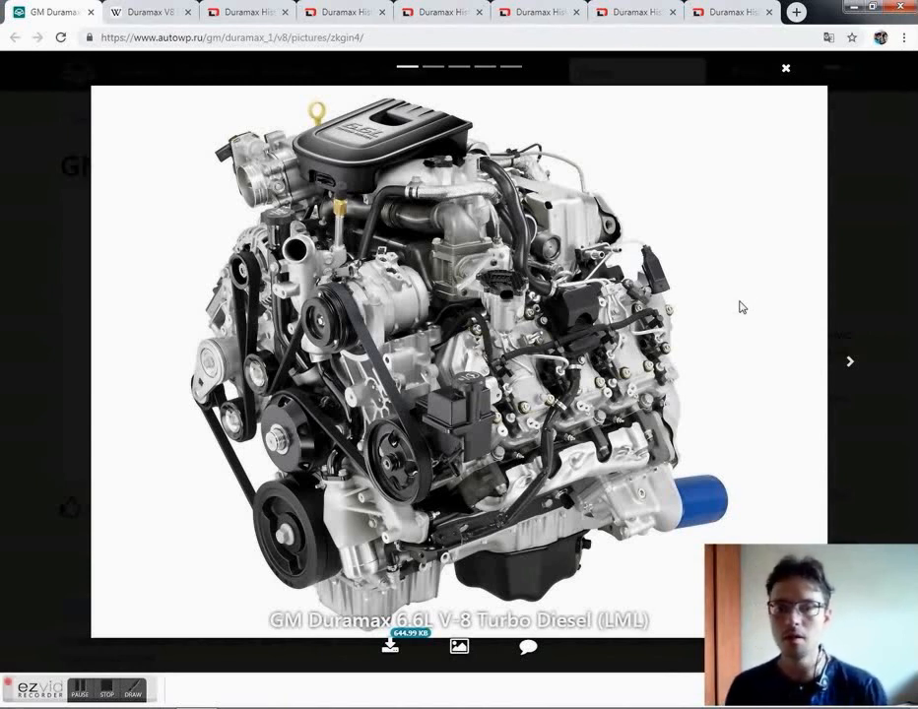
Step: Examine the general engine specifications and the LB7 section in the Wikipedia article on the Duramax V8 engine
left_click(153, 14)
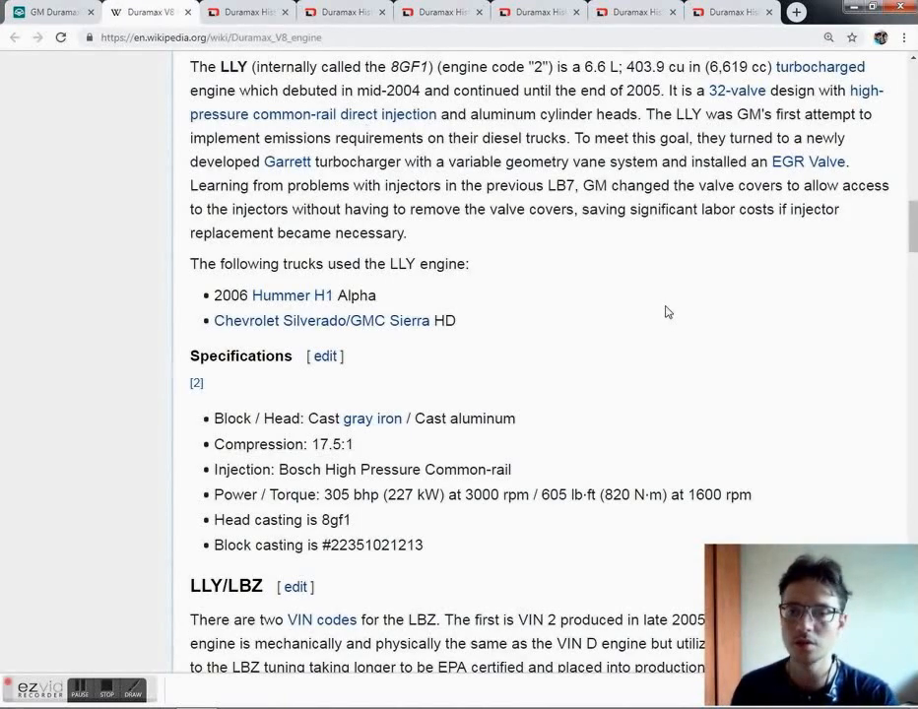
scroll(660, 335, "up", 20)
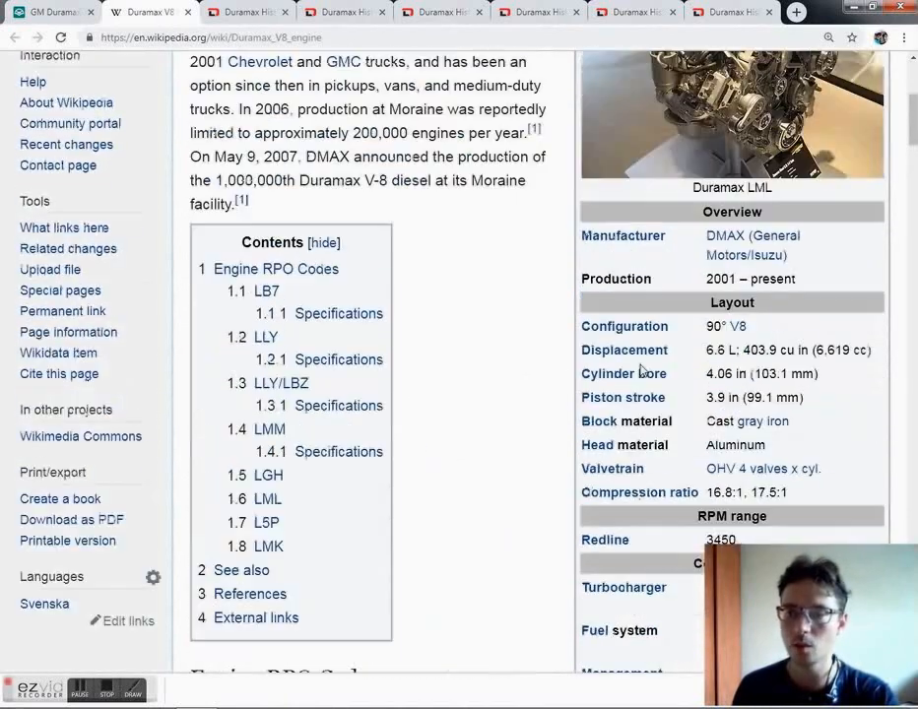
scroll(490, 357, "down", 5)
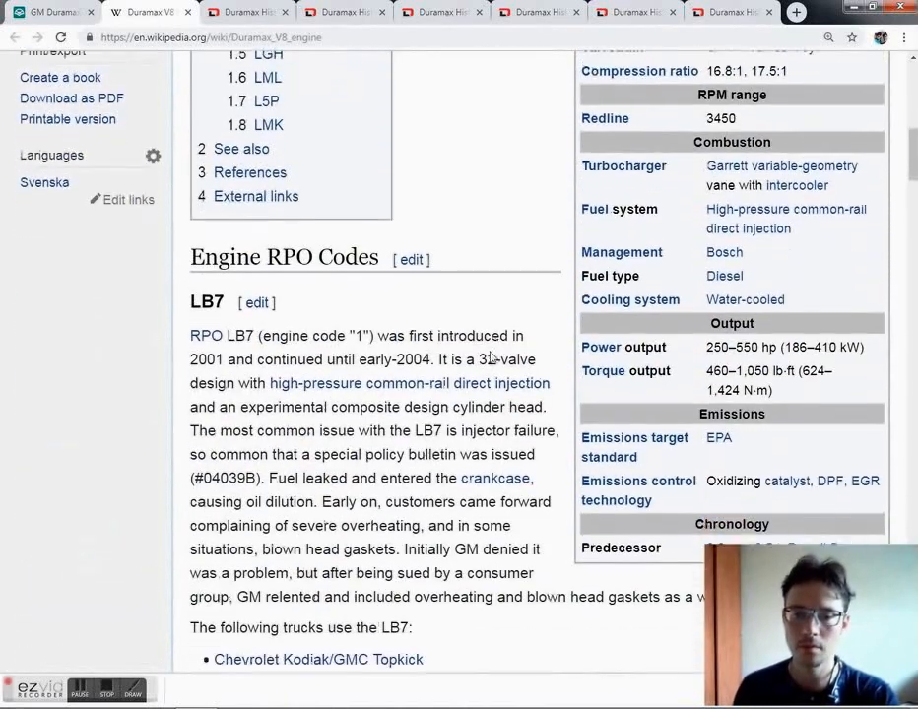
scroll(394, 345, "down", 1)
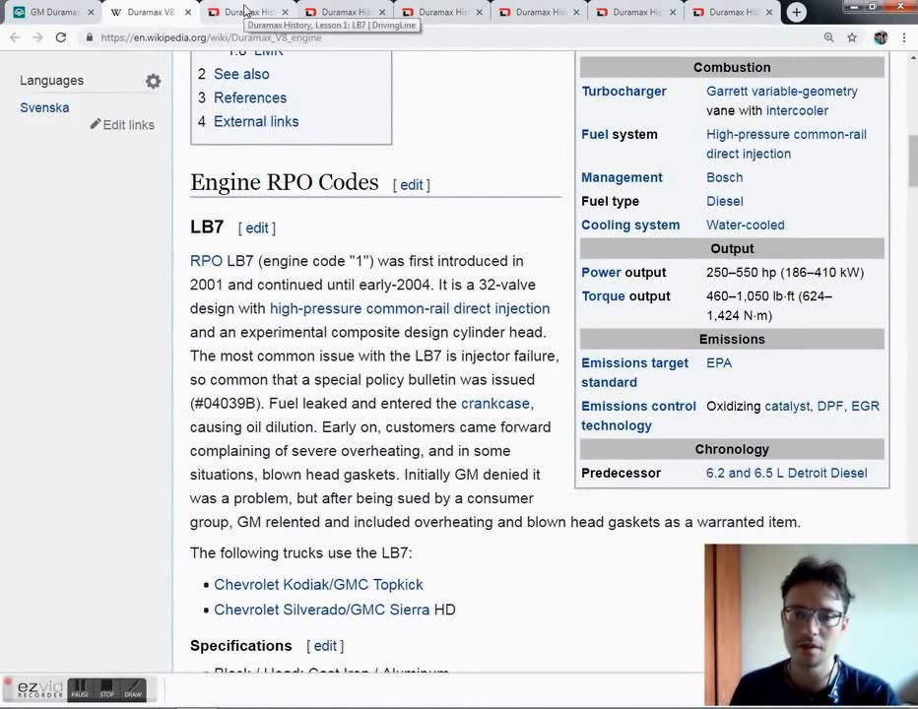
Step: View the LB7 Hard Facts table in the DrivingLine Duramax History Lesson 1 article
left_click(245, 11)
scroll(219, 228, "up", 3)
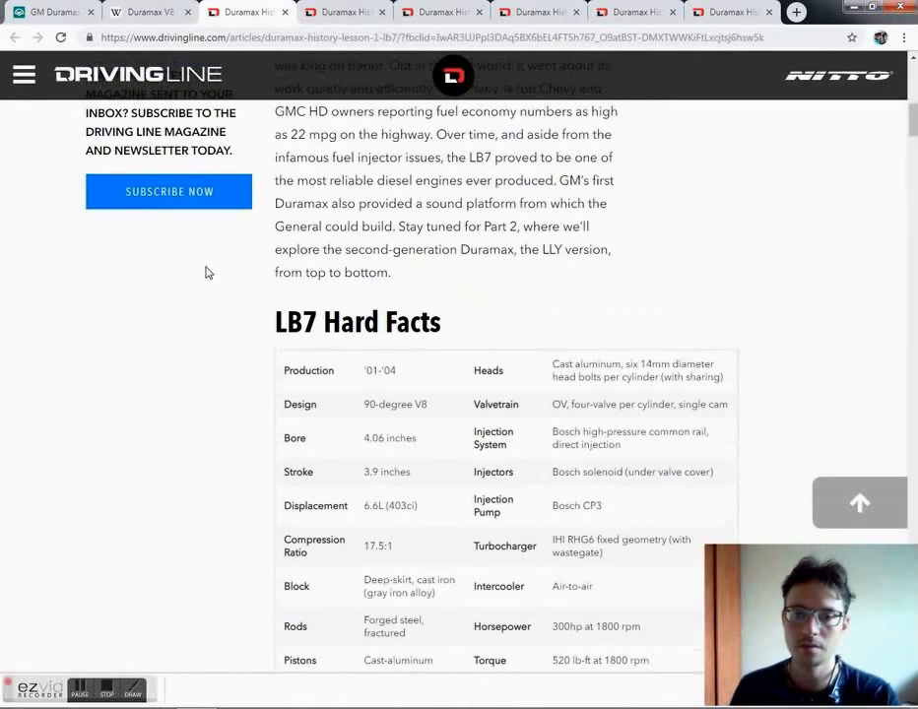
scroll(205, 271, "down", 1)
scroll(212, 268, "down", 1)
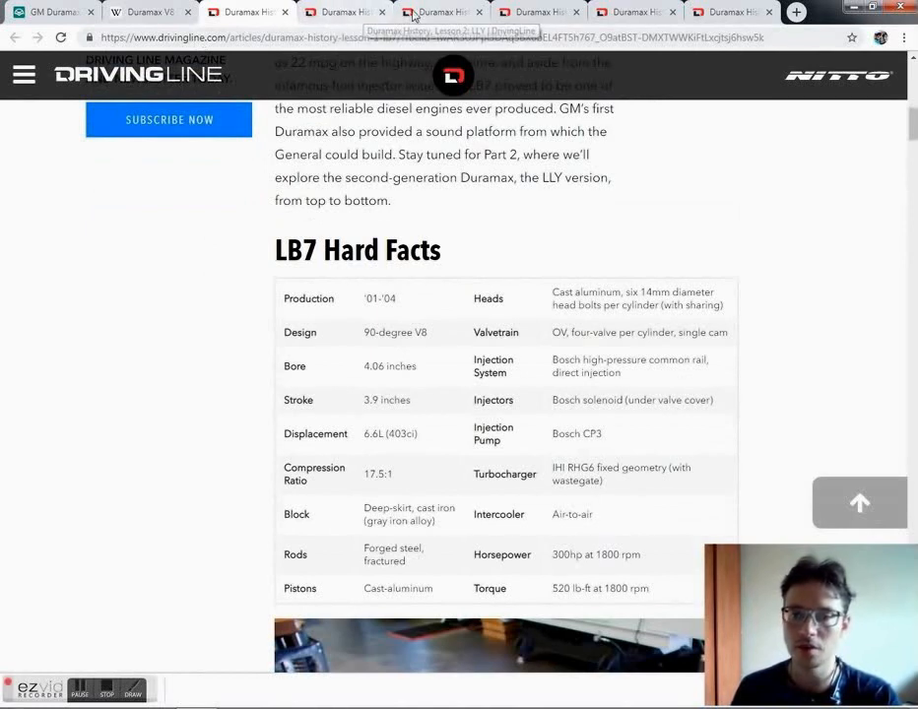
Step: Look through the DrivingLine articles on the LLY, LBZ, LMM, LML and L5P engines in order
left_click(340, 12)
left_click(450, 12)
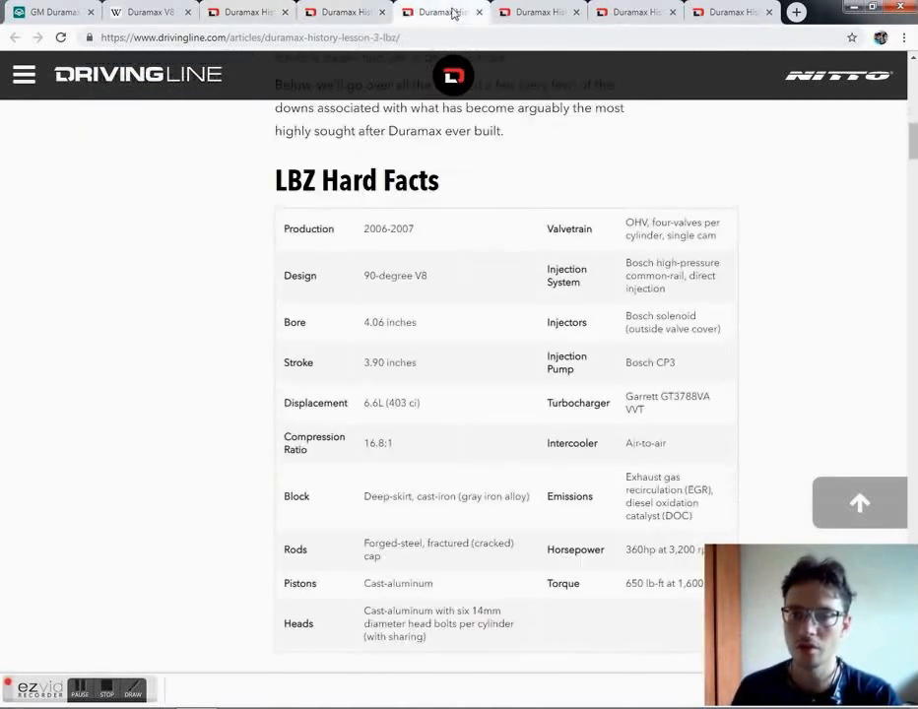
left_click(564, 13)
left_click(655, 13)
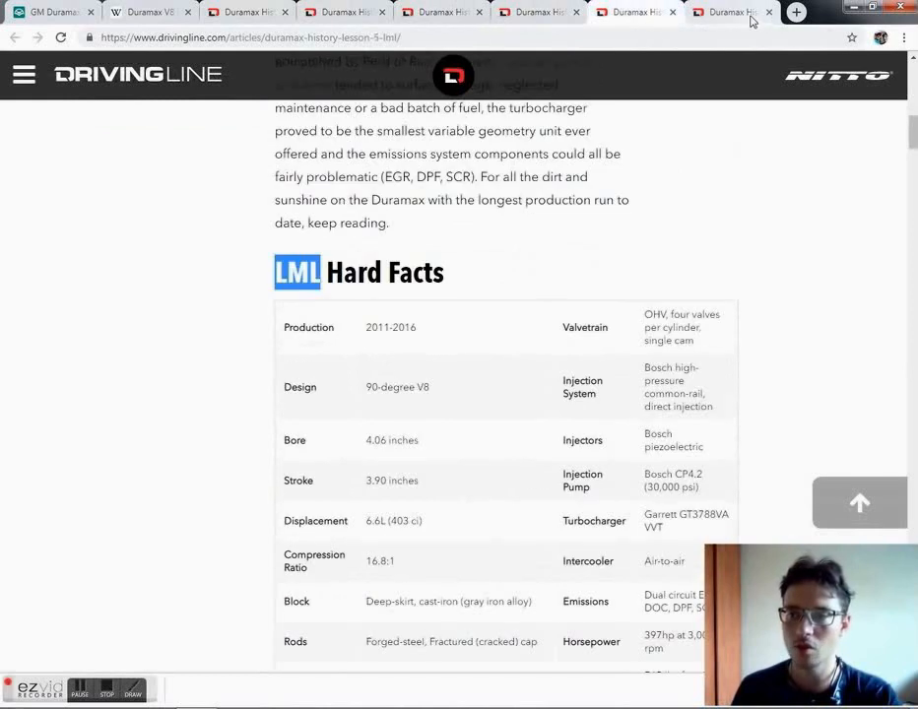
left_click(739, 15)
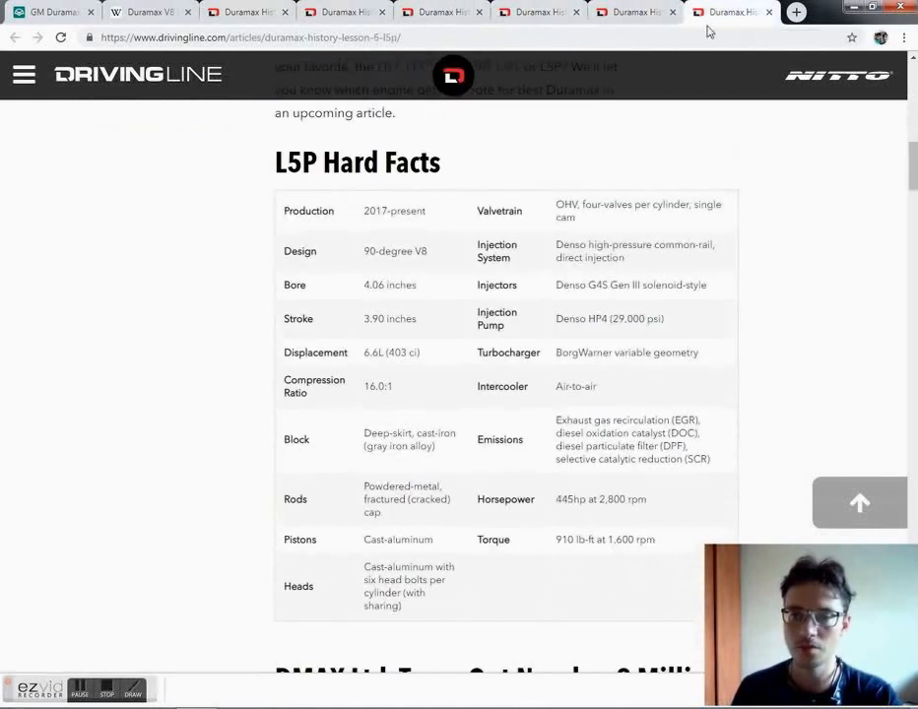
Step: Return to the LB7 Hard Facts table and compare it with the LLY Hard Facts table
left_click(252, 15)
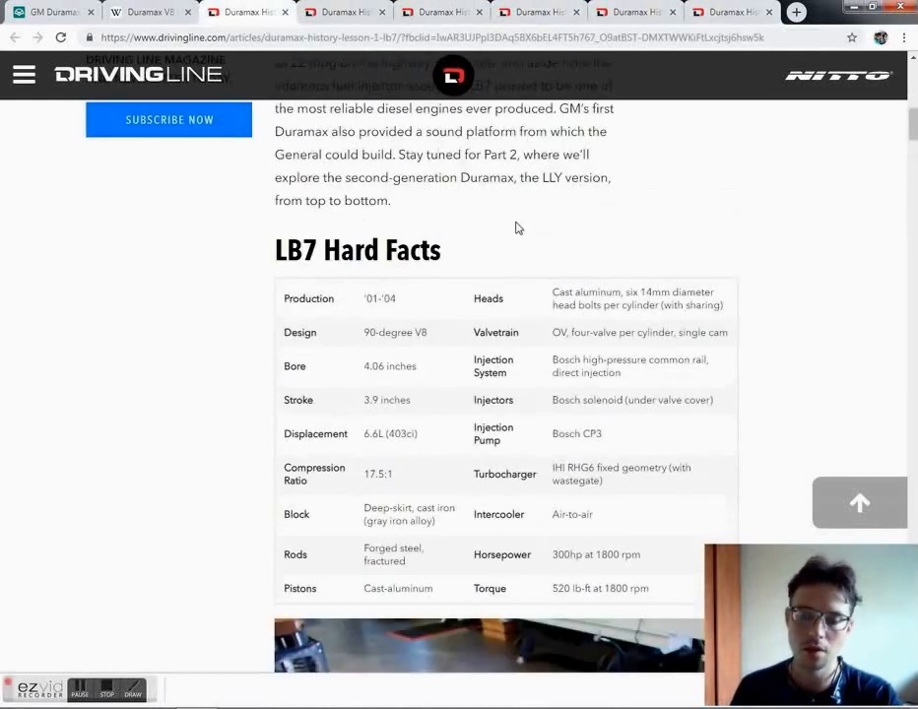
scroll(460, 364, "down", 1)
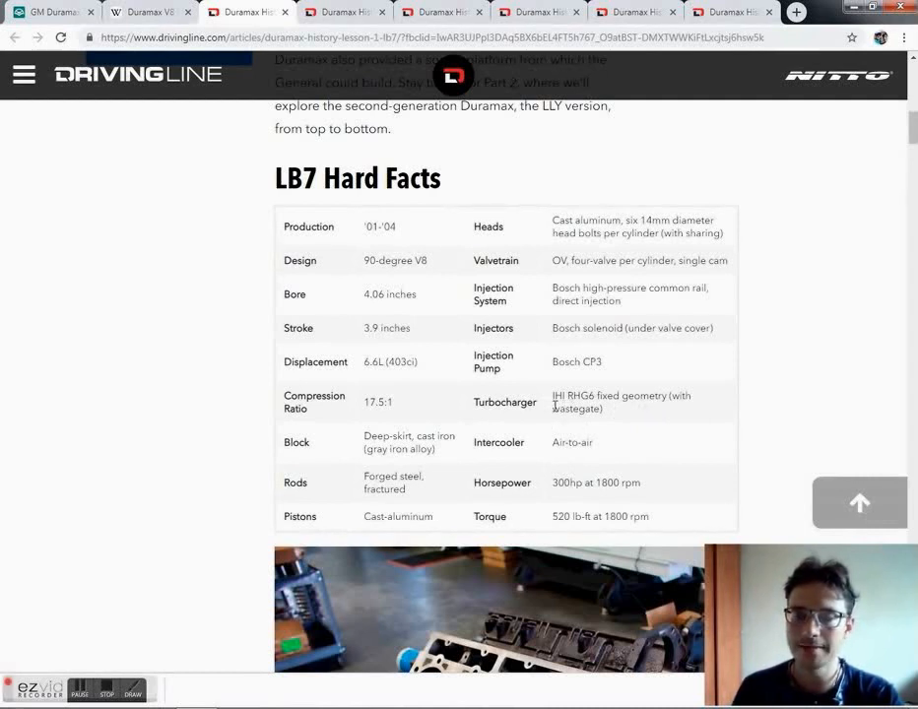
left_click(343, 14)
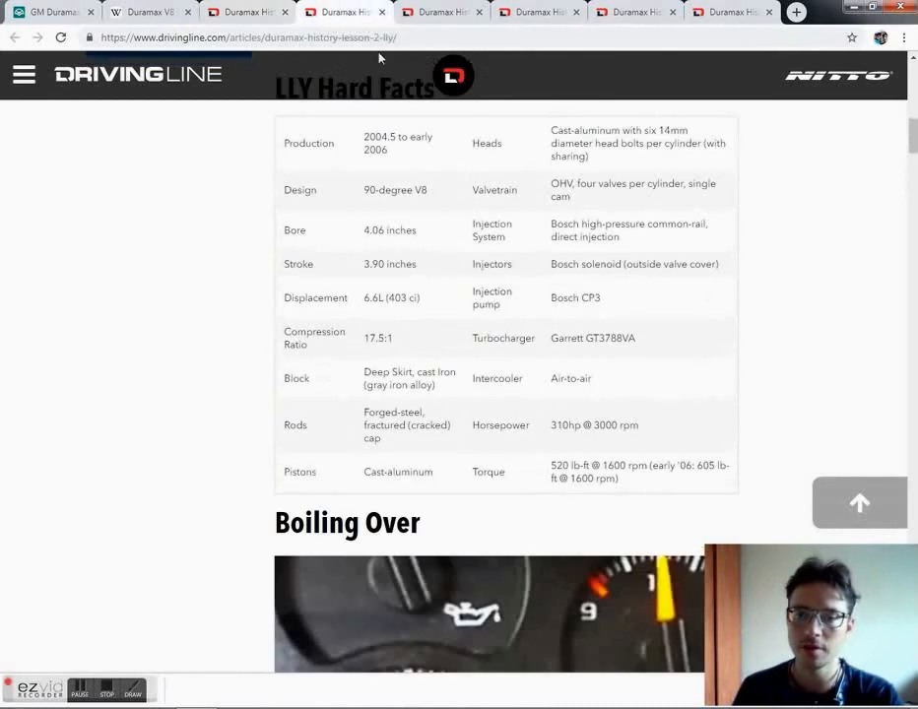
scroll(584, 322, "up", 2)
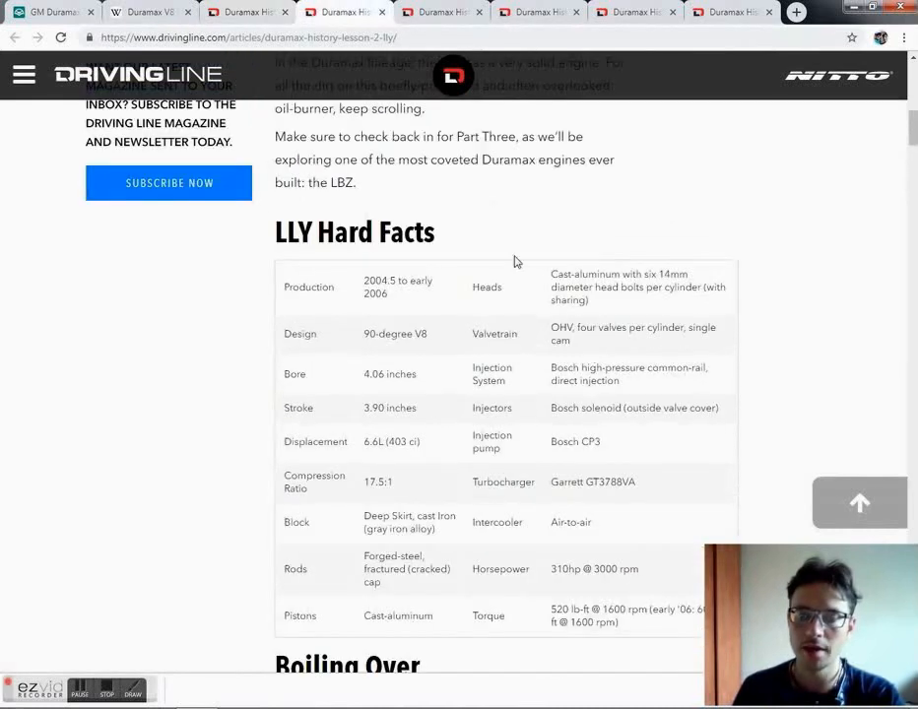
scroll(515, 260, "down", 1)
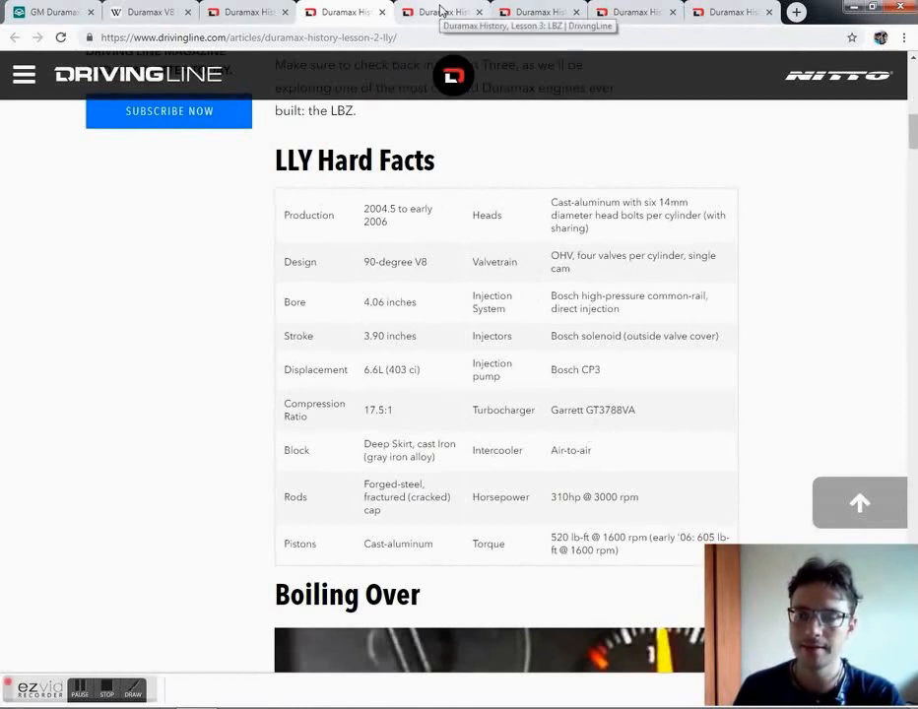
Step: Compare the Hard Facts tables of the LBZ, L5P and LMM engines
left_click(441, 11)
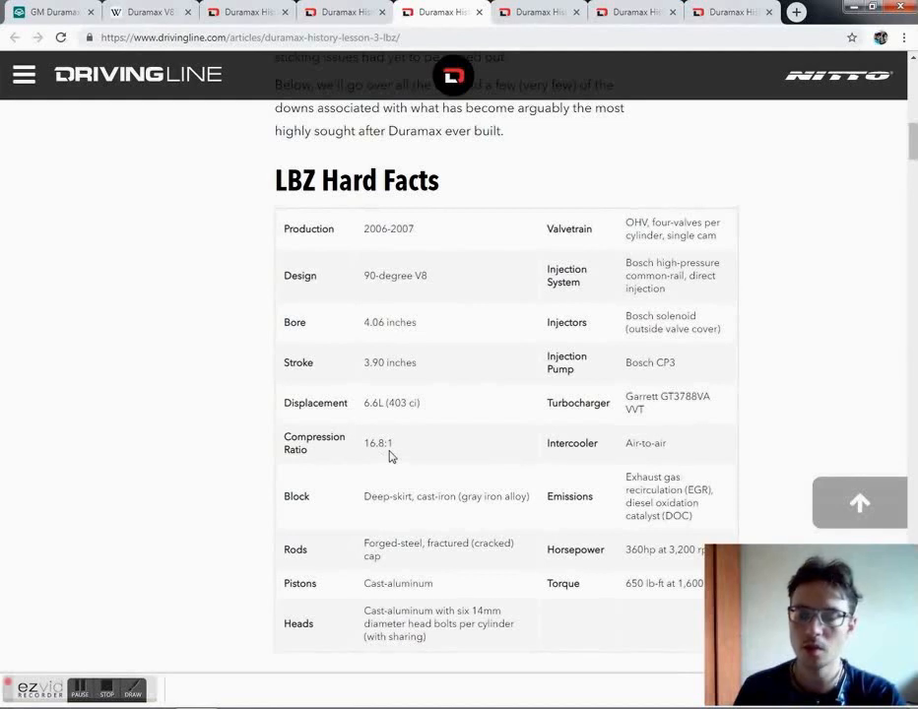
left_click(730, 12)
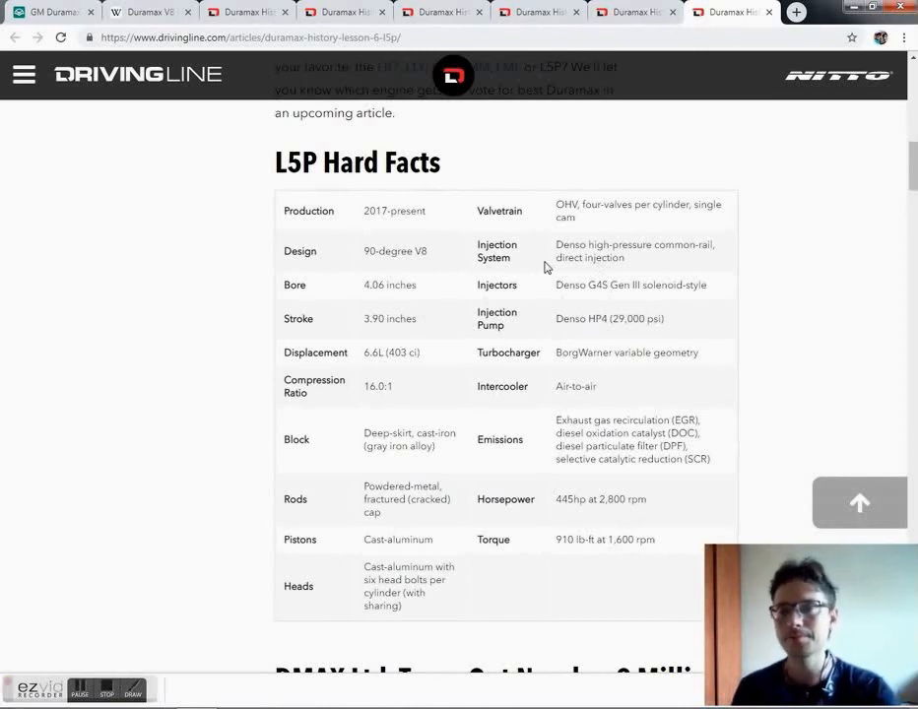
left_click(543, 13)
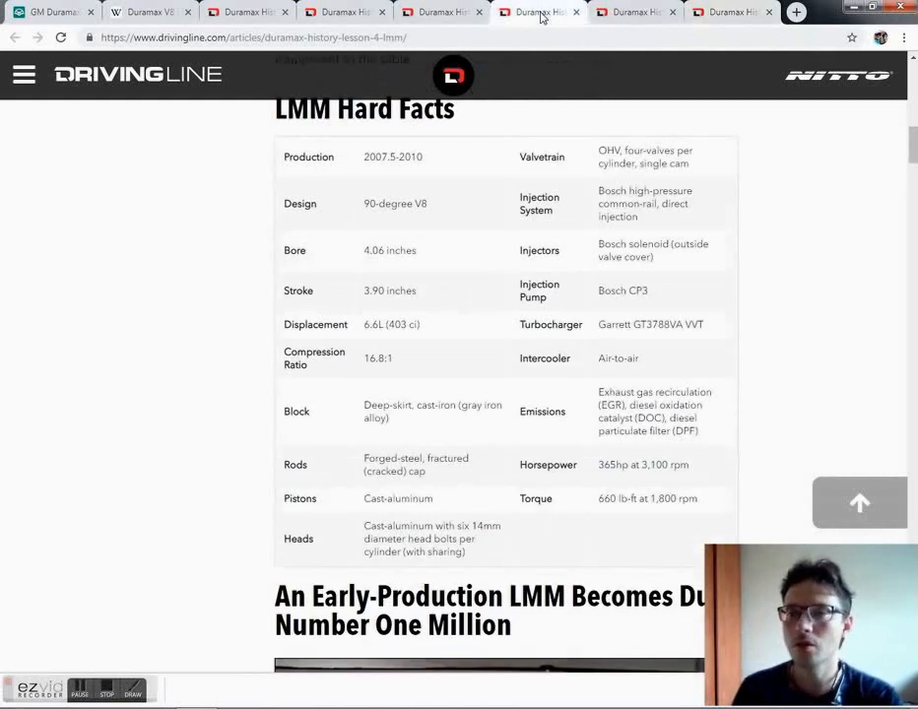
Step: Read the whole LML Hard Facts table in the Lesson 5 article, clearing the text selection in its heading
left_click(632, 11)
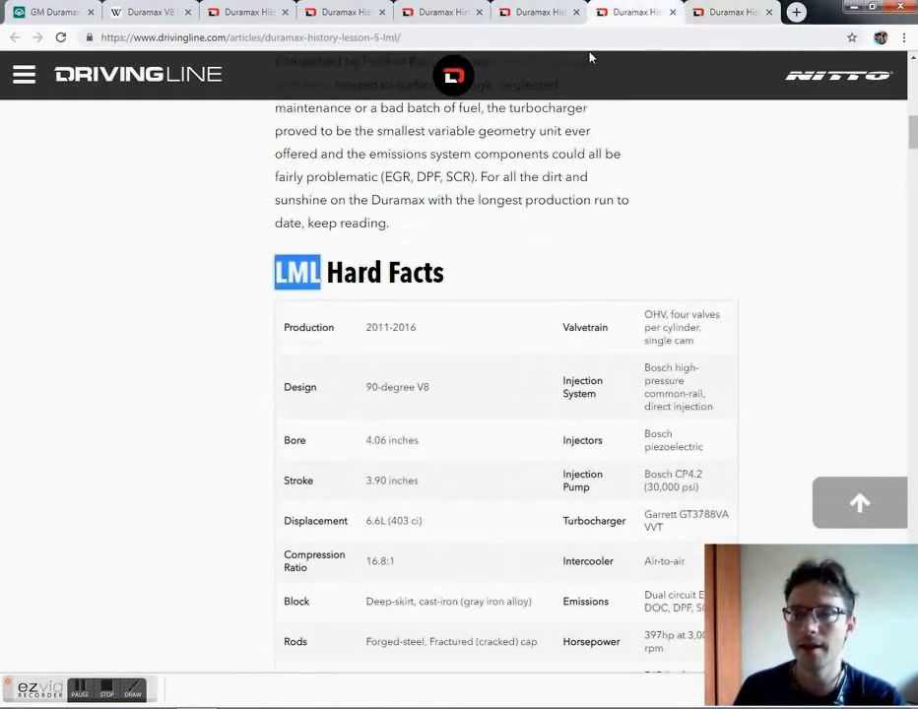
left_click(424, 271)
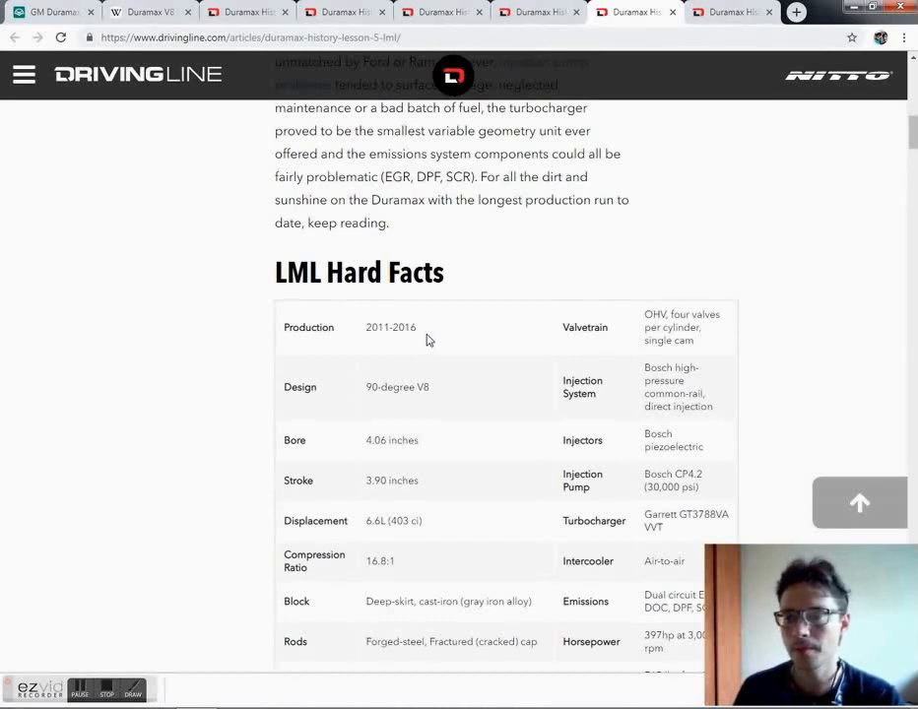
scroll(428, 340, "down", 3)
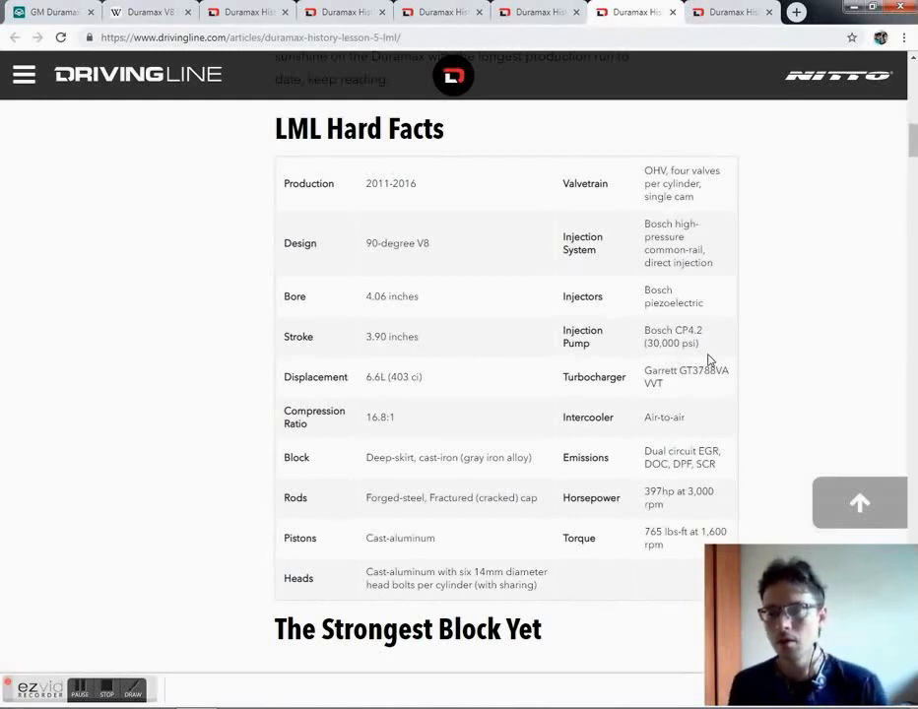
Step: Switch to the Blitz-PRO web application in a new browser tab and log in with the saved credentials
left_click(797, 12)
left_click(340, 360)
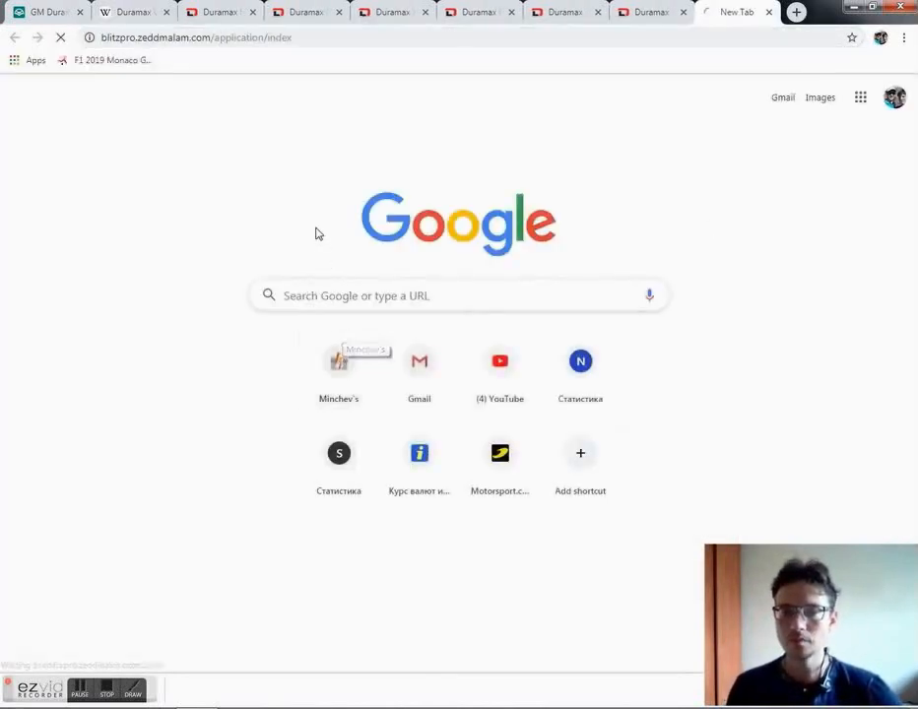
left_click(453, 183)
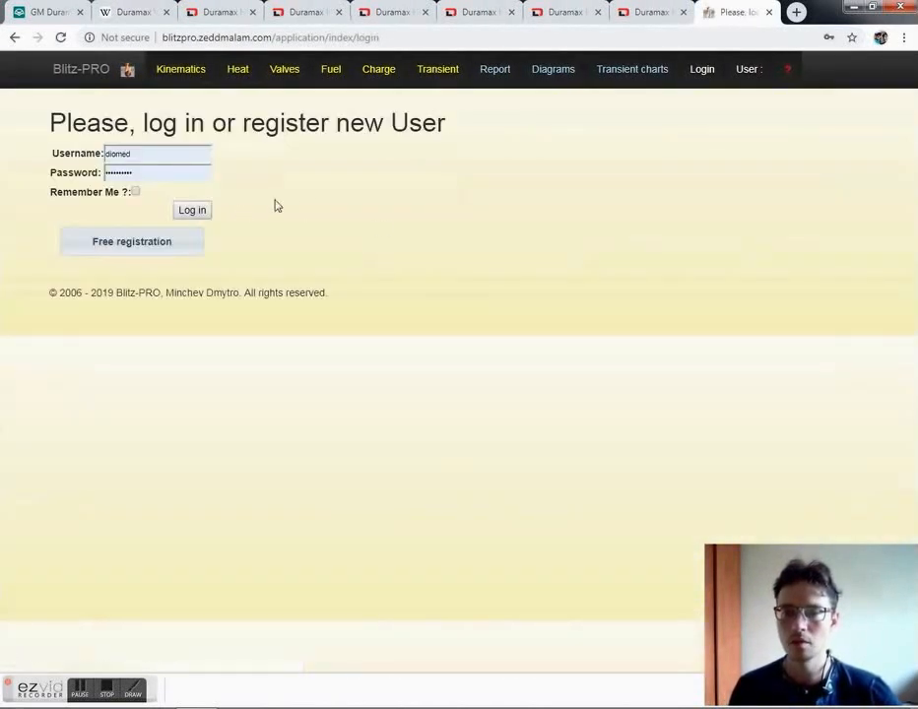
left_click(194, 211)
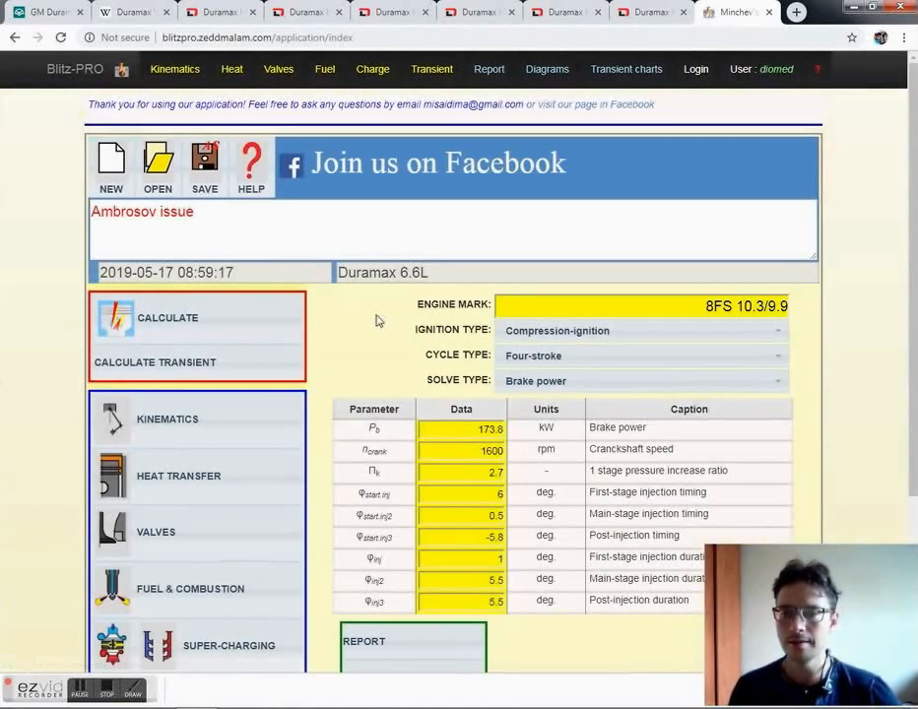
Step: Review the Duramax model's crank mechanism parameters and its friction and heat transfer settings
left_click(186, 79)
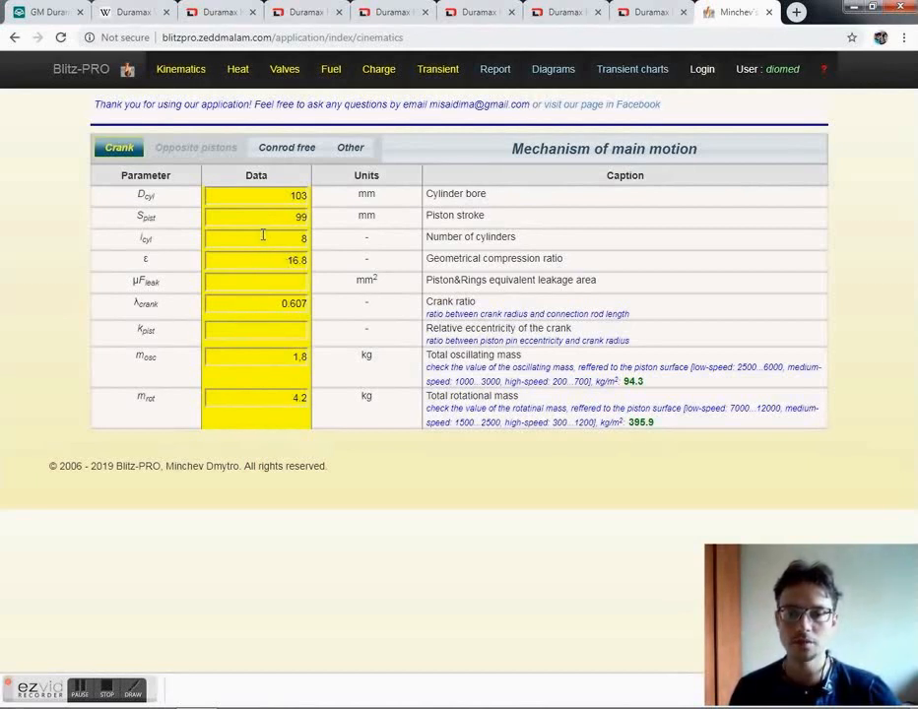
left_click(238, 75)
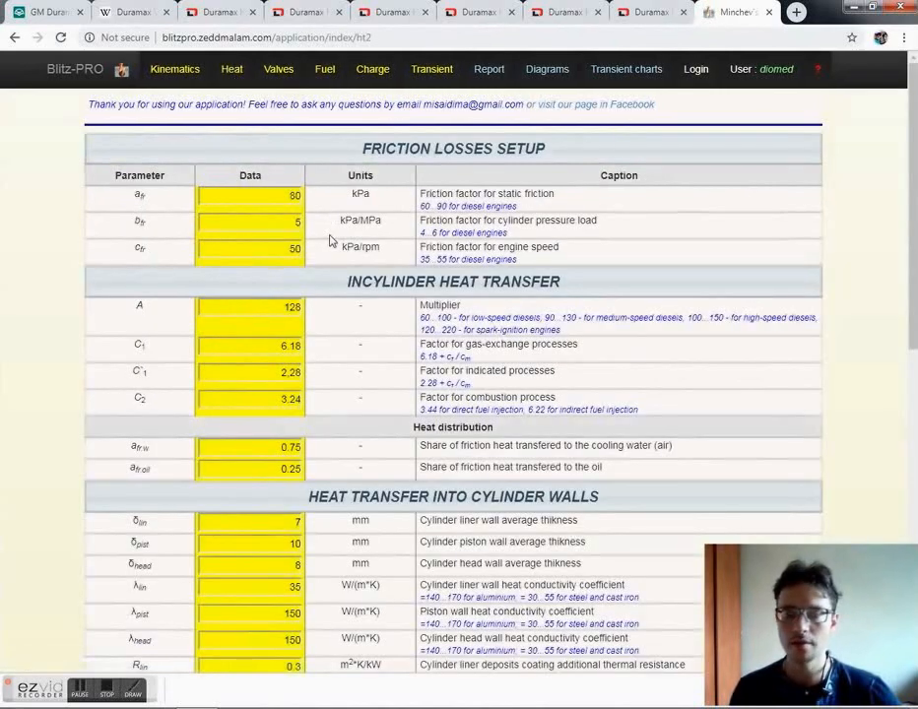
scroll(340, 266, "down", 10)
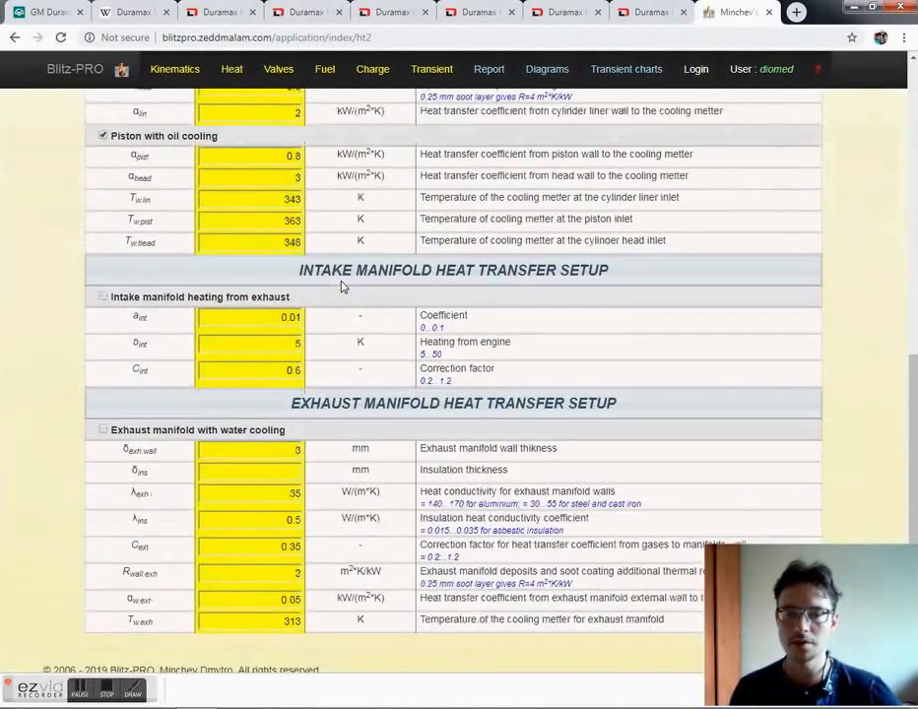
scroll(342, 286, "up", 5)
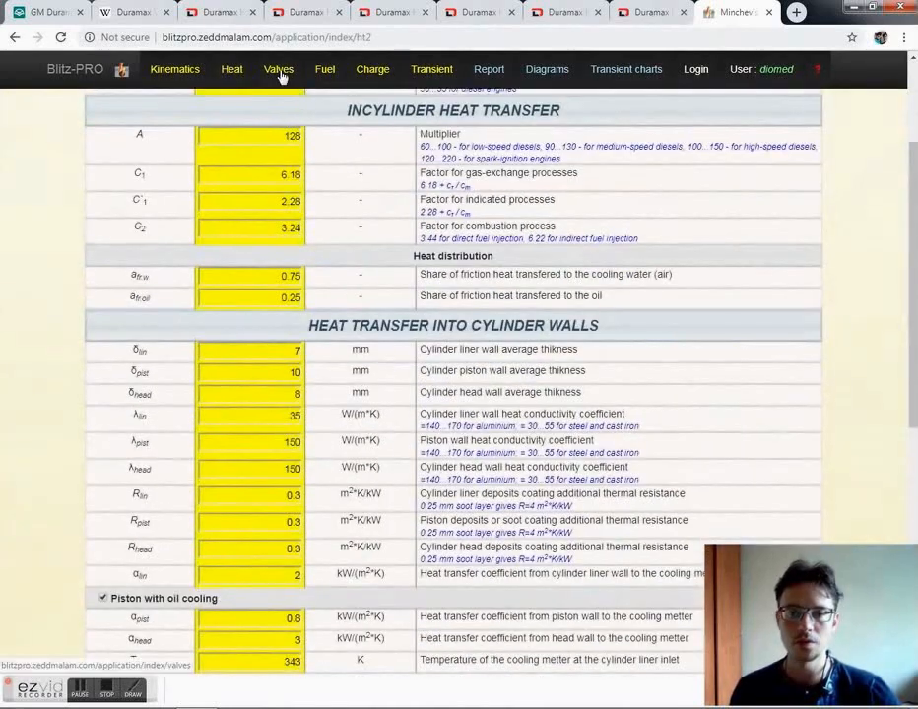
Step: Review the intake and exhaust valve dimensions and valve timing parameters
left_click(279, 71)
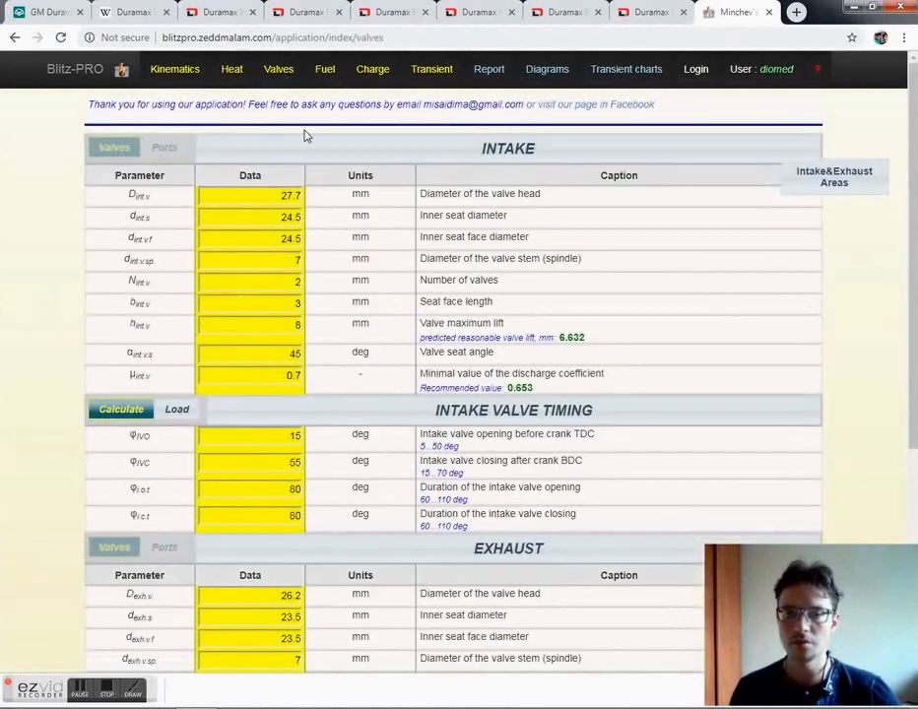
scroll(333, 192, "down", 3)
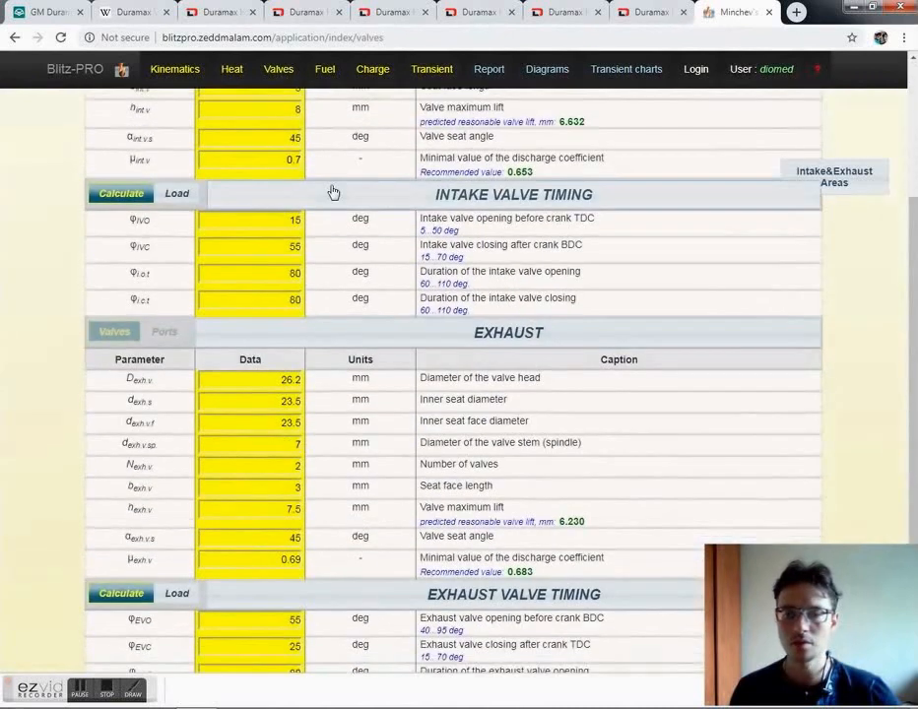
scroll(333, 192, "down", 1)
scroll(333, 191, "up", 3)
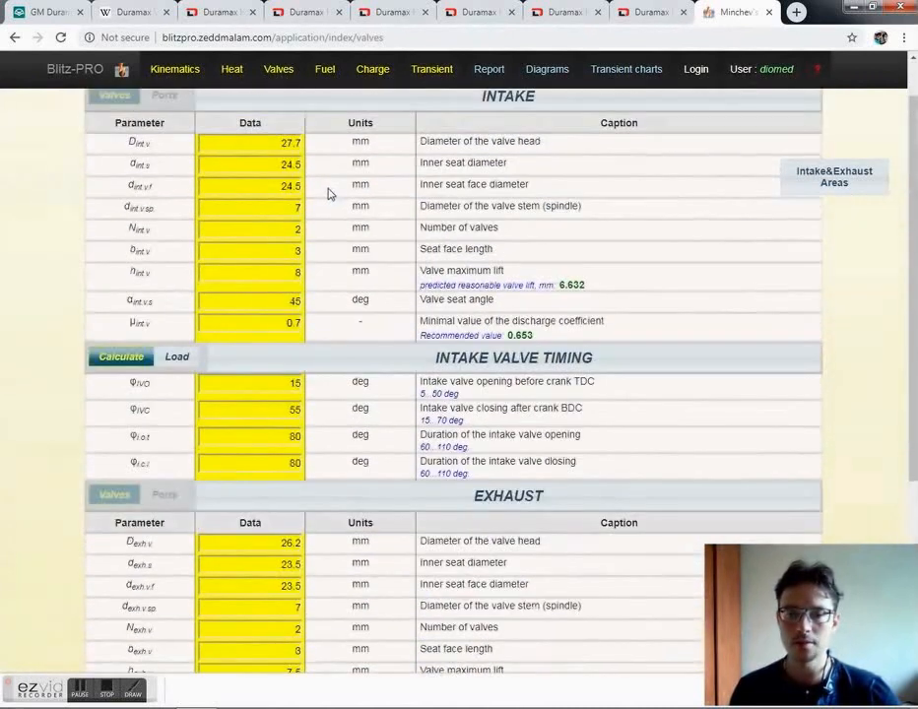
Step: Display the intake and exhaust gas exchange area diagram, close it, and recheck the valve parameters
left_click(826, 183)
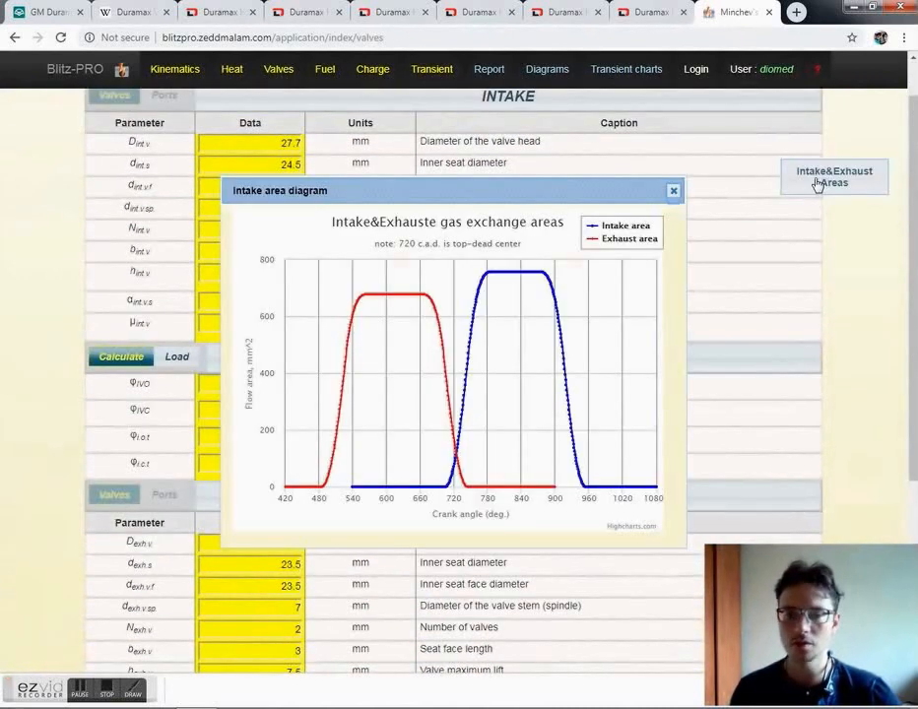
left_click(672, 191)
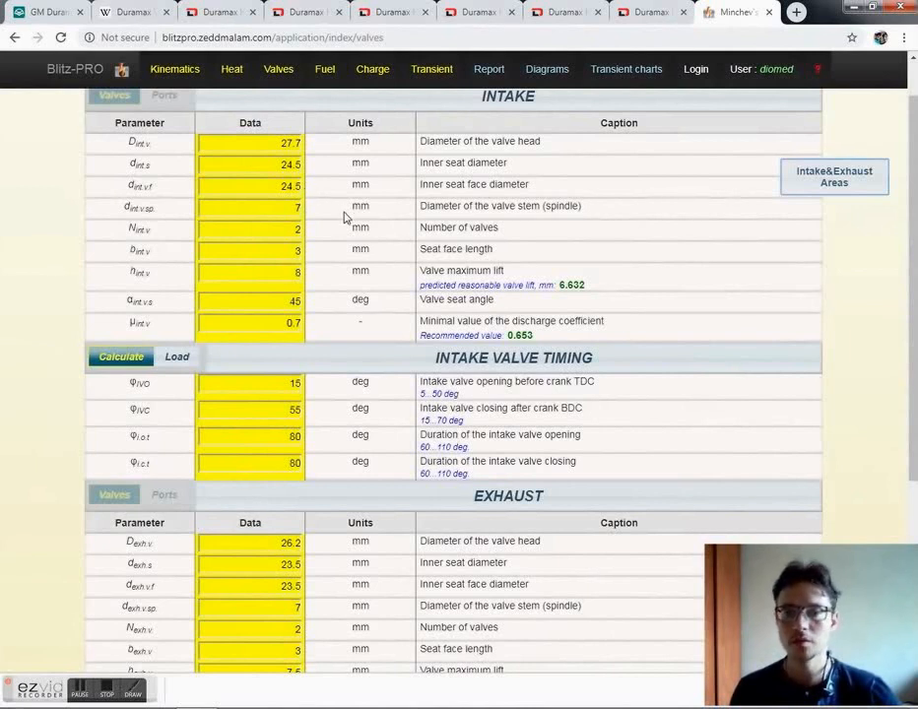
scroll(349, 219, "up", 1)
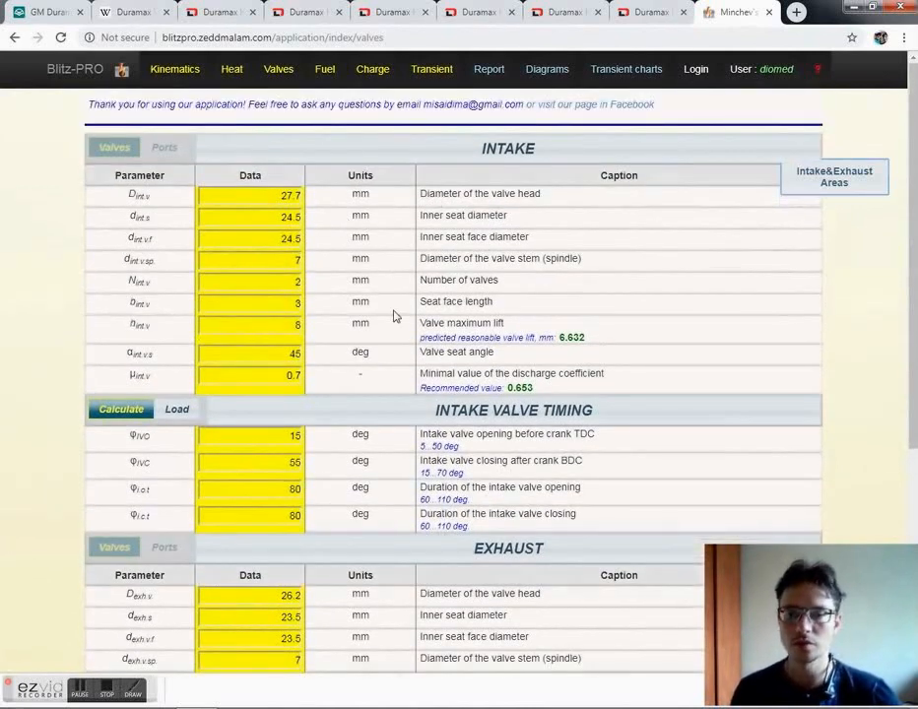
scroll(394, 313, "down", 3)
scroll(423, 465, "up", 3)
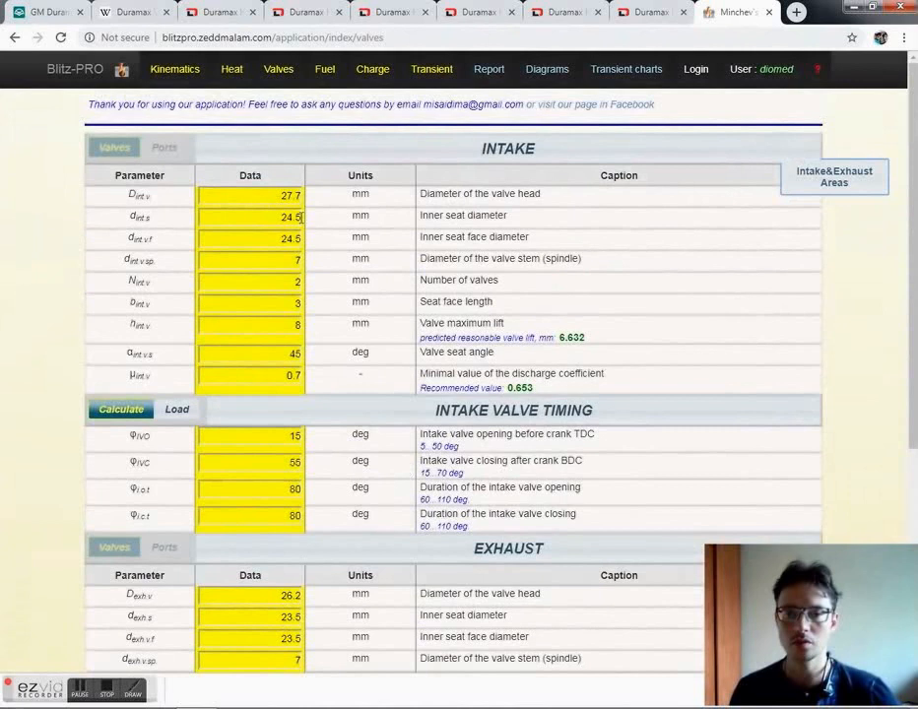
Step: Review the fuel injection, fuel property and combustion input data, and switch the fuel injection timing to single-stage injection
left_click(327, 72)
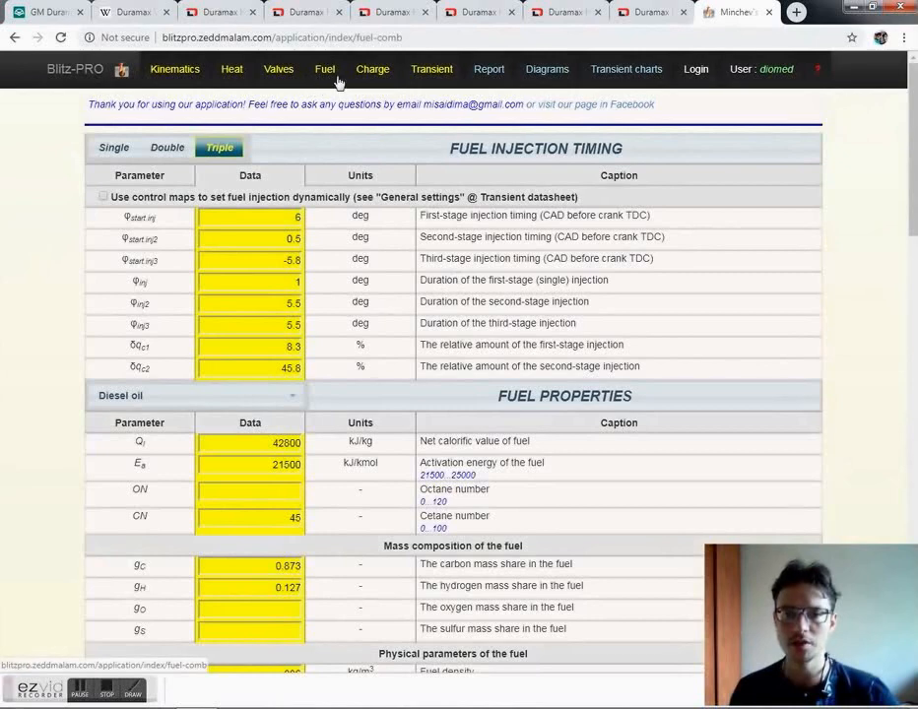
scroll(452, 330, "down", 3)
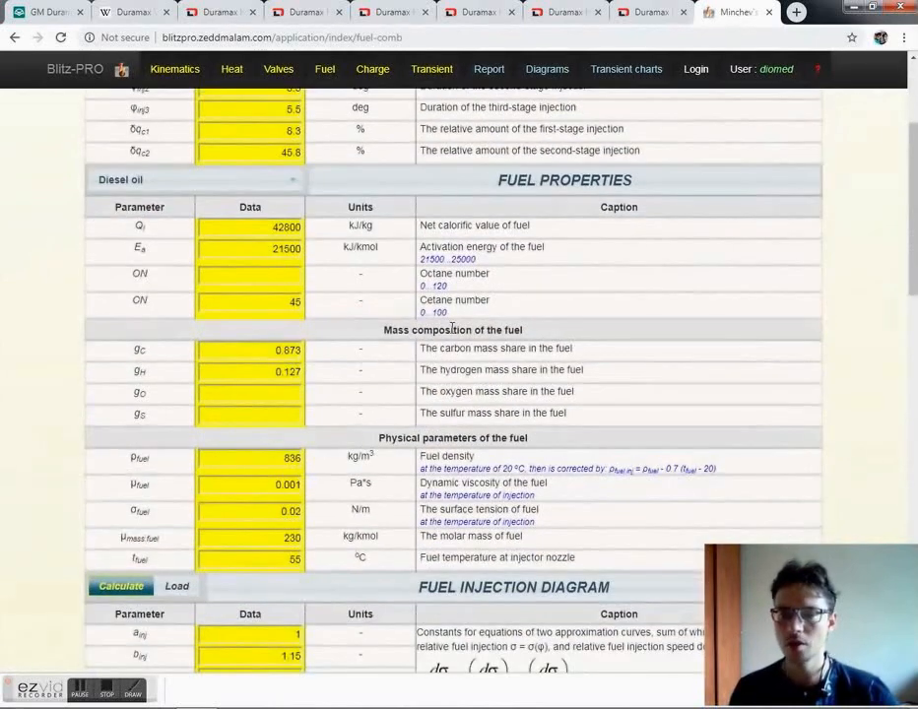
scroll(452, 329, "down", 4)
scroll(452, 329, "up", 7)
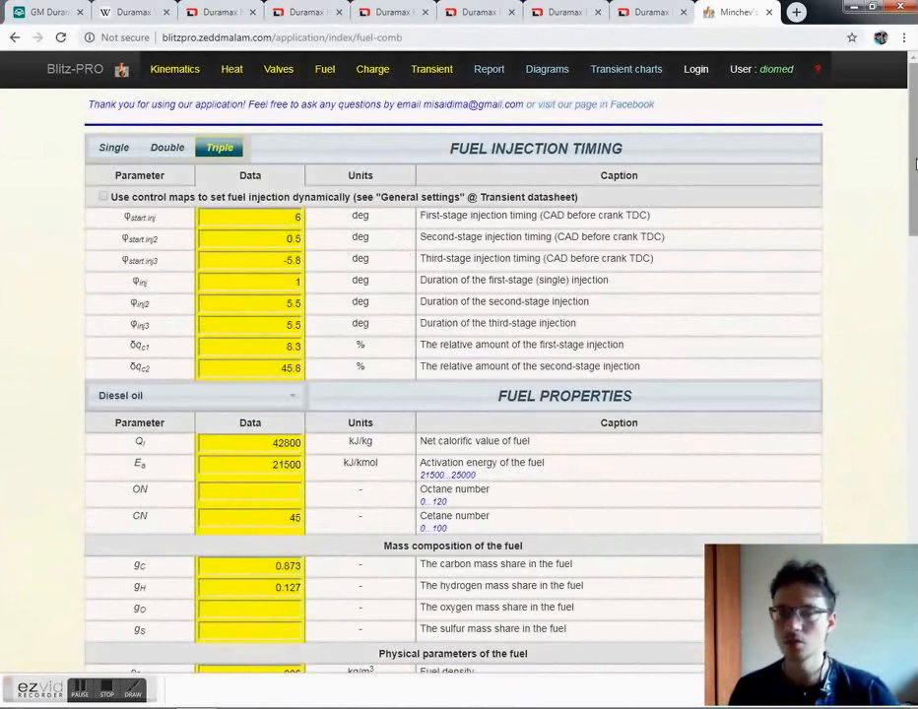
left_click_drag(916, 165, 916, 487)
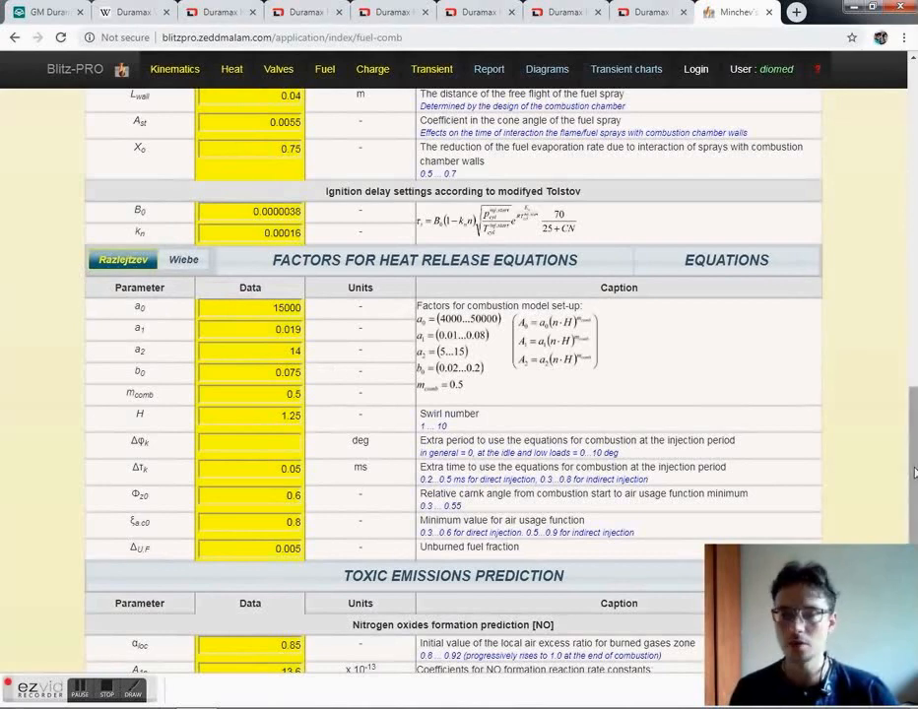
left_click_drag(911, 470, 915, 165)
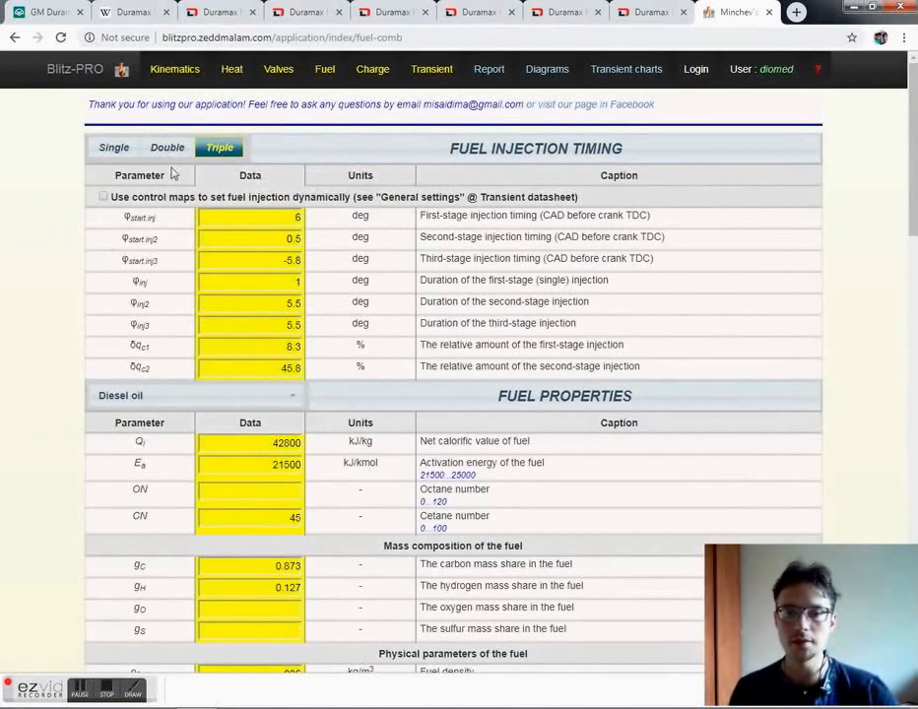
left_click(109, 150)
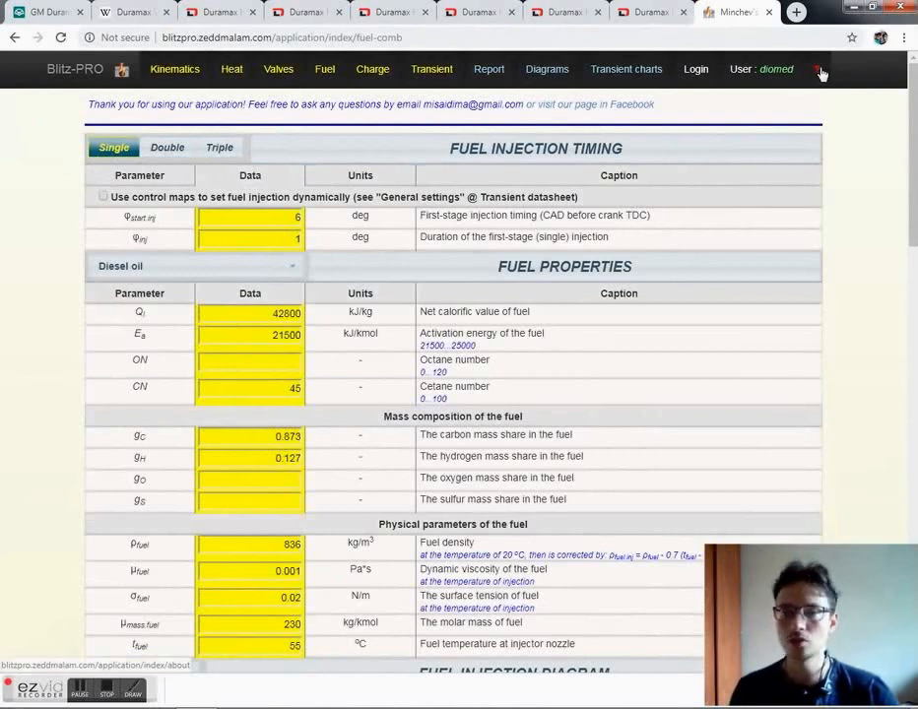
Step: Open the Blitz-PRO home page in a separate browser tab and open the tutorial manual from its help page
right_click(77, 69)
left_click(121, 87)
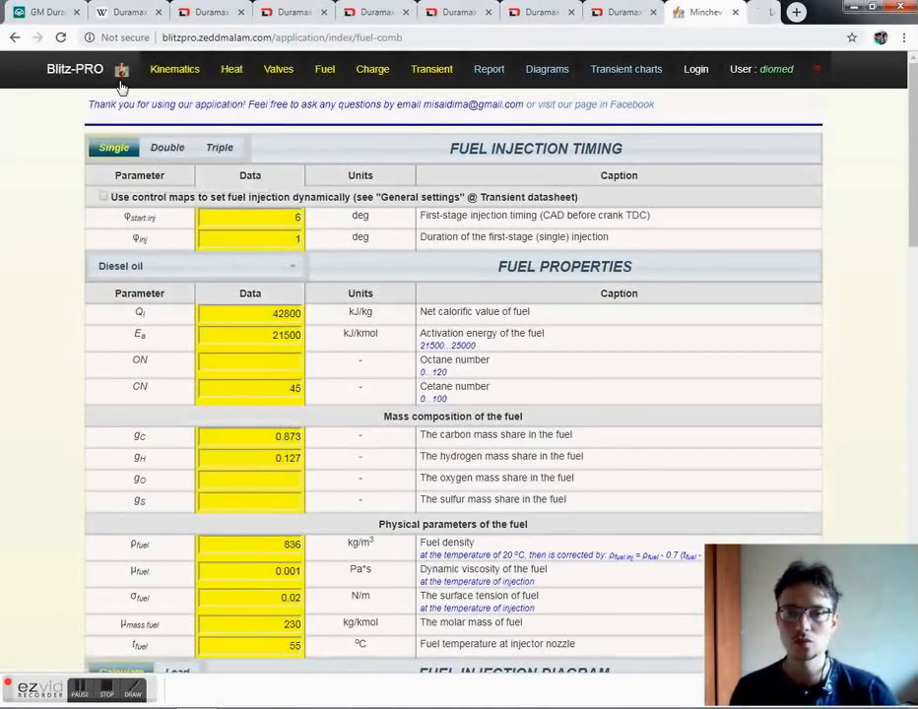
left_click(744, 12)
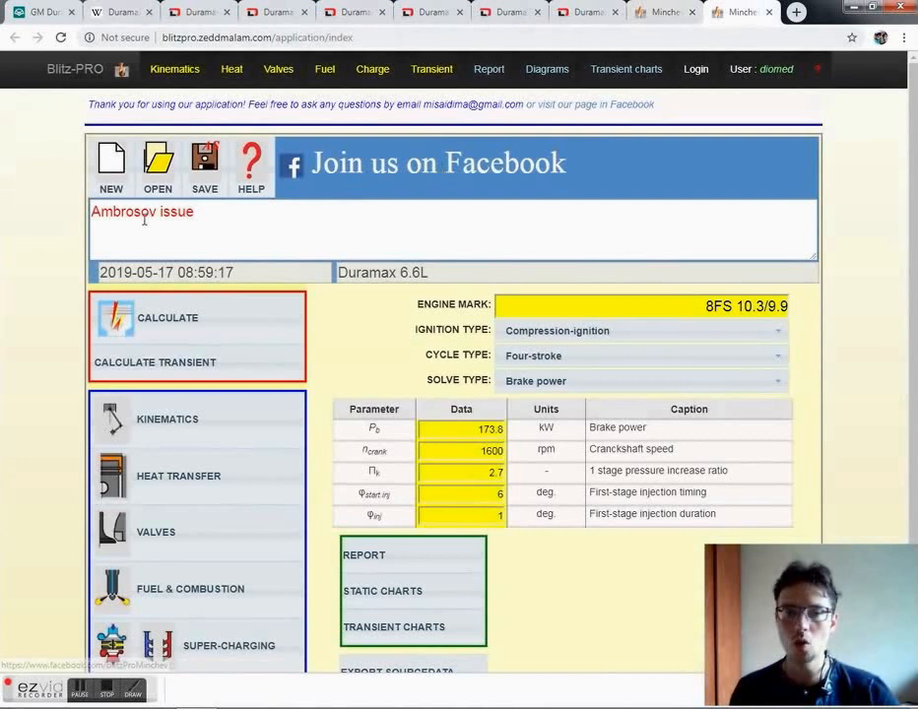
left_click(250, 172)
scroll(584, 366, "down", 3)
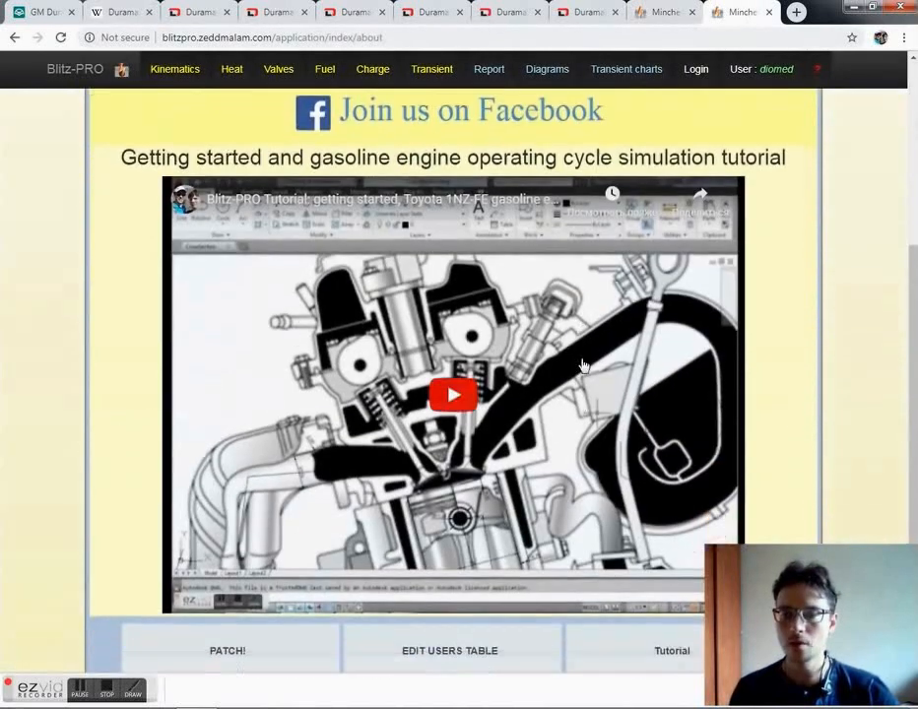
scroll(584, 365, "down", 2)
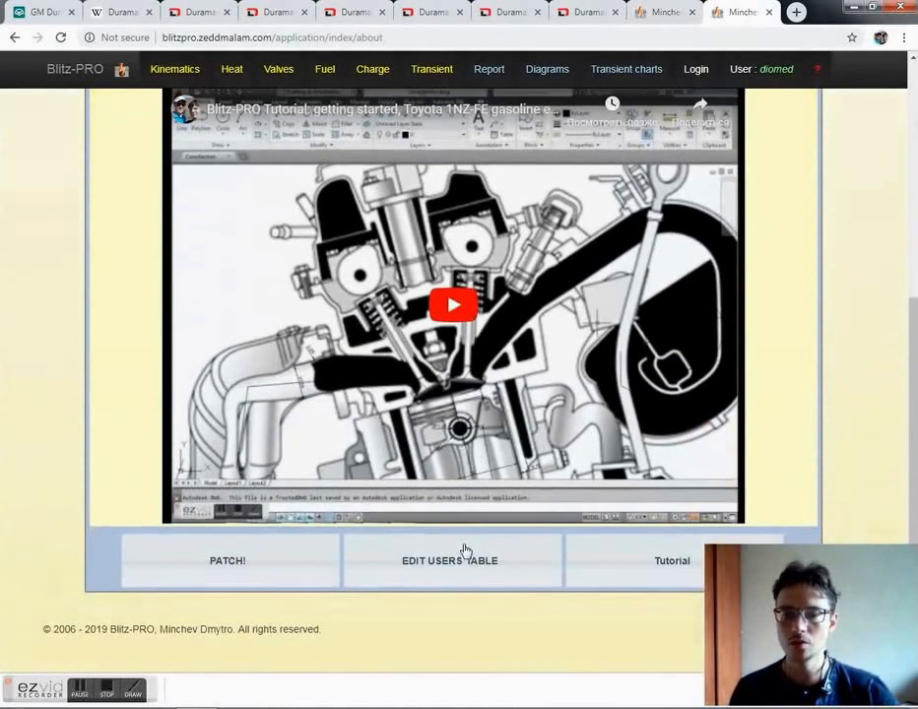
left_click(641, 566)
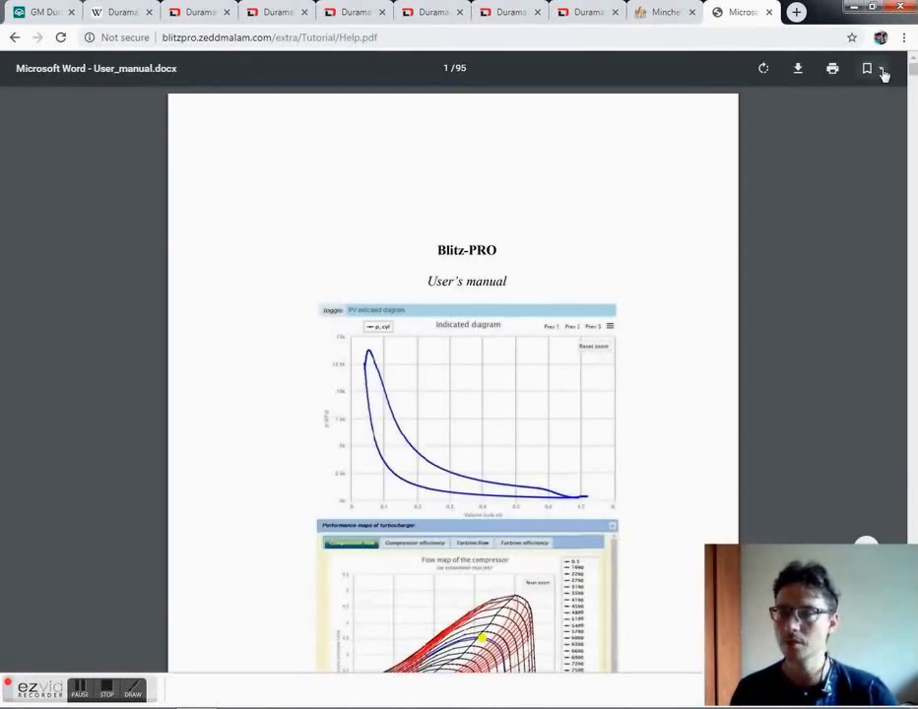
Step: Go to section 2.4 on fuel properties and combustion setup in the user's manual
left_click(867, 68)
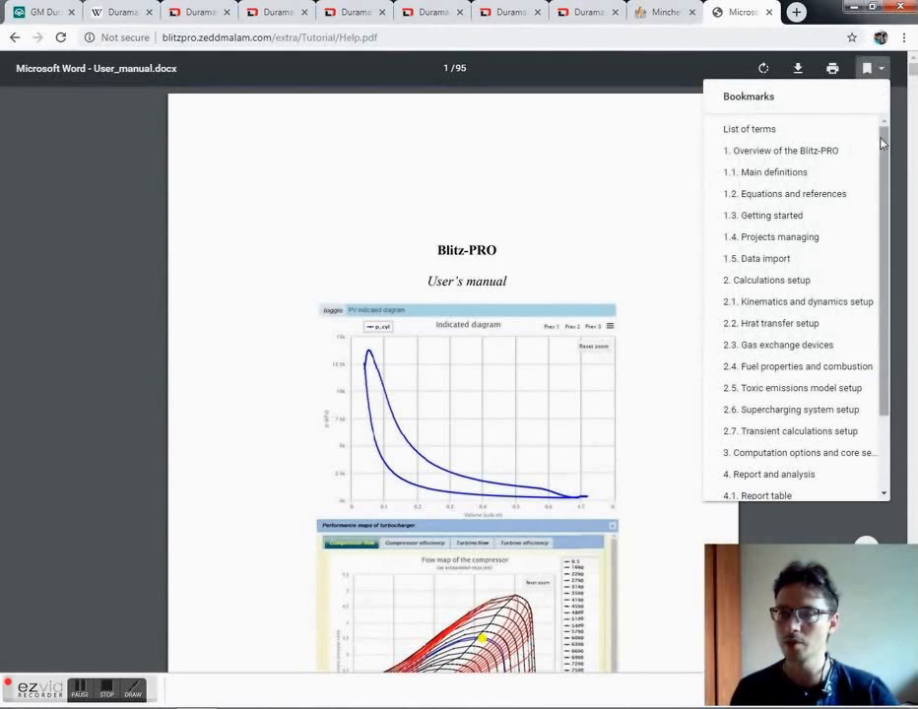
scroll(884, 148, "down", 1)
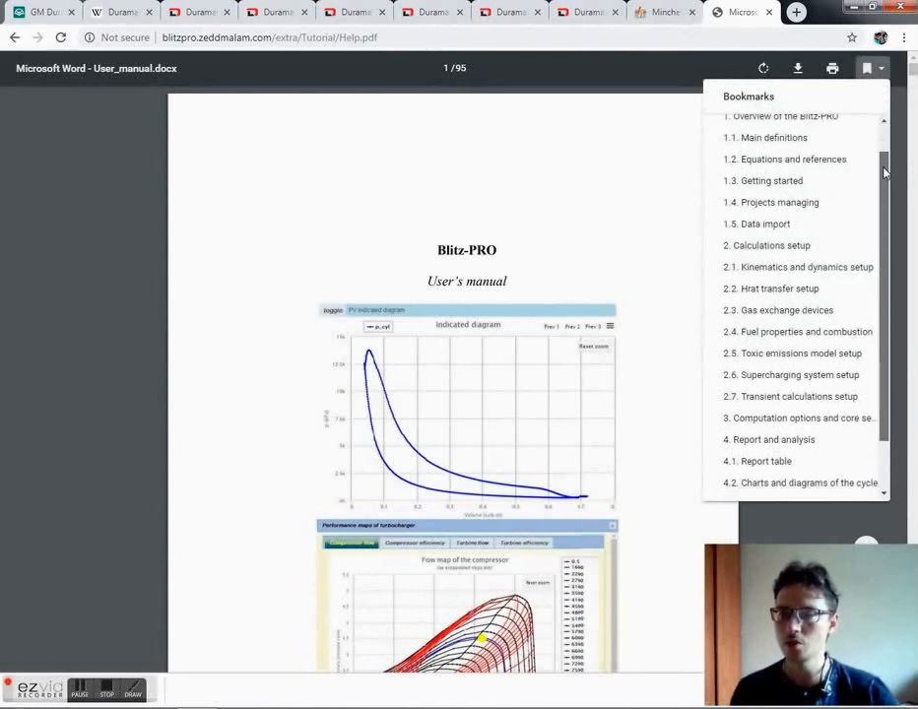
left_click(820, 334)
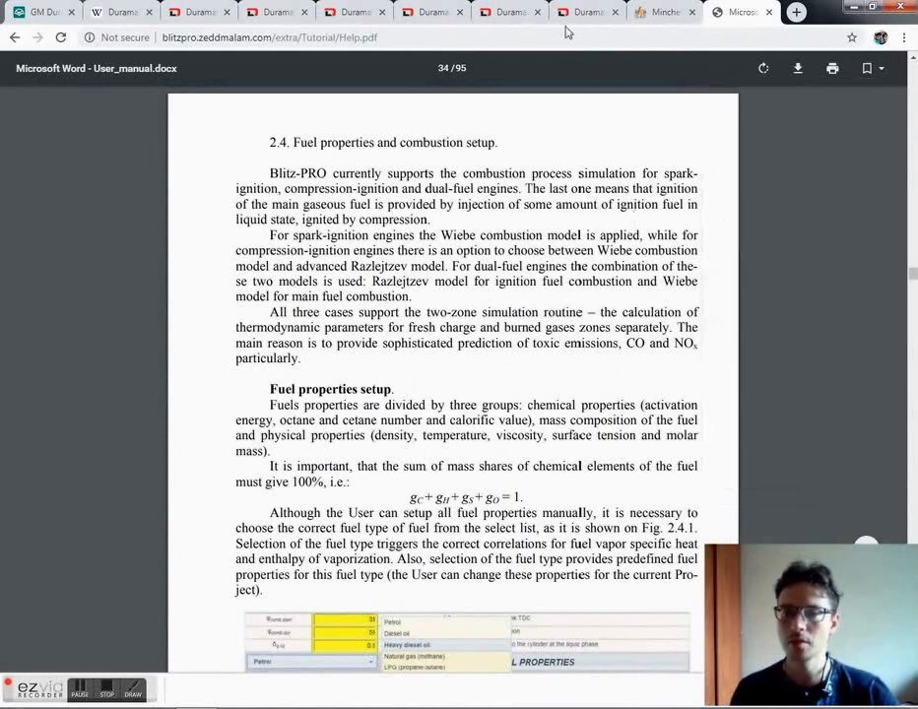
Step: Return to the Blitz-PRO fuel data and set the injection timing to 2 deg before TDC and the injection duration to 12 deg
left_click(658, 12)
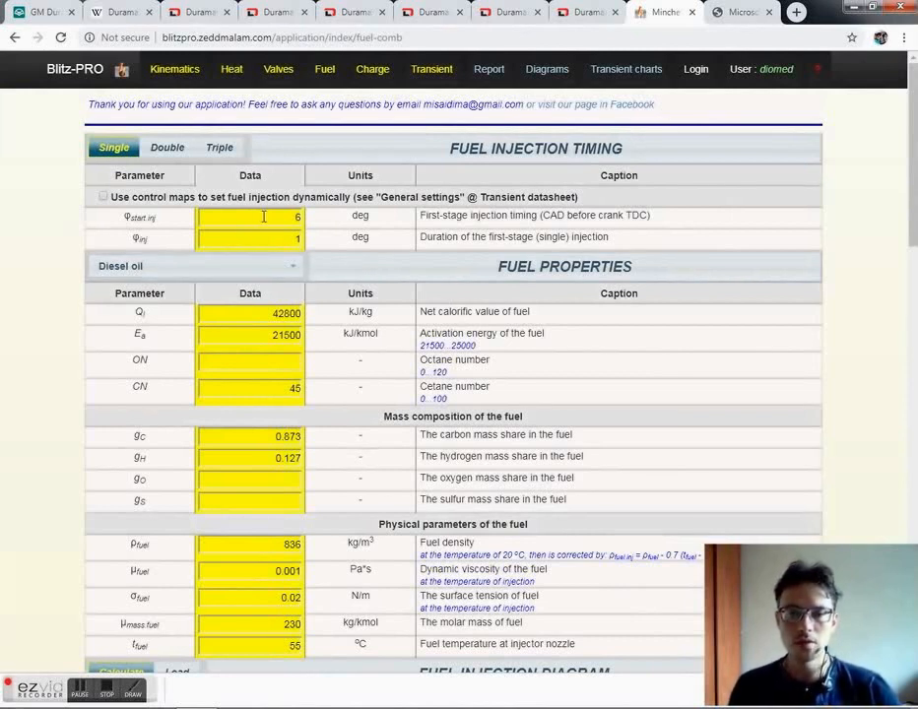
left_click_drag(264, 217, 319, 223)
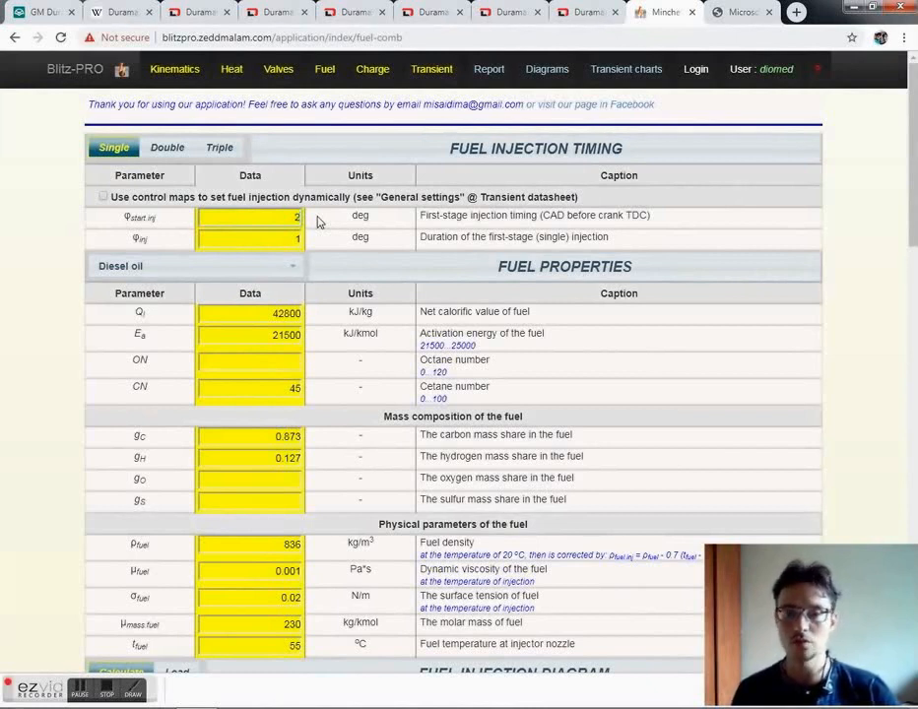
double_click(264, 241)
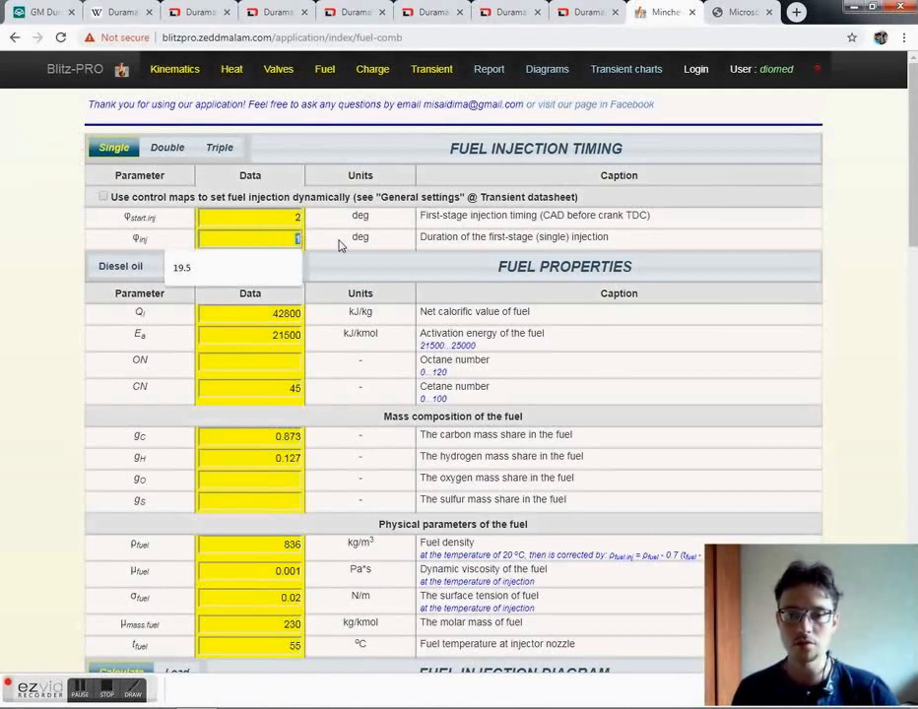
type("12")
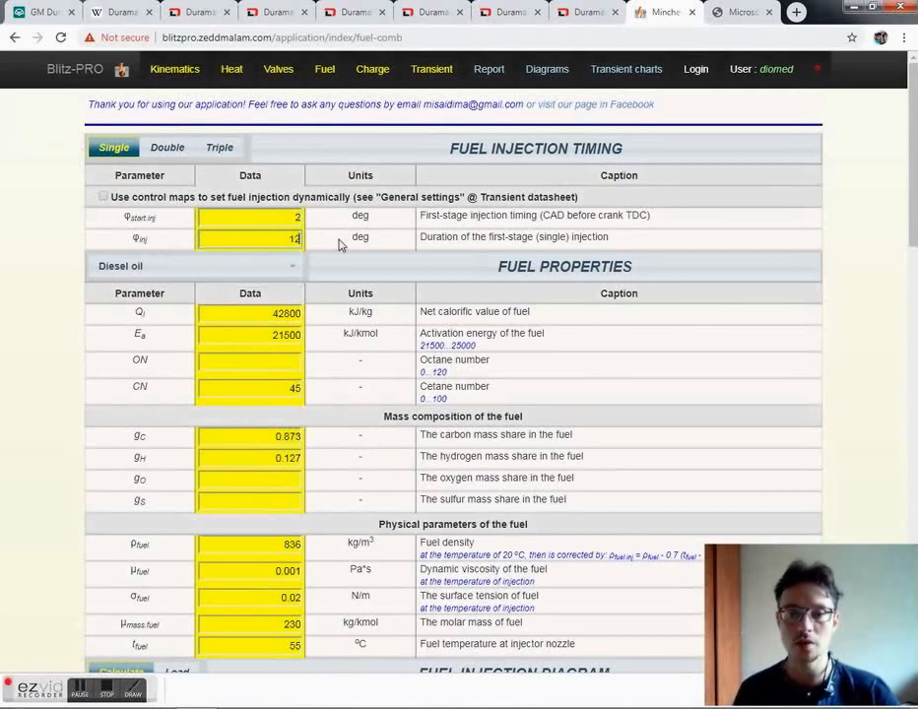
left_click(275, 224)
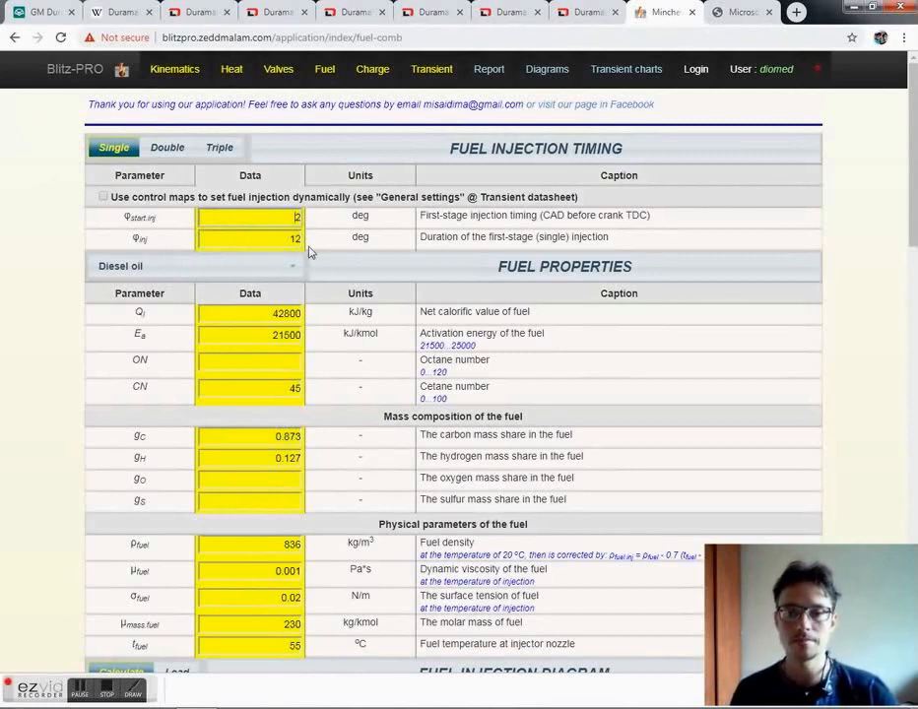
Step: Compare the project's brake power and crankshaft speed with the power and torque figures in the DrivingLine LML article
left_click(75, 77)
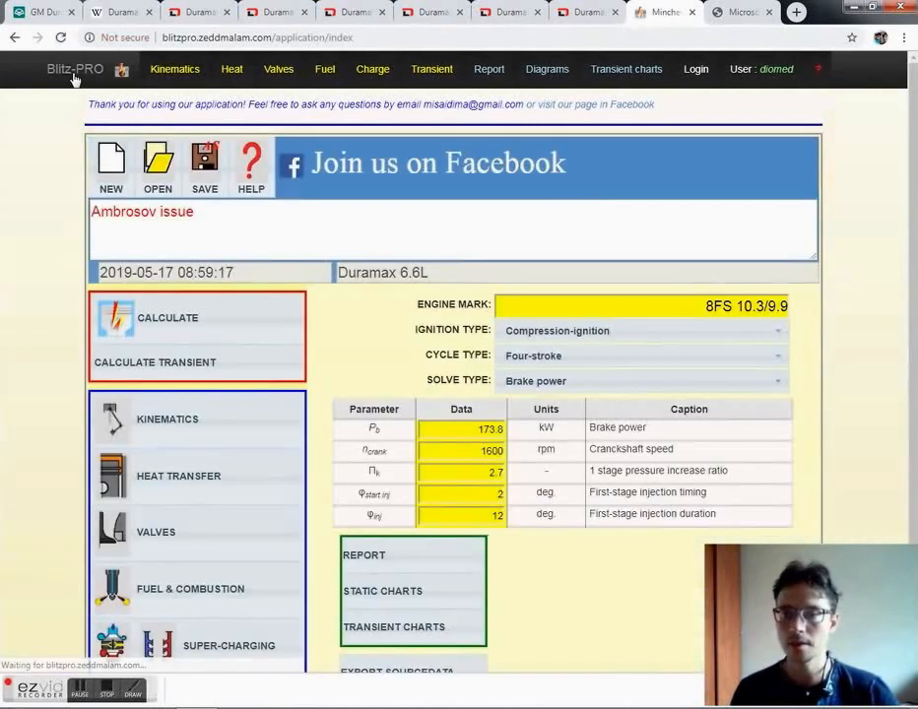
scroll(448, 292, "down", 1)
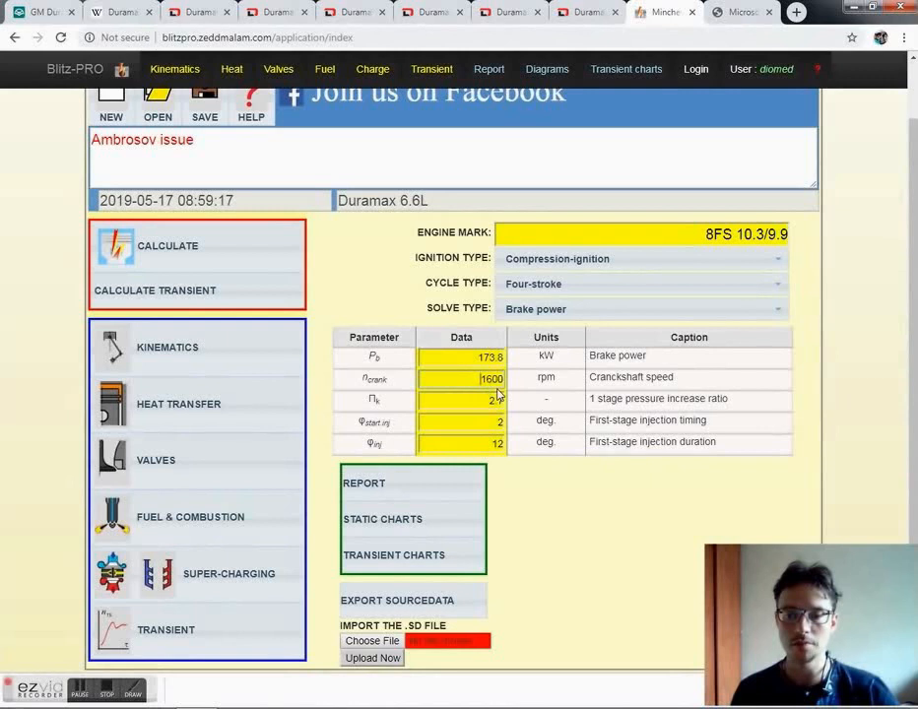
left_click(455, 358)
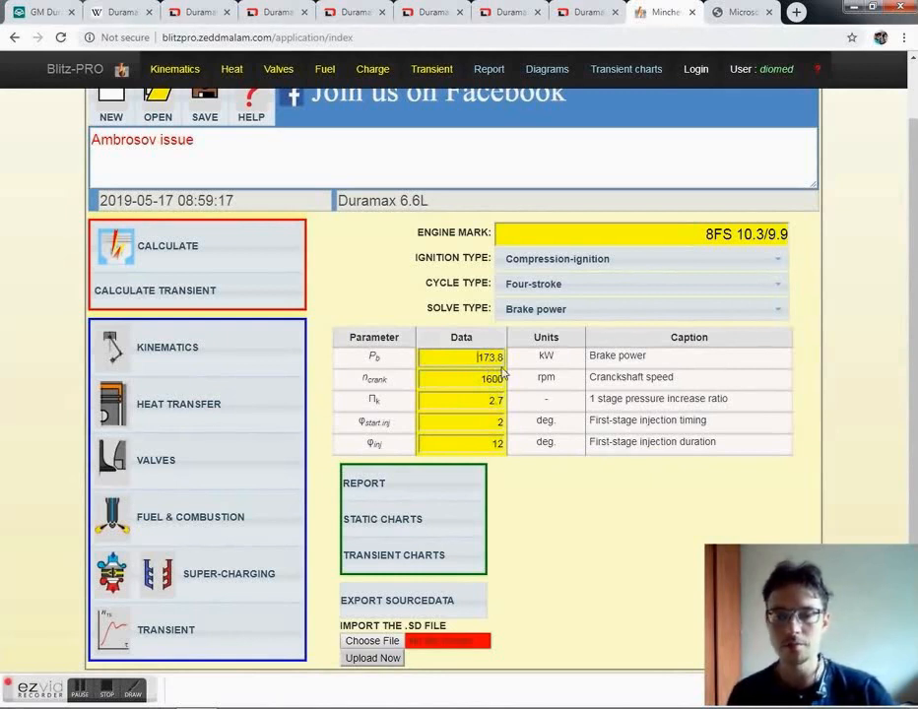
left_click(509, 12)
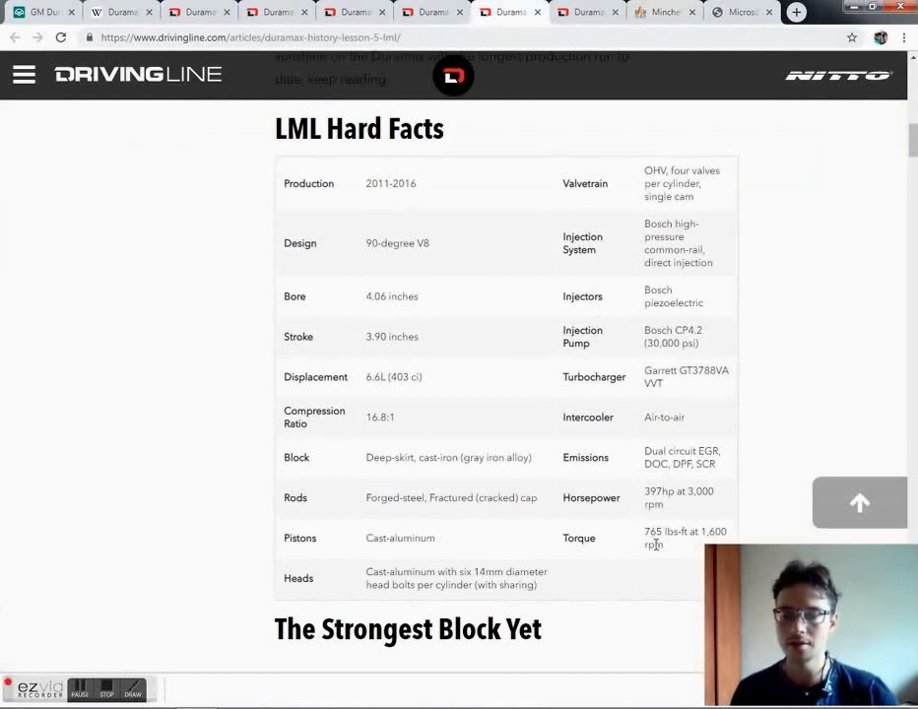
scroll(667, 544, "down", 1)
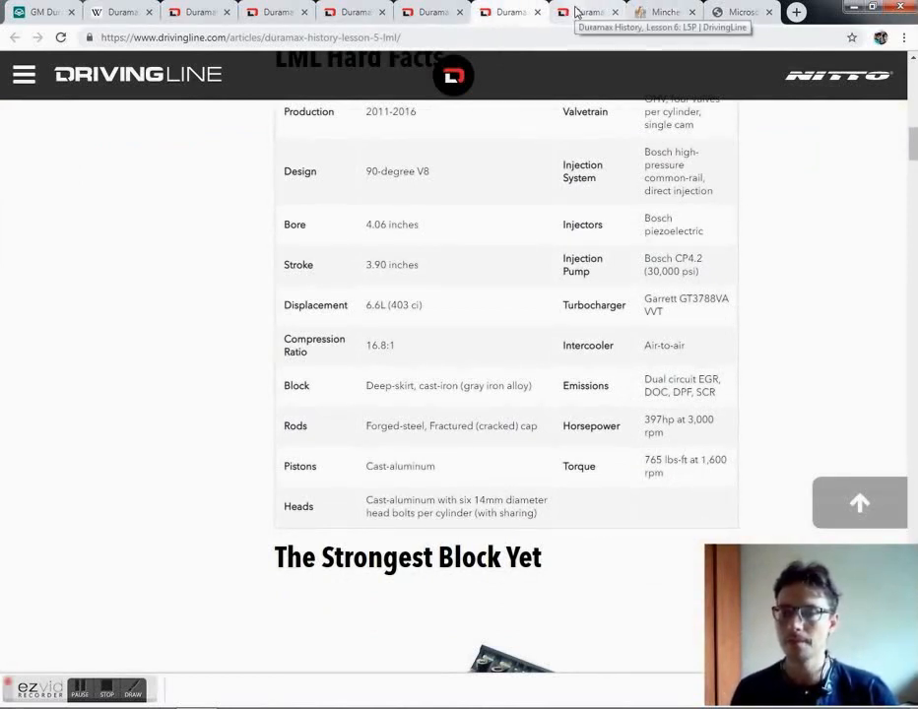
left_click(666, 15)
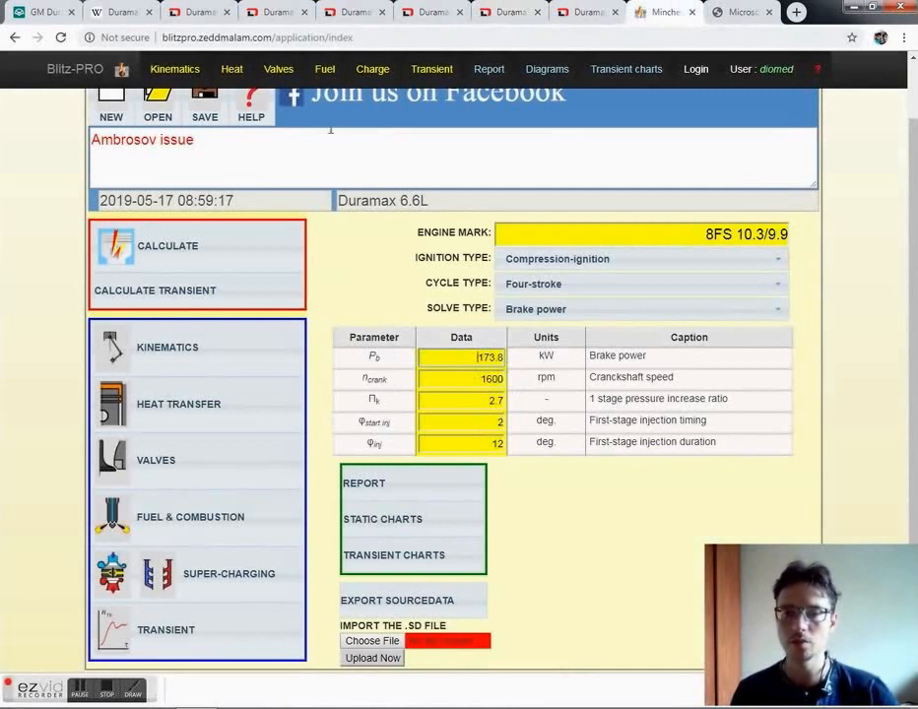
Step: Recheck the single-injection timing in the fuel data and select Diesel oil as the fuel type
left_click(325, 69)
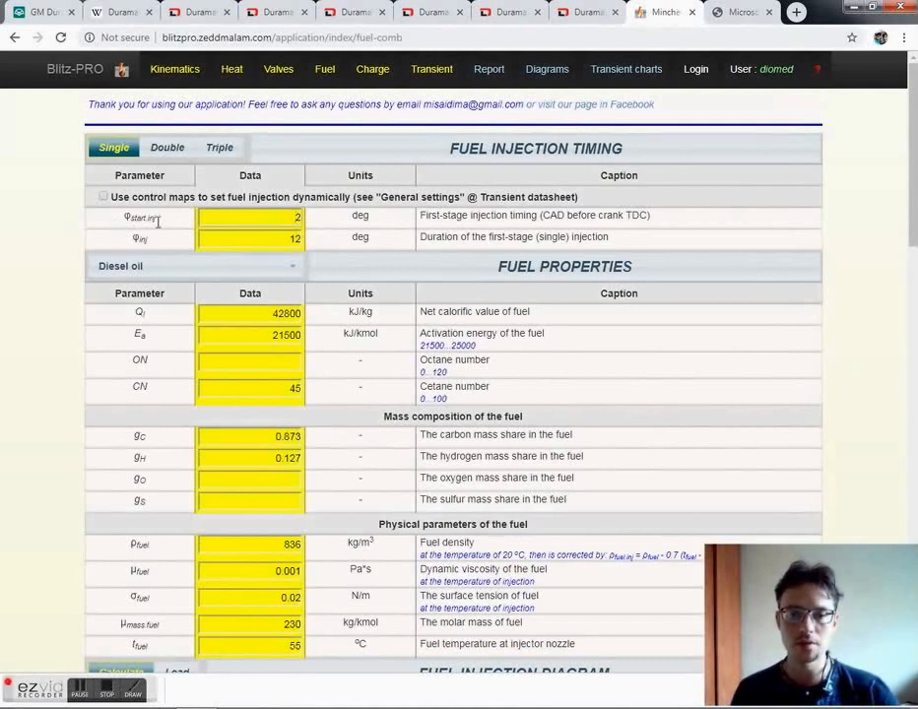
left_click(280, 213)
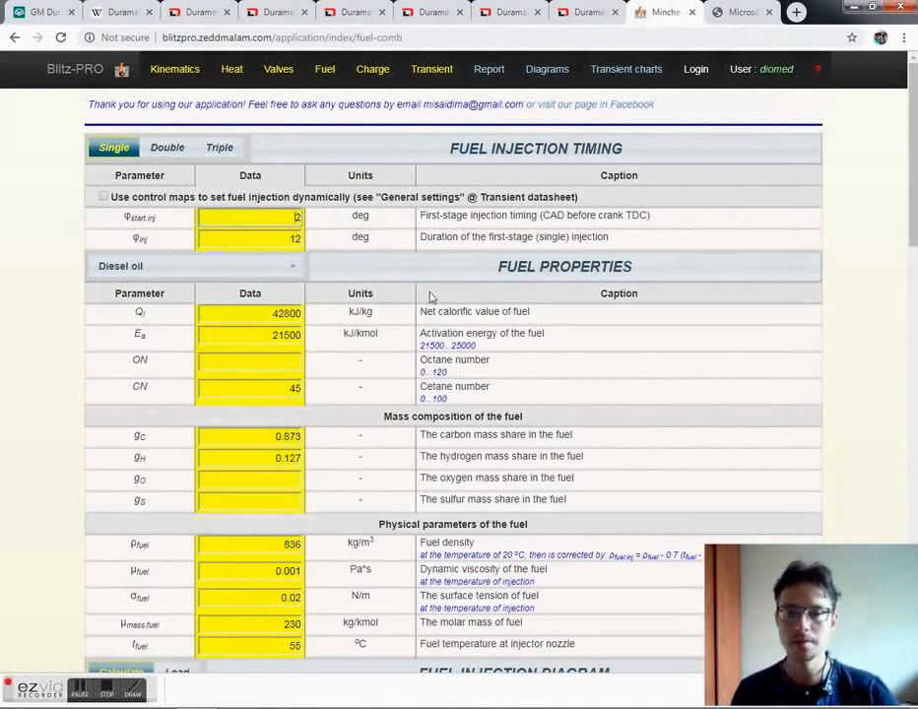
scroll(431, 297, "down", 3)
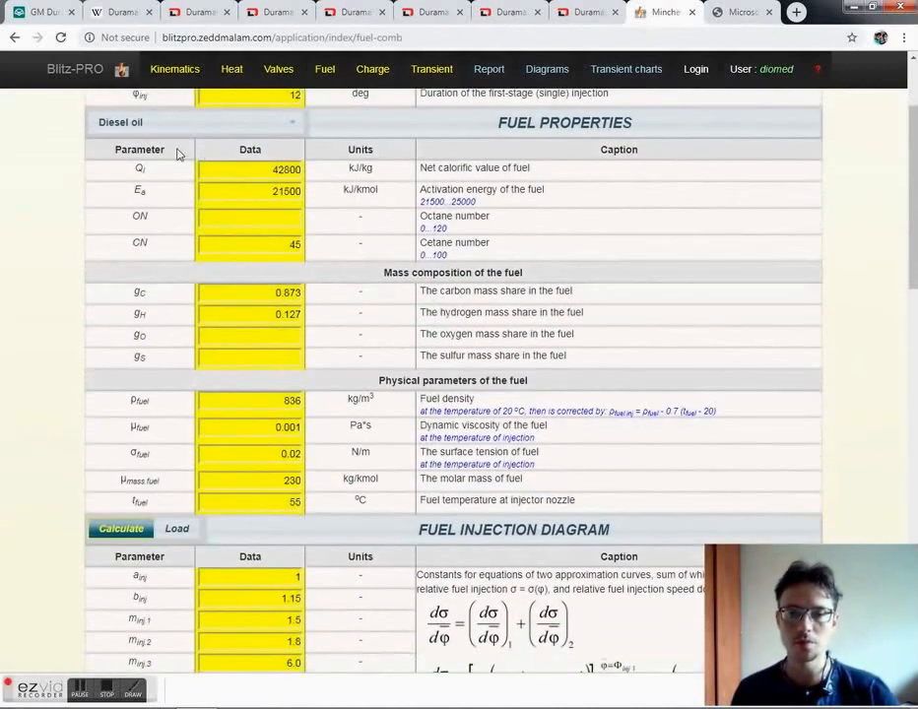
left_click(233, 123)
scroll(365, 197, "up", 1)
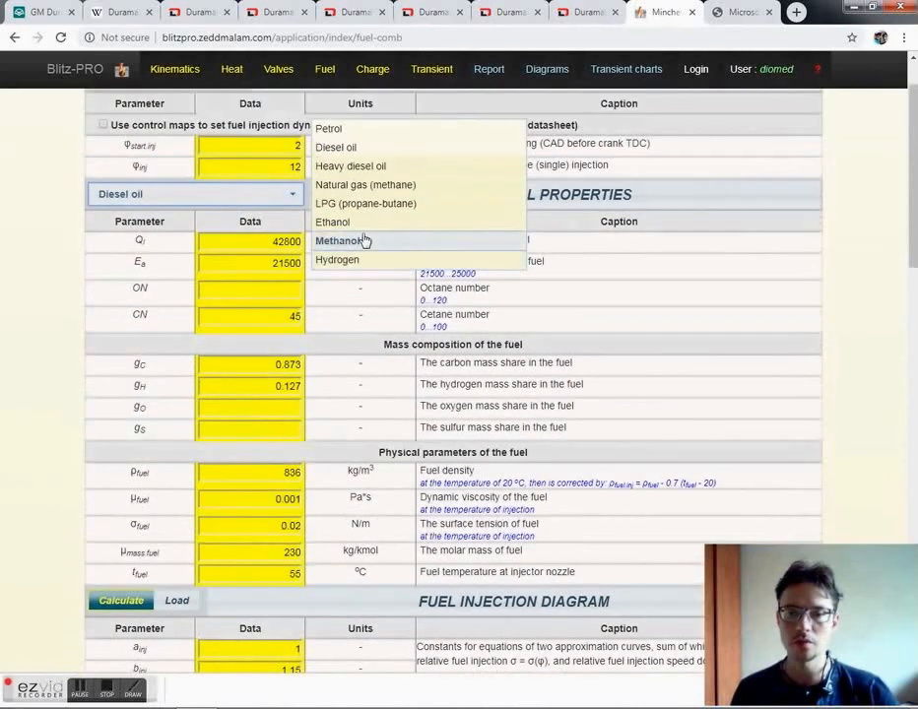
left_click(342, 156)
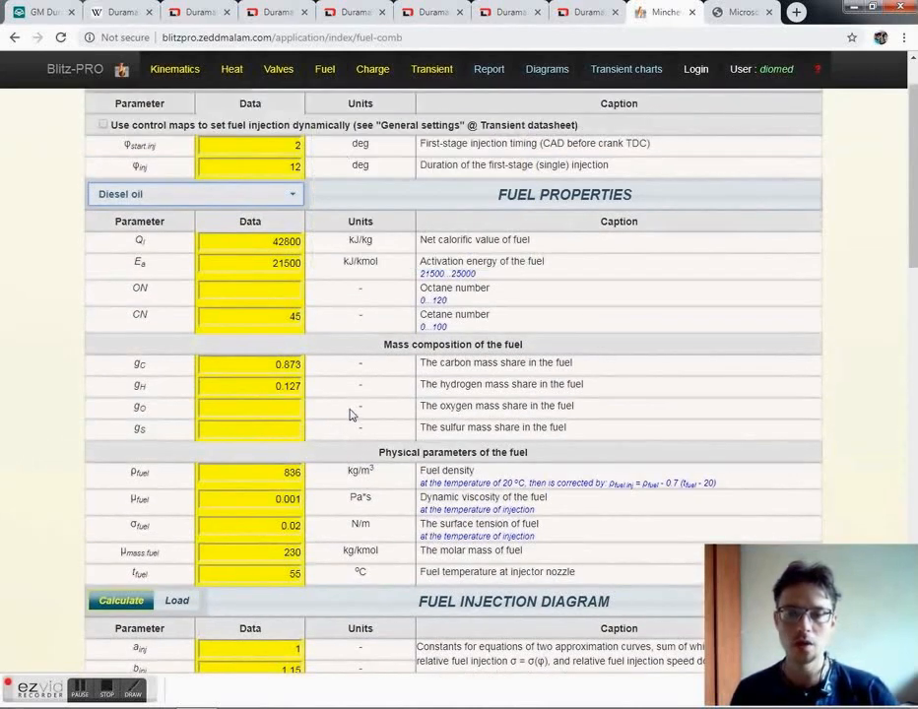
Step: Display the fuel injection diagram, close it, and switch the diagram's source from calculation to loading from a file
scroll(275, 490, "down", 1)
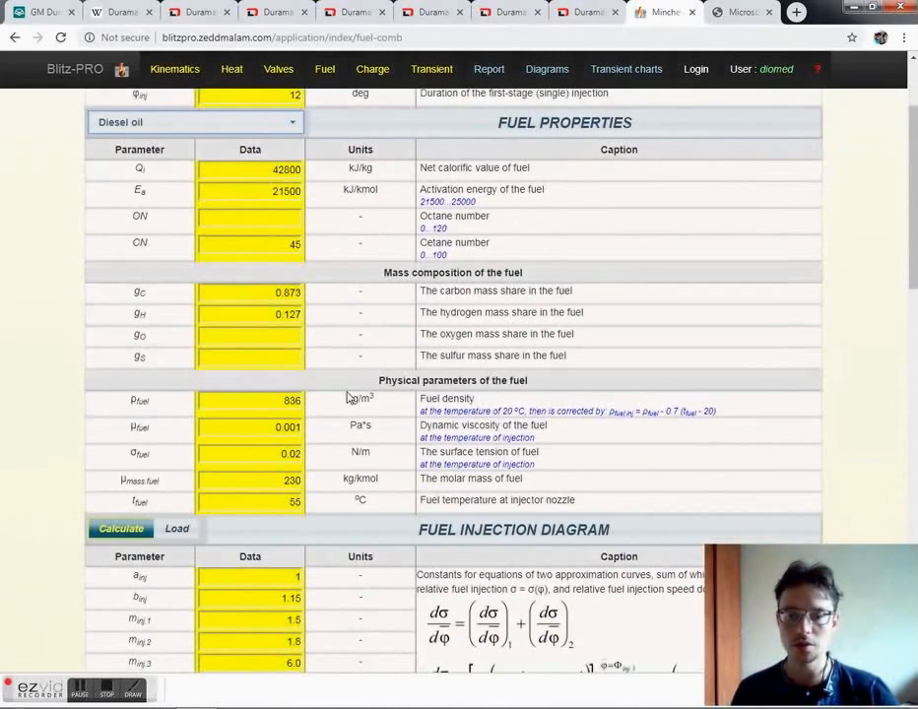
scroll(355, 354, "down", 4)
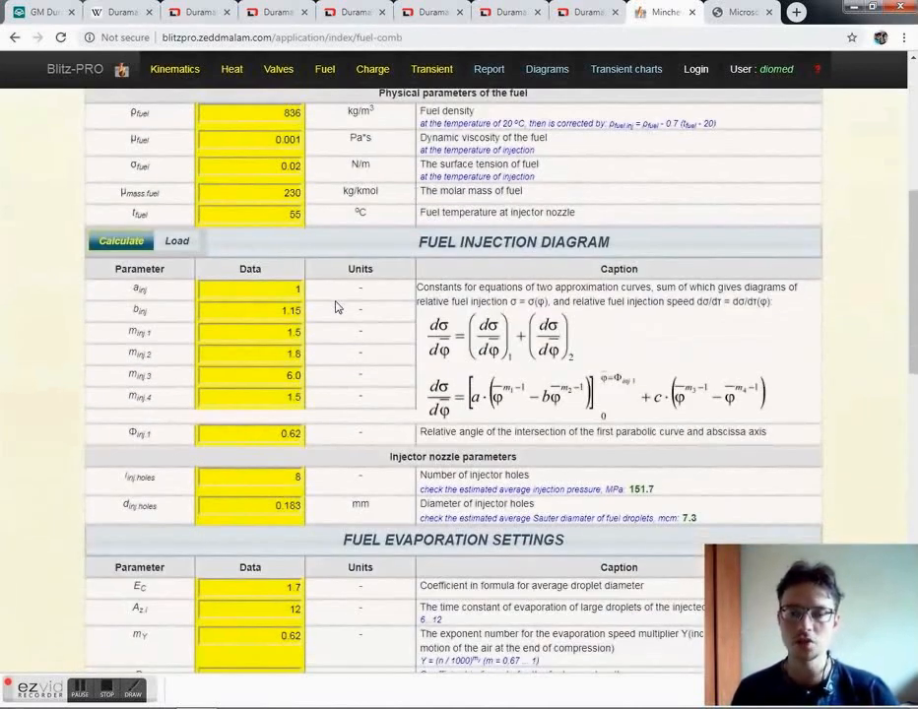
left_click(421, 244)
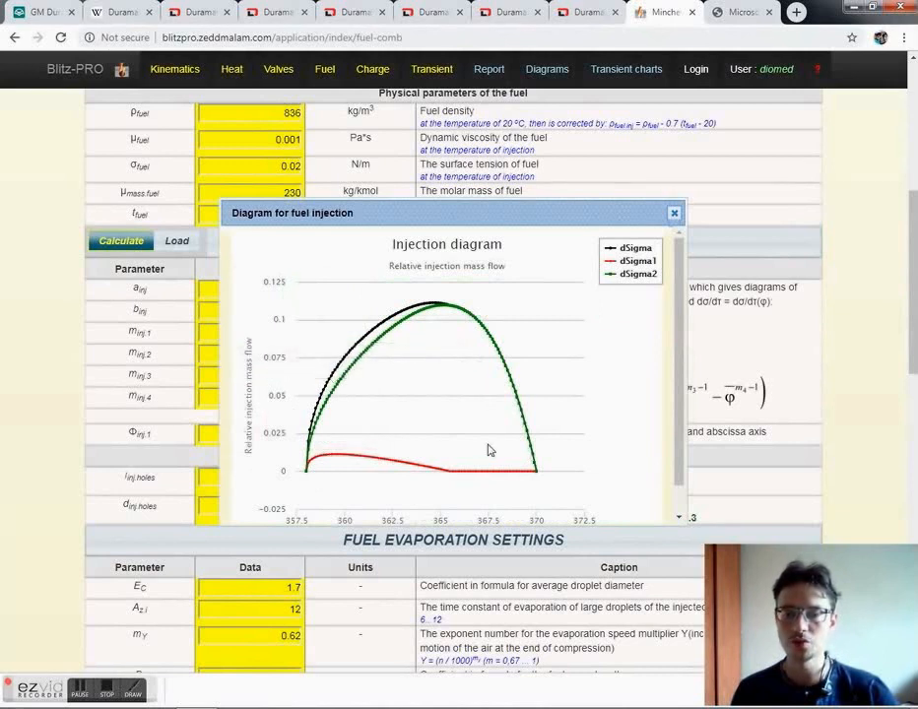
left_click(676, 214)
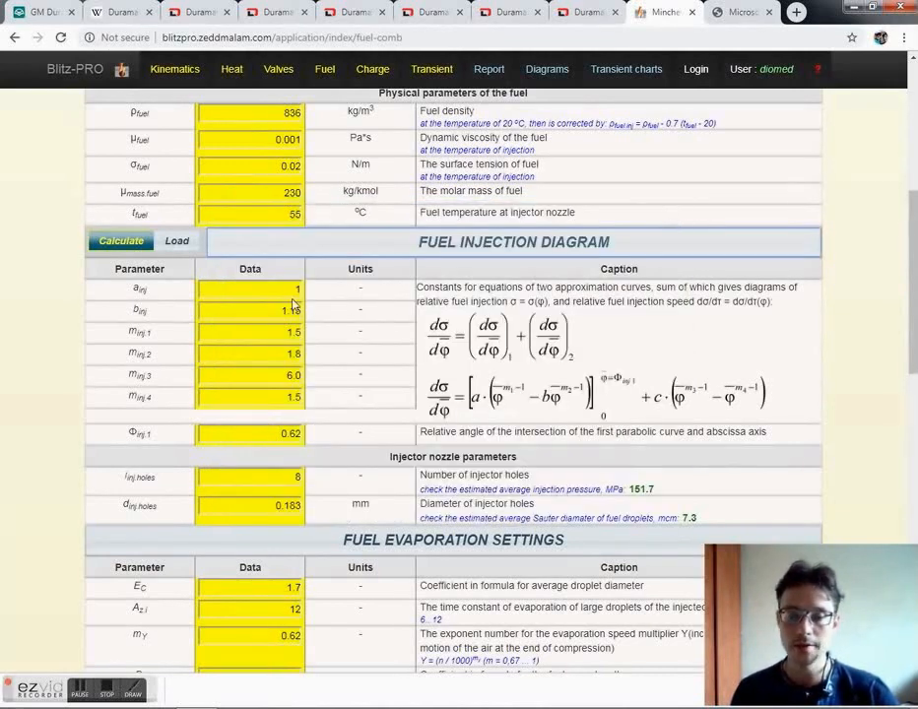
left_click(182, 242)
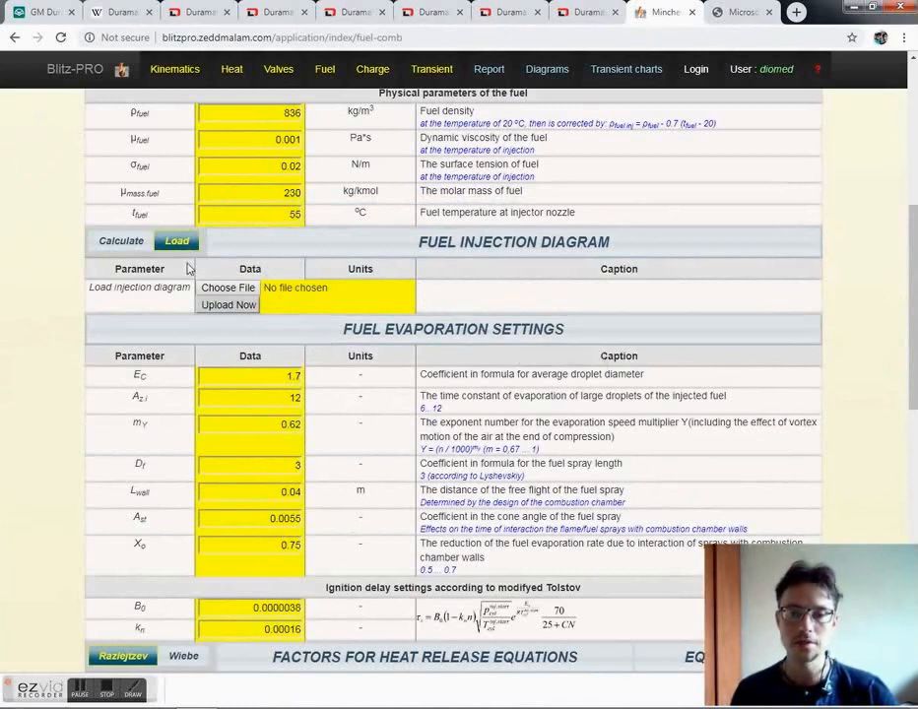
Step: Switch the fuel injection diagram back to calculation, set a_inj to 6, and display the resulting injection curves
left_click(109, 241)
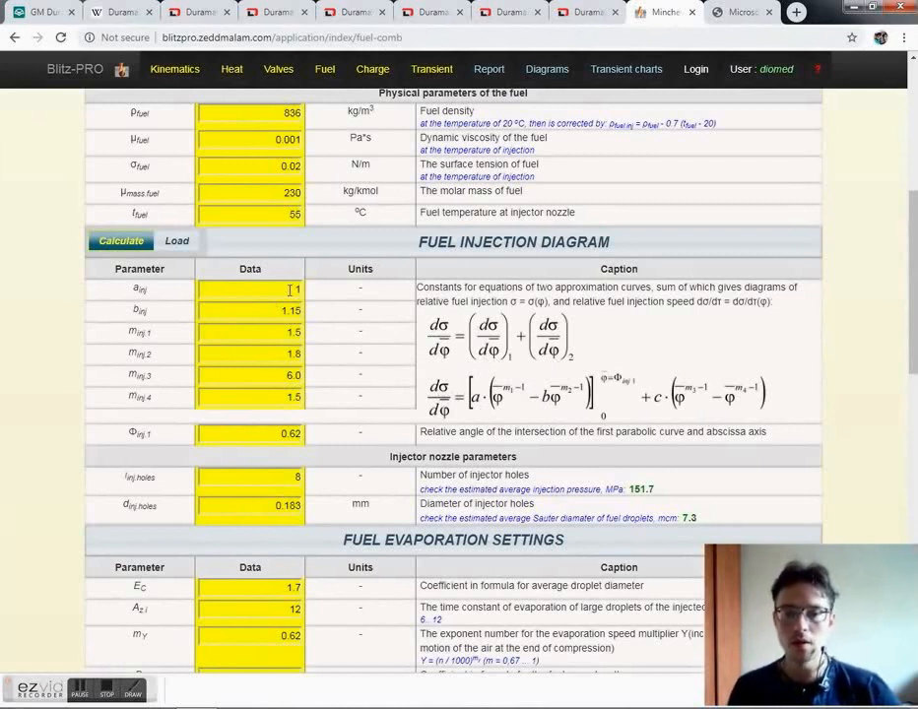
left_click_drag(289, 291, 318, 297)
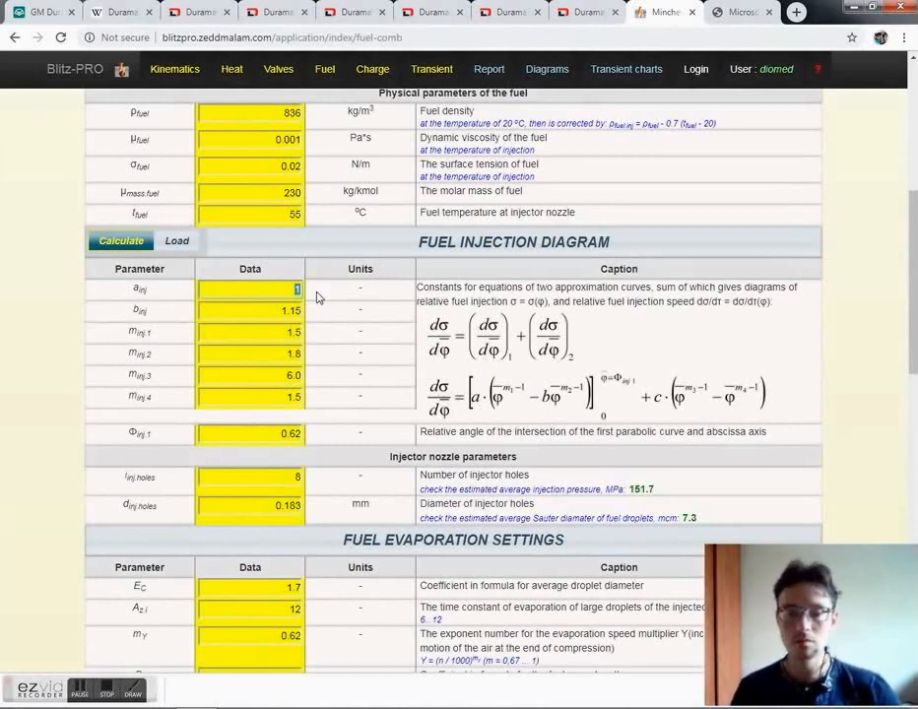
type("6")
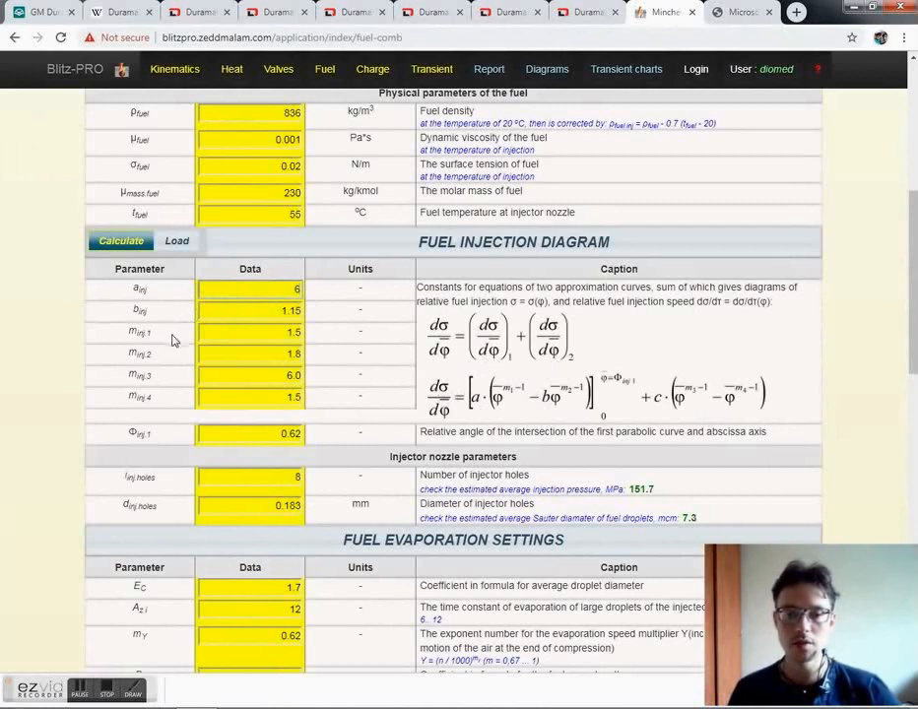
left_click(462, 248)
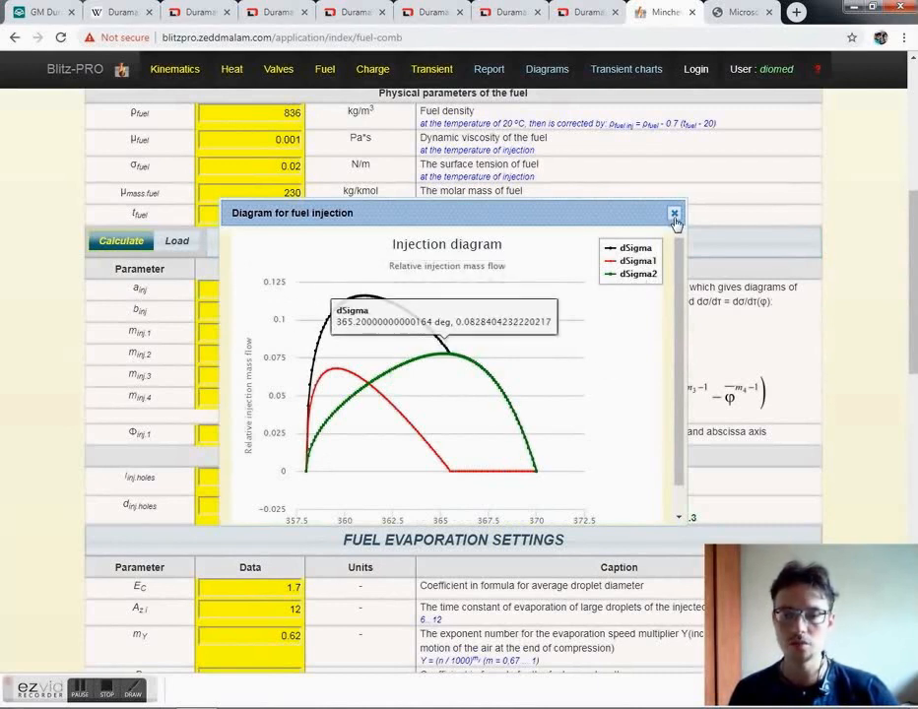
left_click(675, 215)
Step: Try a_inj at 4, then set it to 2, viewing the injection diagram for each value
double_click(284, 289)
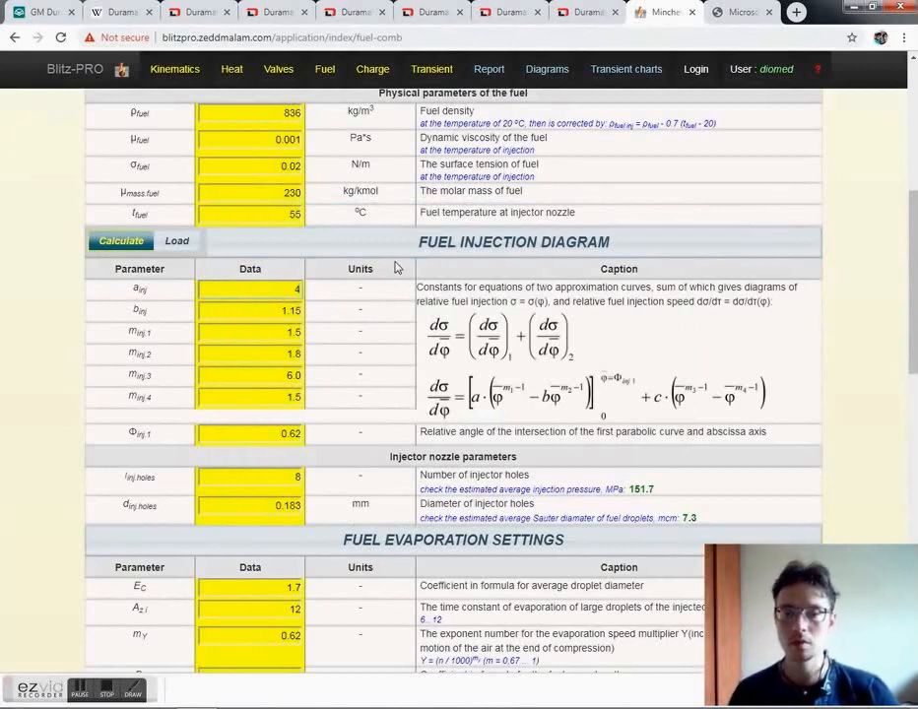
key("Return")
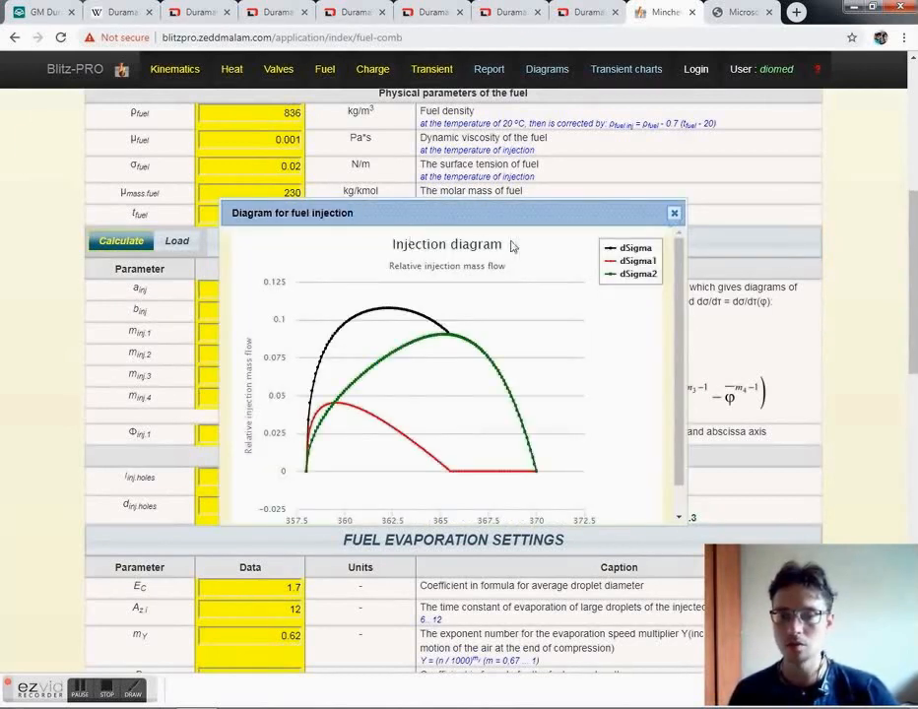
left_click(676, 215)
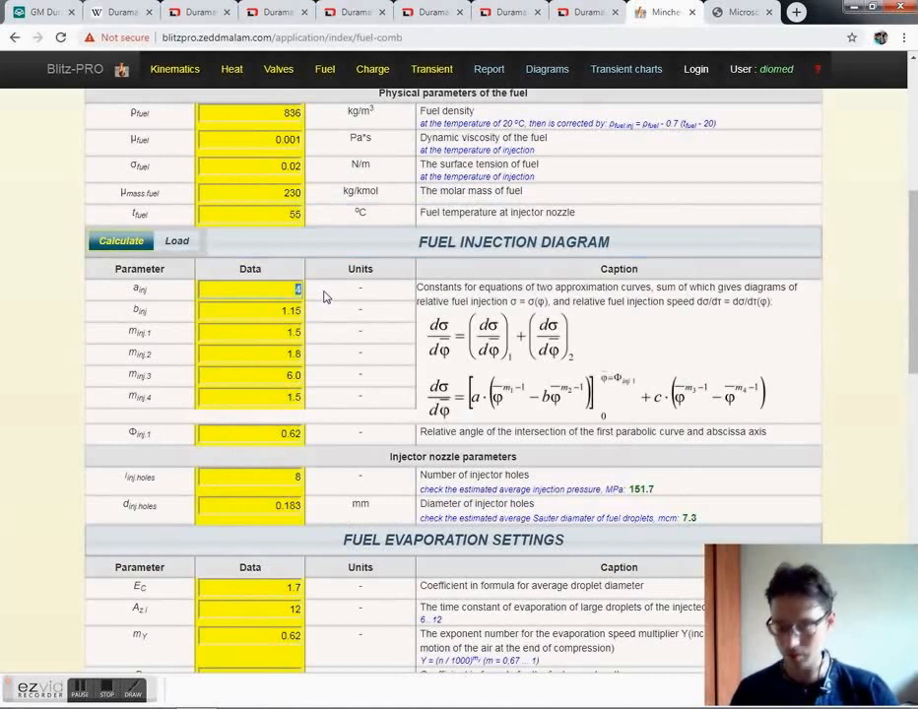
key("Return")
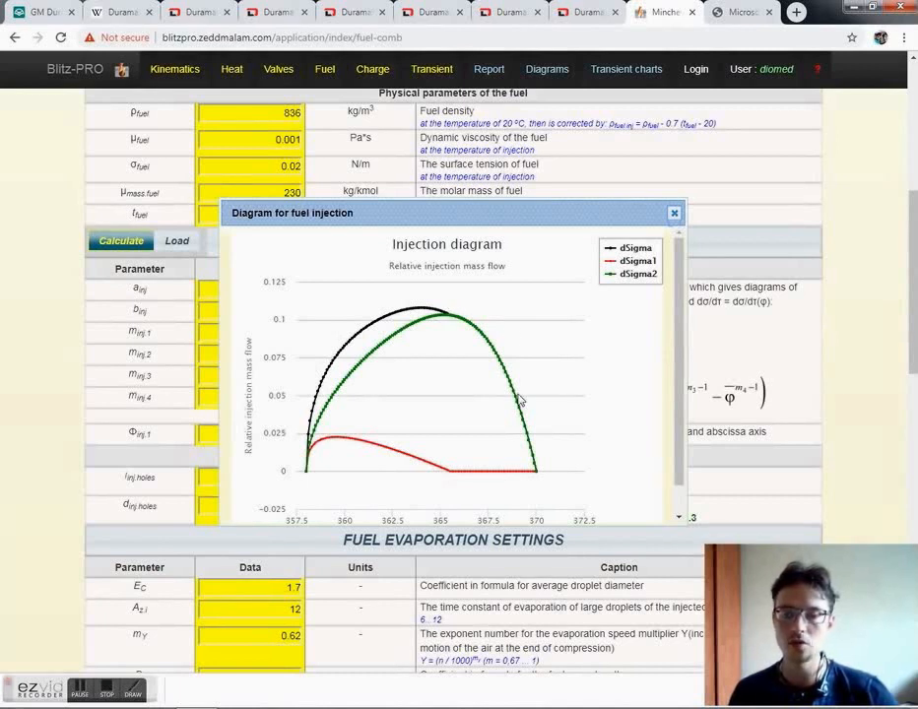
left_click(675, 215)
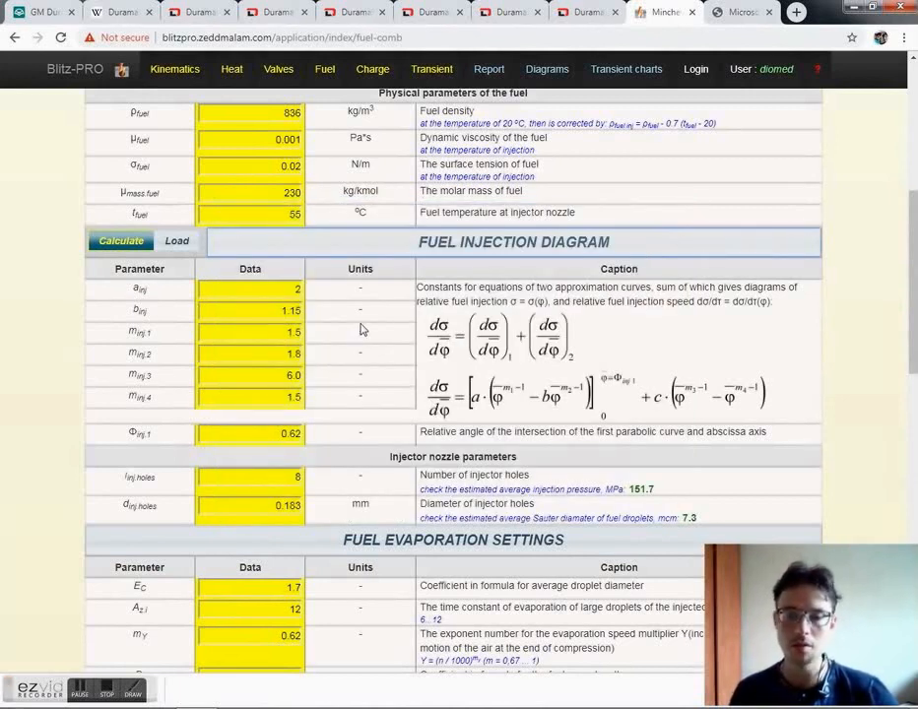
Step: Examine the injector nozzle parameters, including the number of holes and the estimated average injection pressure
scroll(350, 465, "down", 1)
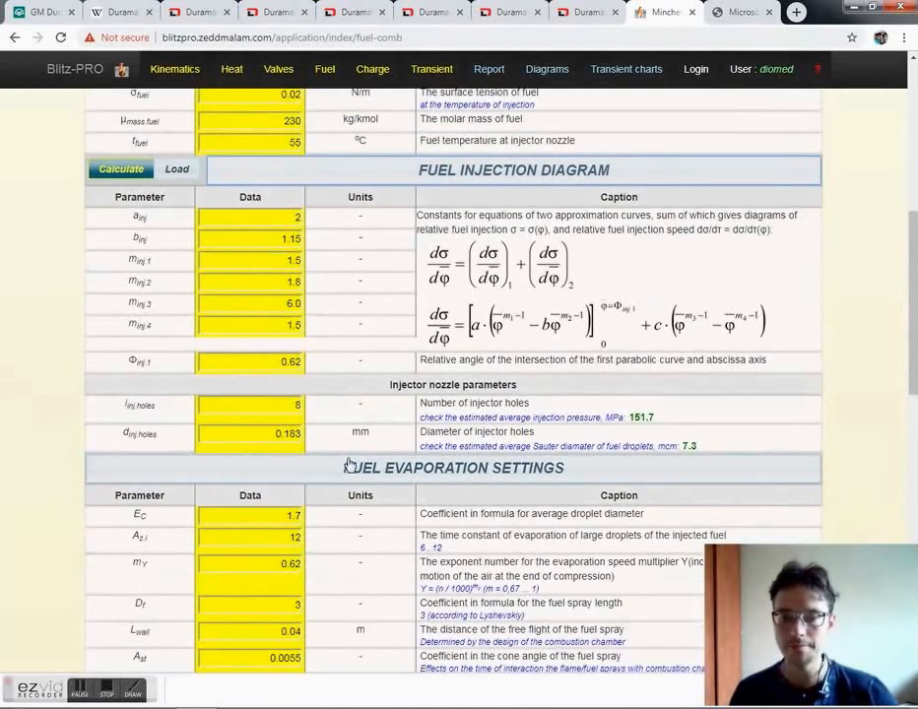
scroll(325, 468, "up", 1)
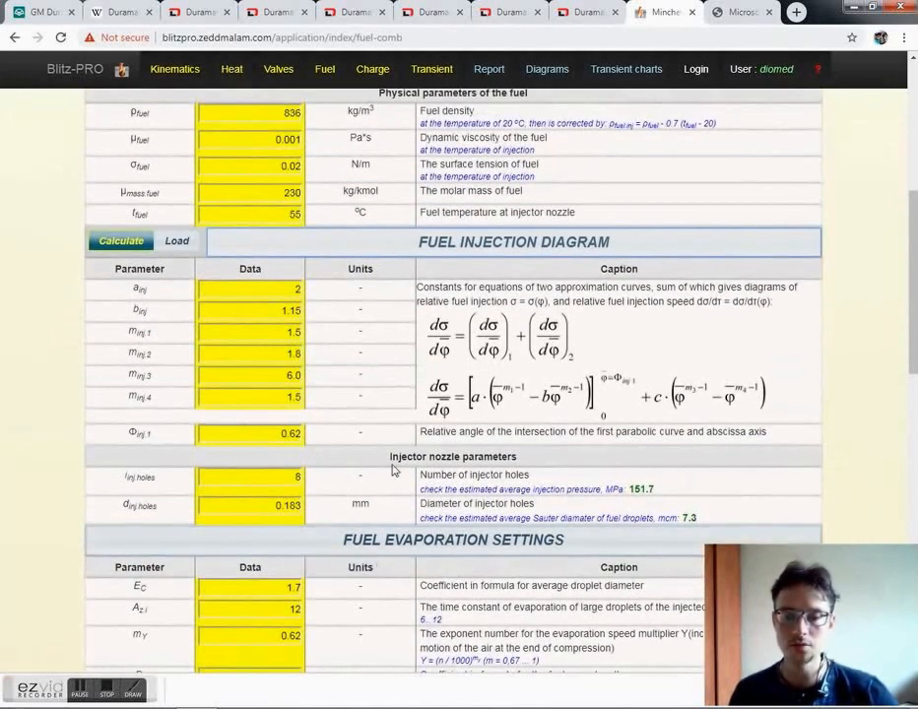
left_click_drag(388, 463, 464, 457)
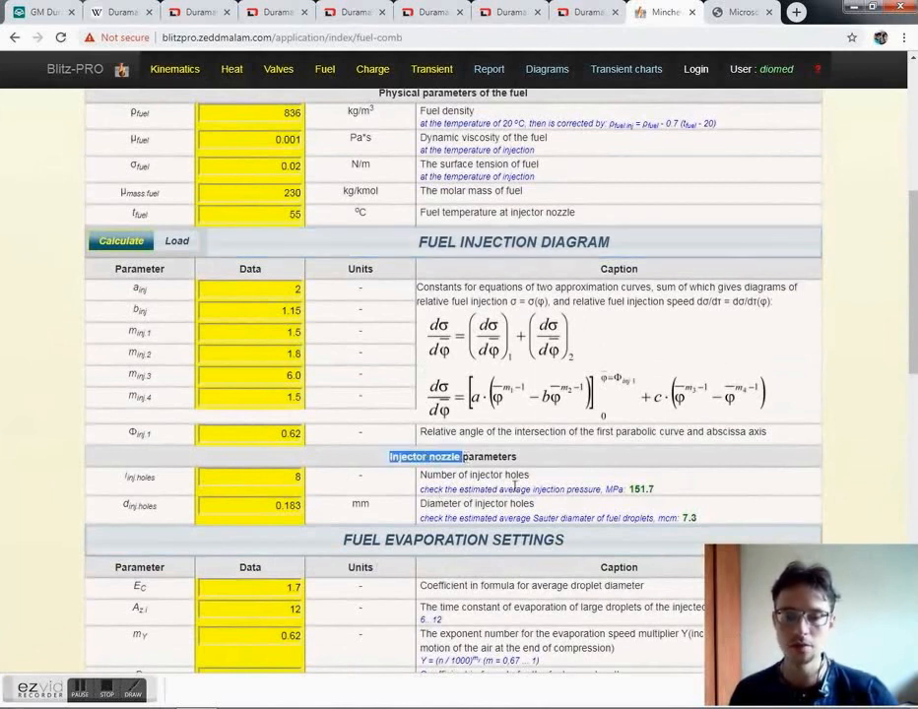
left_click(543, 480)
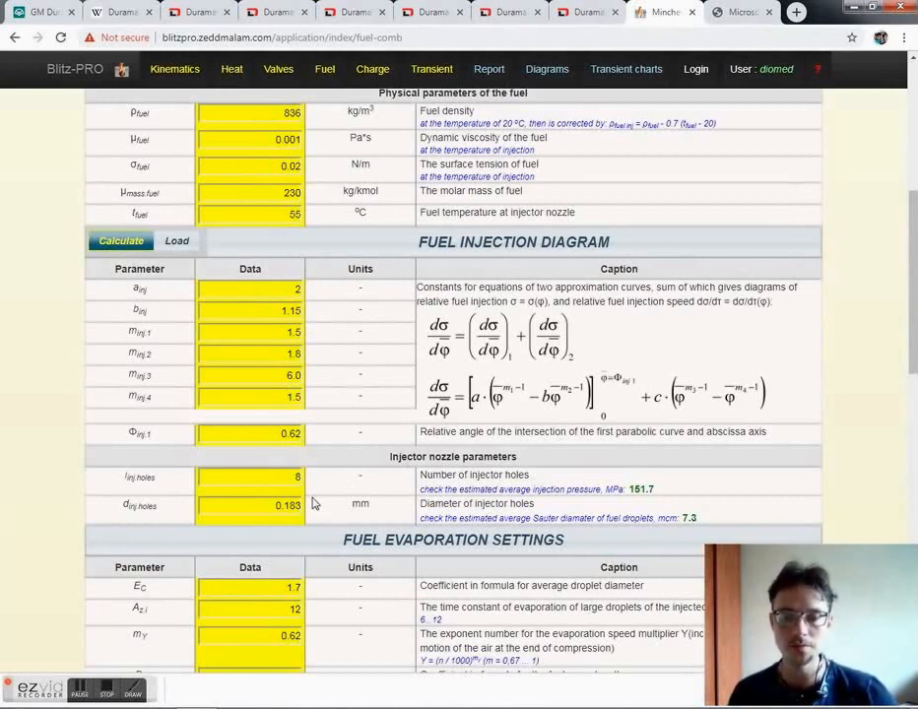
Step: Check the injection pump model in the LB7 Hard Facts table of the DrivingLine article
left_click(204, 18)
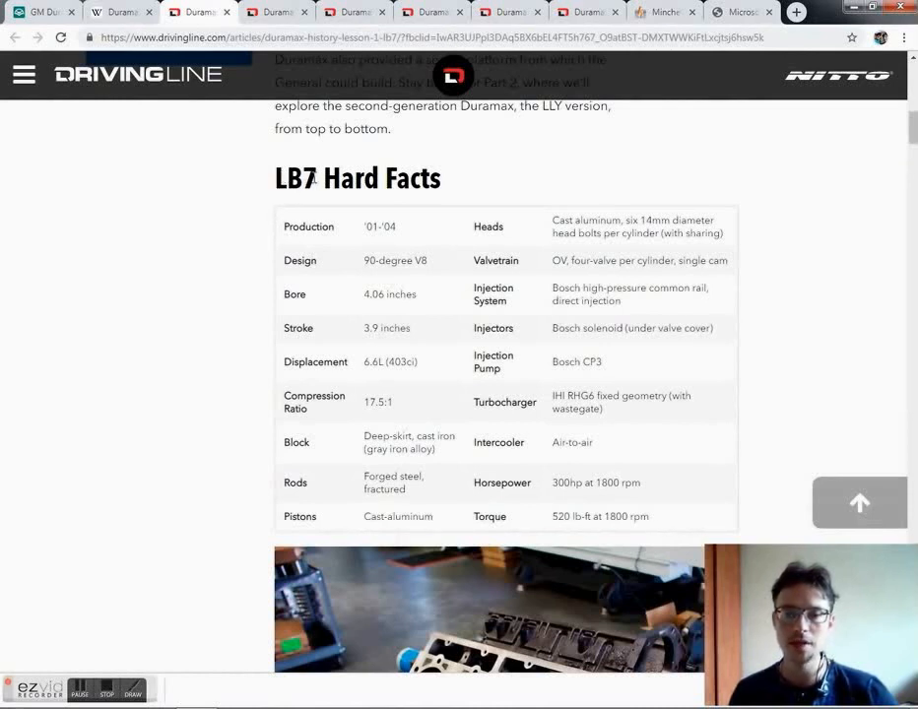
left_click_drag(313, 179, 271, 178)
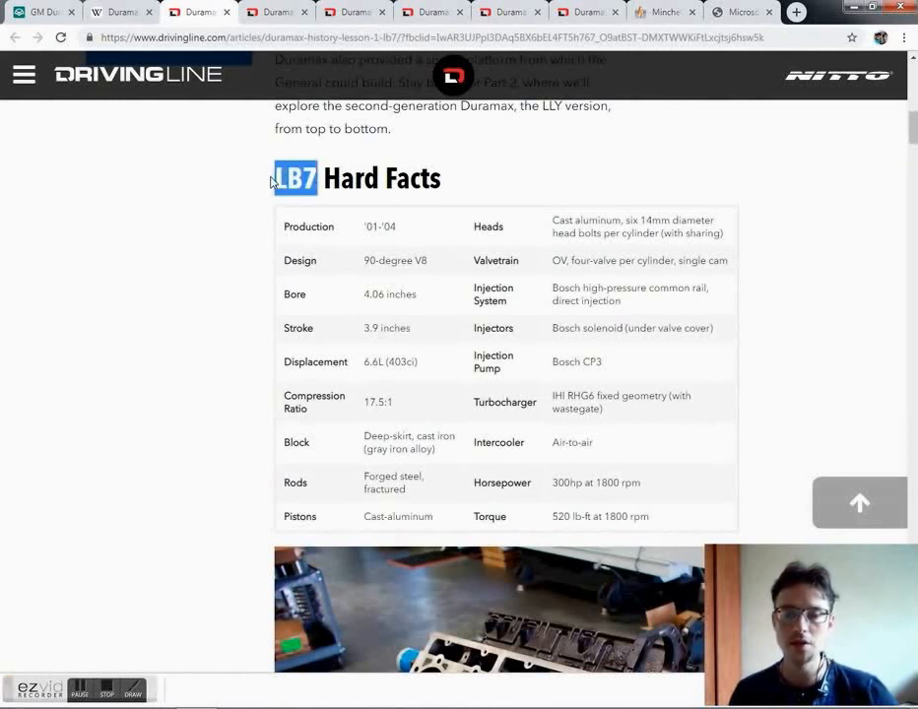
left_click(448, 187)
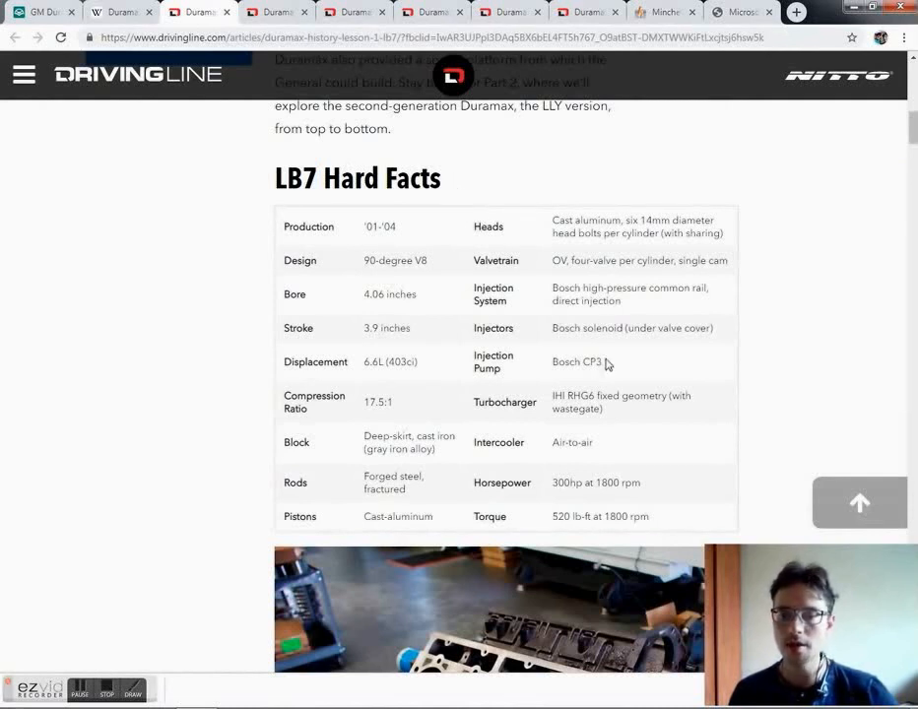
left_click_drag(554, 363, 613, 368)
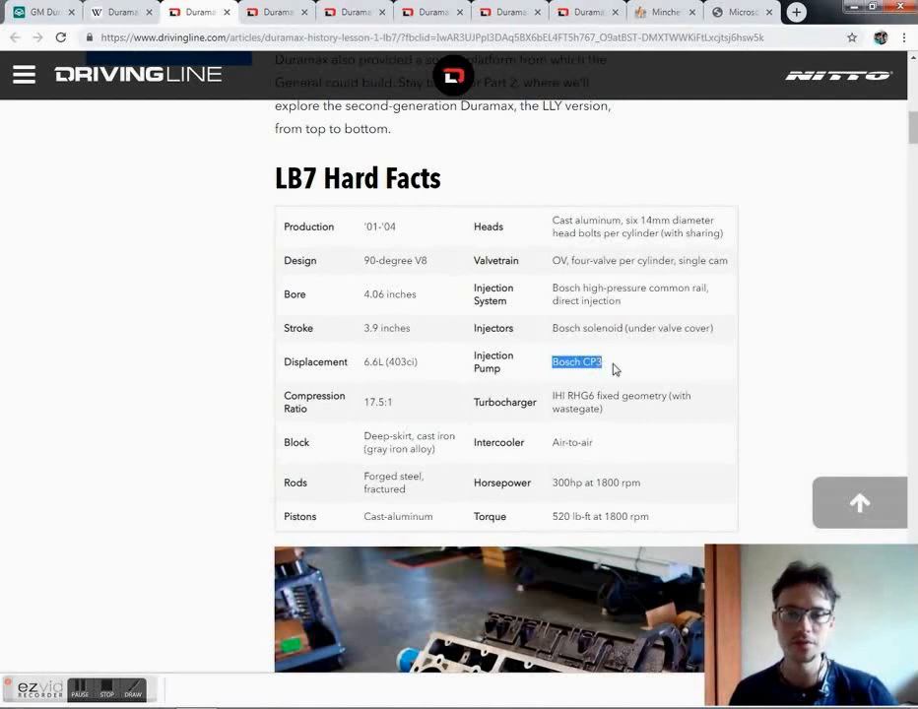
left_click(614, 369)
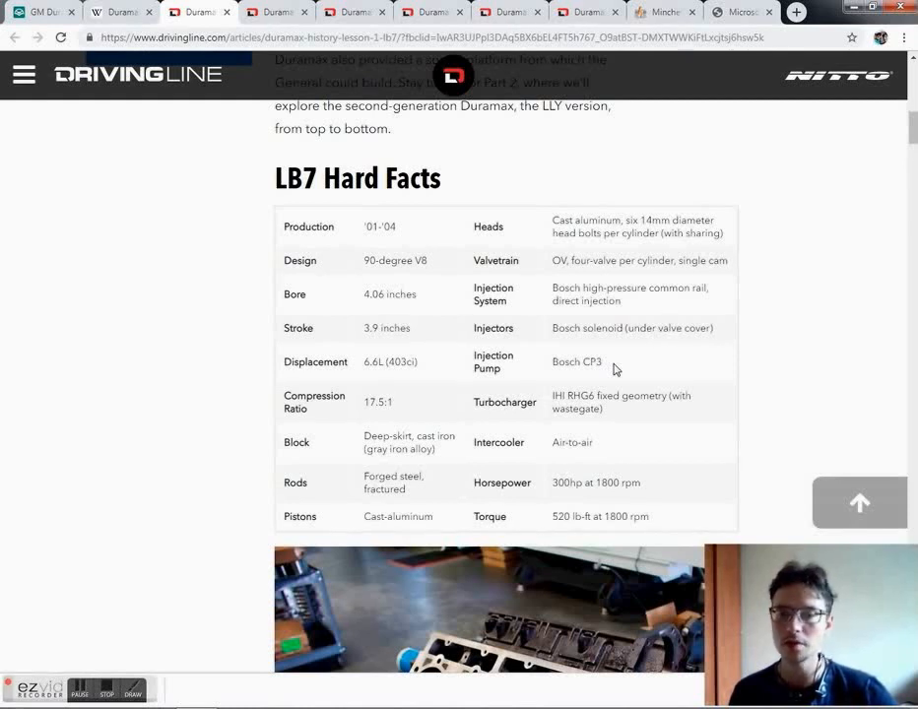
Step: Compare the injection pumps and their pressures in the Hard Facts tables of the LLY, LBZ, LMM, LML and L5P articles
left_click(278, 12)
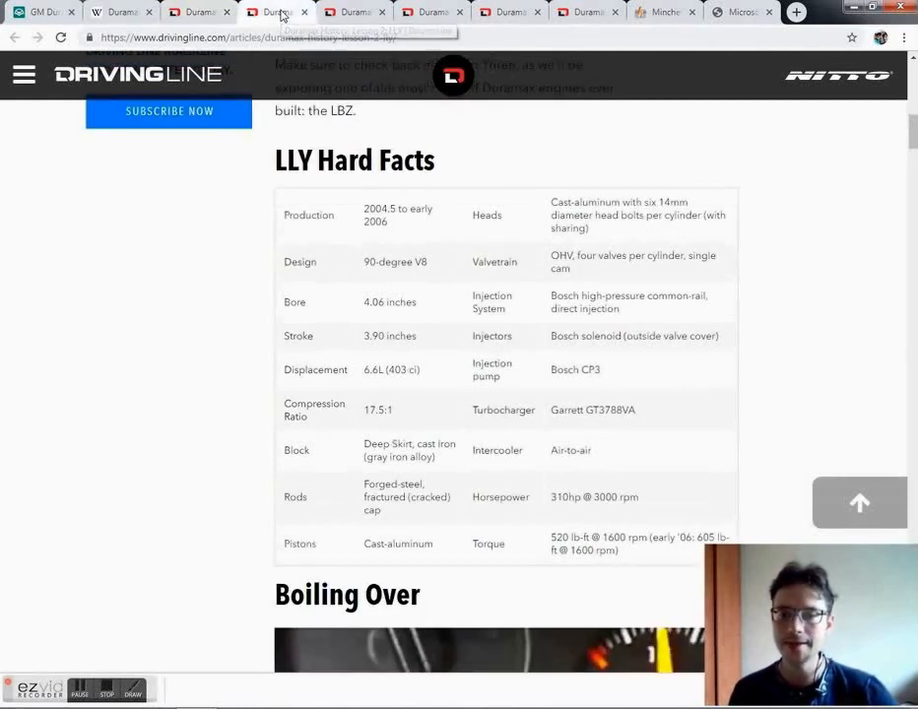
left_click(357, 11)
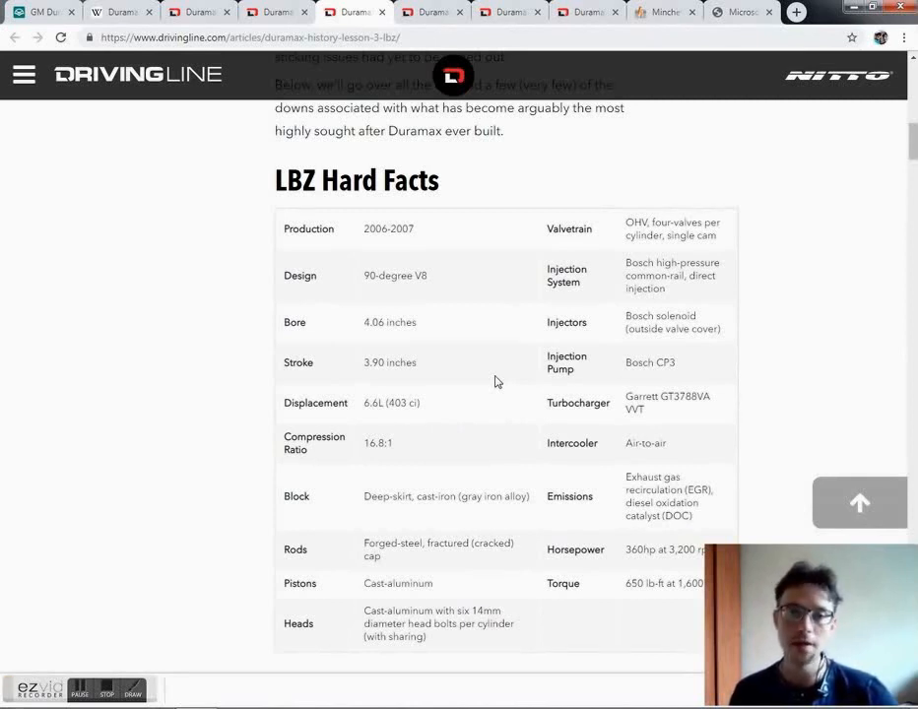
left_click(431, 13)
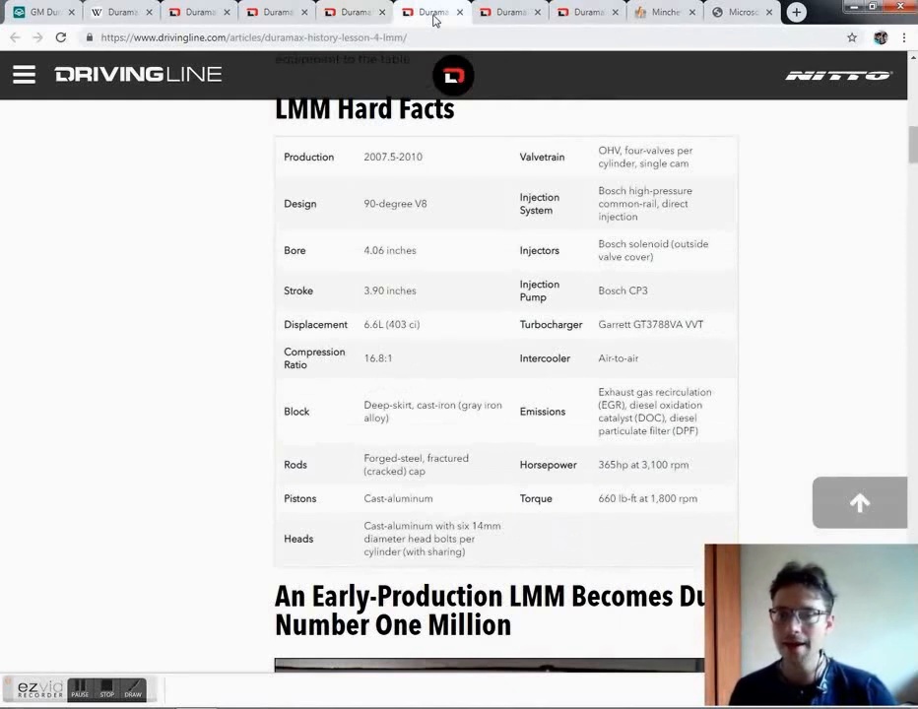
left_click(511, 12)
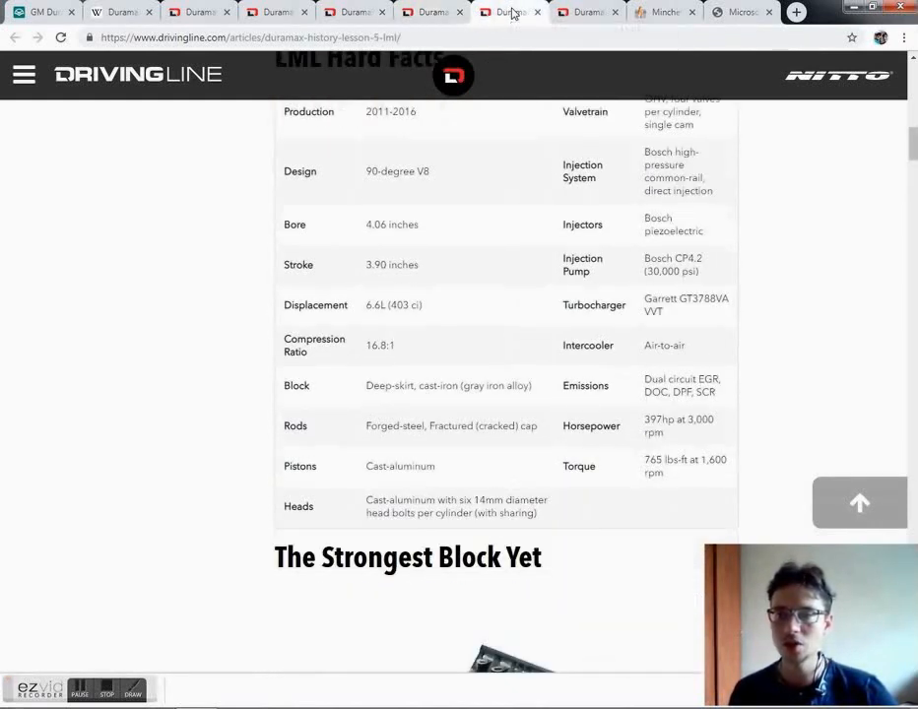
scroll(546, 304, "up", 1)
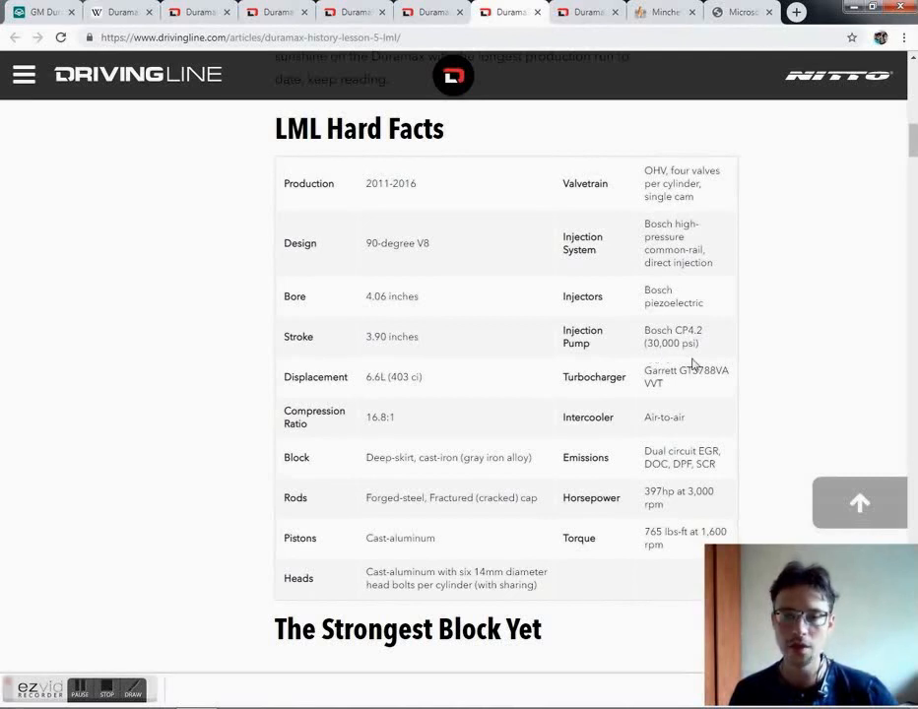
left_click(585, 16)
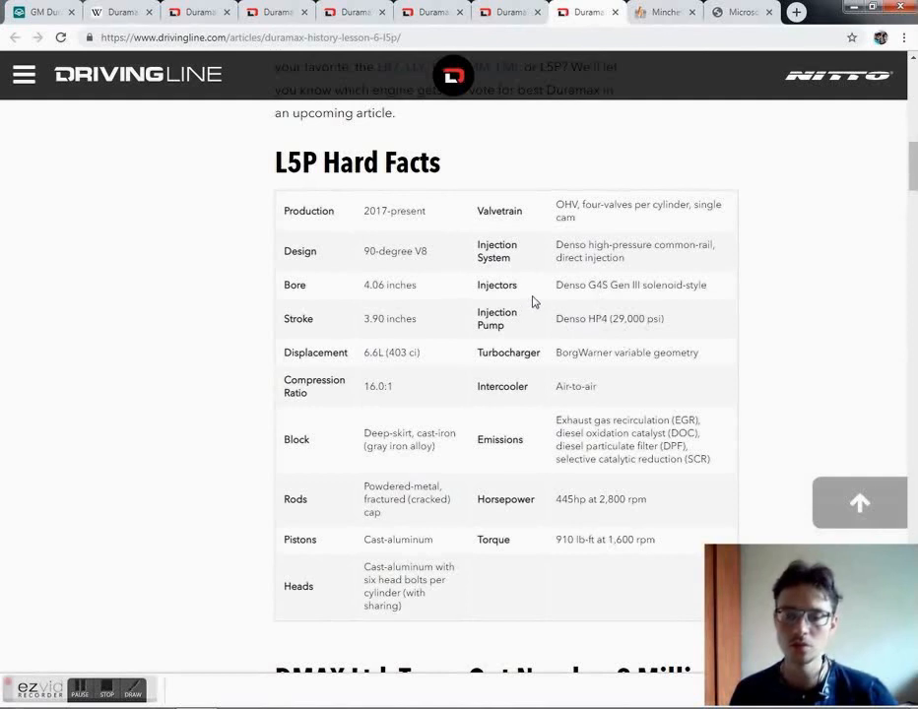
left_click(194, 11)
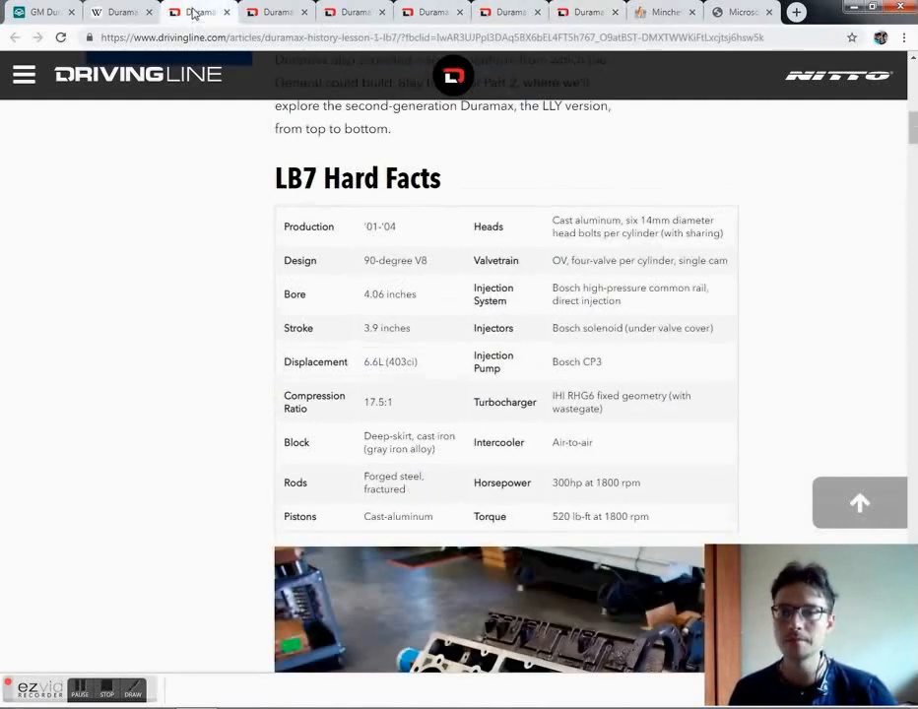
Step: Return to the Blitz-PRO fuel data and check the number and diameter of the injector holes
left_click(663, 13)
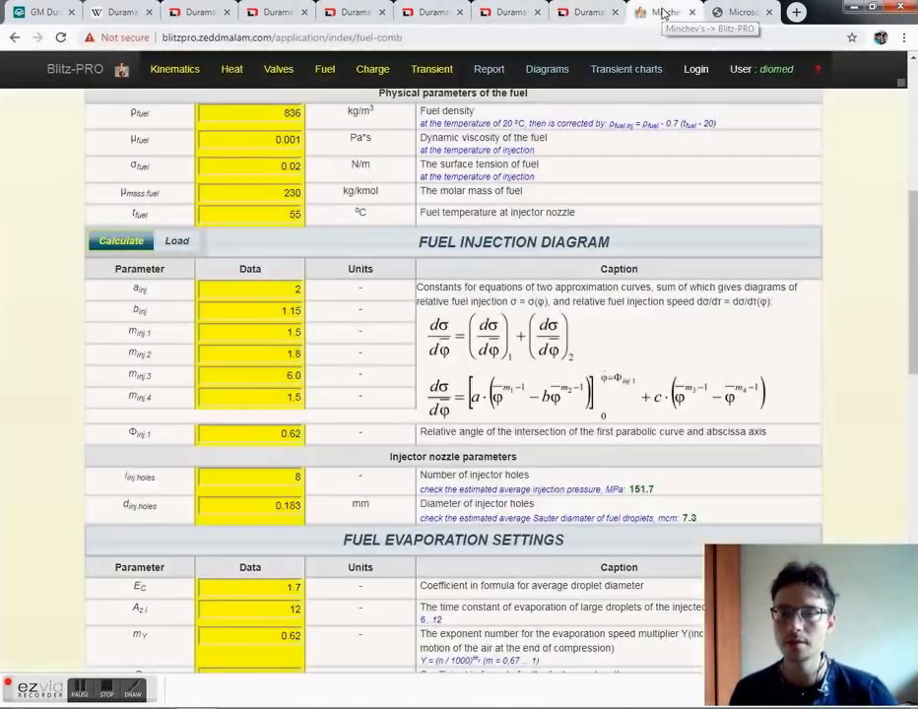
double_click(295, 479)
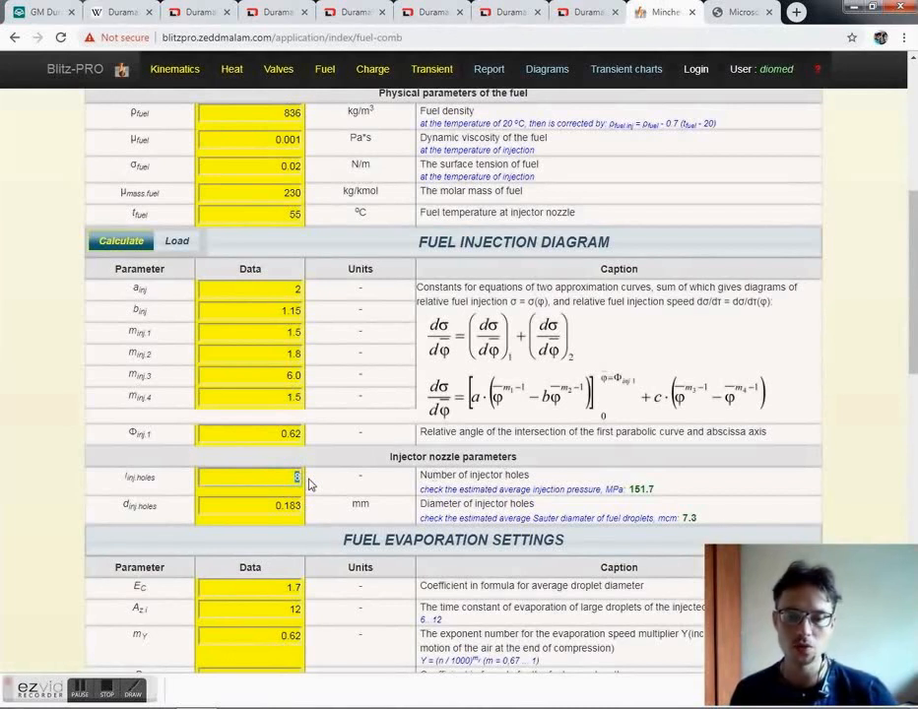
left_click(267, 481)
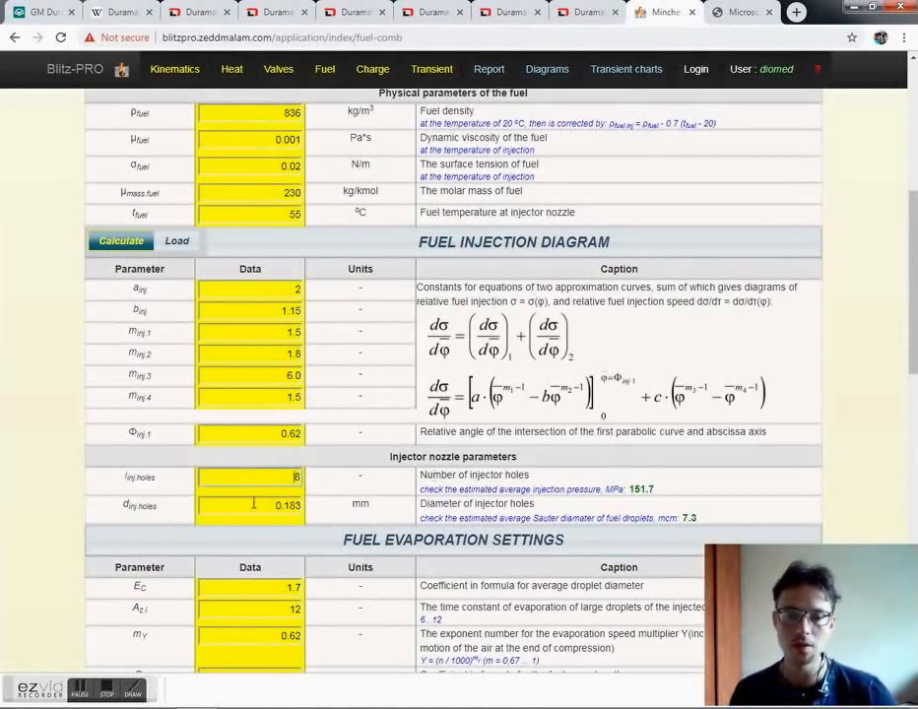
left_click(253, 504)
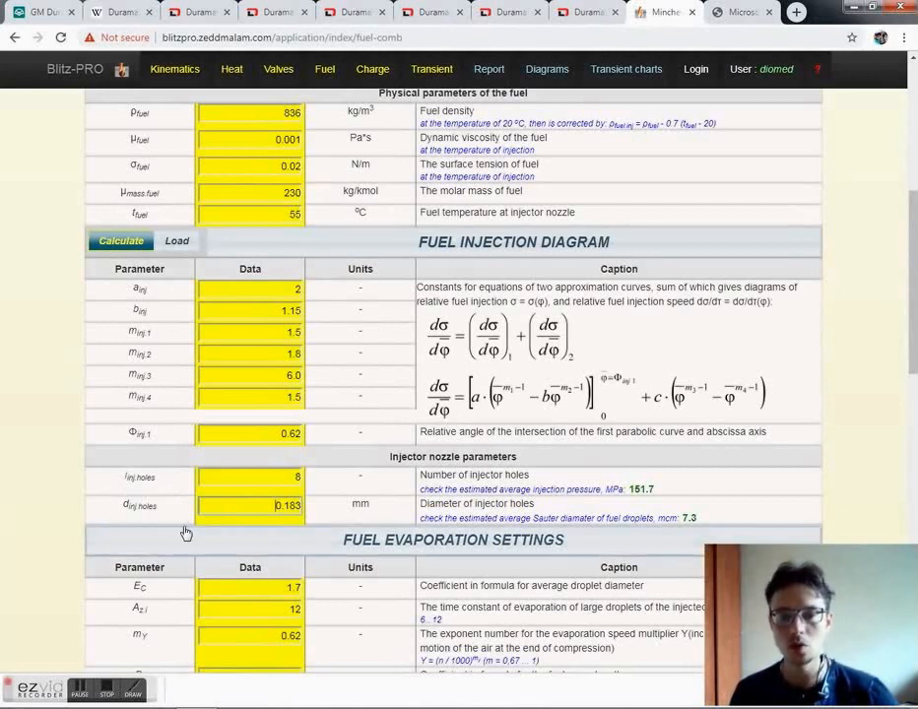
Step: Look up the guidance on choosing the injector's nozzle geometry in section 2.4 of the Blitz-PRO user manual
left_click(736, 10)
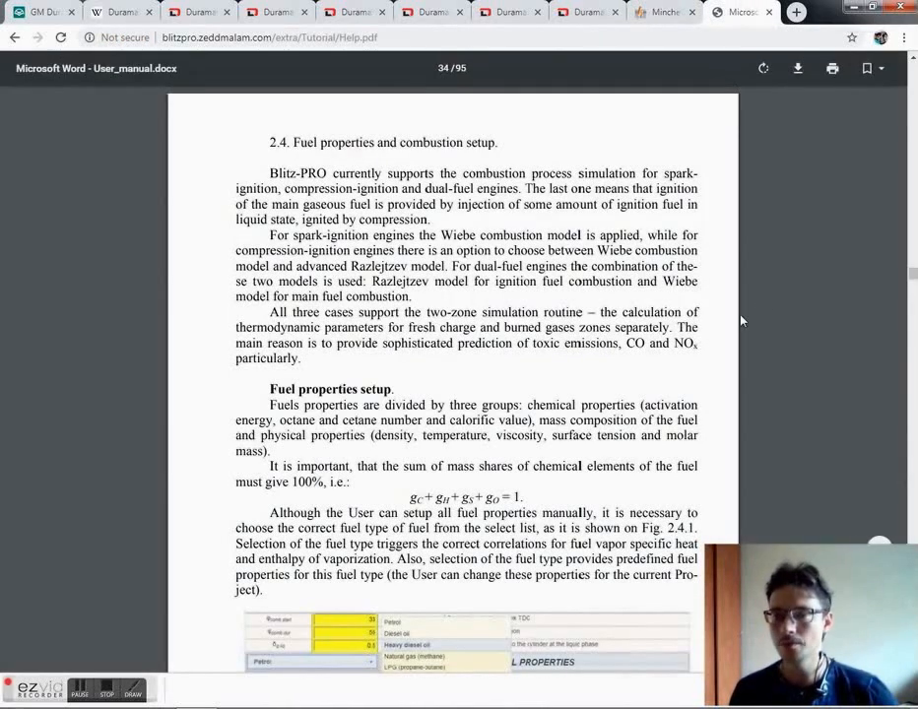
scroll(660, 347, "down", 15)
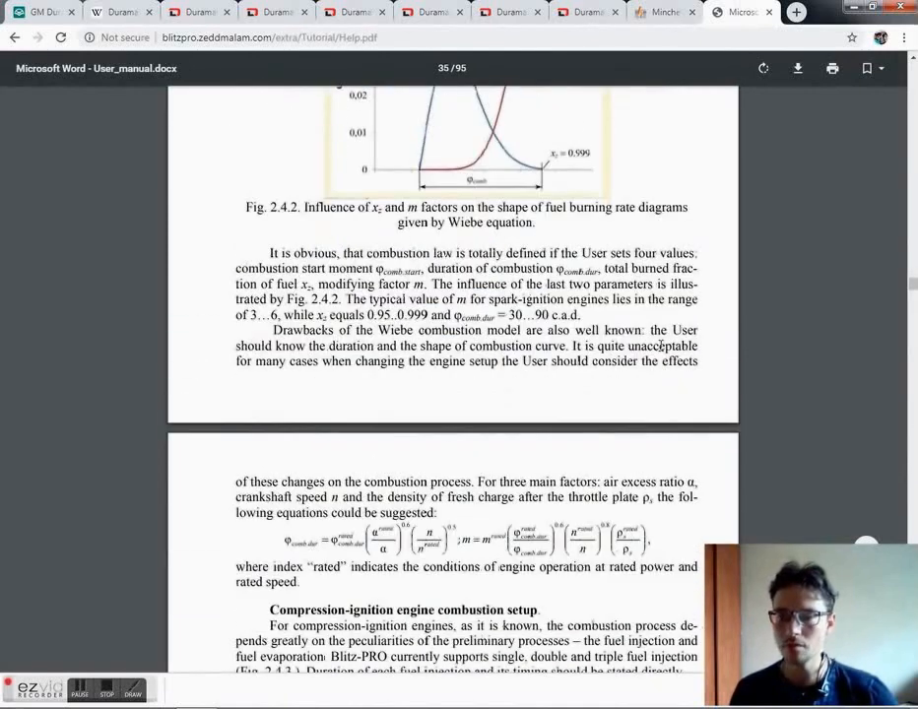
scroll(660, 347, "down", 6)
scroll(640, 347, "down", 6)
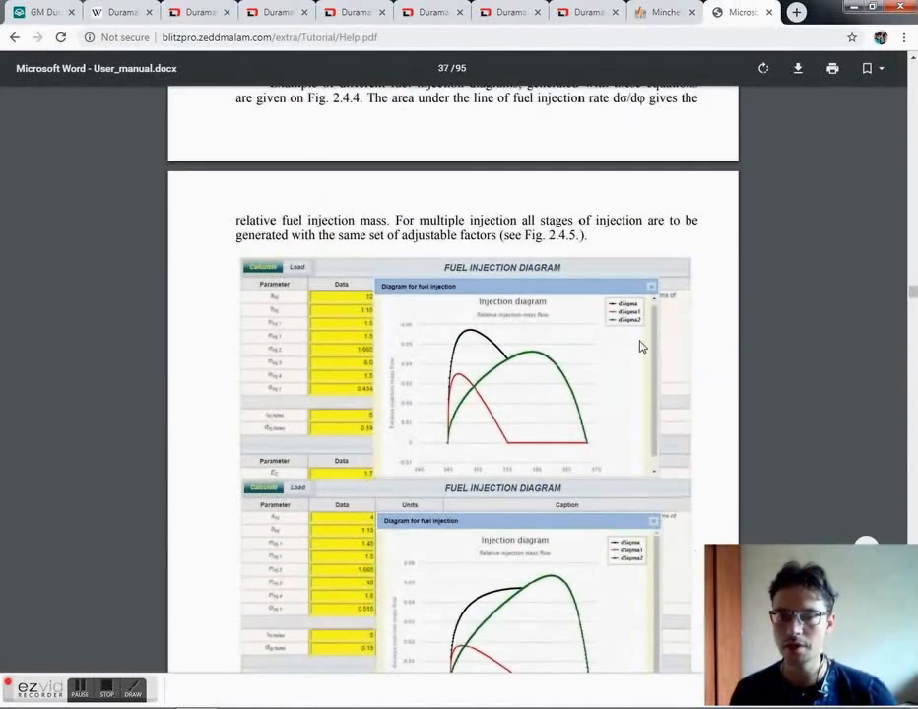
scroll(641, 347, "down", 10)
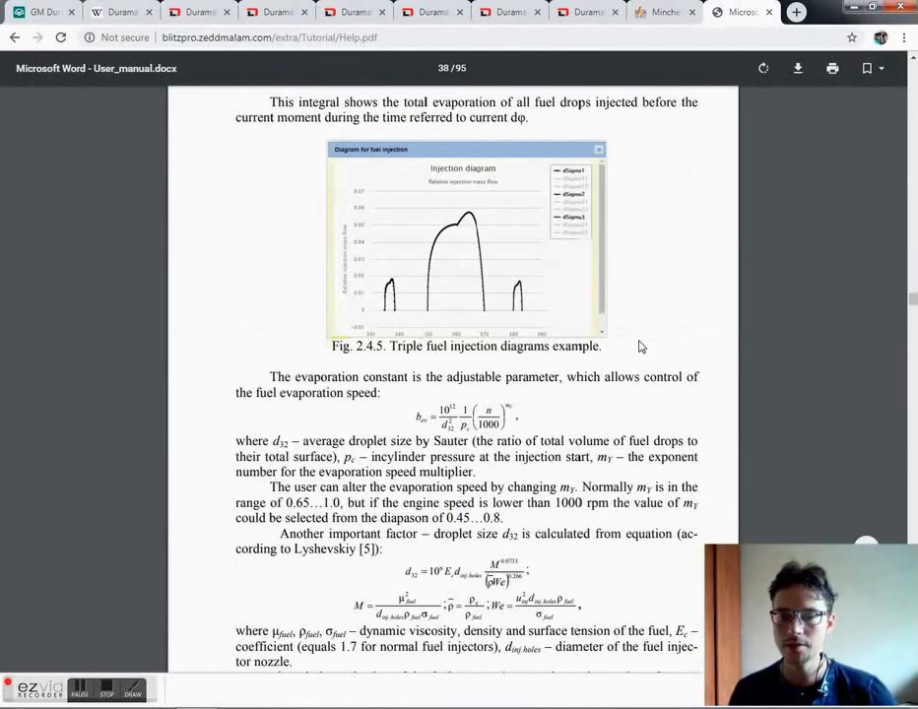
scroll(641, 347, "down", 7)
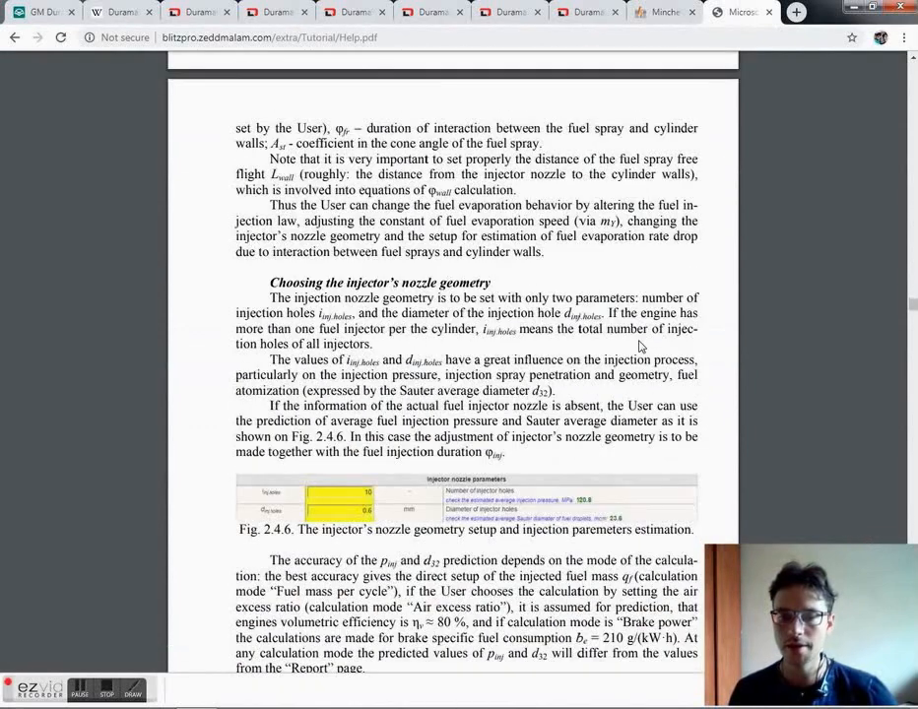
scroll(641, 347, "down", 5)
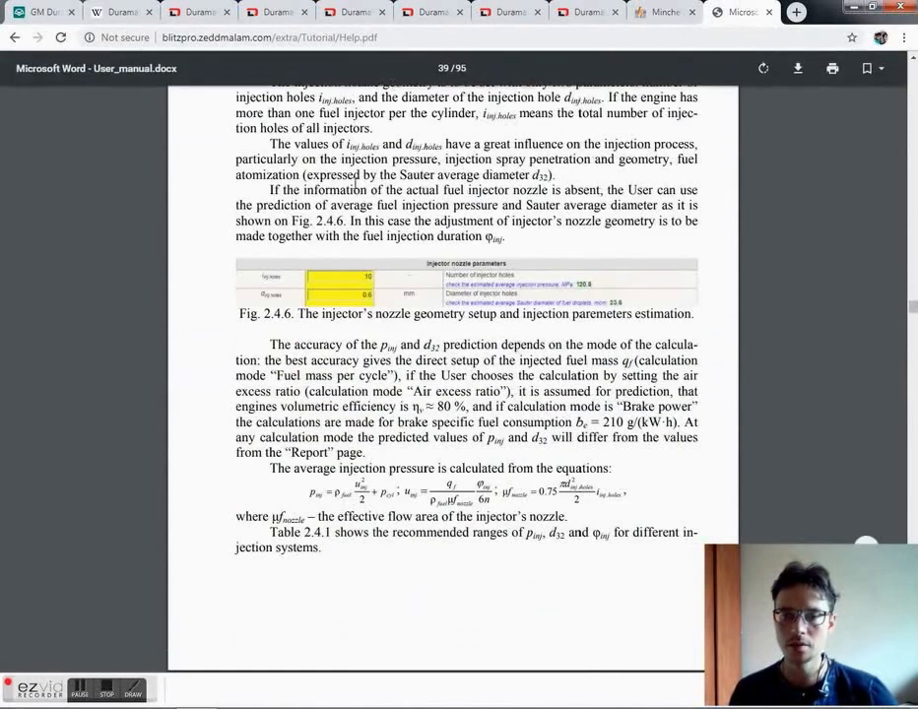
Step: Return to the Blitz-PRO fuel data and review the injection timing, fuel properties, injection diagram and nozzle parameters
scroll(383, 141, "up", 2)
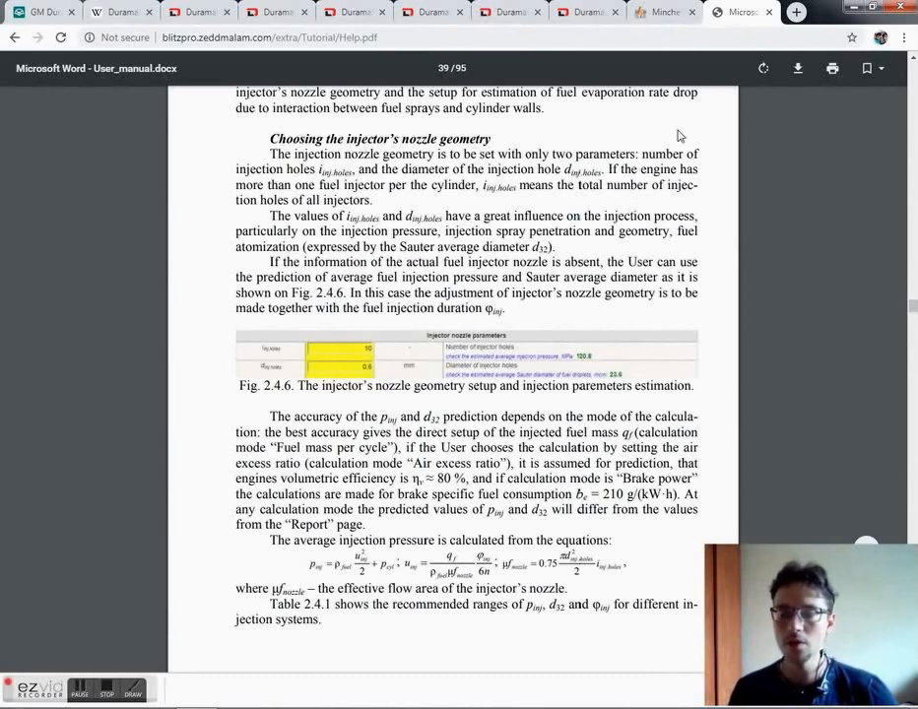
left_click(660, 13)
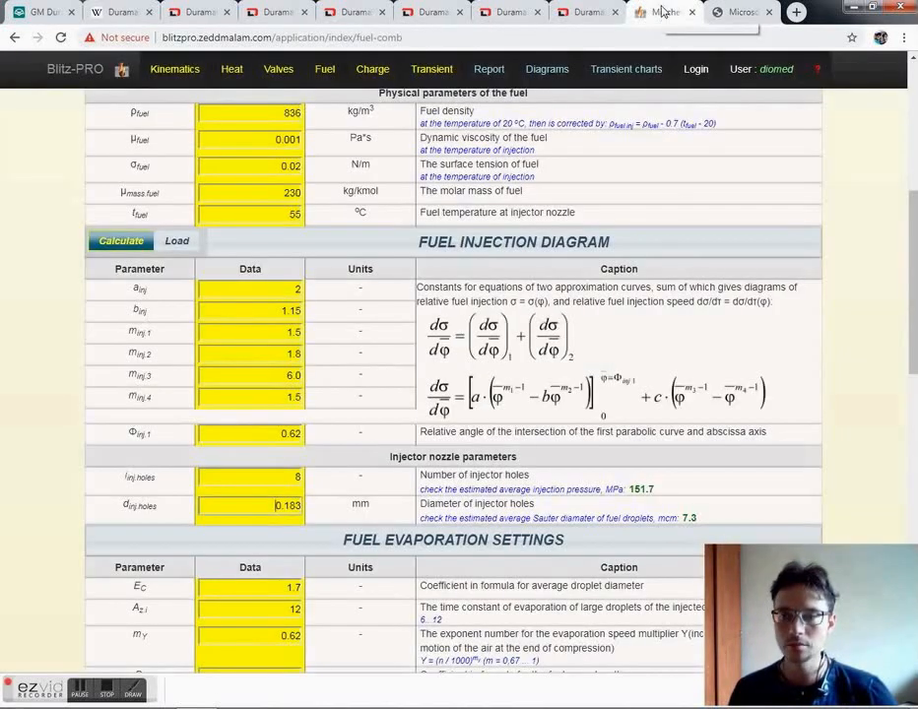
scroll(641, 481, "up", 2)
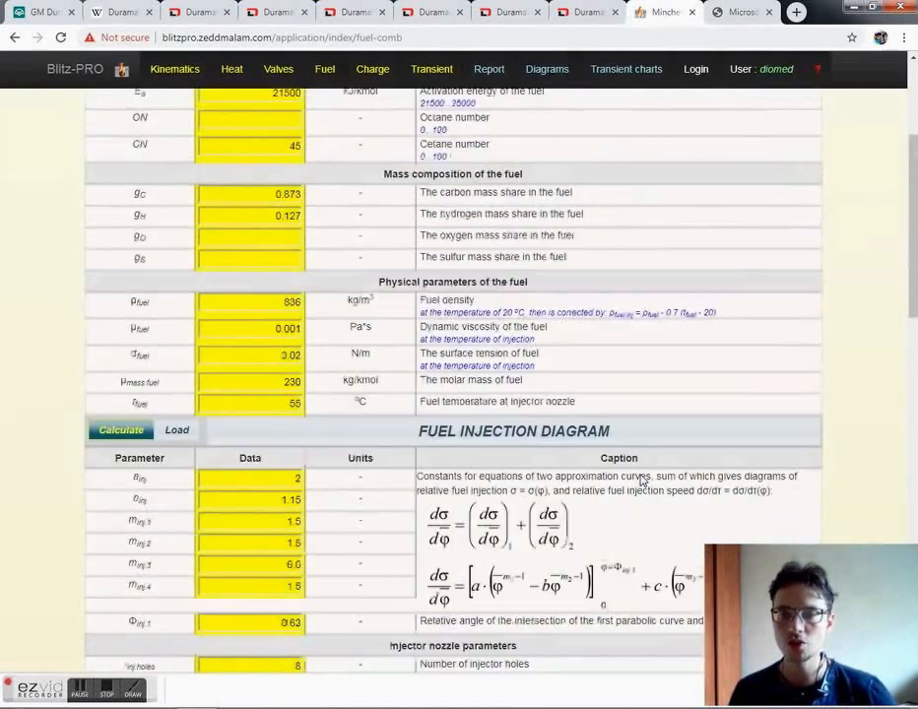
scroll(640, 481, "up", 2)
scroll(641, 478, "down", 1)
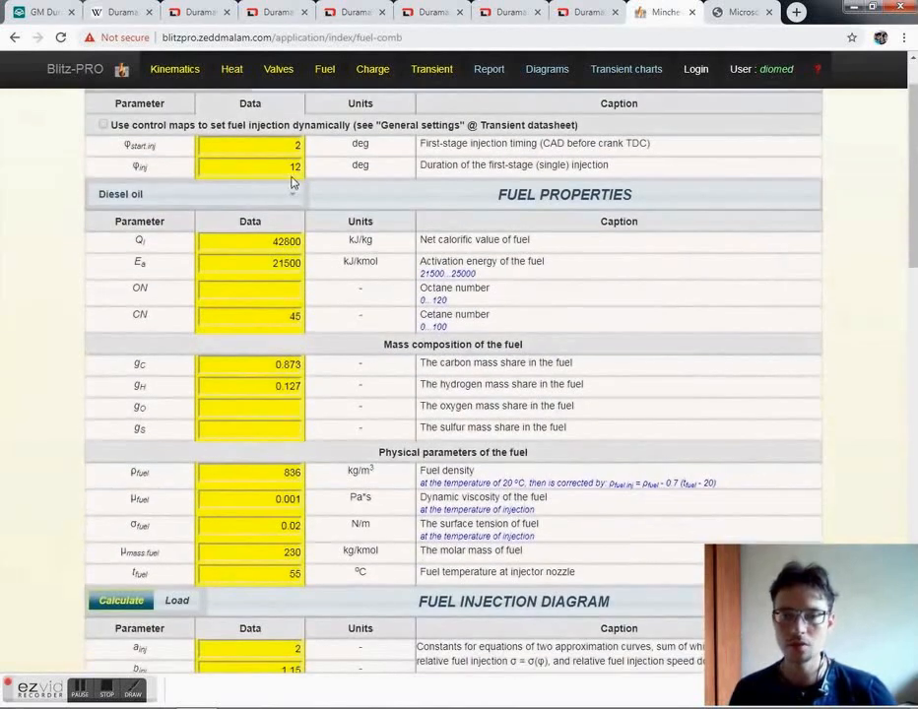
scroll(576, 352, "down", 2)
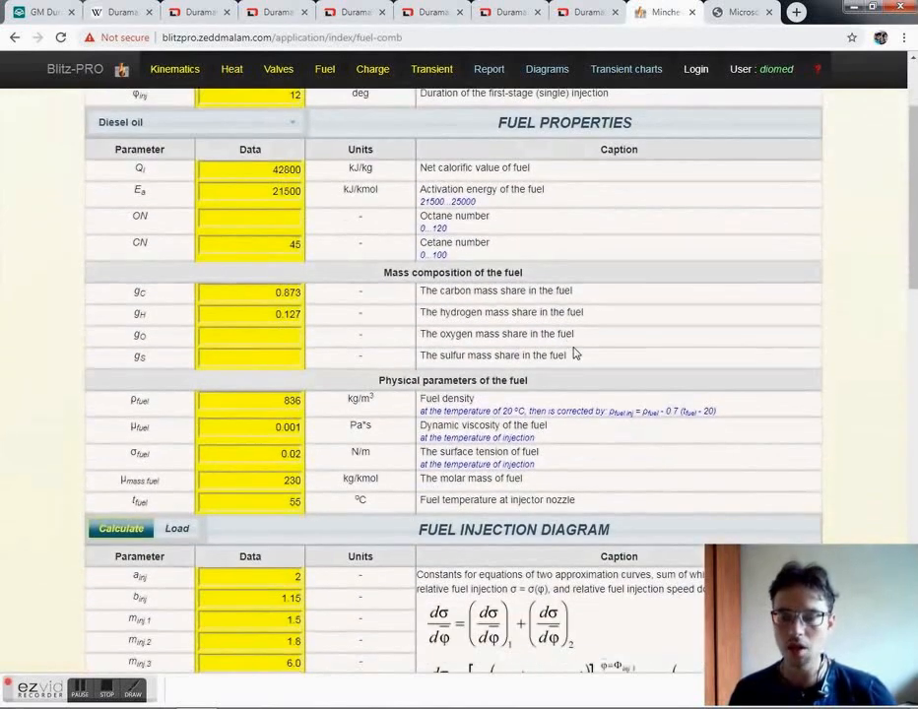
scroll(623, 371, "down", 1)
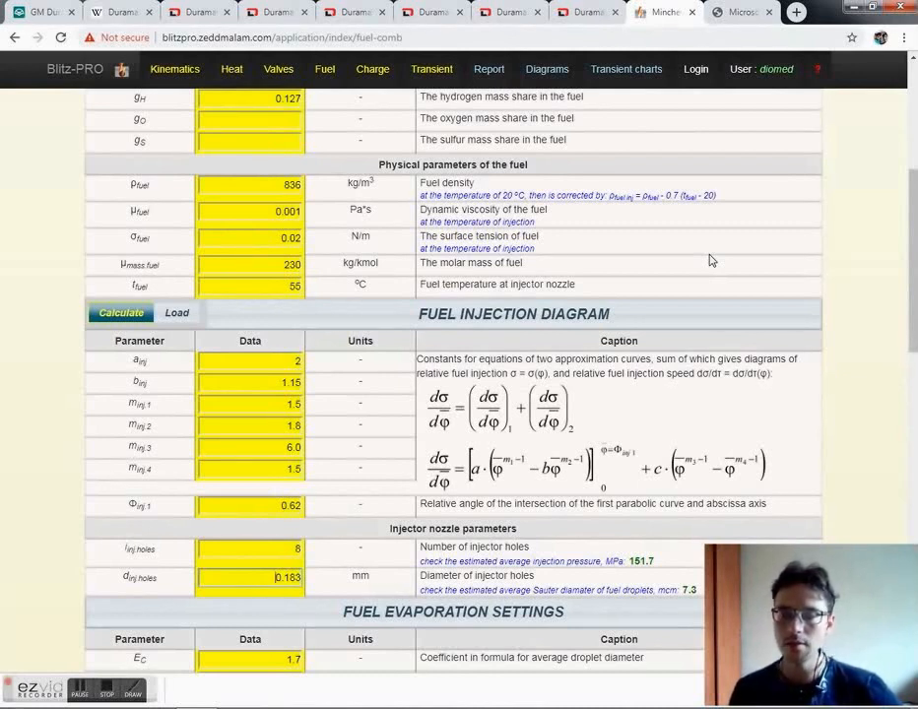
scroll(711, 260, "up", 4)
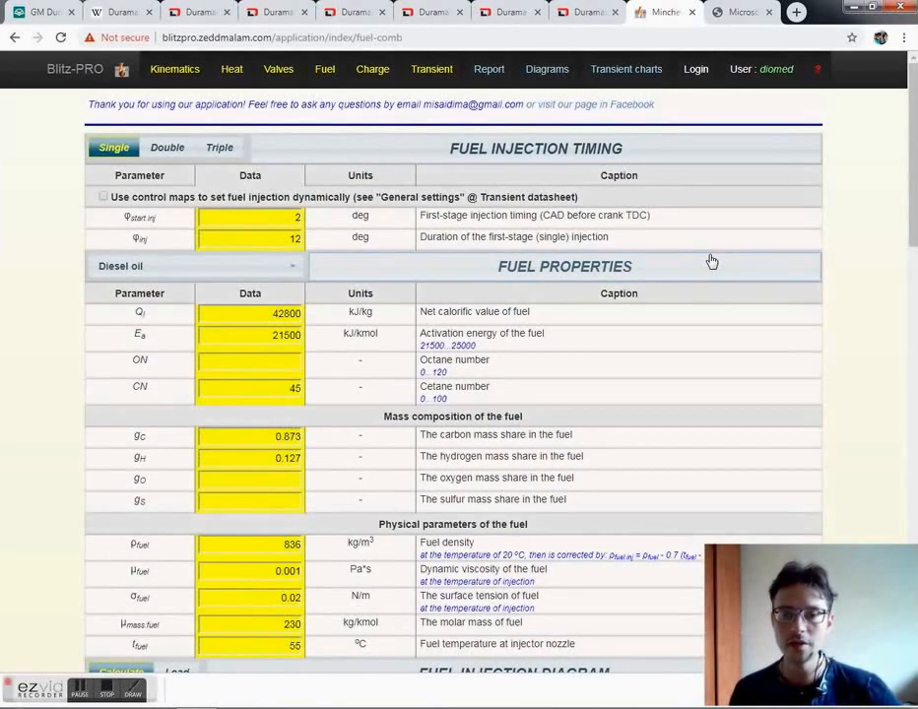
Step: Check the single injection duration together with the number and diameter of the injector holes
double_click(292, 237)
scroll(355, 276, "down", 4)
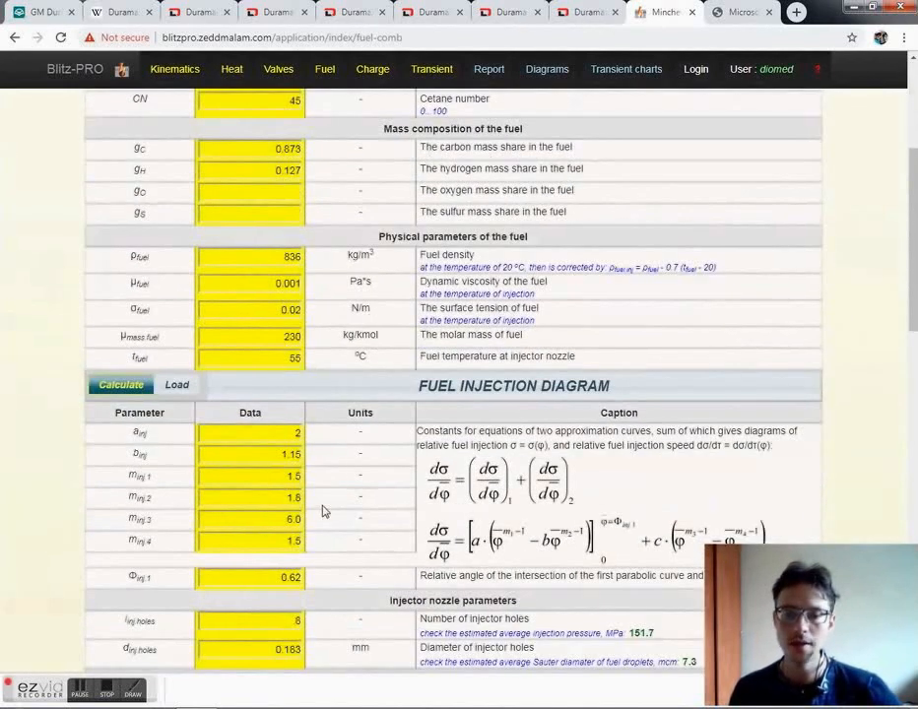
scroll(271, 574, "down", 1)
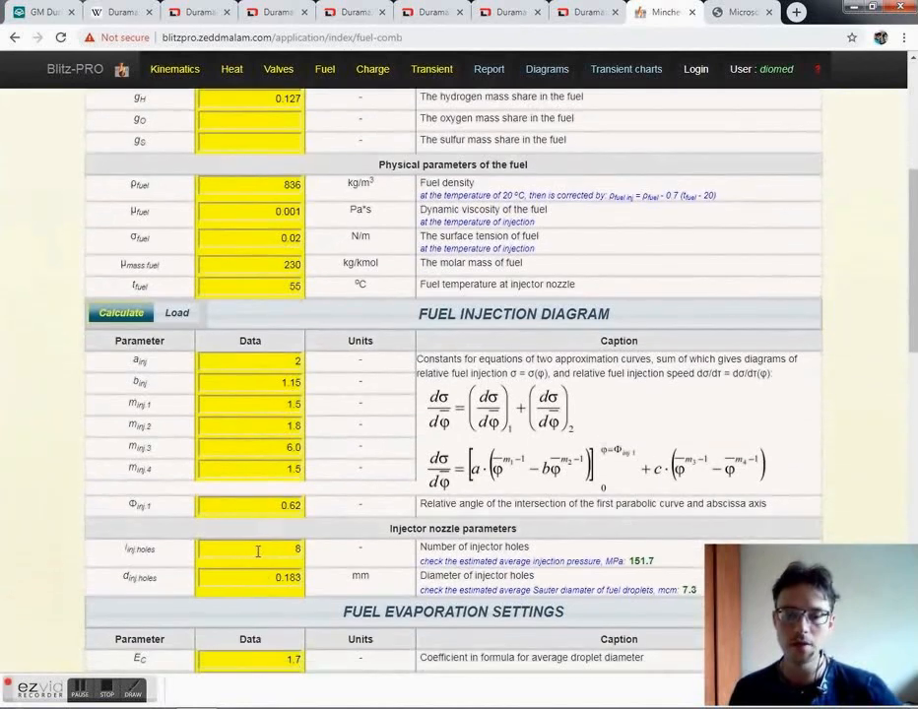
double_click(298, 550)
scroll(286, 558, "down", 1)
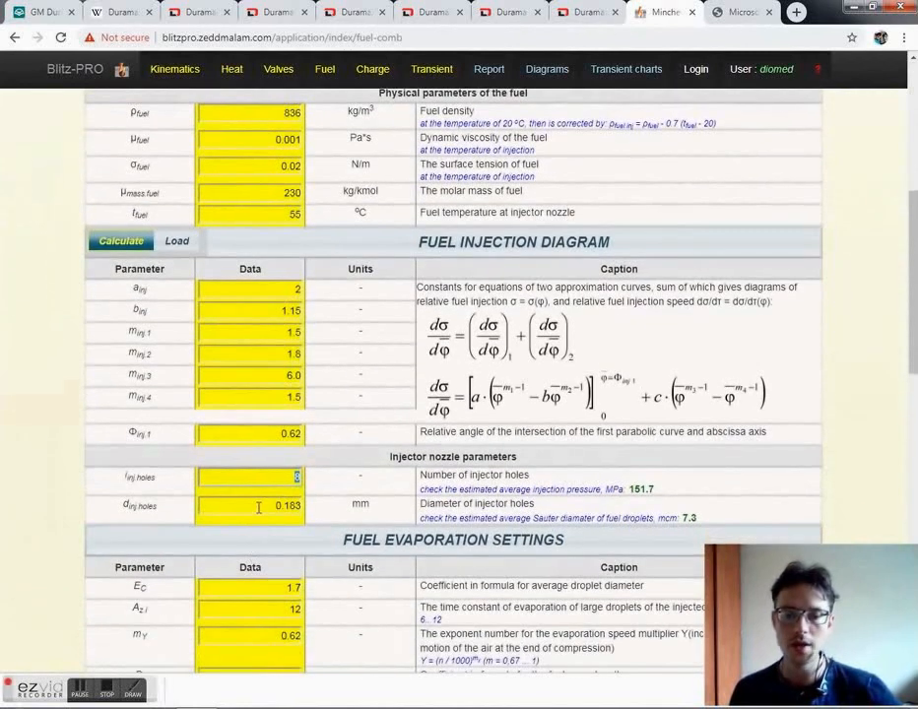
double_click(296, 506)
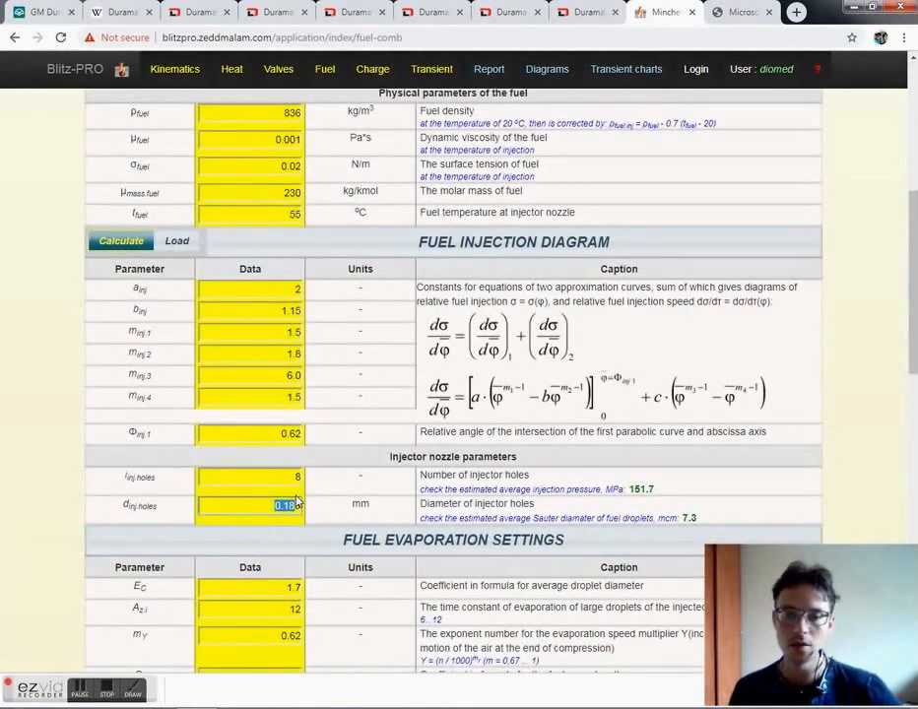
scroll(307, 498, "up", 1)
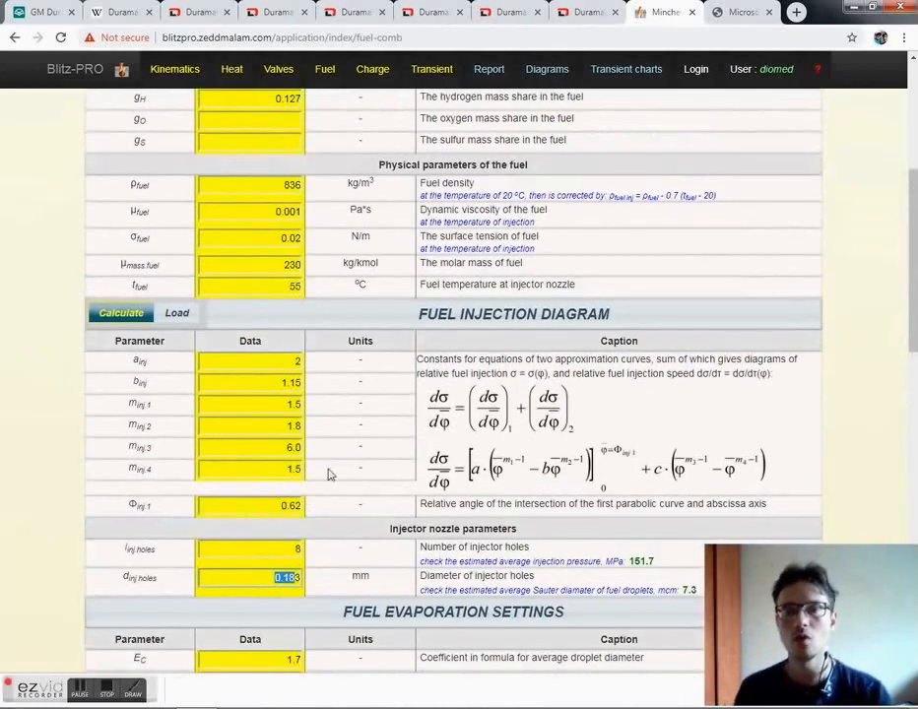
scroll(347, 448, "up", 3)
scroll(347, 448, "up", 2)
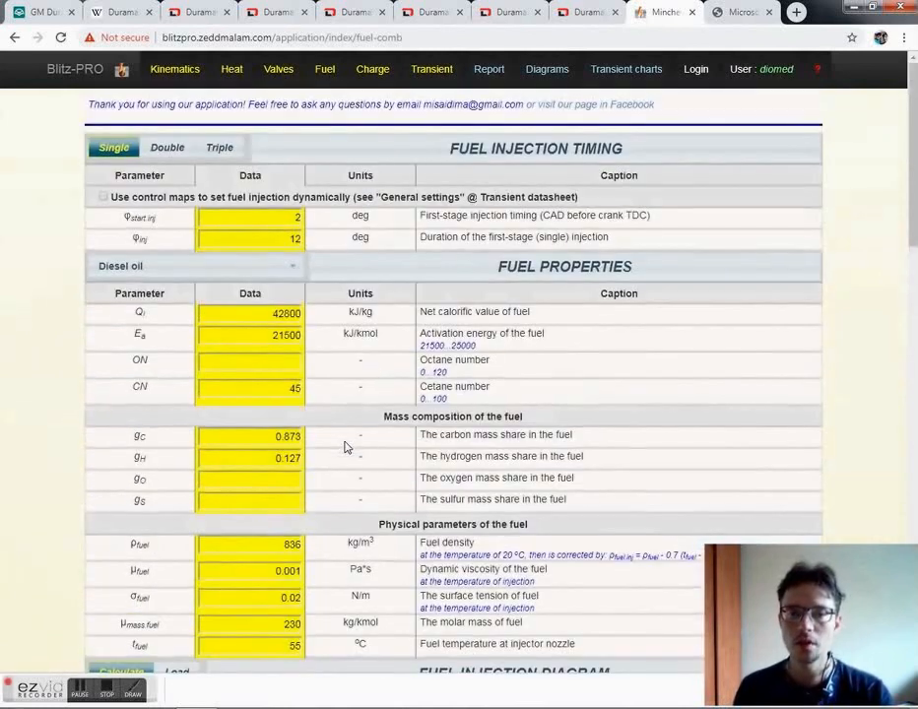
Step: Set the duration of the first-stage (single) injection to 10 deg
double_click(294, 238)
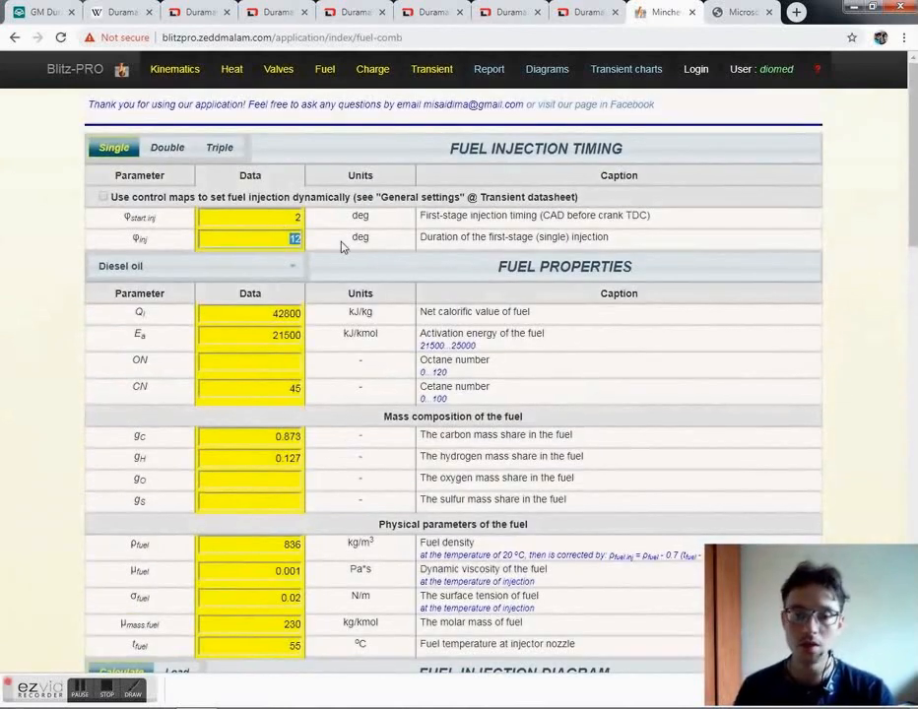
type("10")
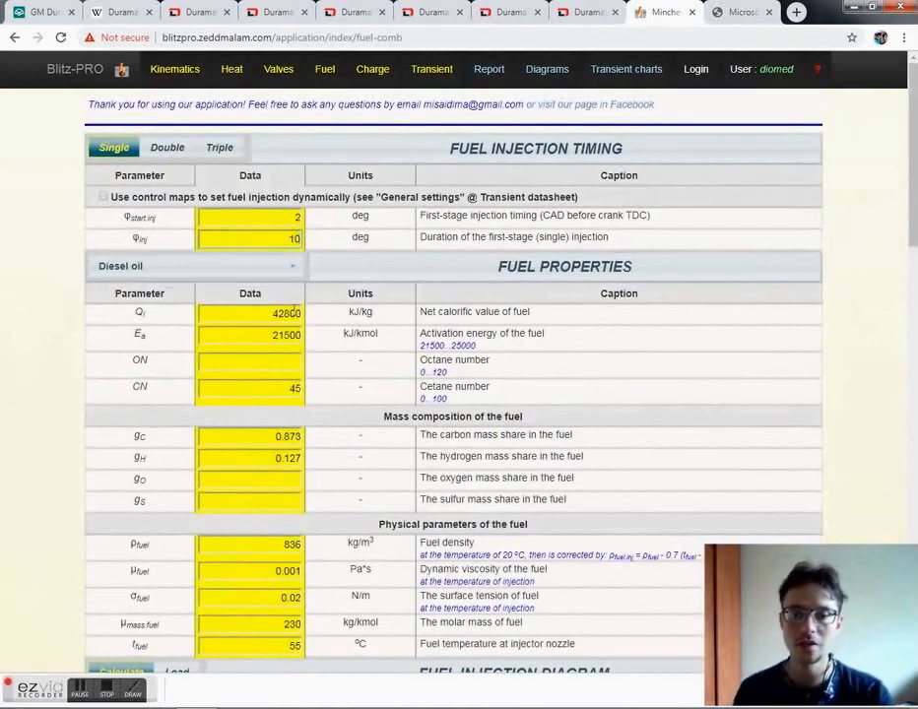
left_click(276, 335)
Step: Try 6 injector holes in the injector nozzle parameters
scroll(291, 278, "down", 7)
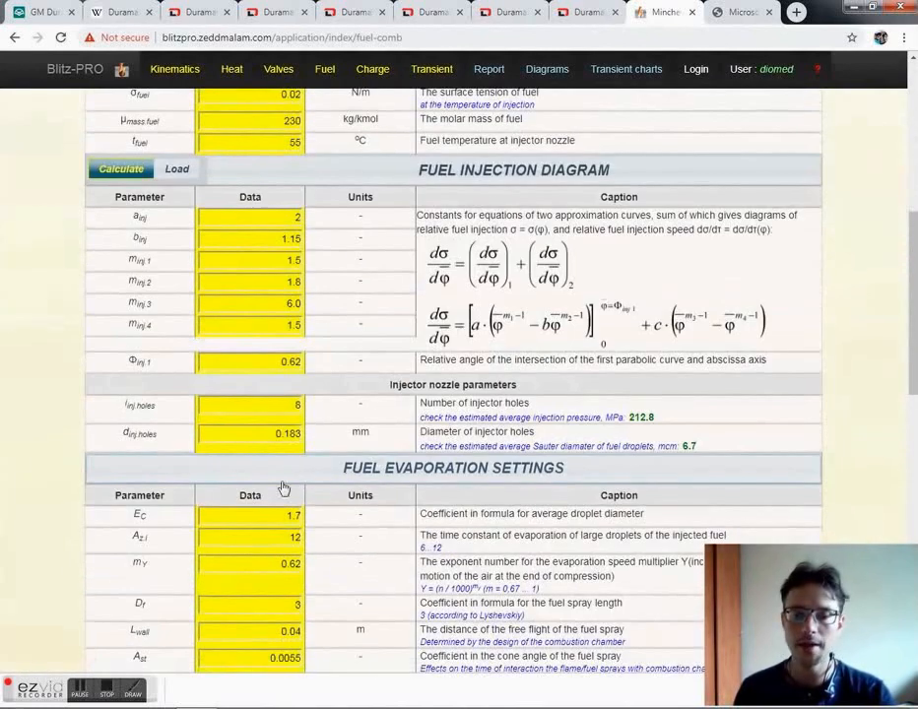
double_click(296, 407)
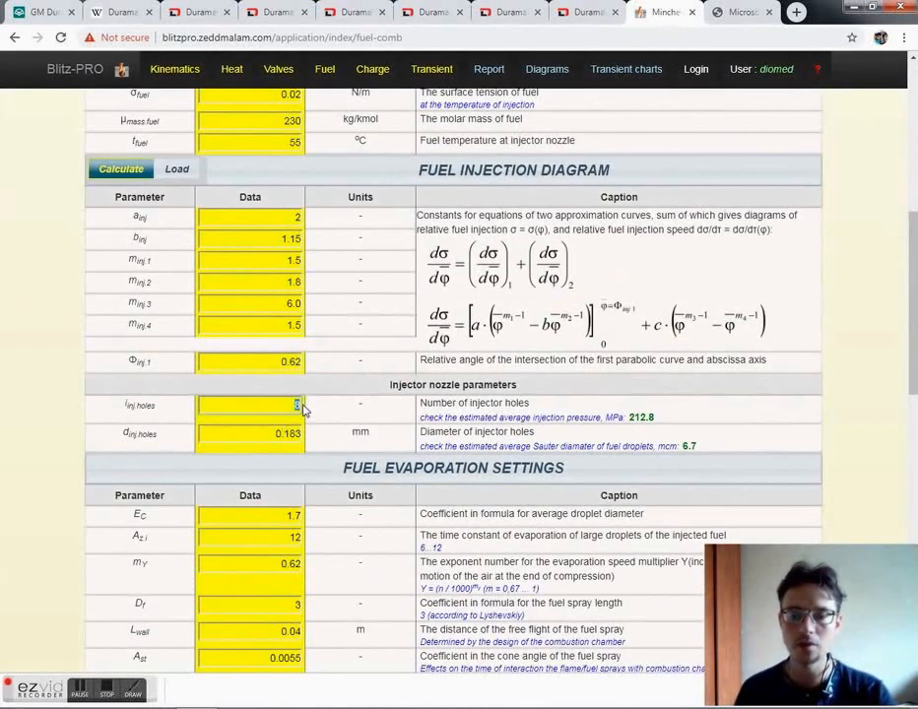
left_click(284, 302)
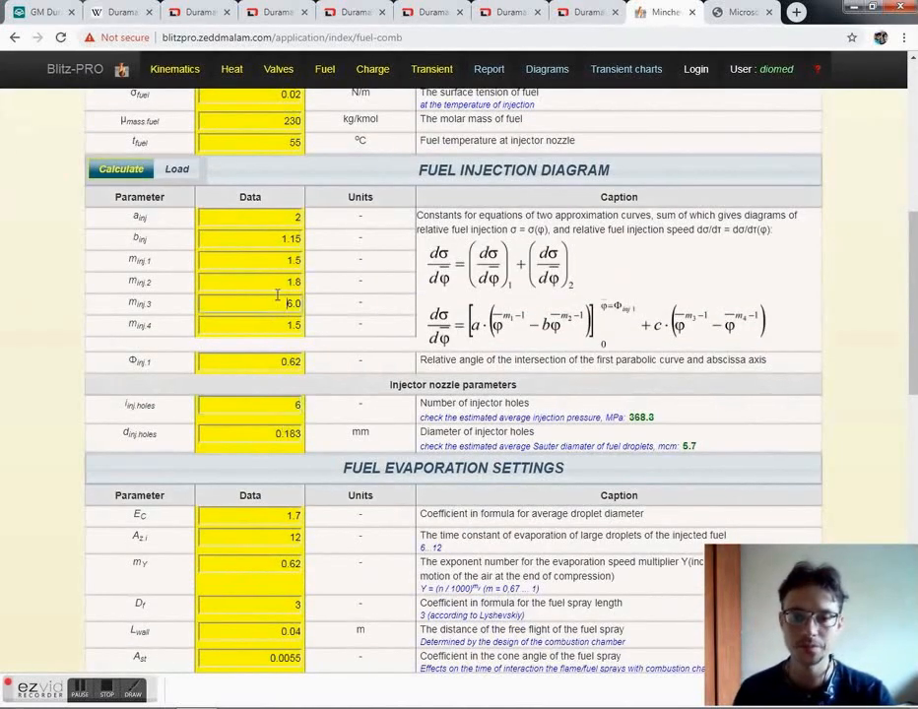
left_click(291, 408)
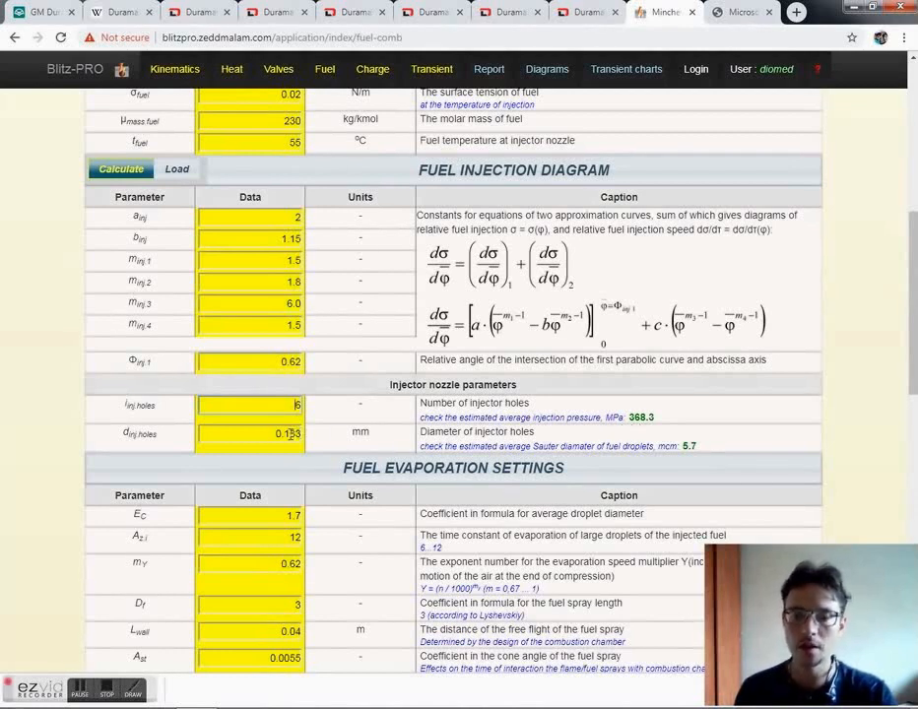
Step: Try injector hole diameters of 0.22 mm and 0.24 mm, ending with 0.23 mm
left_click_drag(287, 434, 307, 439)
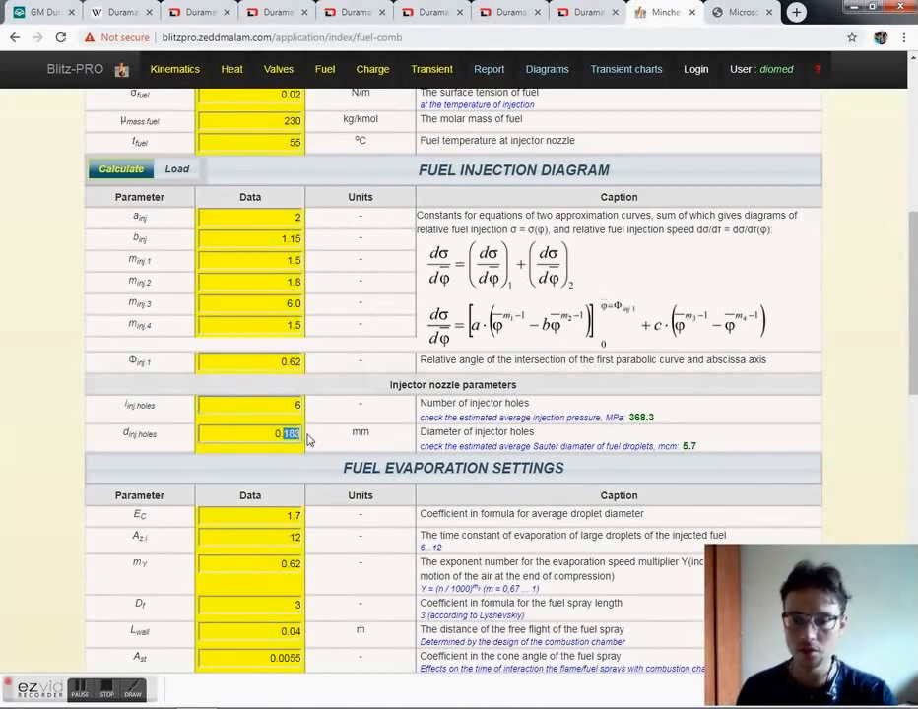
type("22")
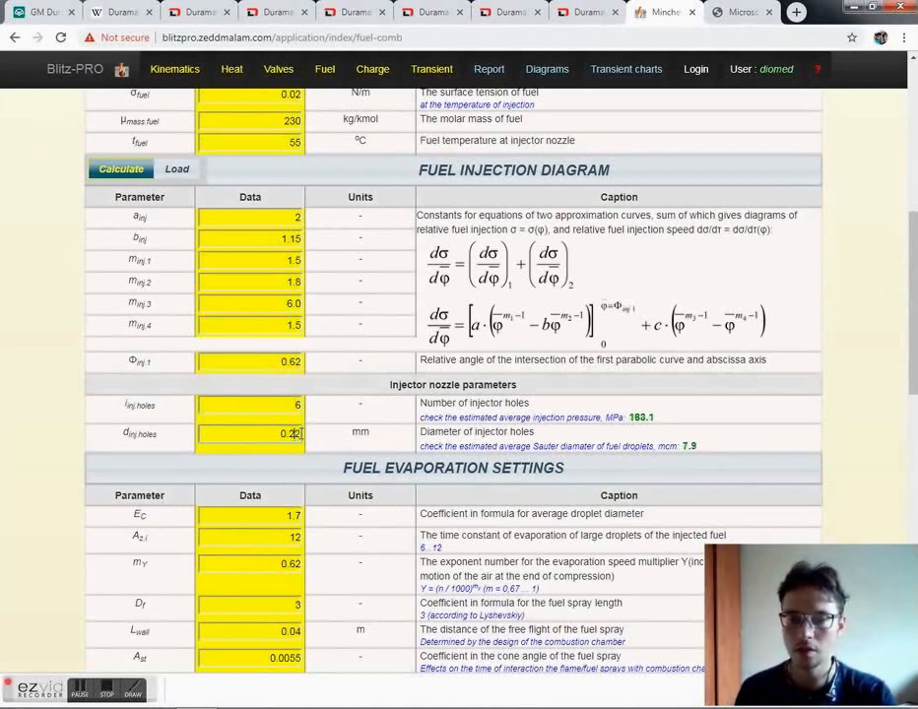
key("BackSpace")
type("4")
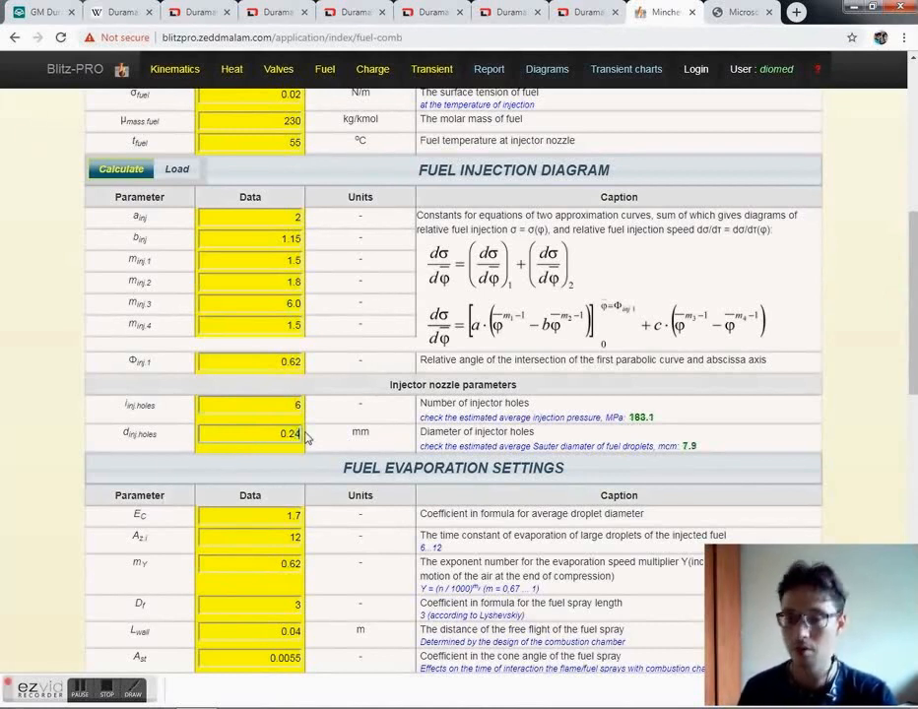
left_click(268, 407)
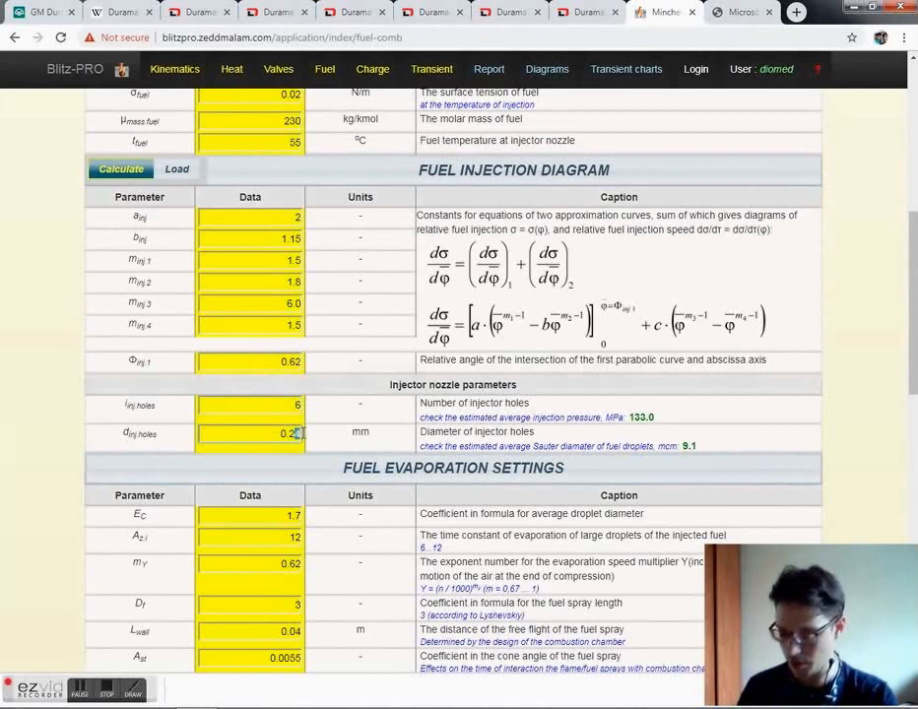
type("2")
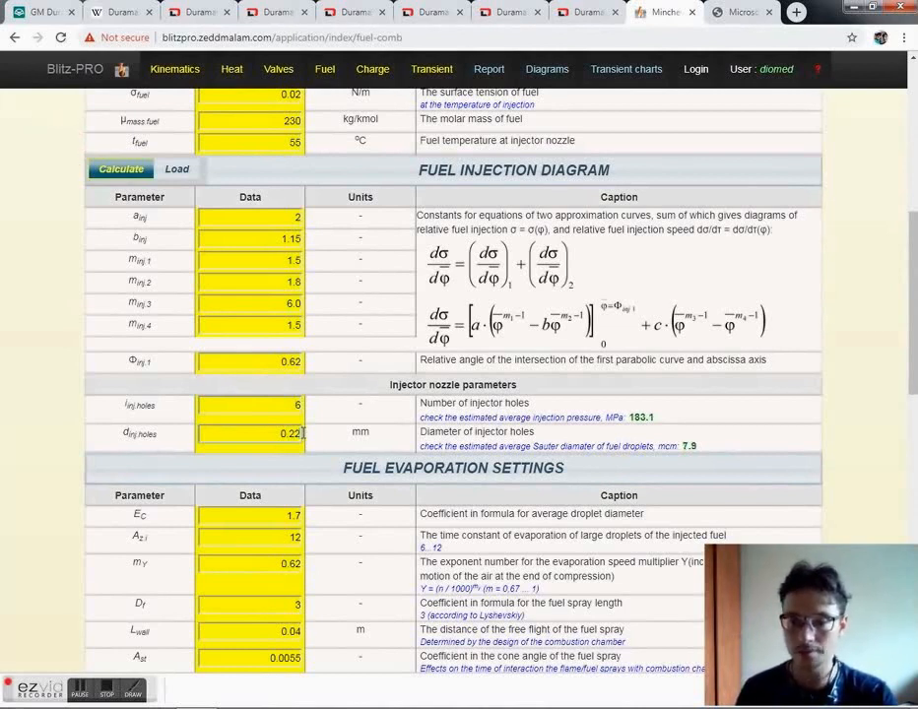
key("BackSpace")
type("3")
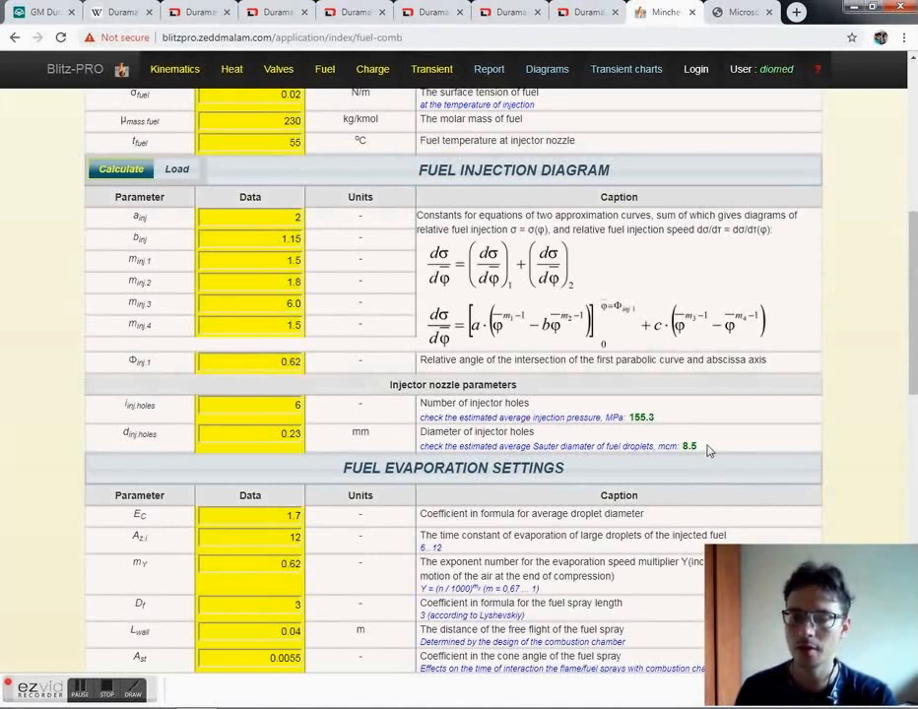
Step: Look up the rated injection pressure, Sauter droplet diameter and injection duration ranges in Table 2.4.1 of the user manual
key("ctrl+Tab")
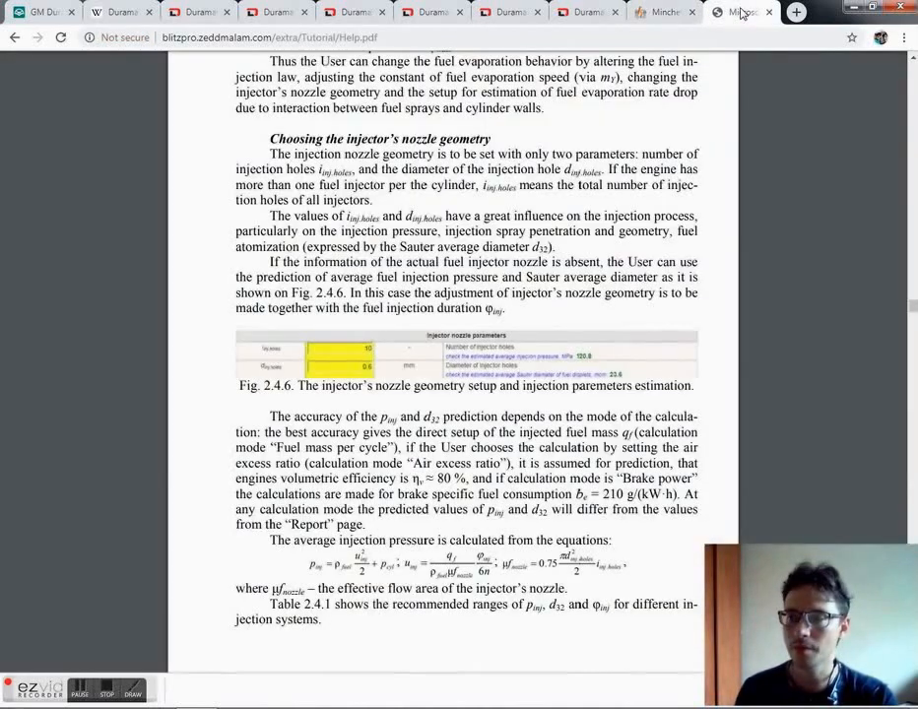
scroll(584, 318, "down", 2)
scroll(529, 422, "down", 6)
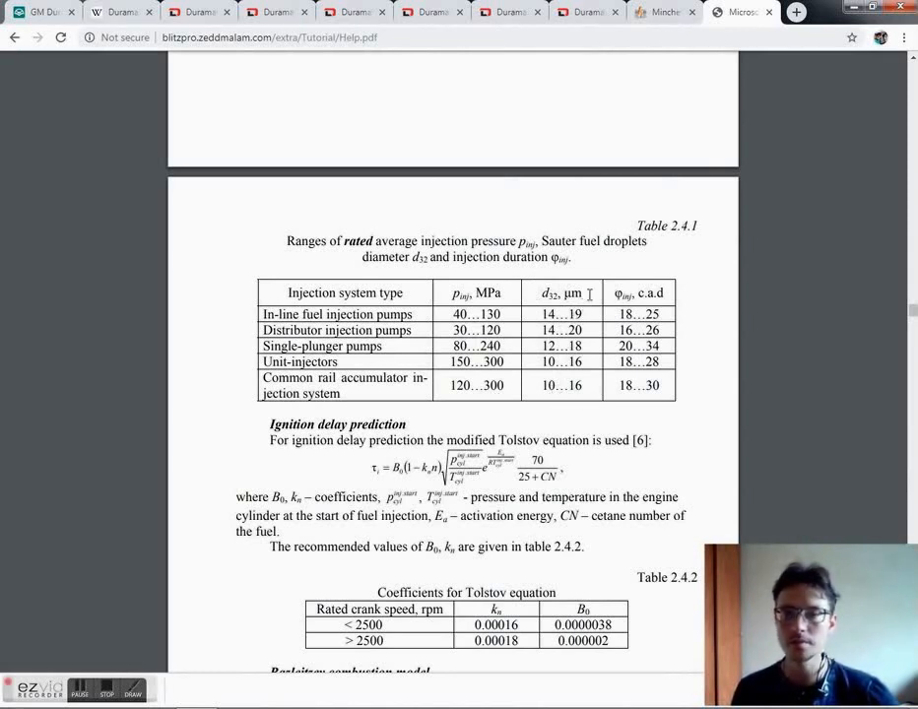
Step: Return to the Blitz-PRO fuel data and set the number of injector holes to 8
left_click(661, 12)
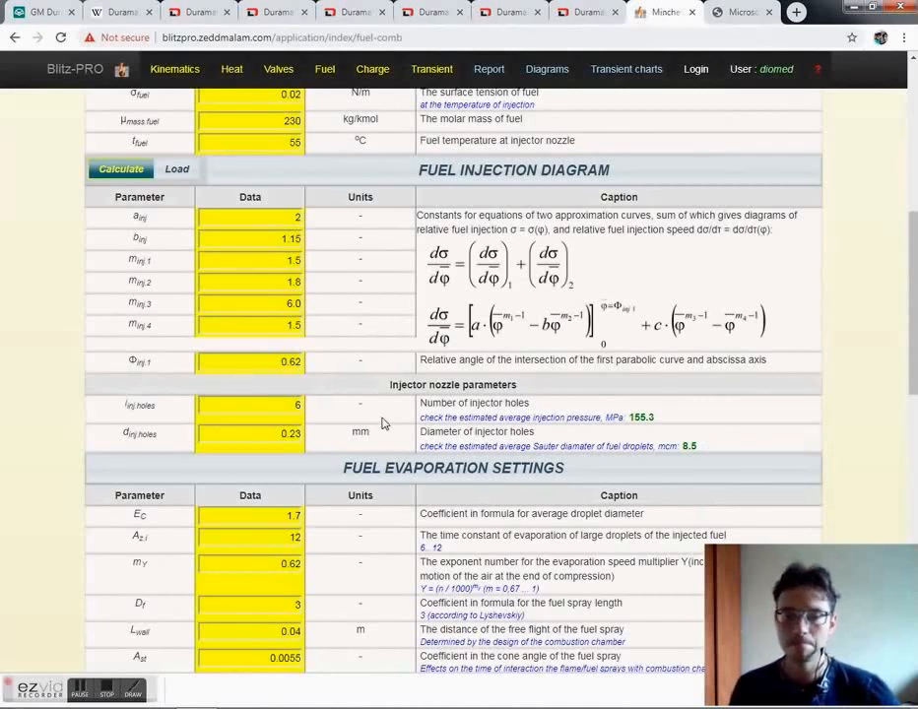
scroll(361, 313, "up", 3)
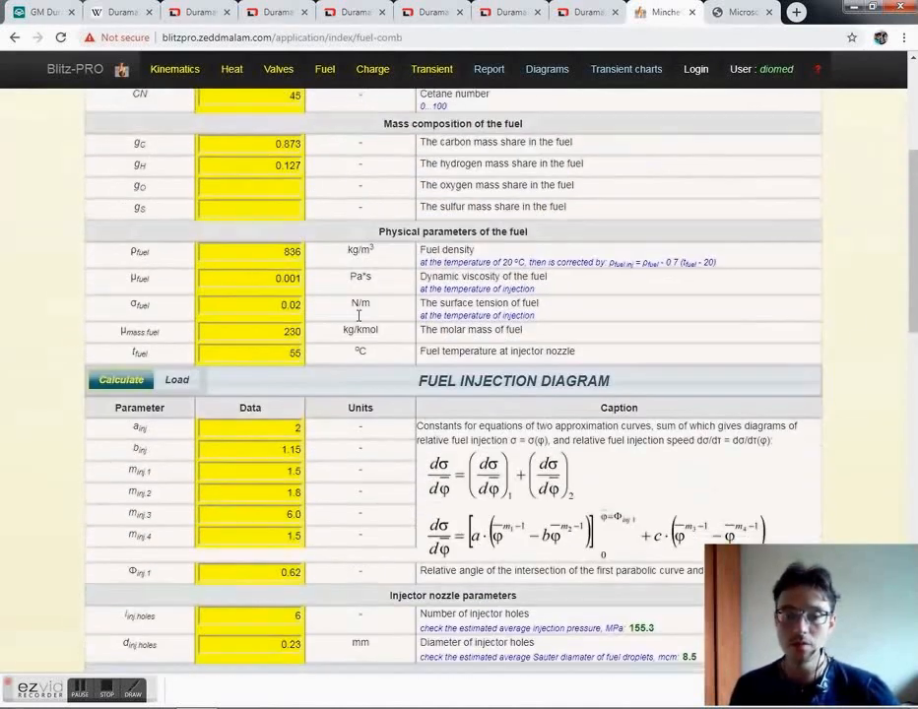
scroll(463, 404, "down", 3)
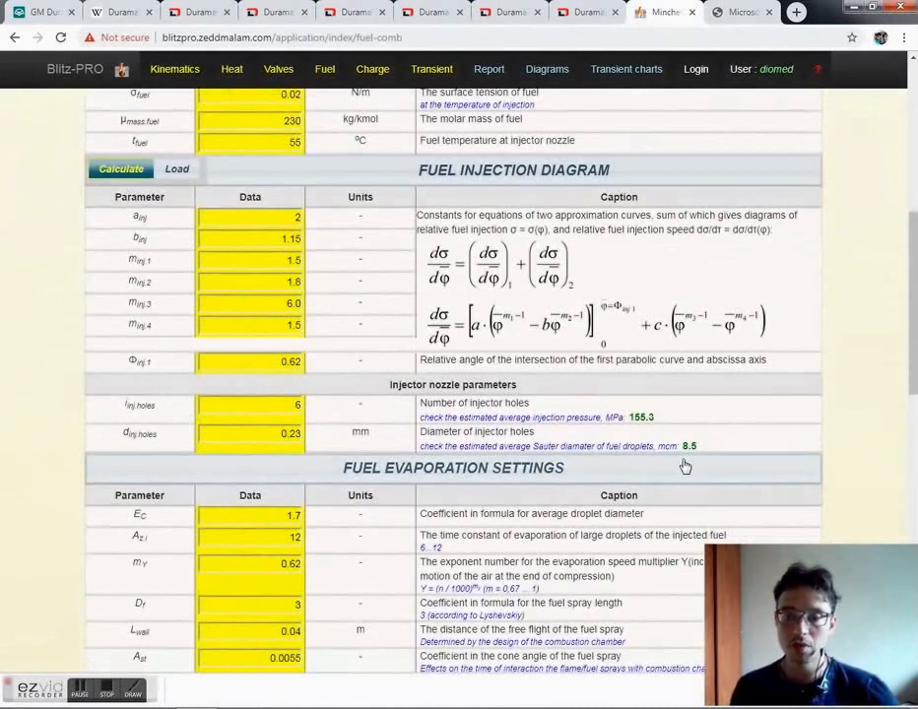
double_click(295, 405)
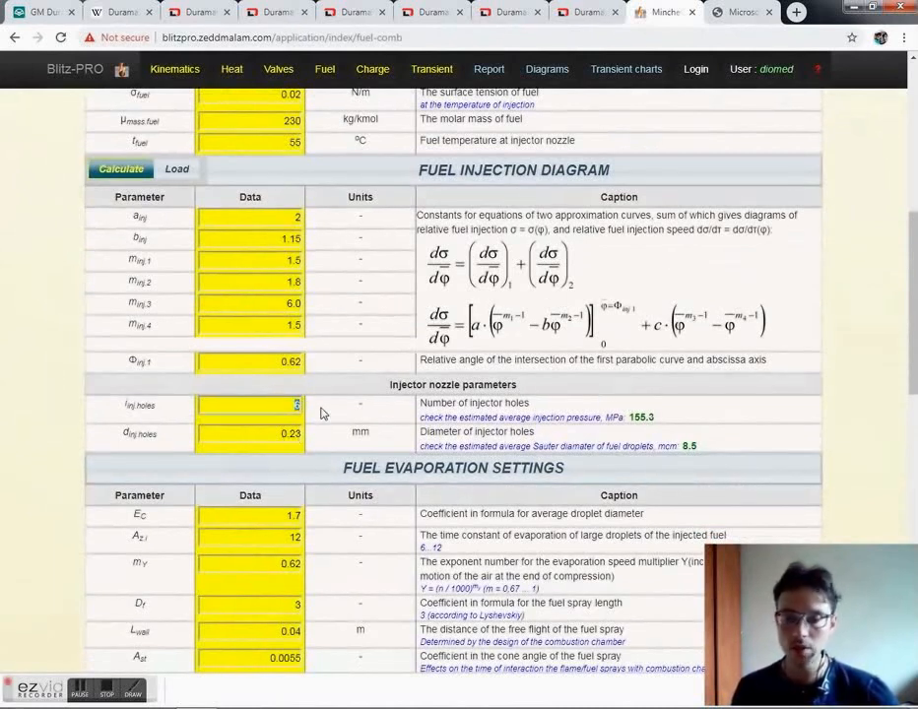
type("8")
key("Return")
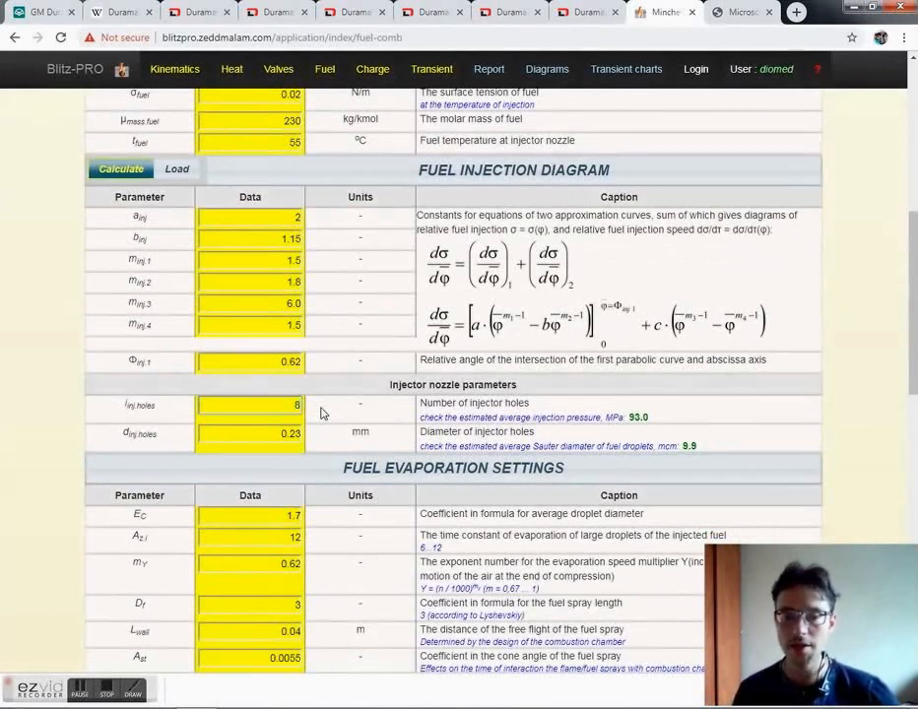
Step: Try injector hole diameters of 0.18 mm and 0.185 mm in the injector nozzle parameters
left_click(272, 433)
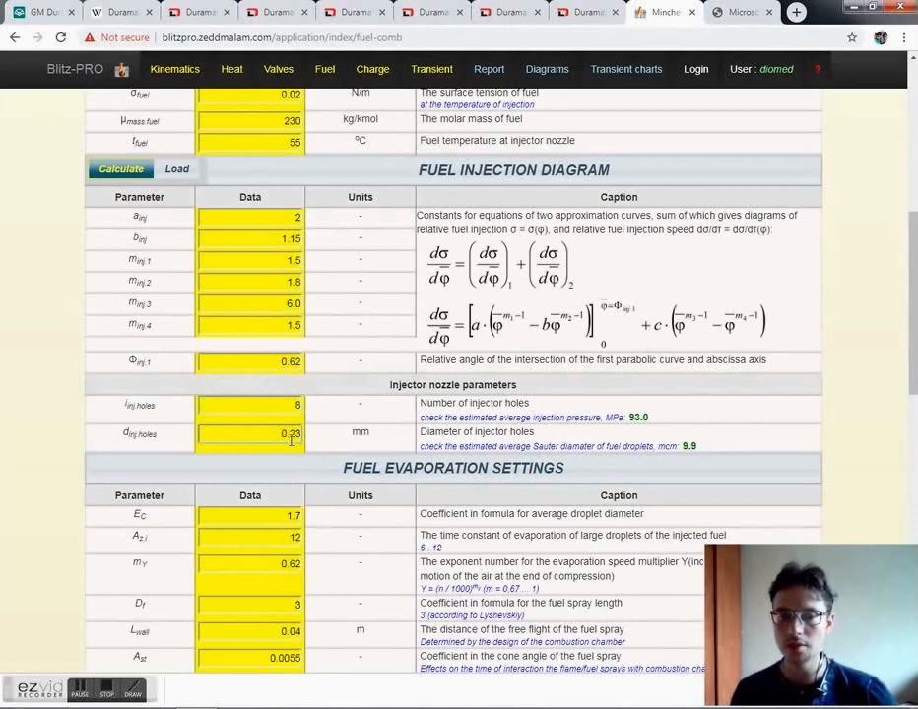
left_click_drag(285, 435, 311, 442)
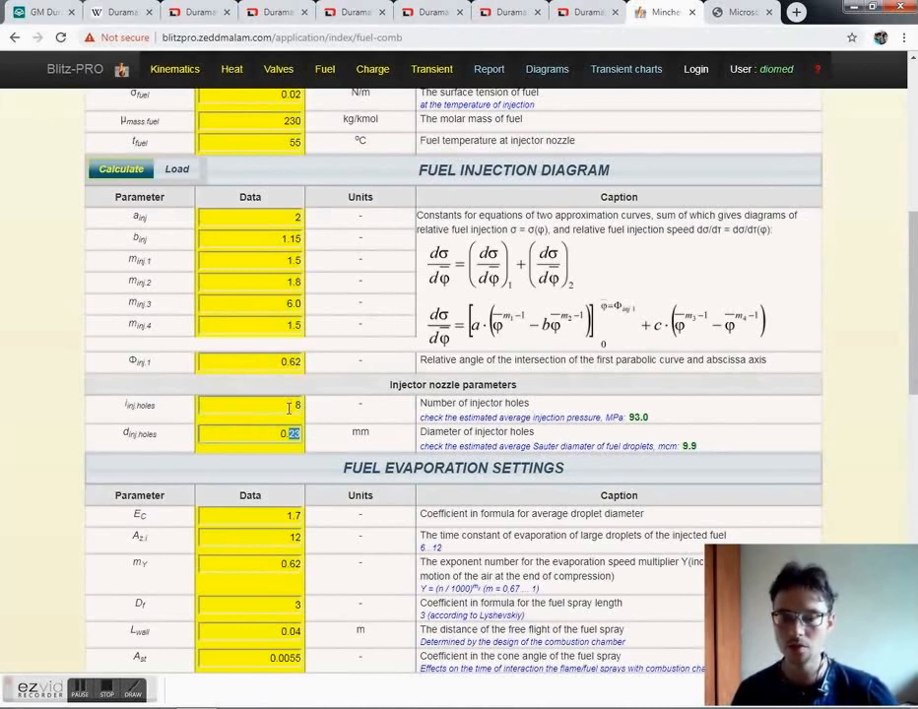
type("1")
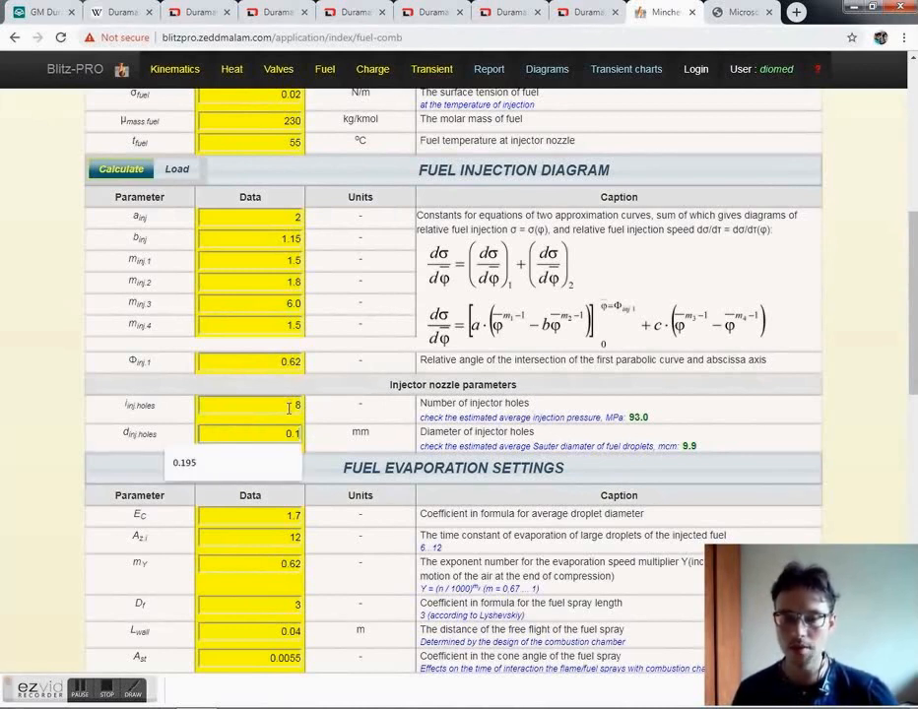
type("8")
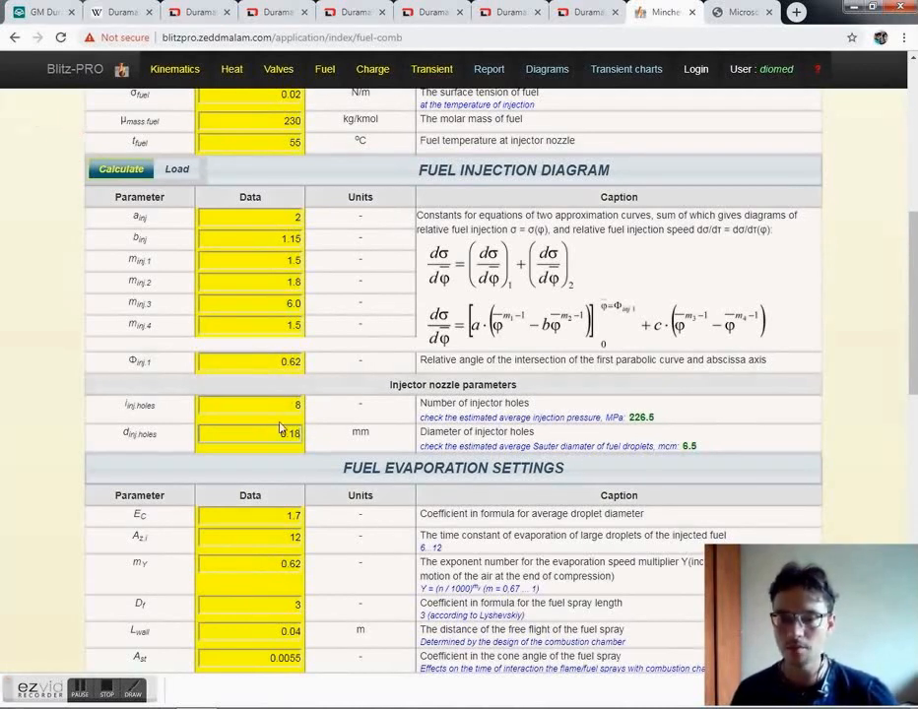
type("5")
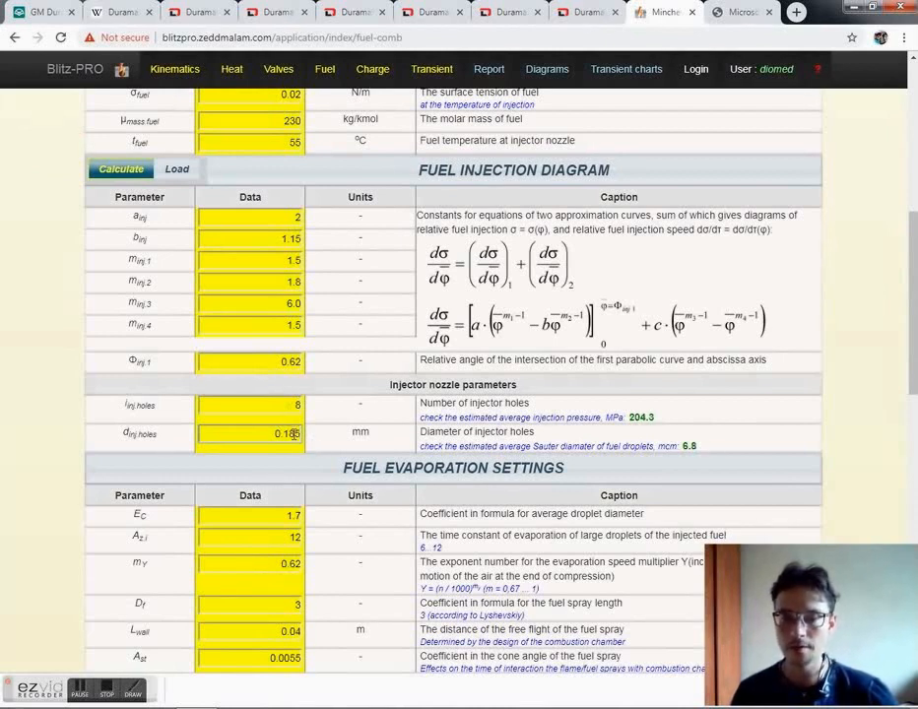
Step: Try injector hole diameters of 0.19 mm and 0.195 mm, ending with 0.198 mm
left_click_drag(293, 434, 300, 434)
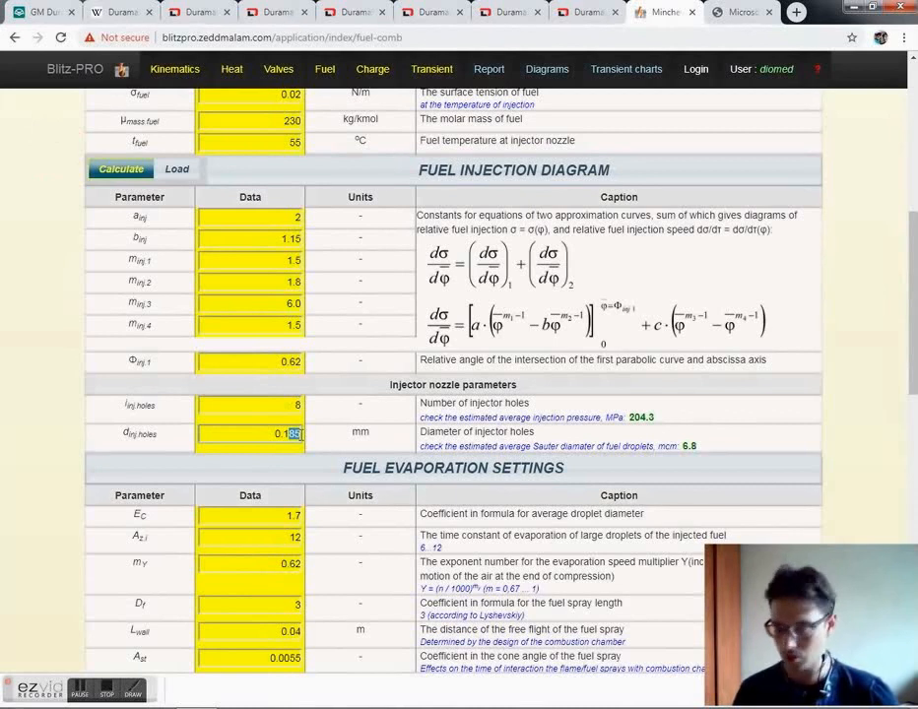
type("9")
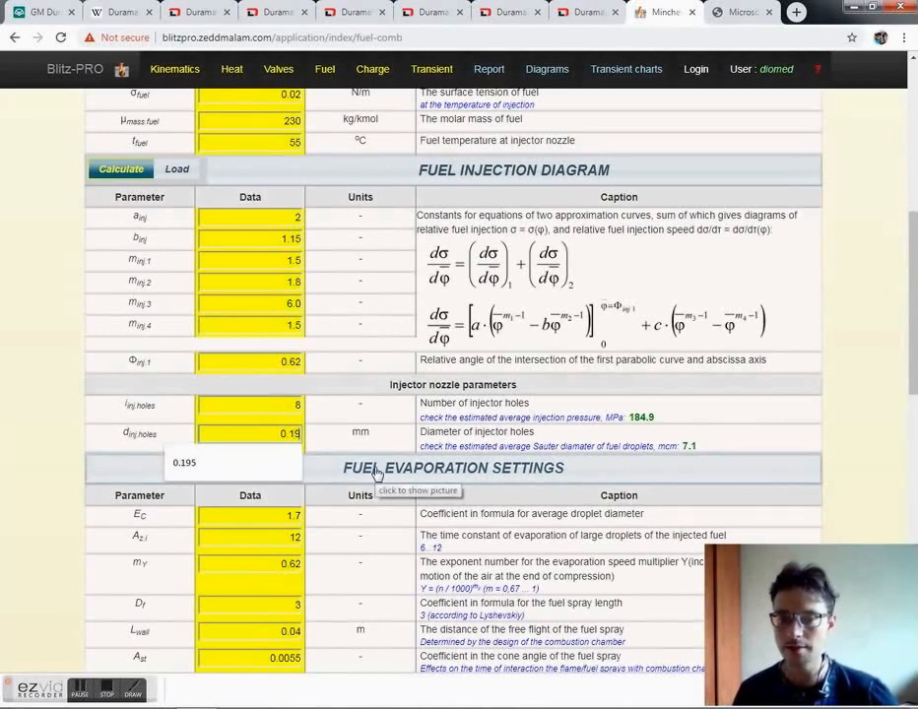
type("5")
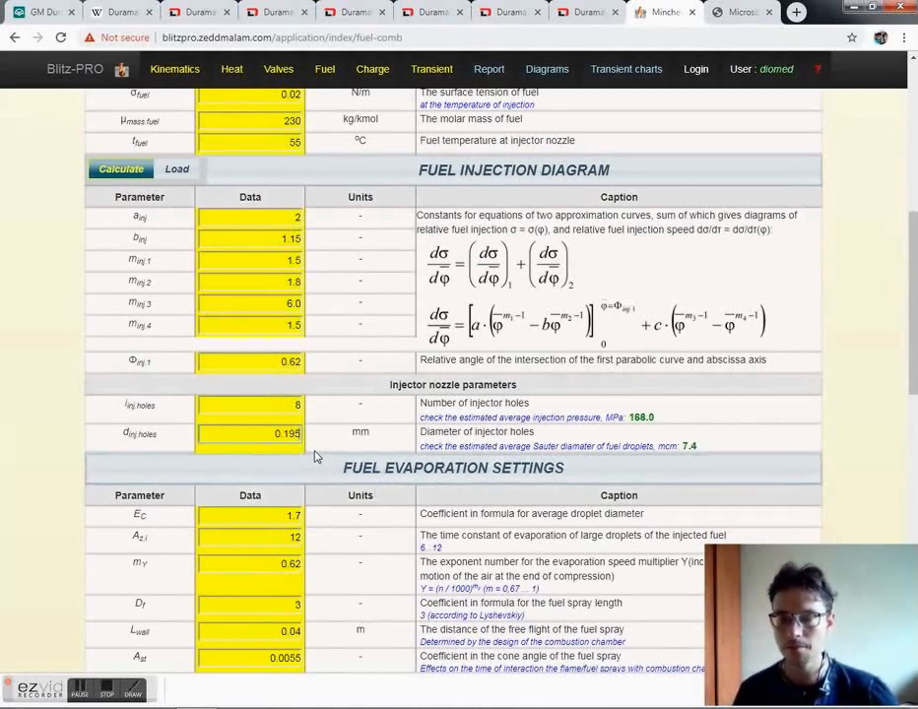
key("BackSpace")
type("8")
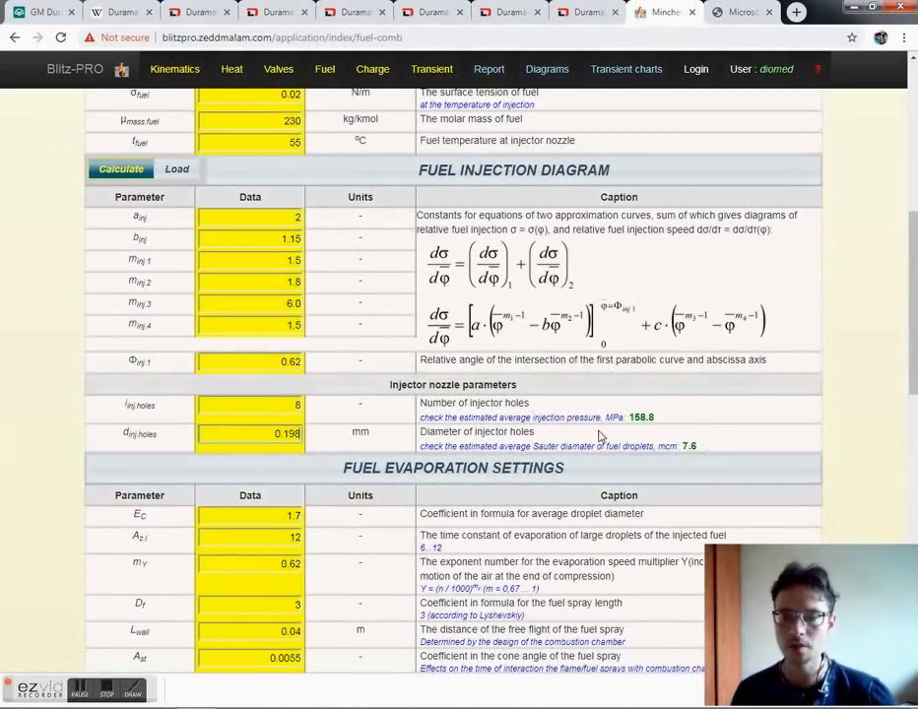
Step: Set the duration of the first-stage (single) injection to 12 deg in the fuel injection timing
scroll(299, 261, "up", 5)
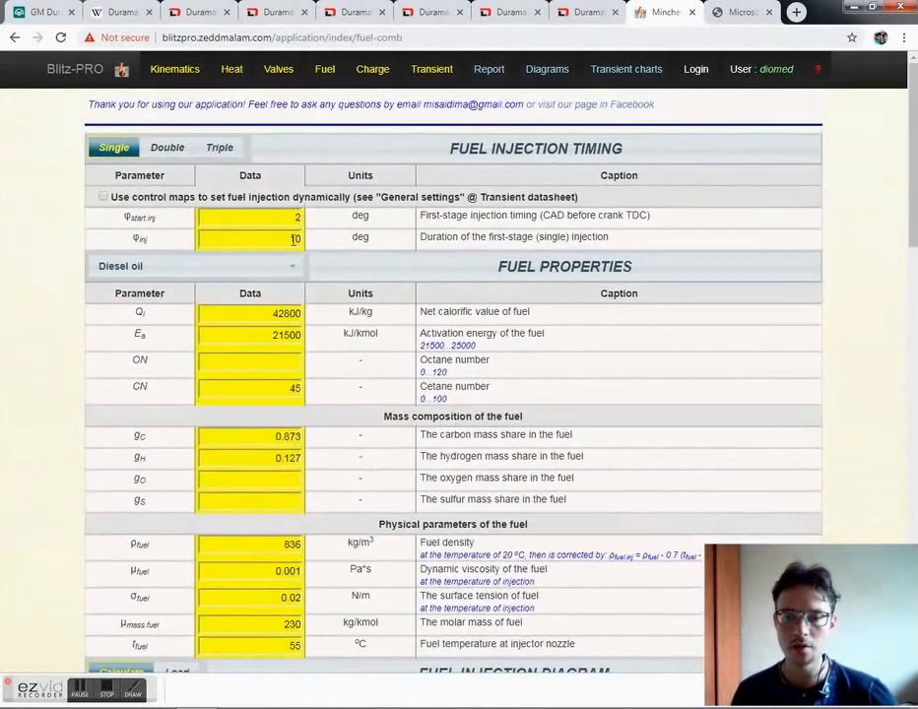
double_click(301, 239)
type("12")
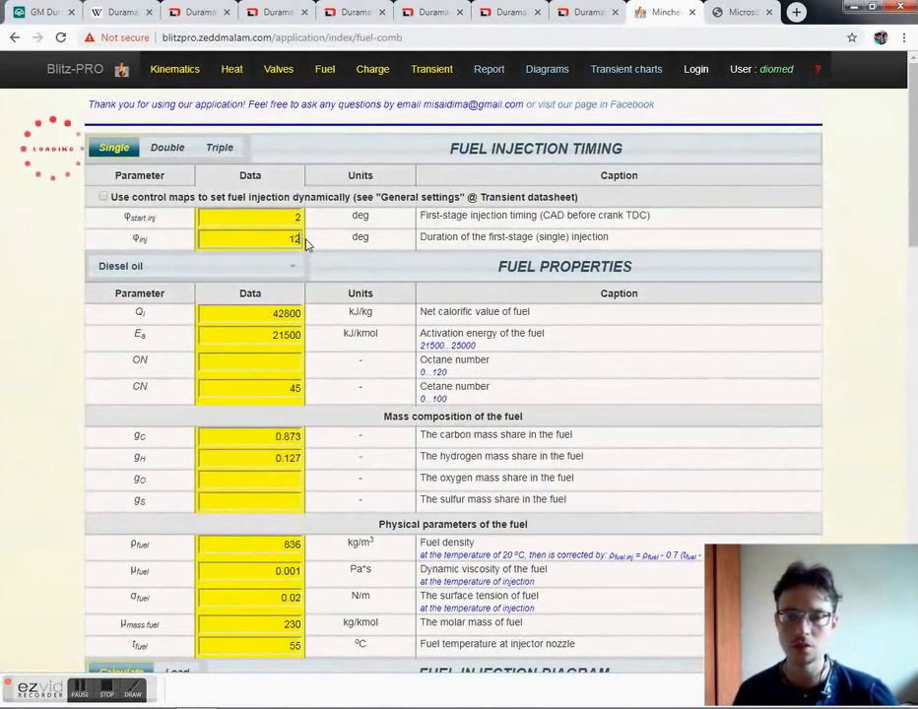
Step: Set the diameter of the injector holes to 0.183 mm in the injector nozzle parameters
scroll(314, 272, "down", 3)
scroll(326, 297, "down", 2)
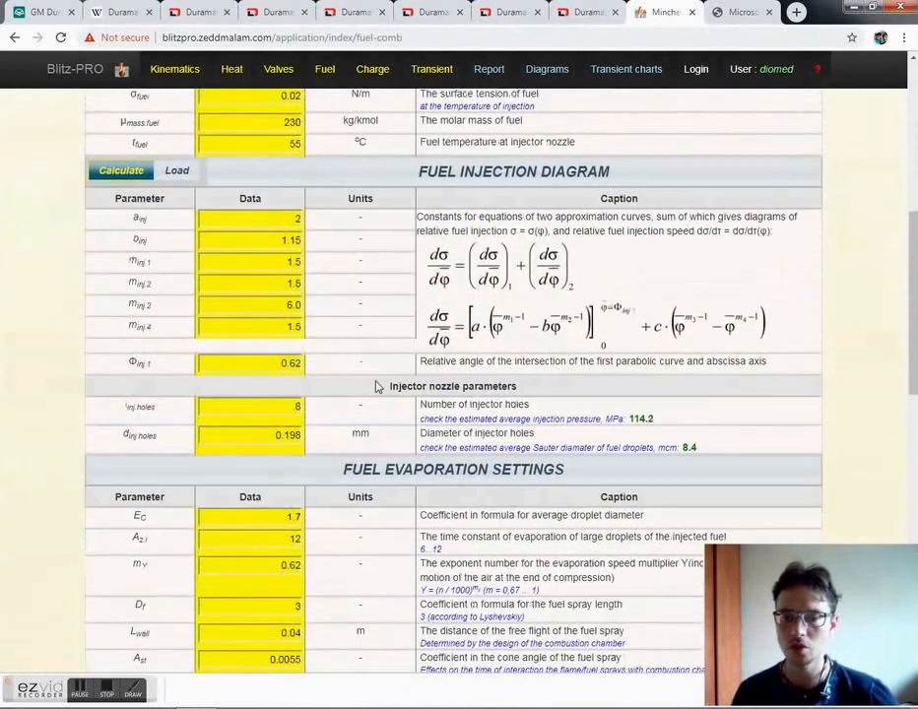
double_click(292, 434)
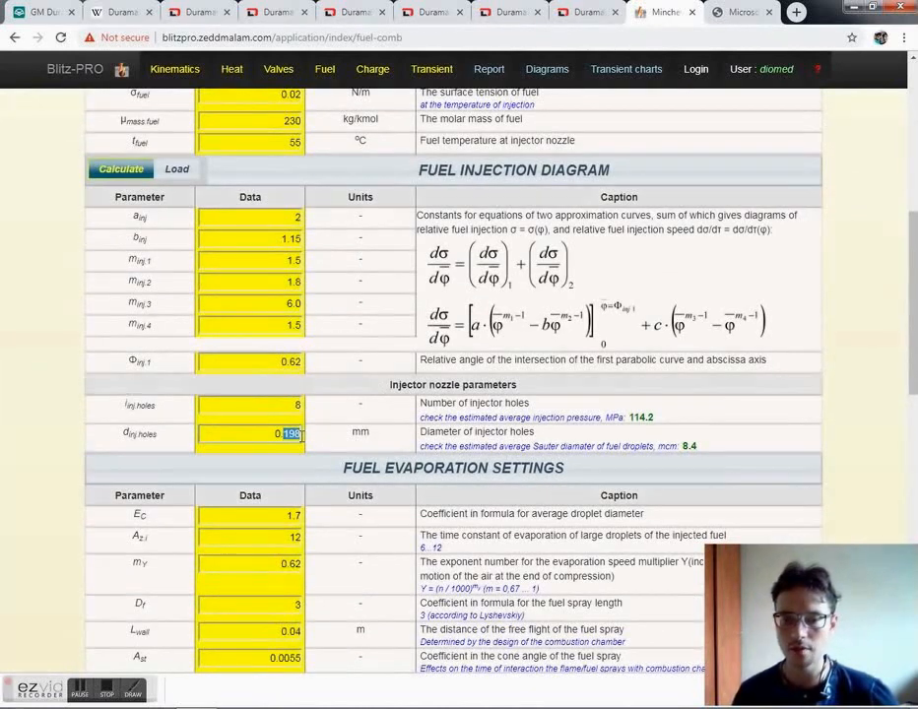
type("183")
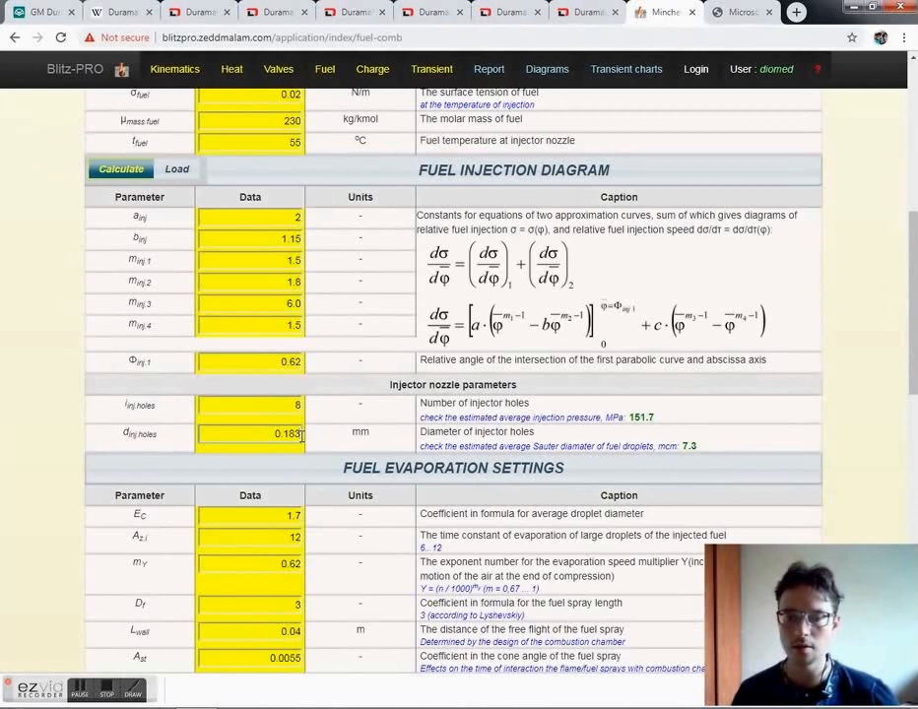
left_click(258, 404)
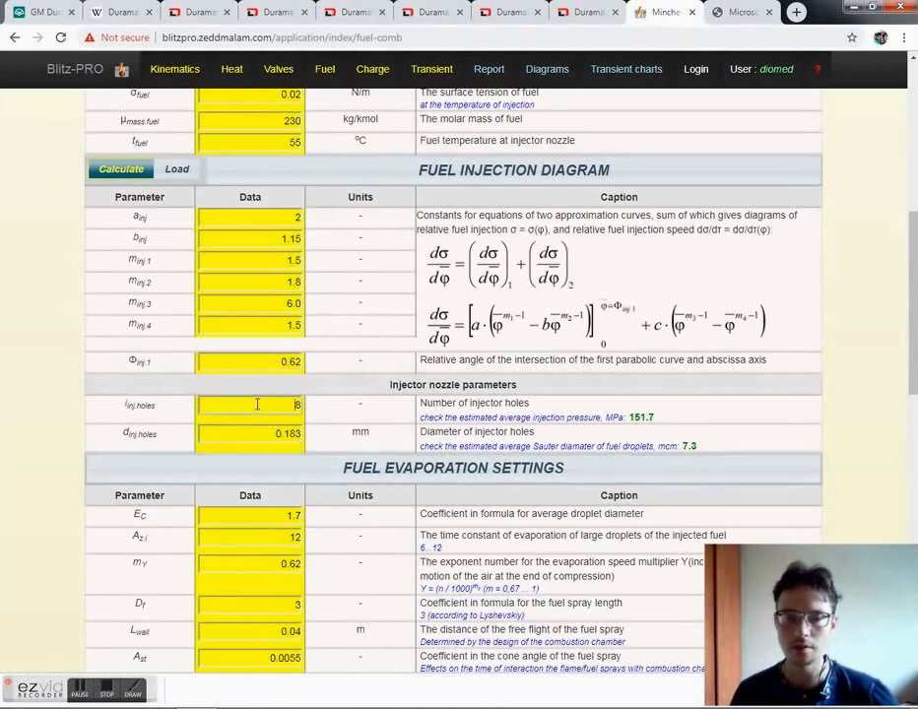
left_click(135, 449)
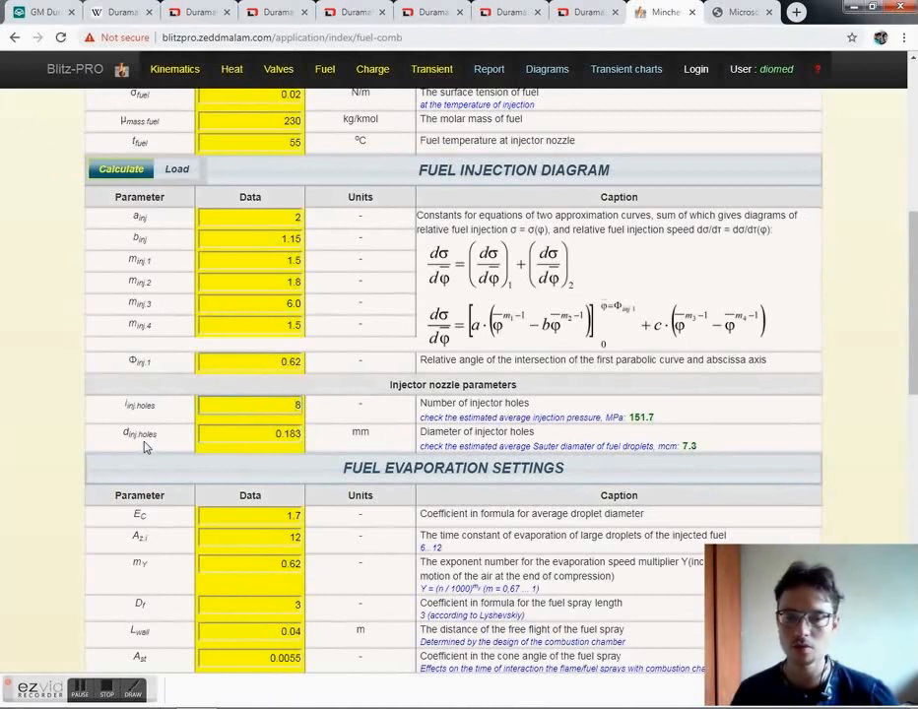
left_click(239, 435)
left_click(256, 407)
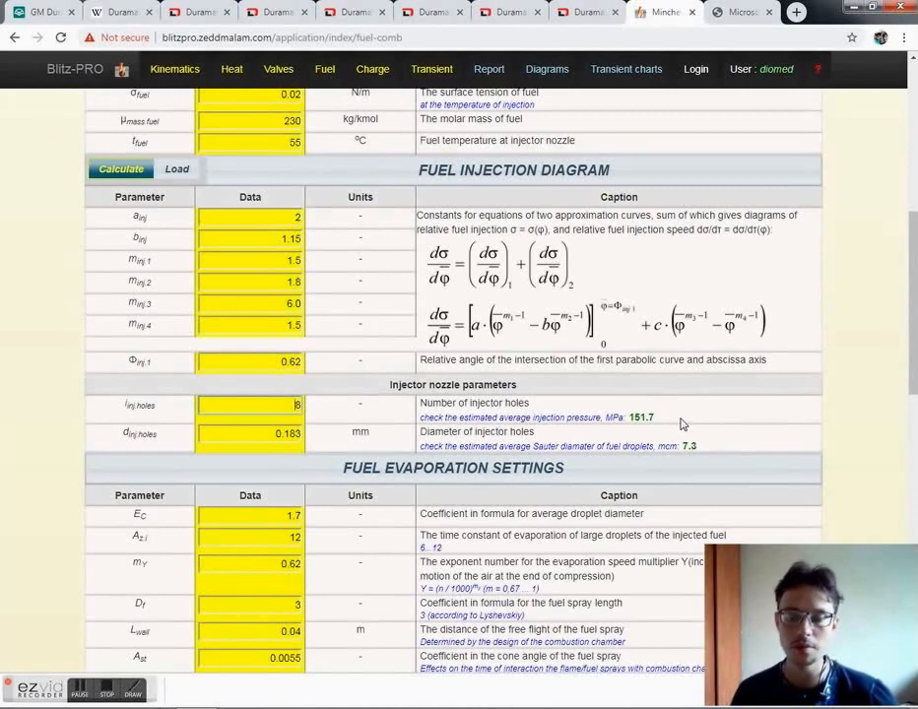
left_click(270, 435)
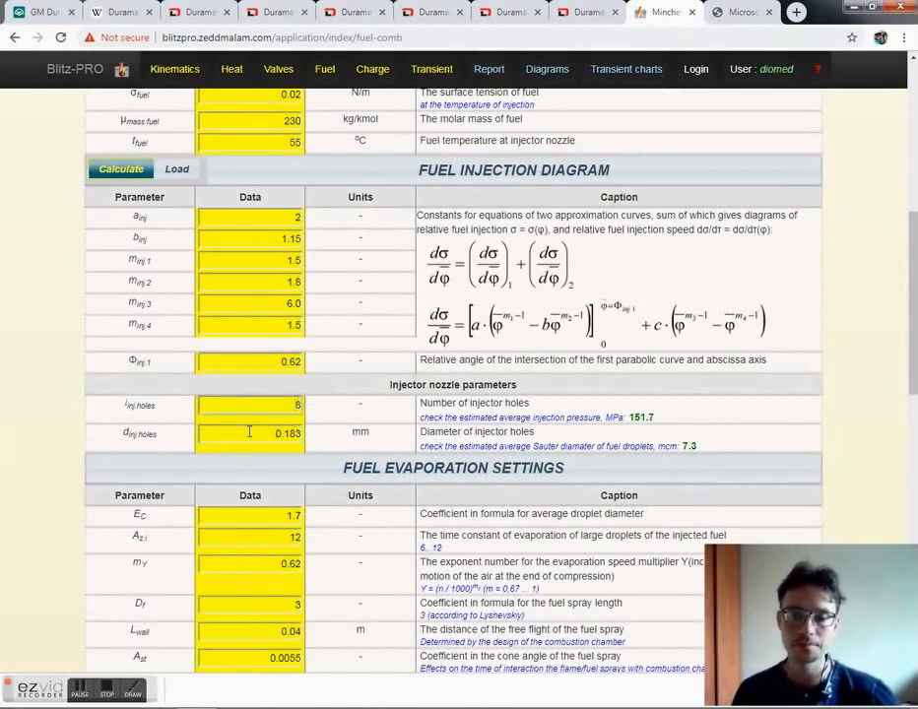
left_click(277, 412)
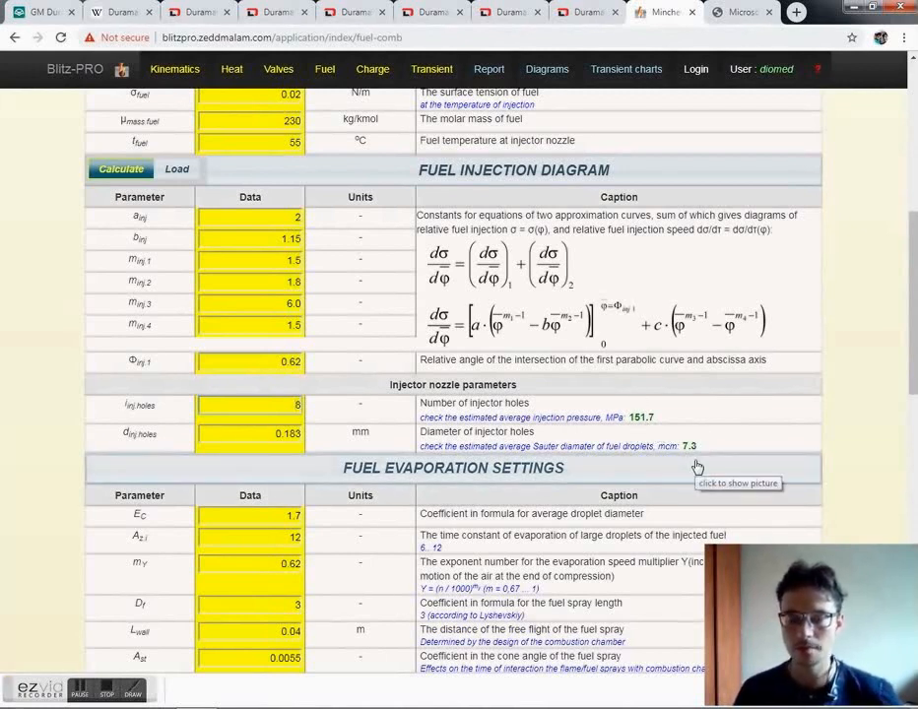
Step: Examine the injection ranges, Tolstov ignition delay coefficients and Razlejtzev combustion model values in Tables 2.4.1 to 2.4.3 of the user manual
scroll(400, 485, "down", 2)
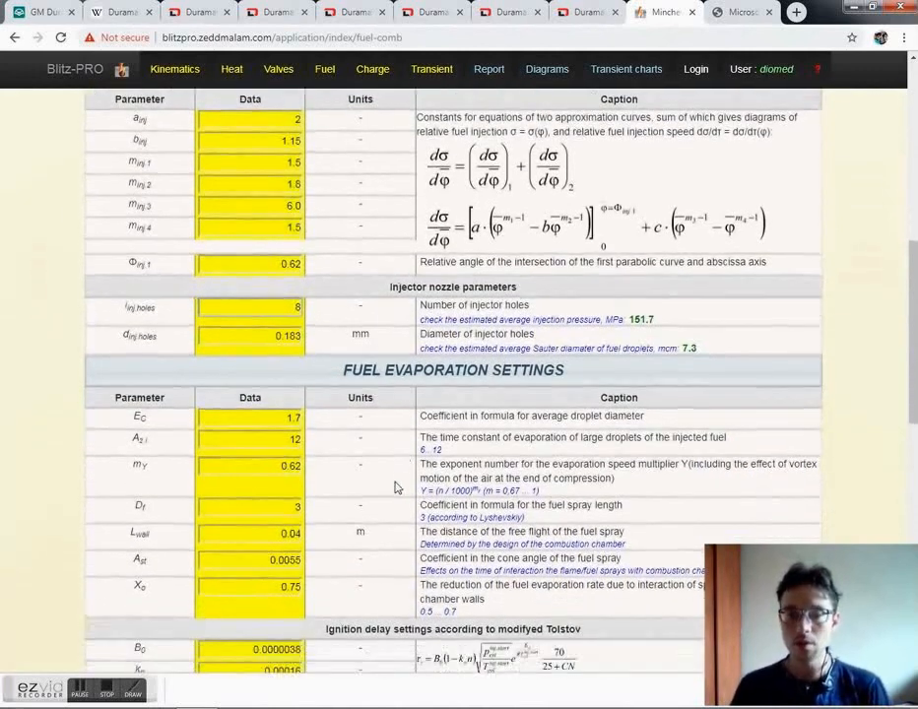
scroll(394, 487, "down", 1)
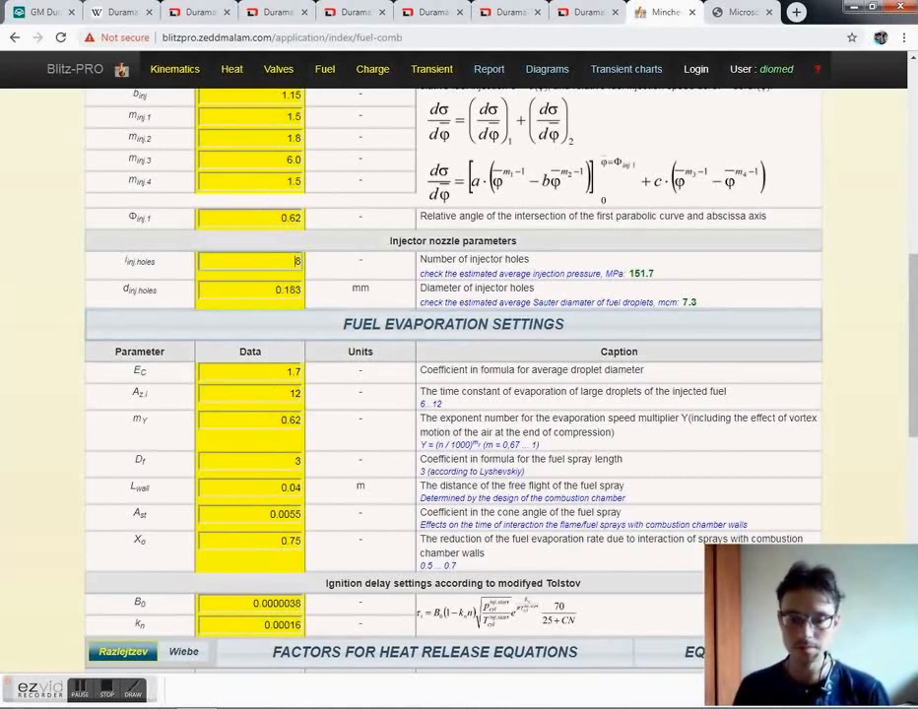
left_click(741, 12)
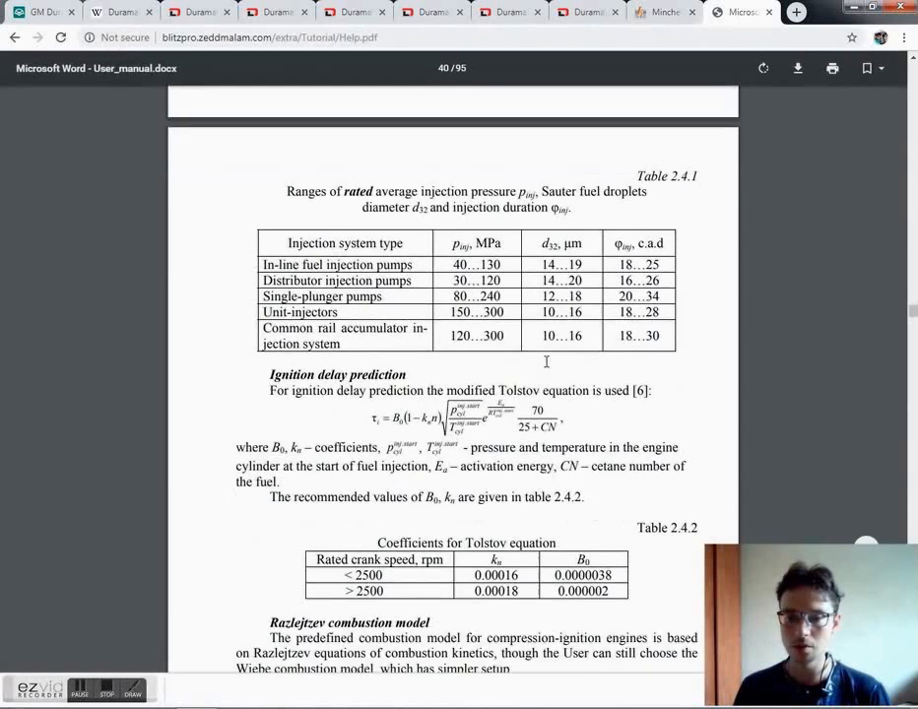
scroll(541, 385, "down", 2)
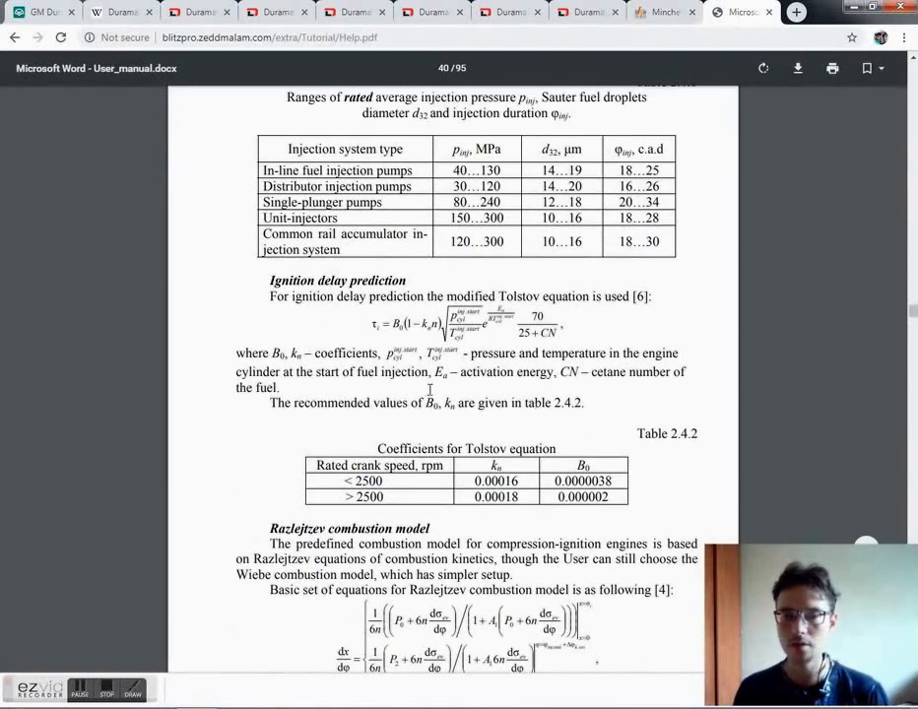
scroll(429, 390, "down", 3)
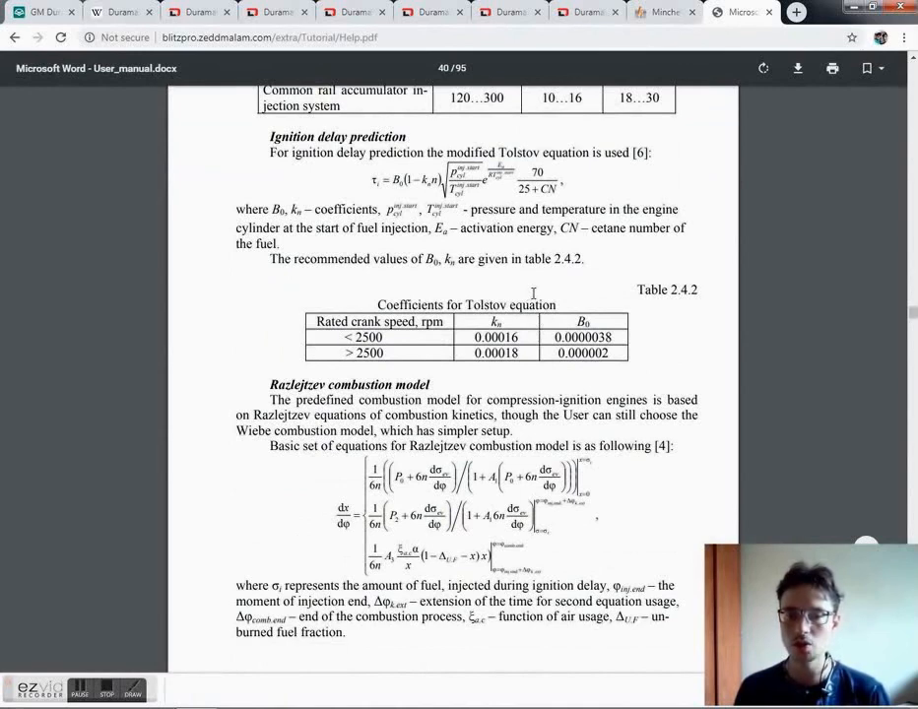
scroll(552, 345, "up", 5)
scroll(533, 293, "down", 14)
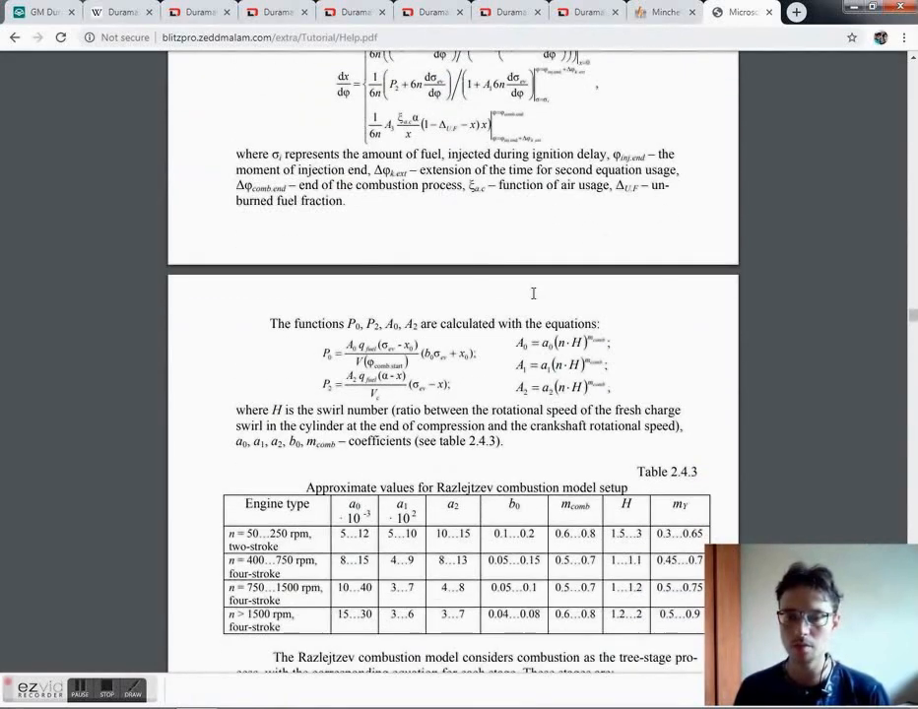
scroll(533, 293, "up", 20)
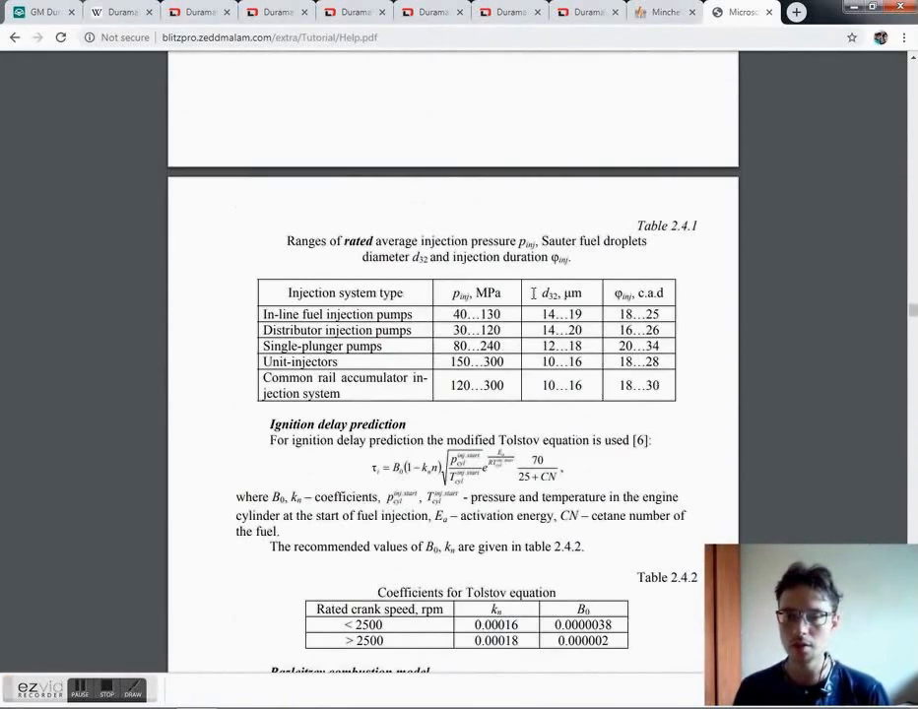
scroll(533, 293, "down", 8)
scroll(533, 293, "down", 6)
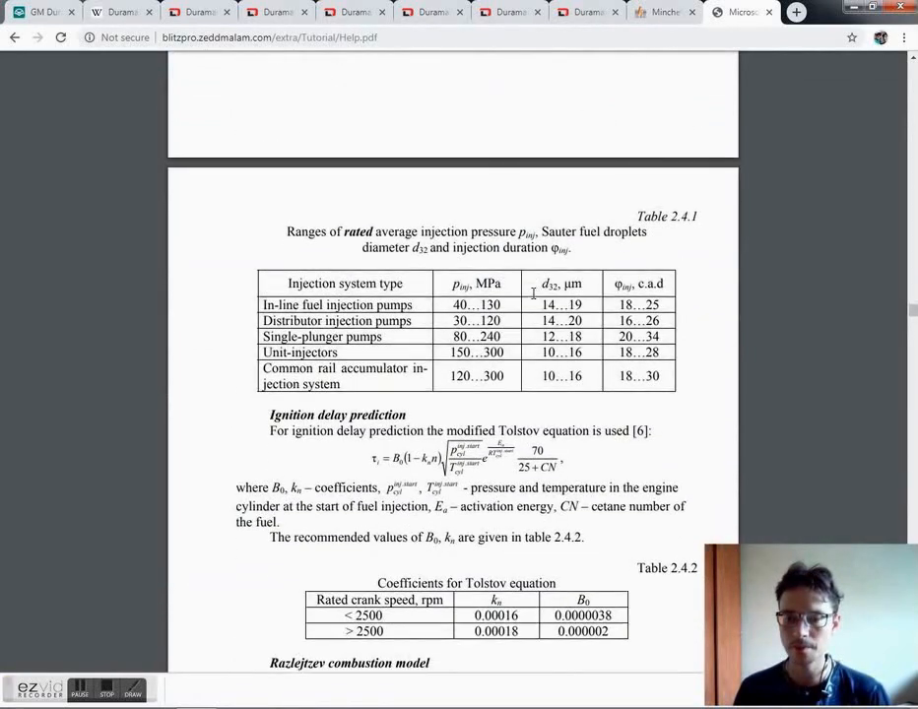
scroll(533, 292, "down", 1)
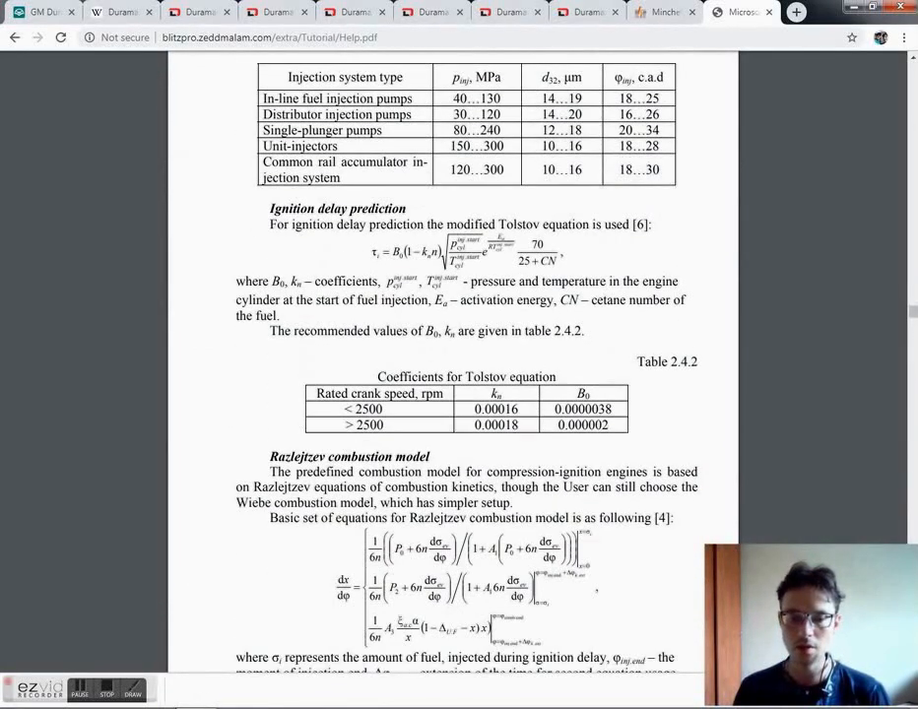
left_click(242, 706)
left_click(241, 707)
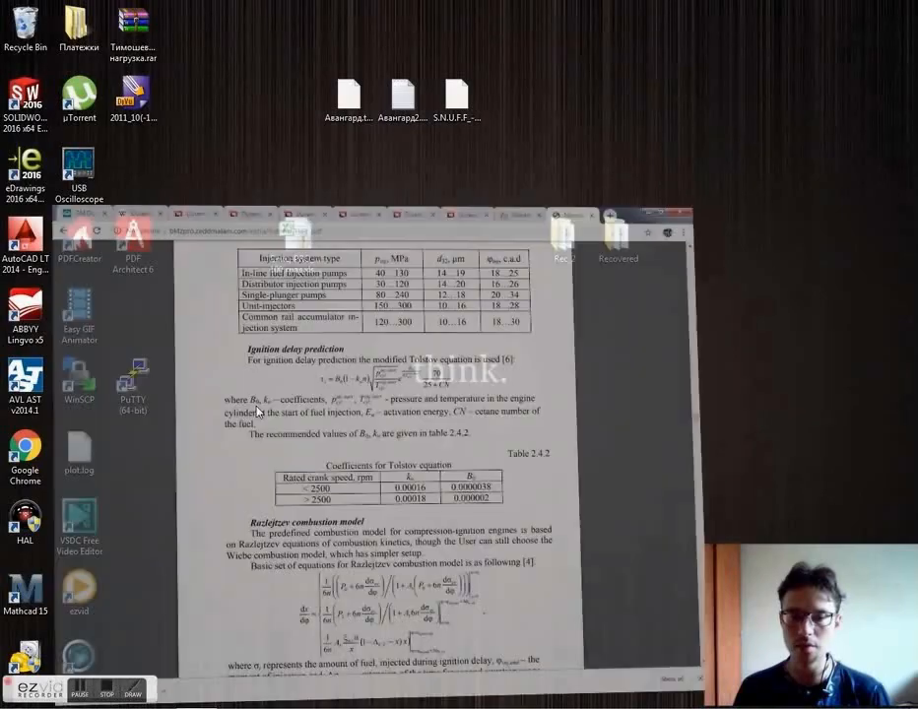
Step: Return to the Blitz-PRO fuel data and set the evaporation time constant of large droplets to 10
left_click(666, 14)
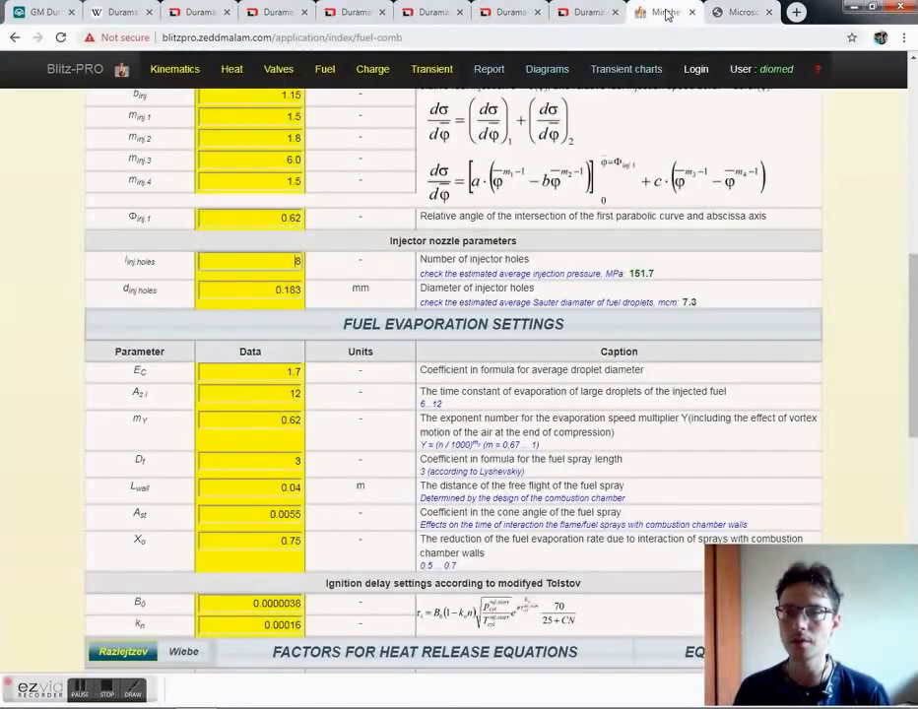
left_click(279, 371)
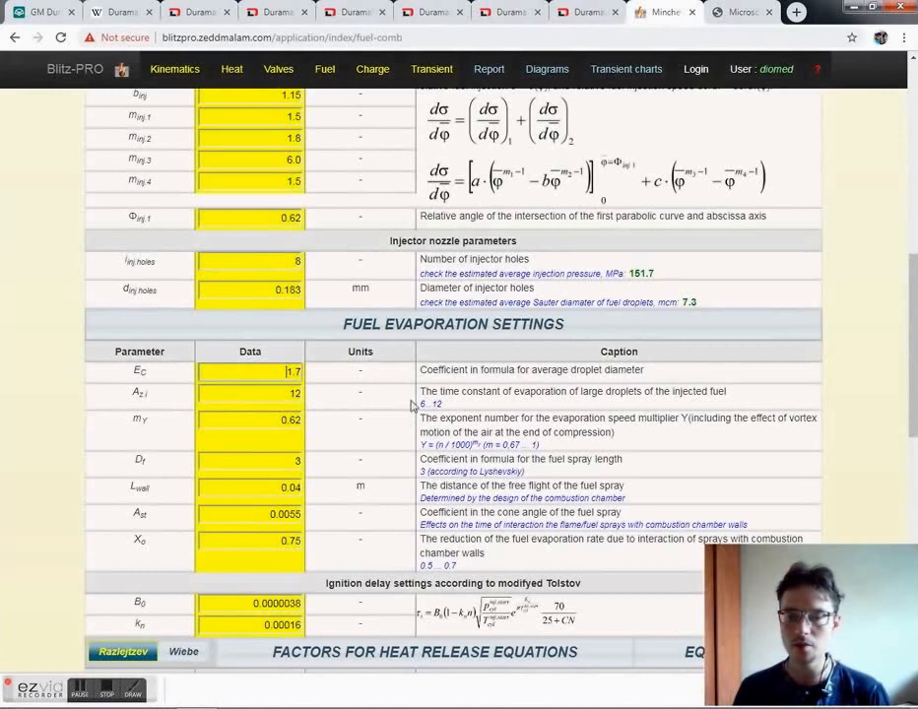
left_click(280, 393)
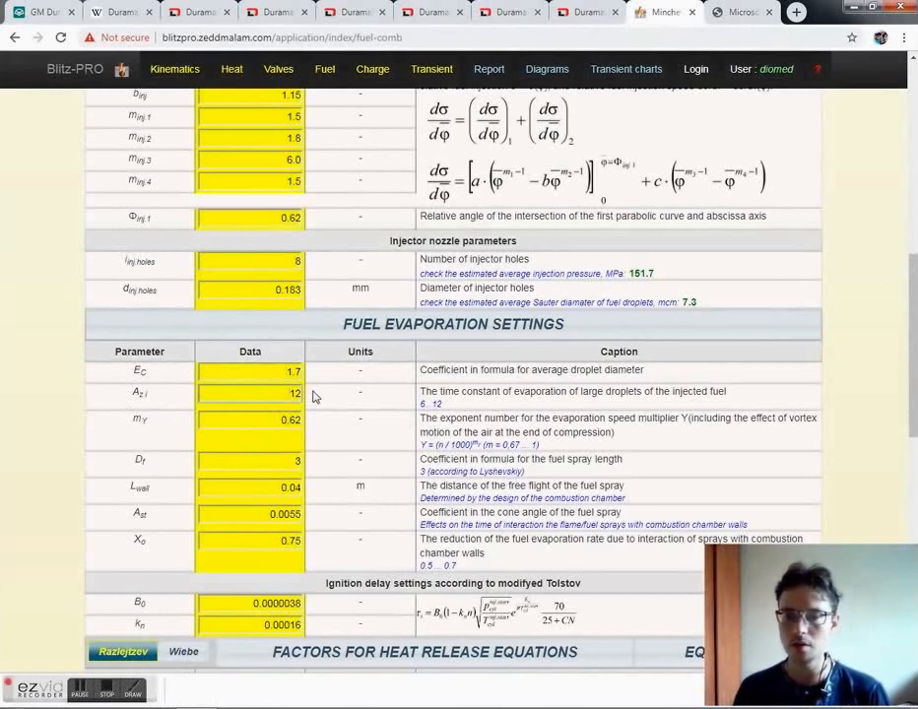
scroll(313, 396, "down", 1)
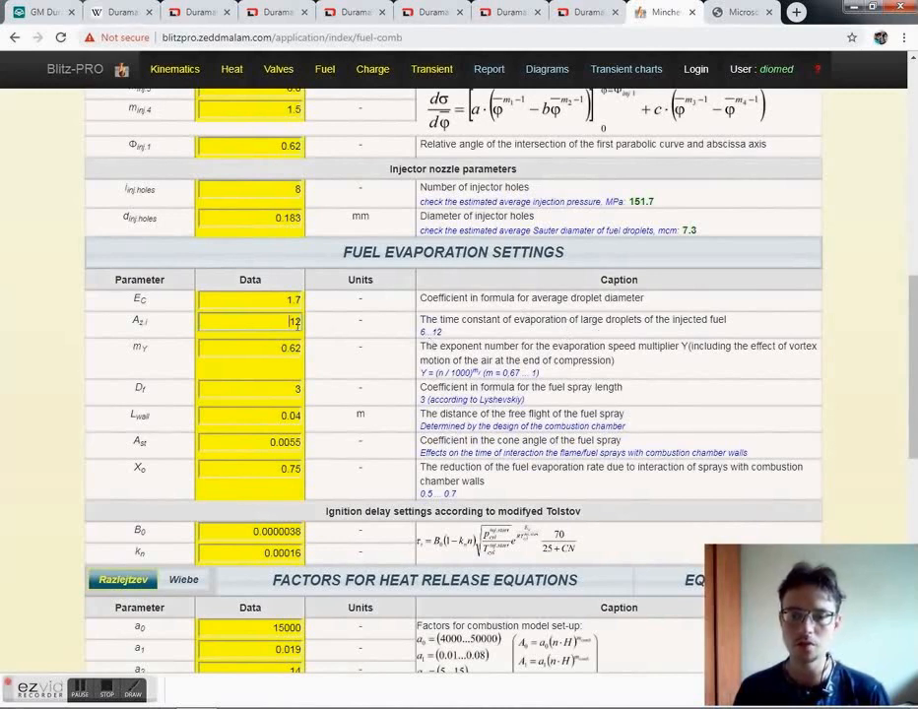
left_click_drag(285, 322, 319, 327)
type("10")
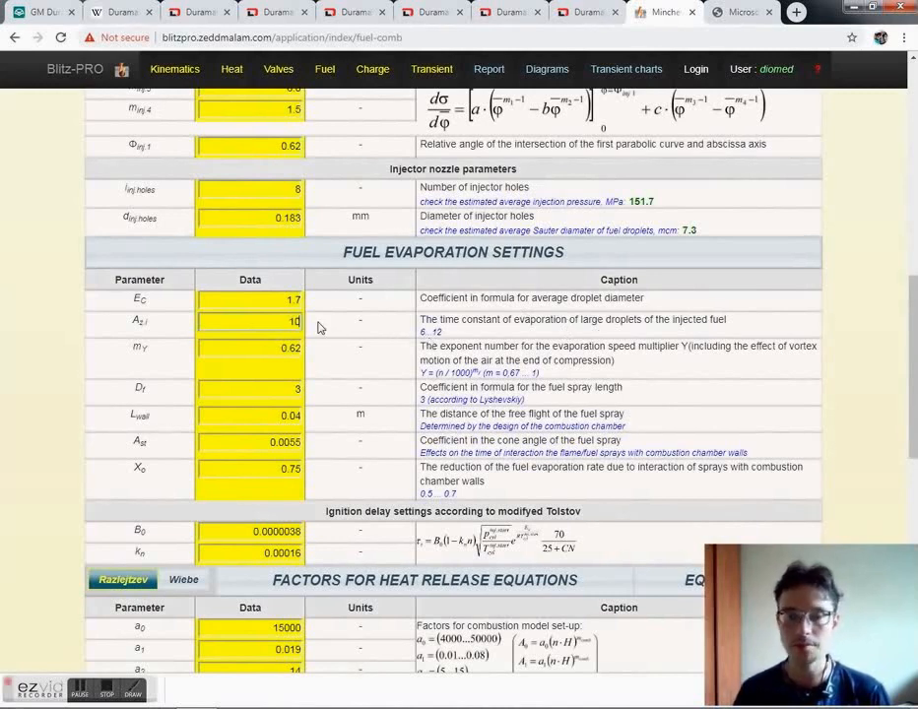
Step: Review the evaporation exponent and spray length coefficient, and examine the fuel evaporation diagram enlarged to see how the spray's free flight distance is defined
left_click(282, 348)
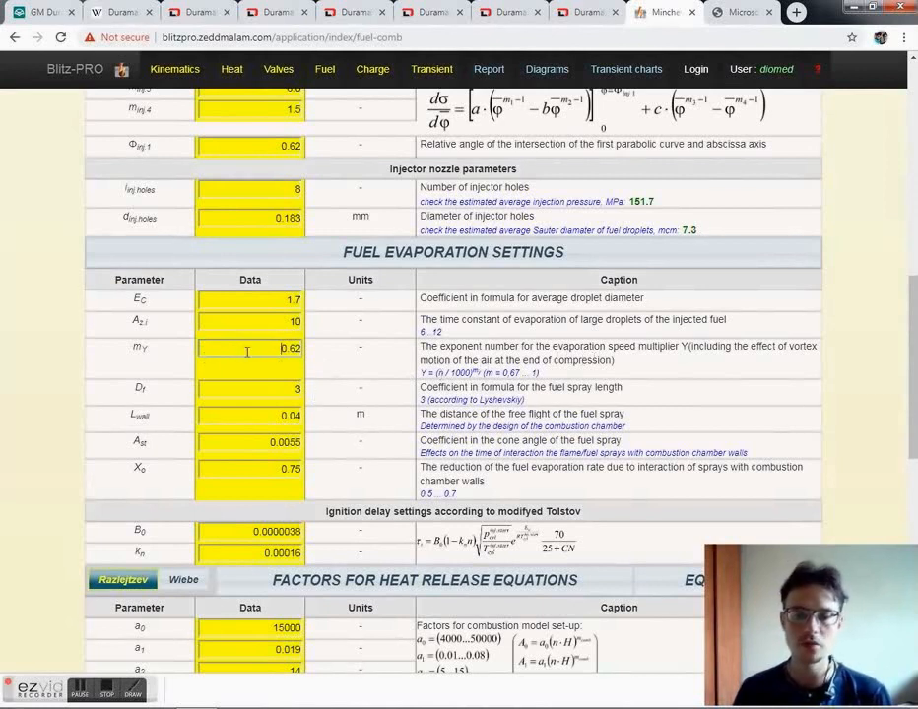
left_click(281, 387)
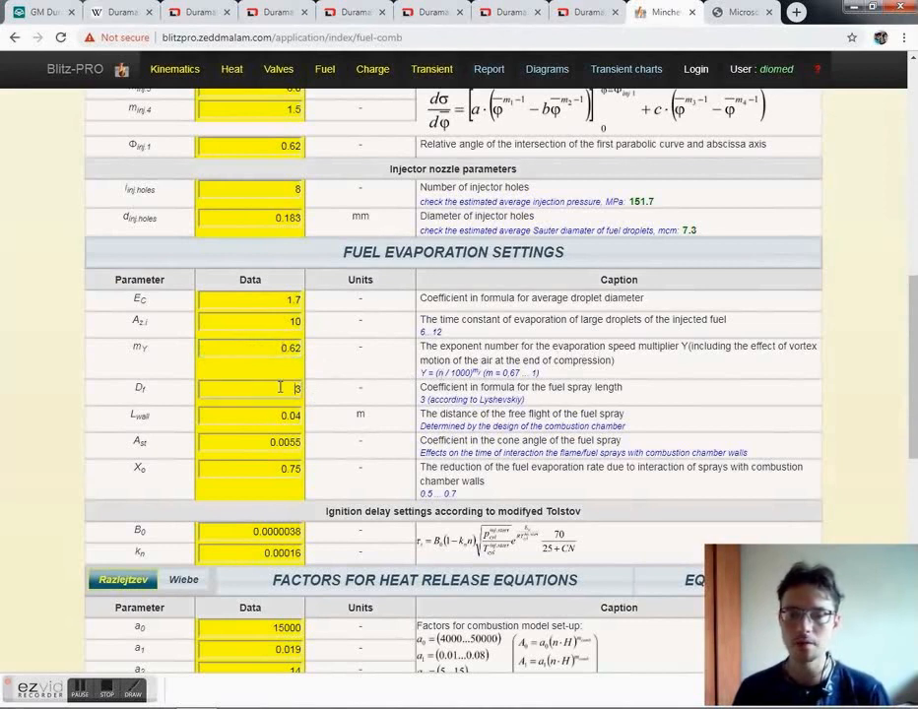
scroll(434, 355, "down", 1)
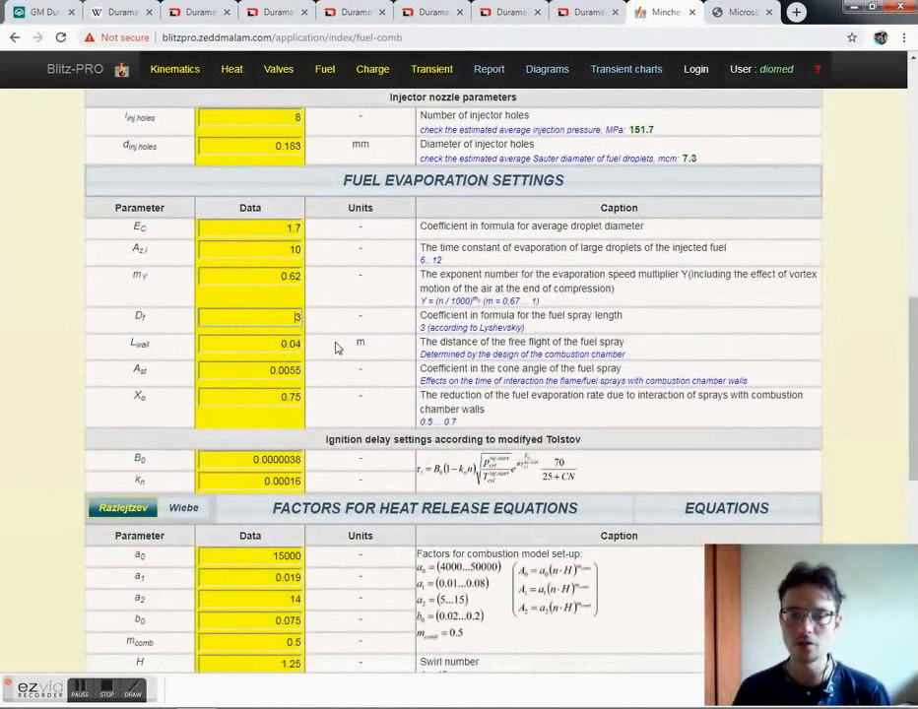
left_click(465, 194)
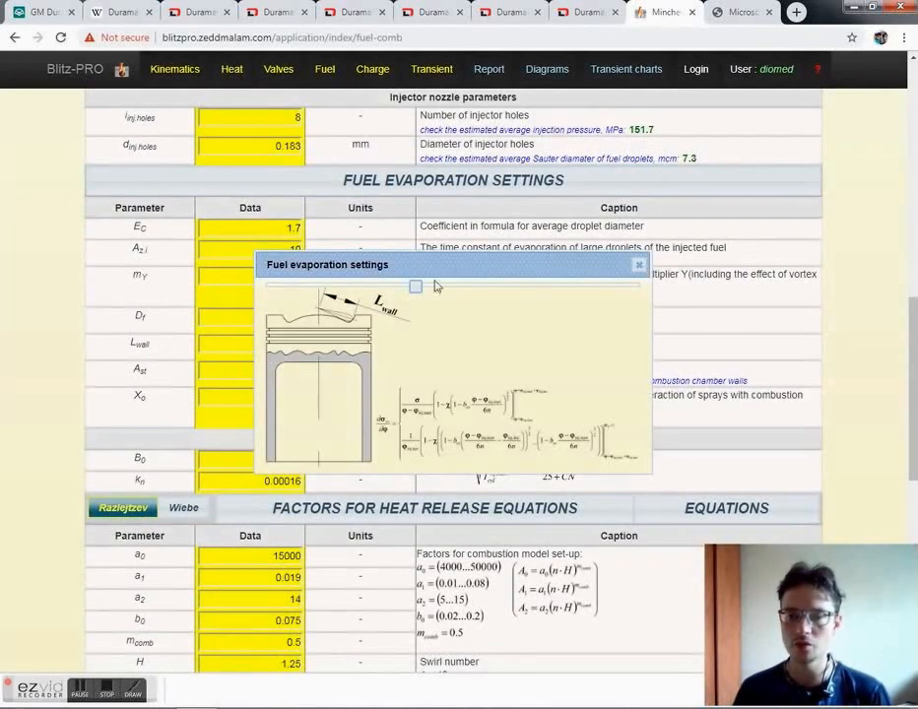
left_click_drag(418, 287, 595, 290)
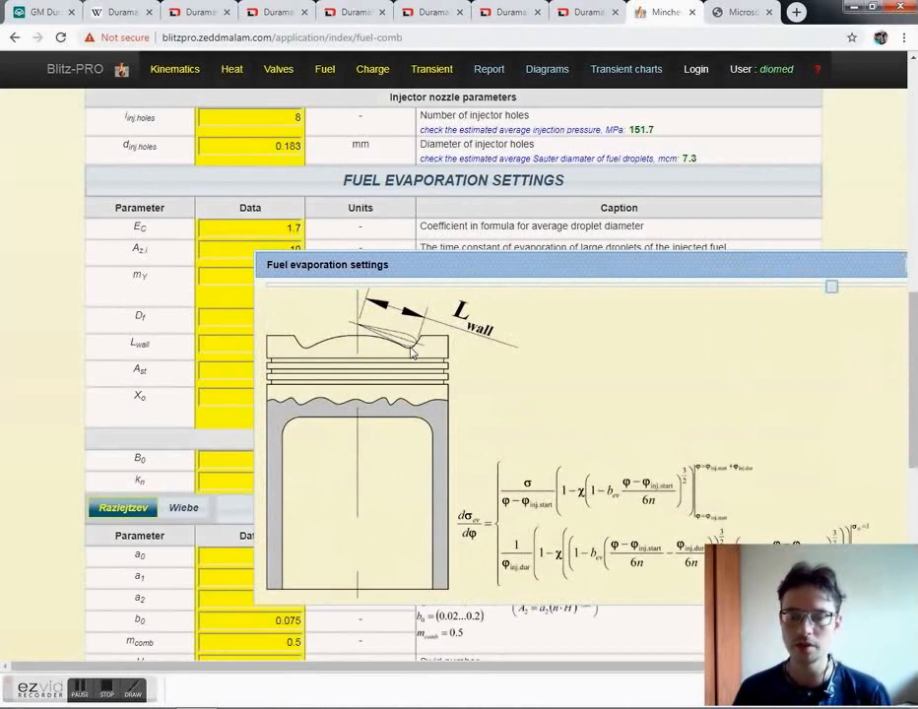
left_click_drag(510, 266, 389, 236)
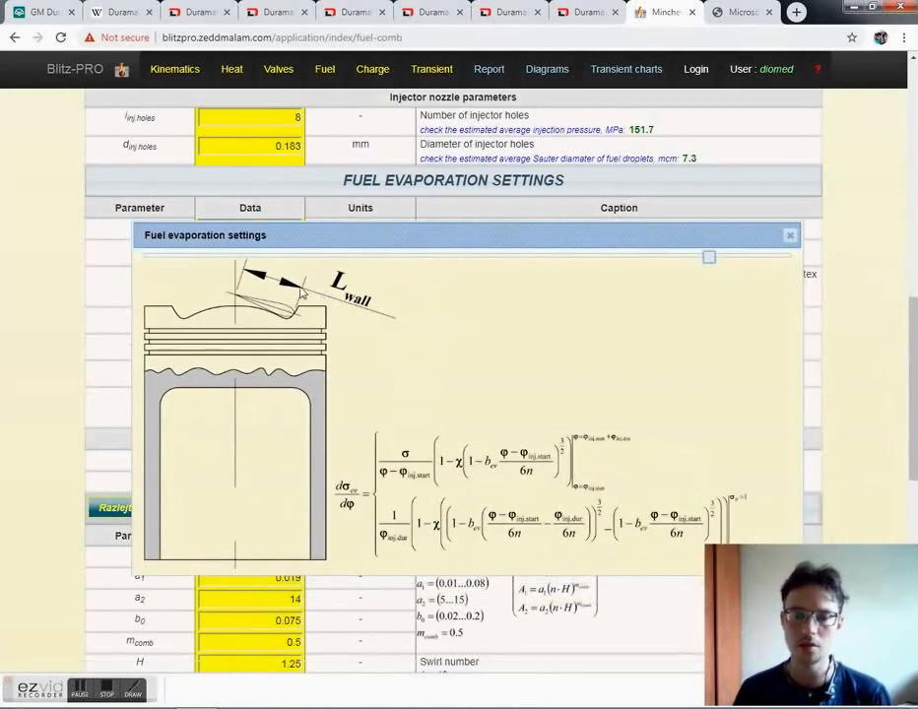
left_click(793, 236)
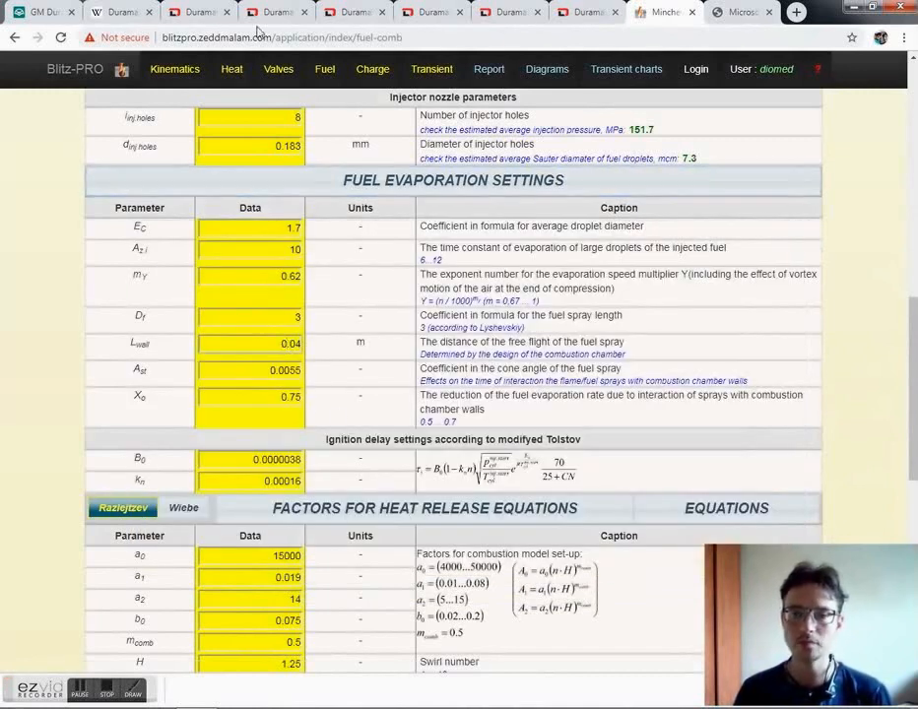
Step: Look through the DrivingLine Duramax L5P, LML and LMM articles for a photo showing the combustion bowl in the piston
left_click(595, 16)
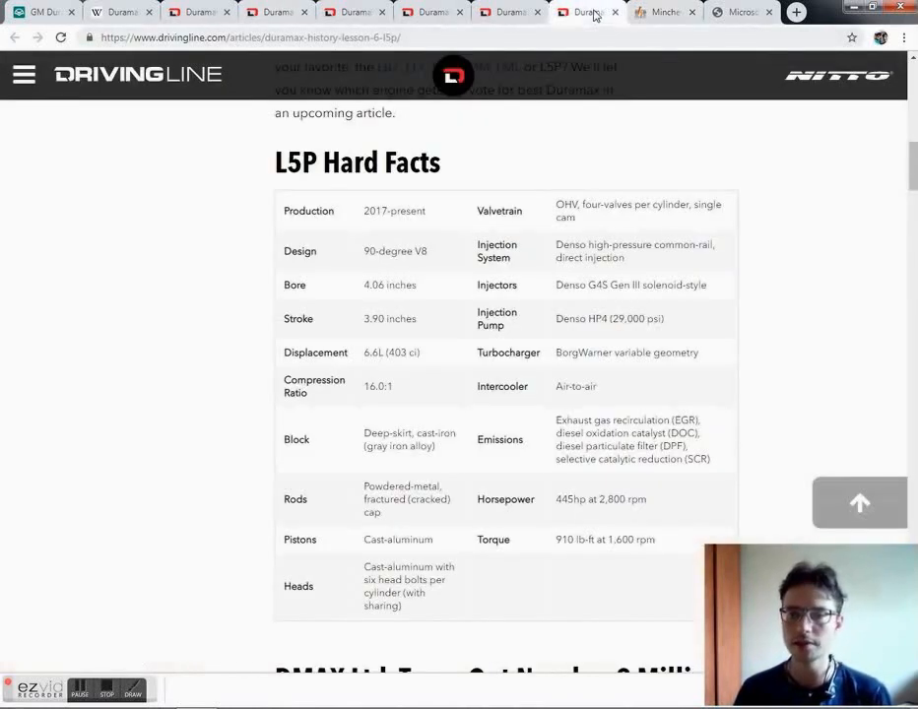
left_click(511, 12)
scroll(512, 263, "down", 15)
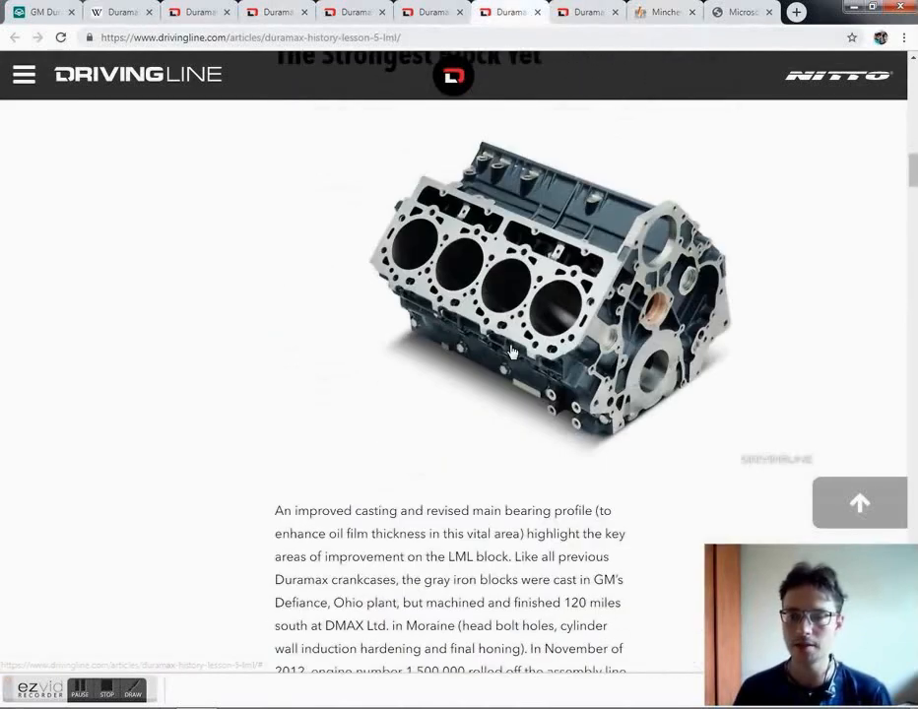
scroll(502, 427, "down", 15)
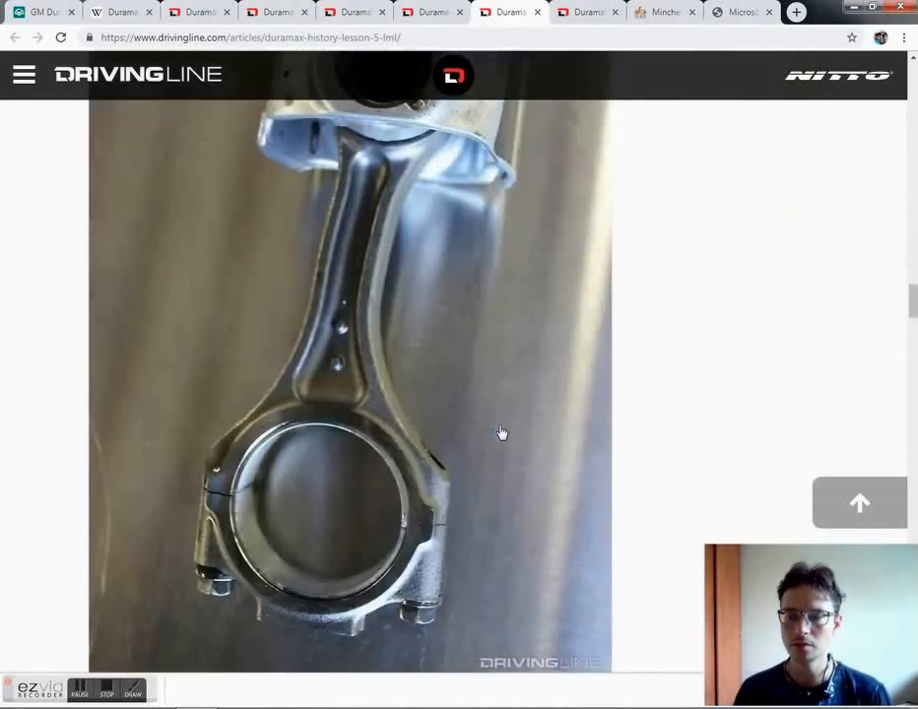
scroll(502, 444, "down", 10)
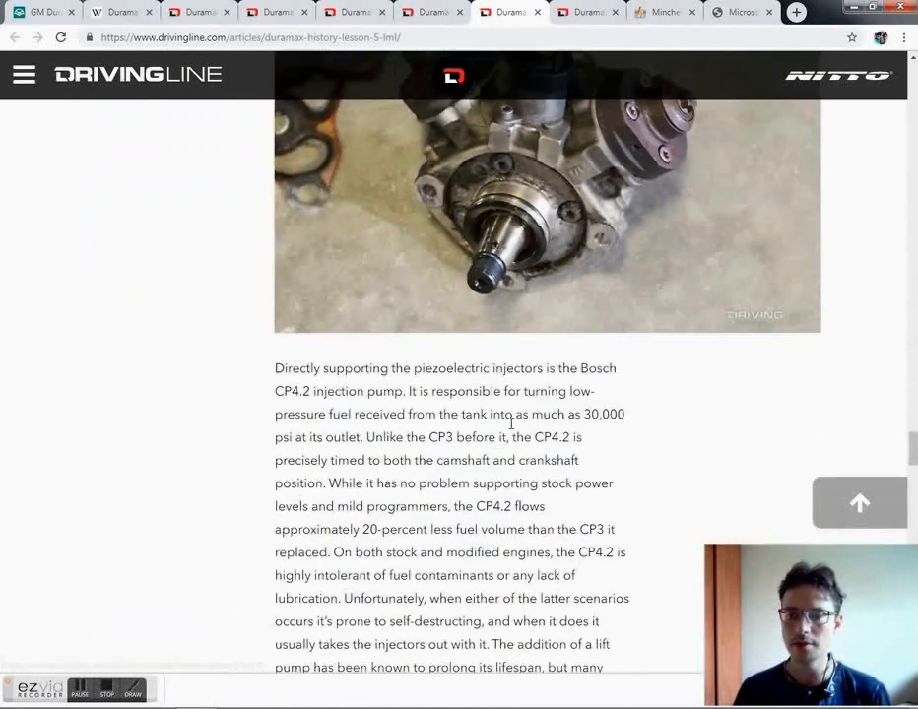
left_click(451, 12)
scroll(493, 367, "down", 15)
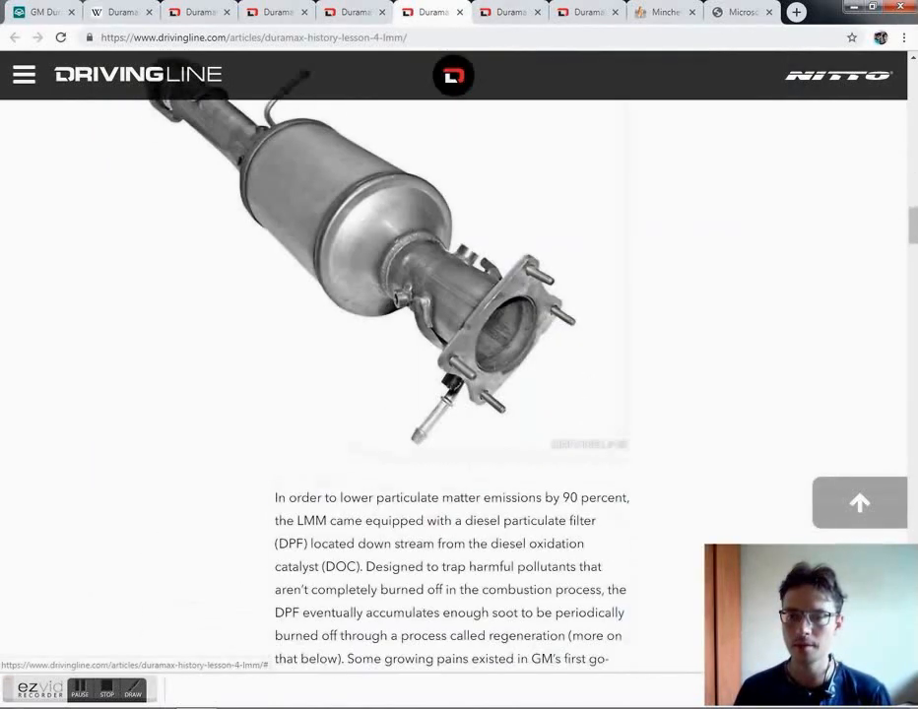
scroll(497, 400, "down", 15)
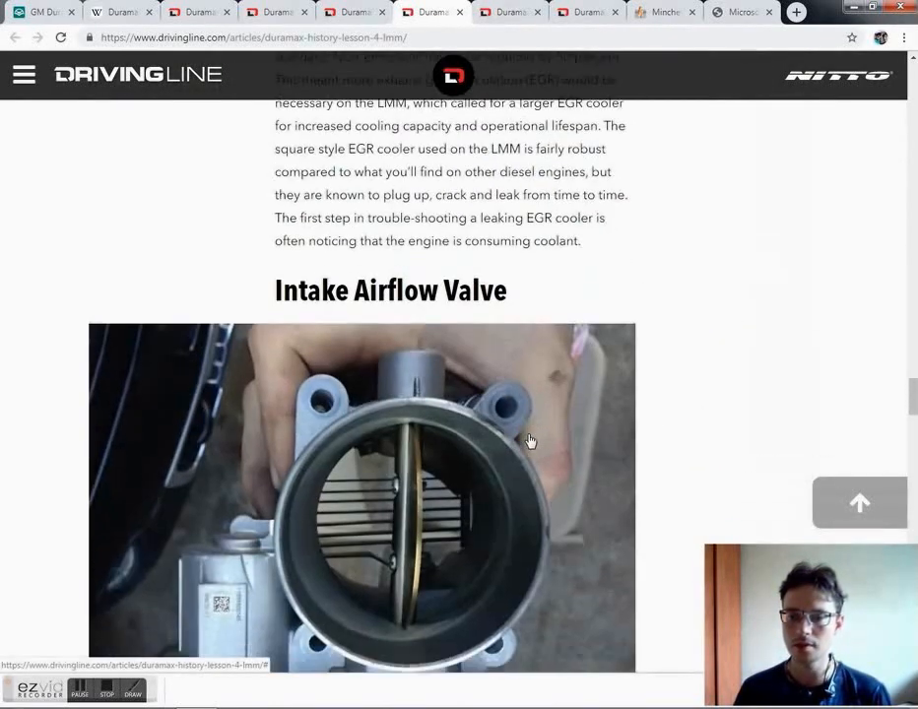
scroll(532, 441, "down", 20)
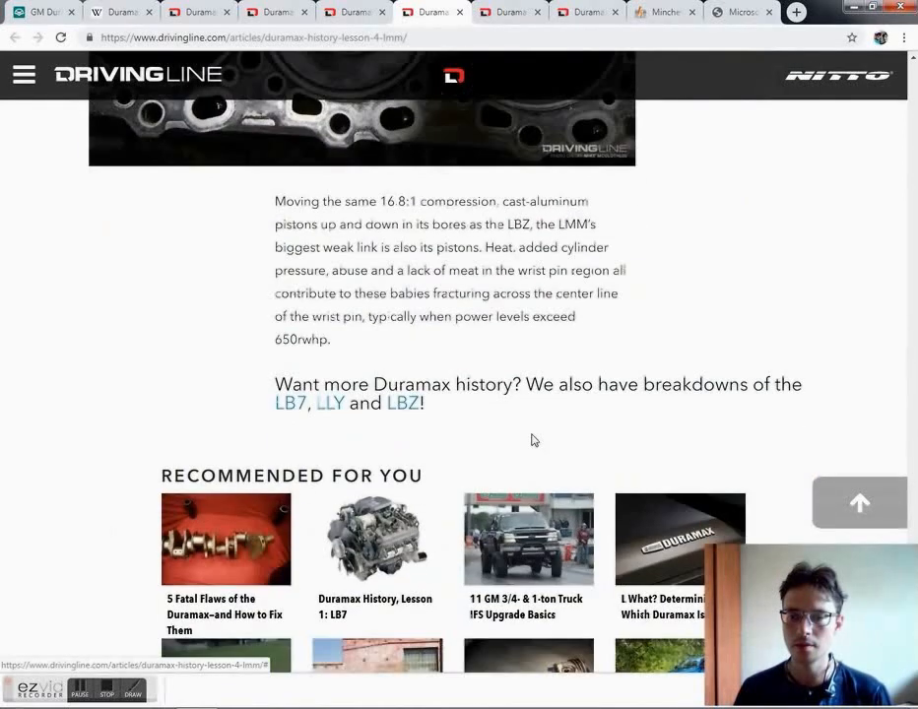
scroll(391, 369, "up", 4)
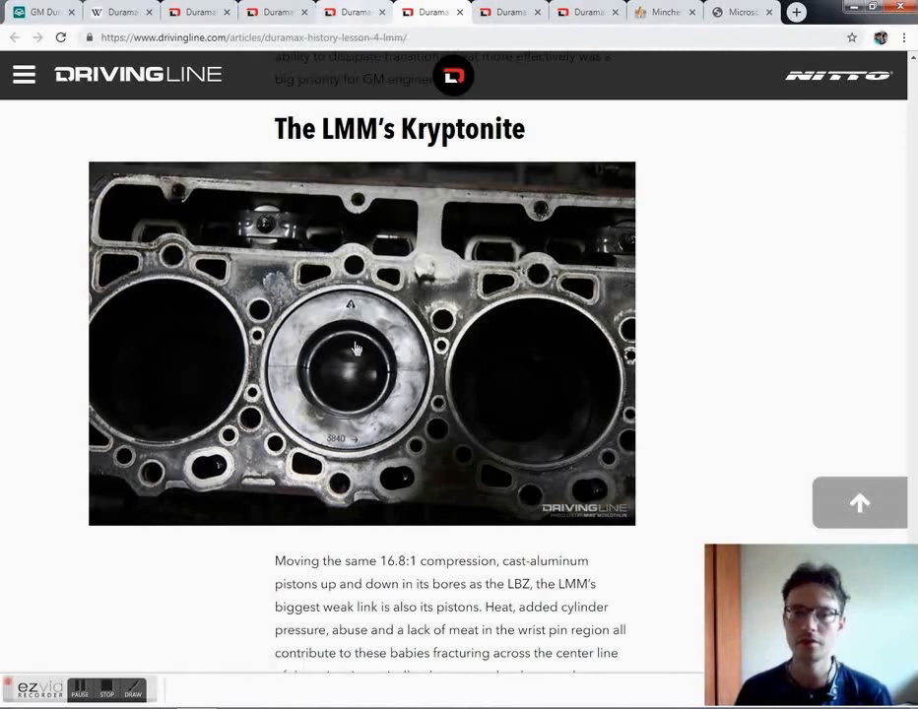
Step: Back in the Blitz-PRO fuel data, set the fuel spray's free flight distance to 0.038 m and review the cone angle and wall interaction coefficients
left_click(660, 12)
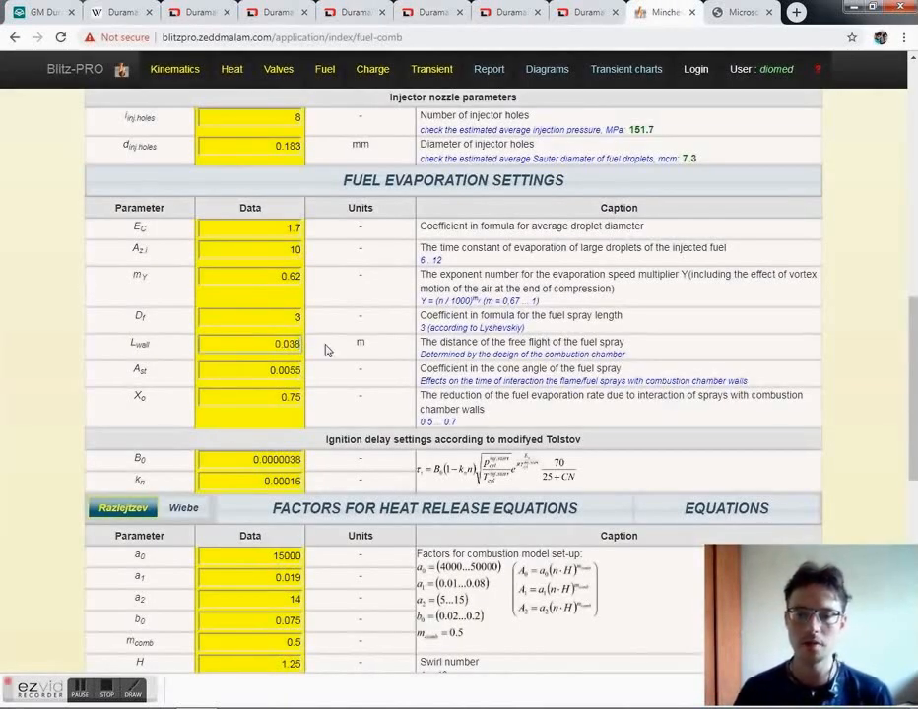
left_click(280, 396)
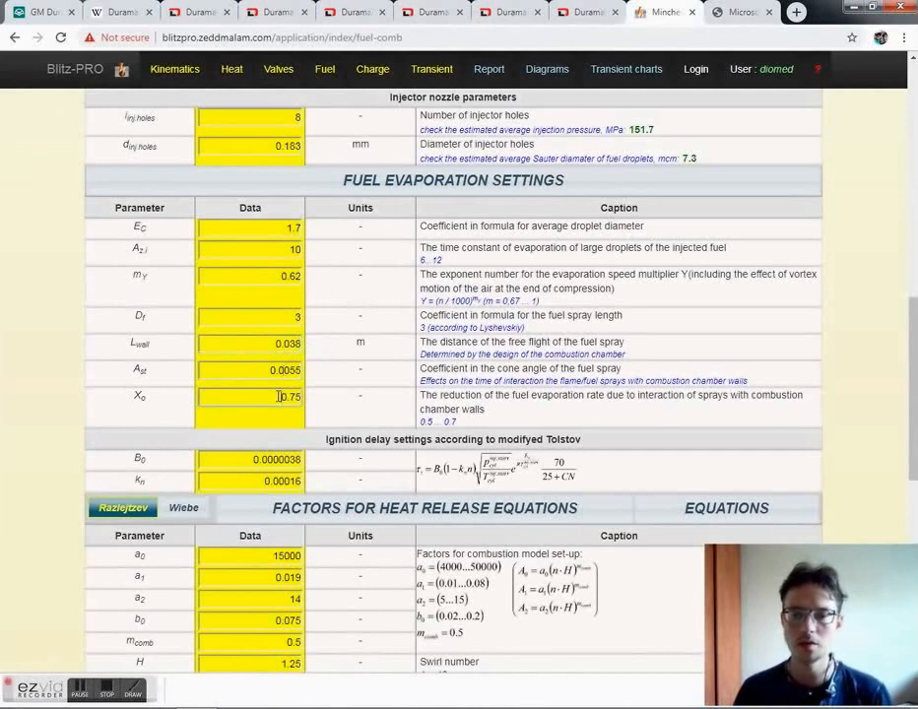
scroll(318, 373, "down", 1)
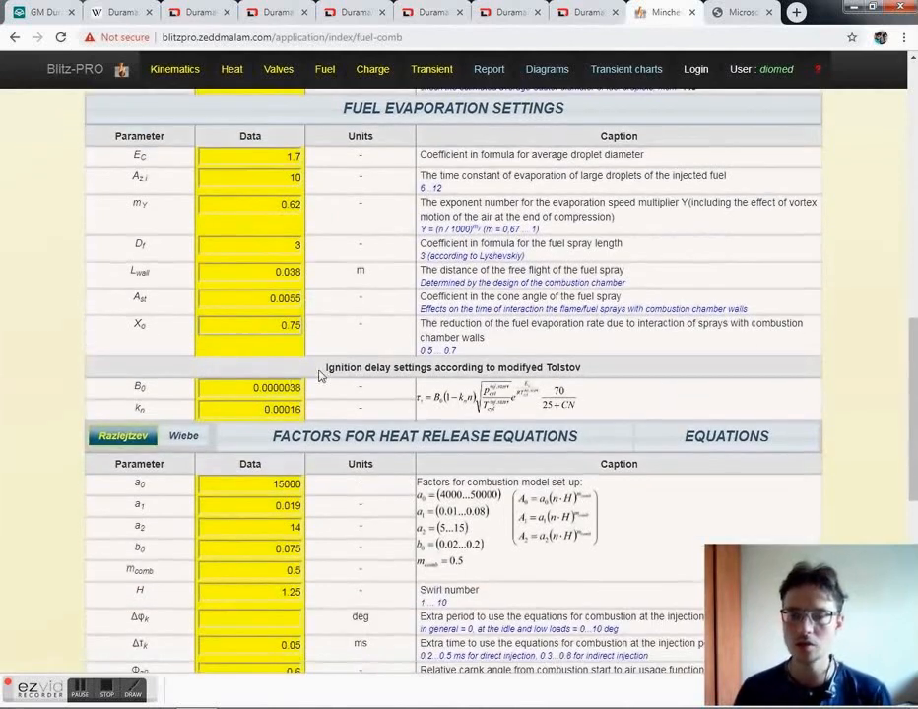
left_click(217, 299)
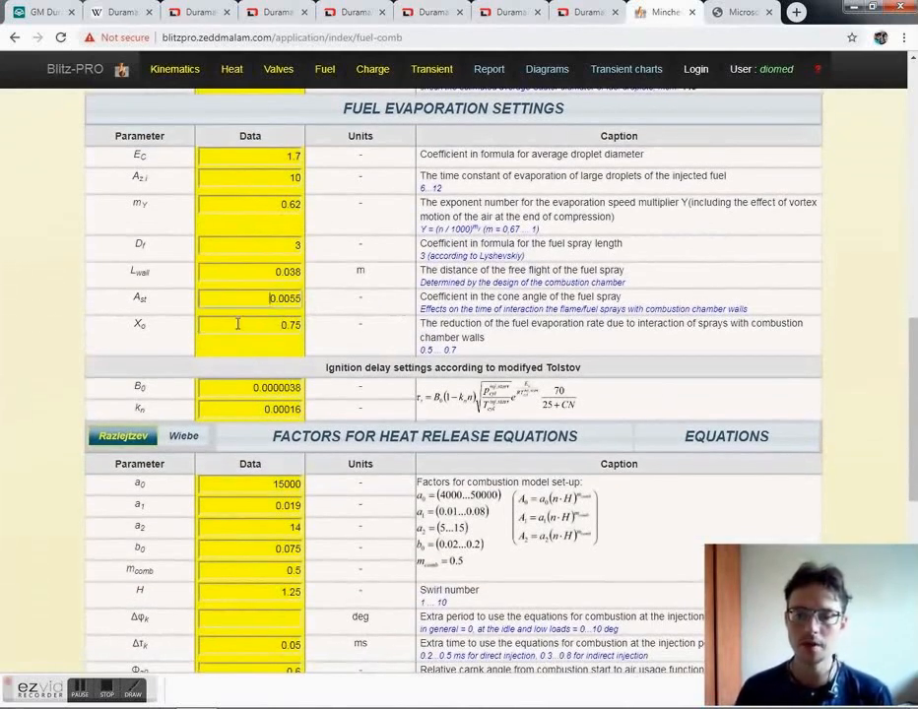
left_click(238, 325)
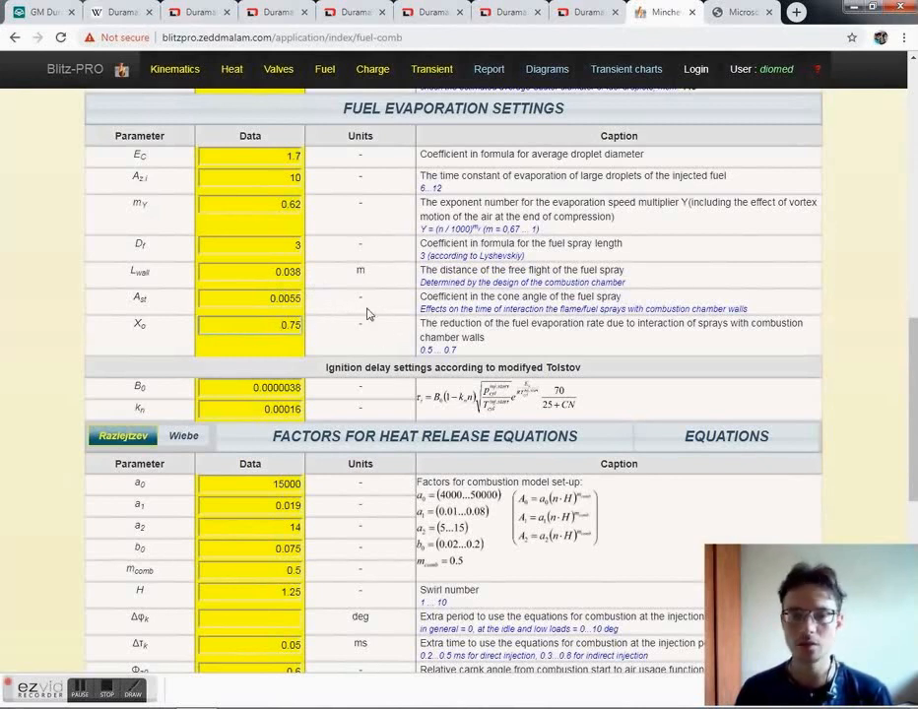
Step: Compare the ignition delay coefficients B0 and kn with the Tolstov equation values in Table 2.4.2 of the user manual
scroll(374, 304, "down", 2)
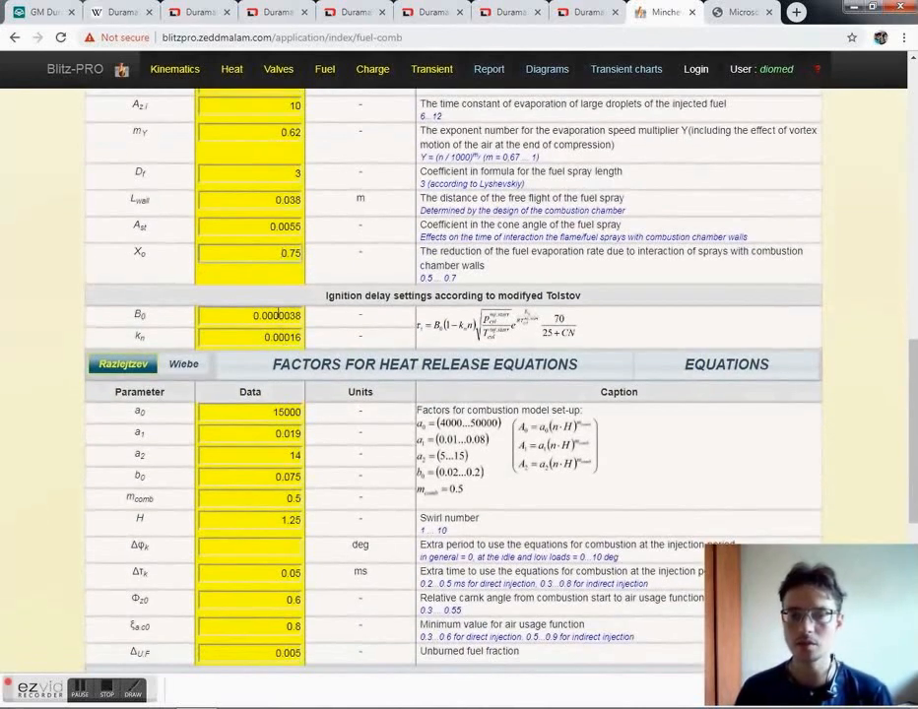
left_click(284, 316)
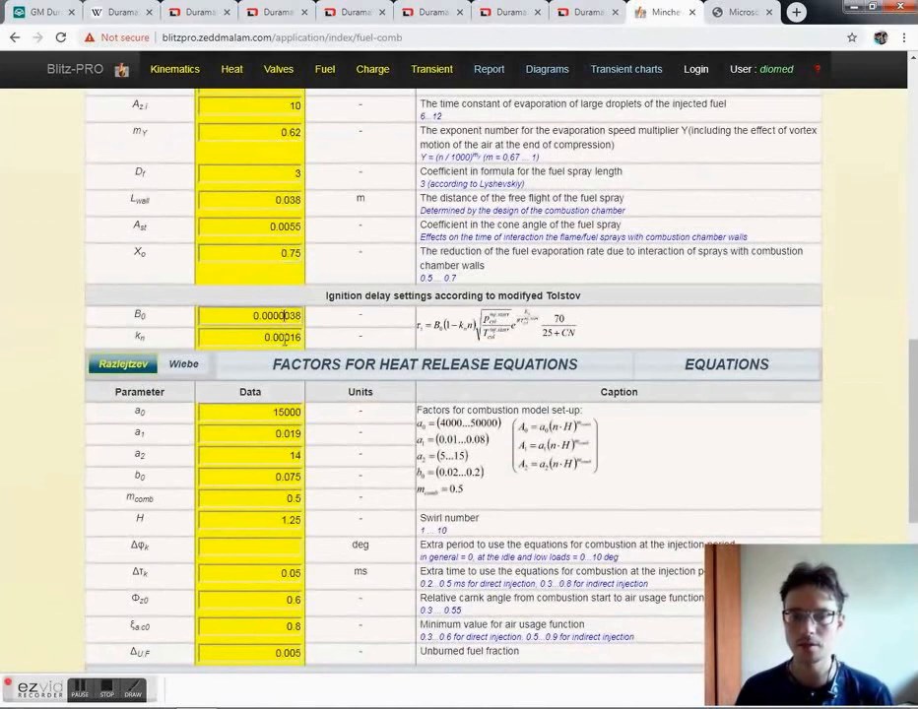
left_click(266, 337)
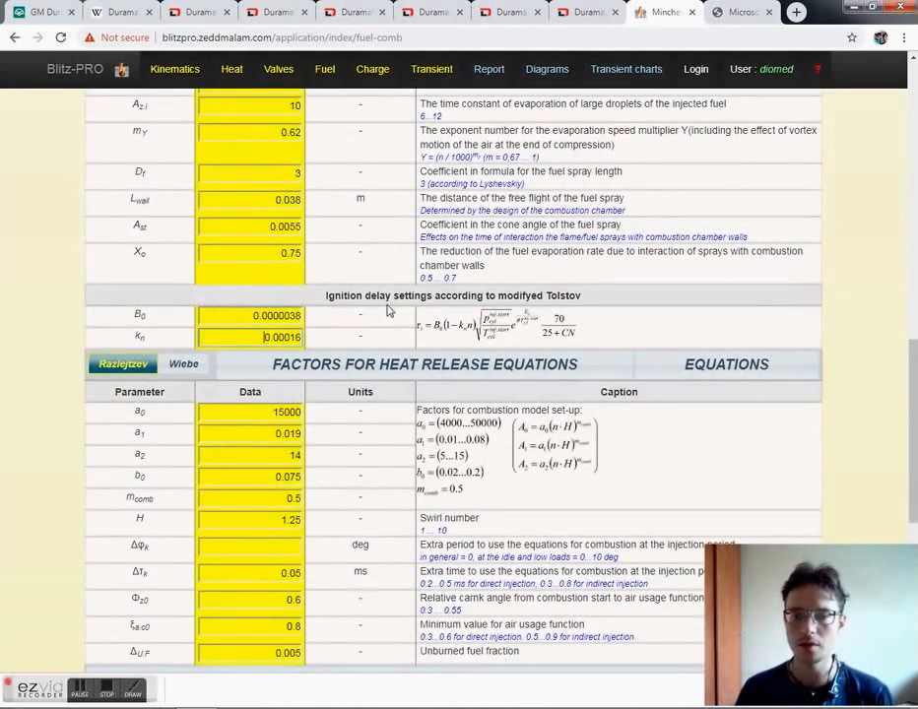
left_click(734, 12)
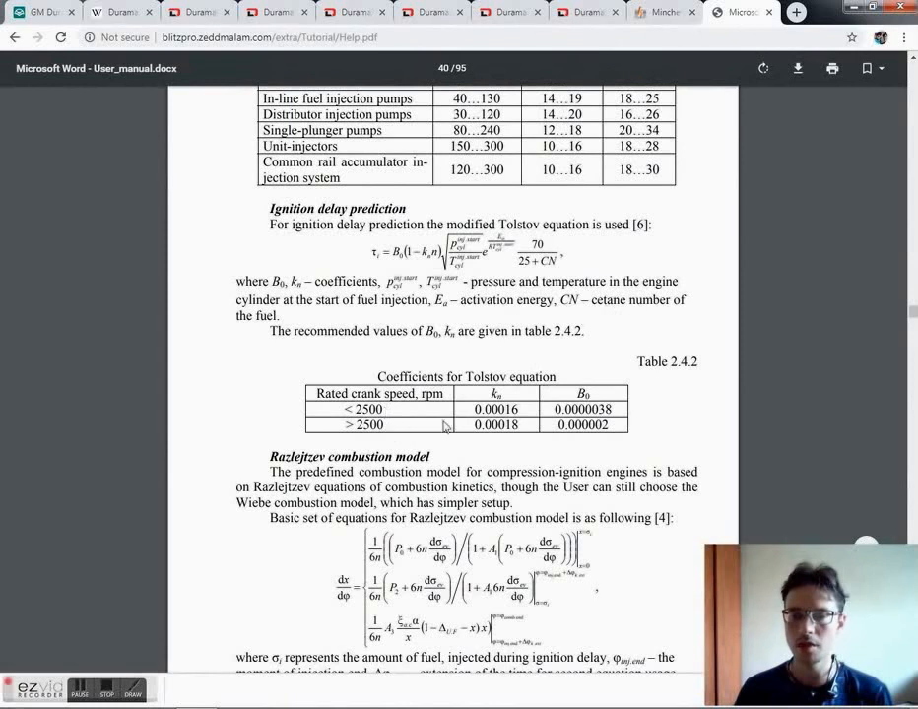
left_click_drag(509, 409, 516, 409)
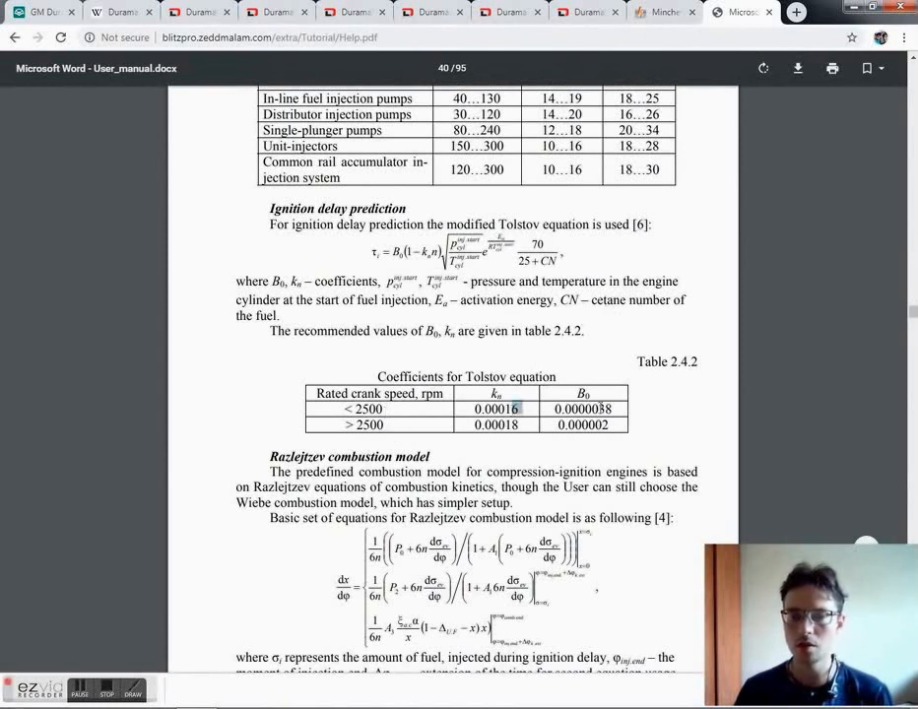
left_click(617, 404)
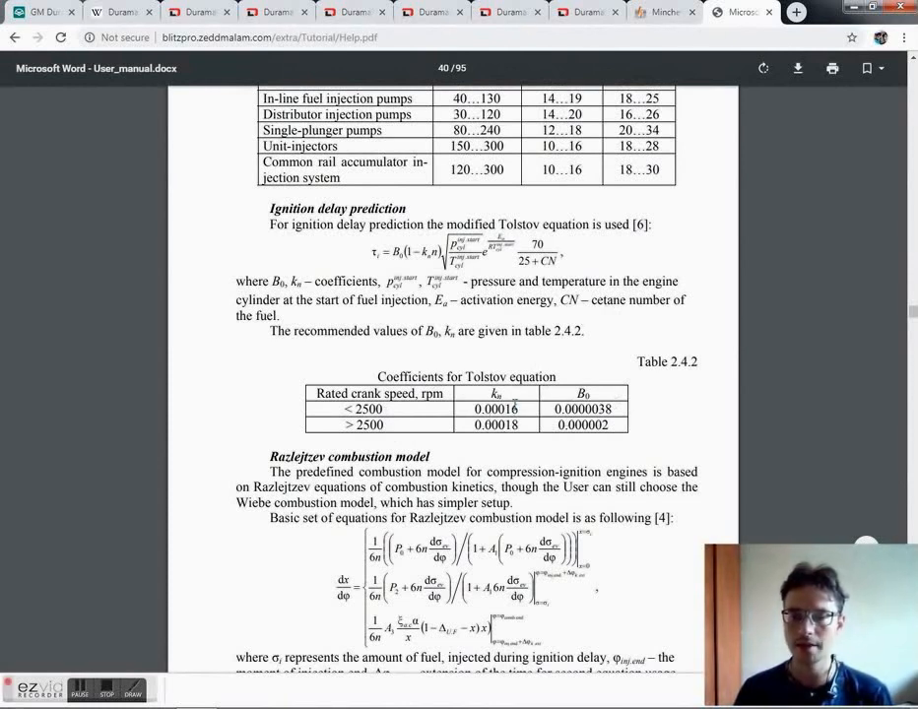
scroll(604, 395, "down", 2)
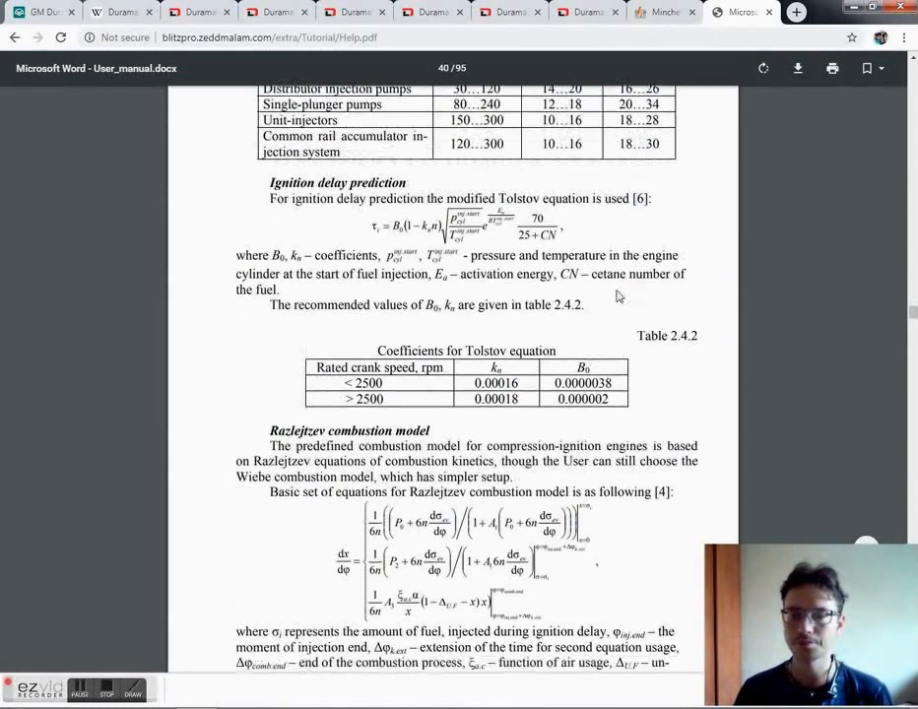
Step: Check the Blitz-PRO heat release factors against the recommended Razlejtzev combustion model values in Table 2.4.3 of the user manual
left_click(660, 12)
scroll(325, 382, "down", 2)
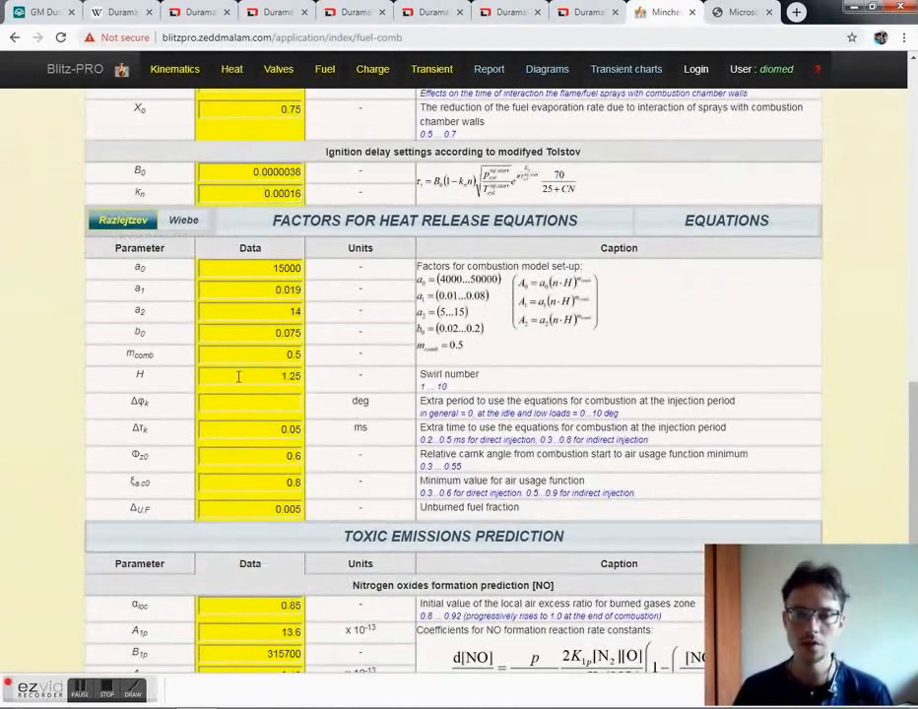
left_click(734, 15)
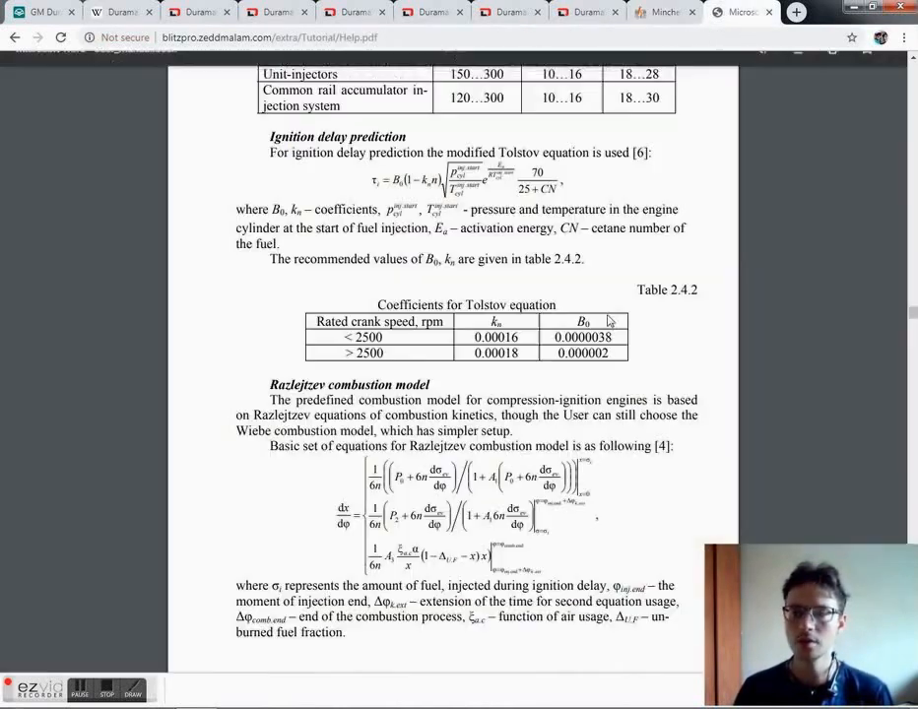
scroll(569, 344, "down", 7)
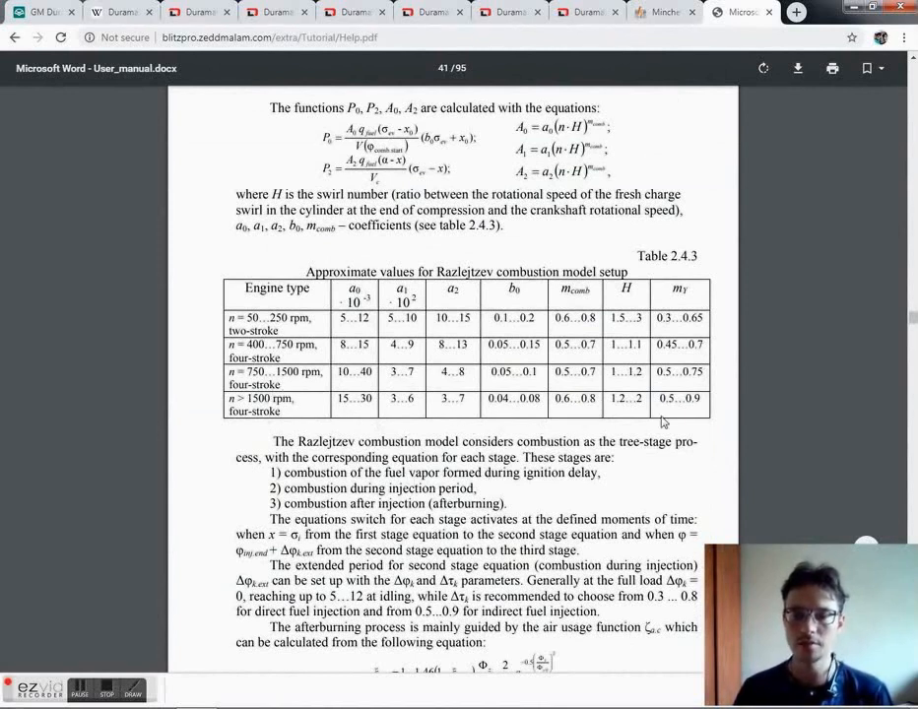
Step: Return to Blitz-PRO and show the Razlejtzev model factors diagram, slightly enlarged and placed beside the heat release data
left_click(660, 13)
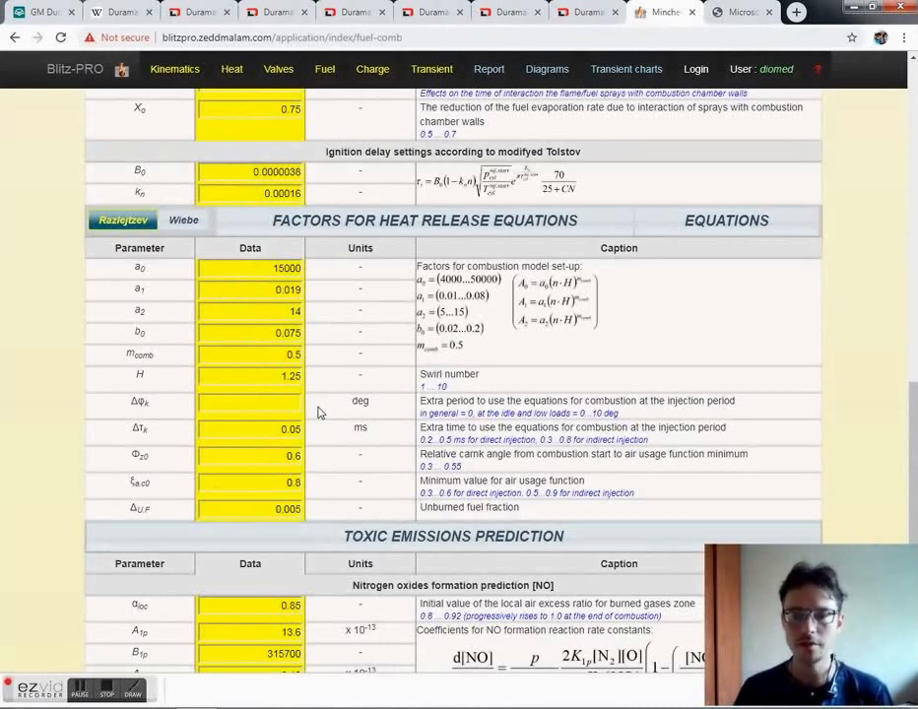
left_click(436, 230)
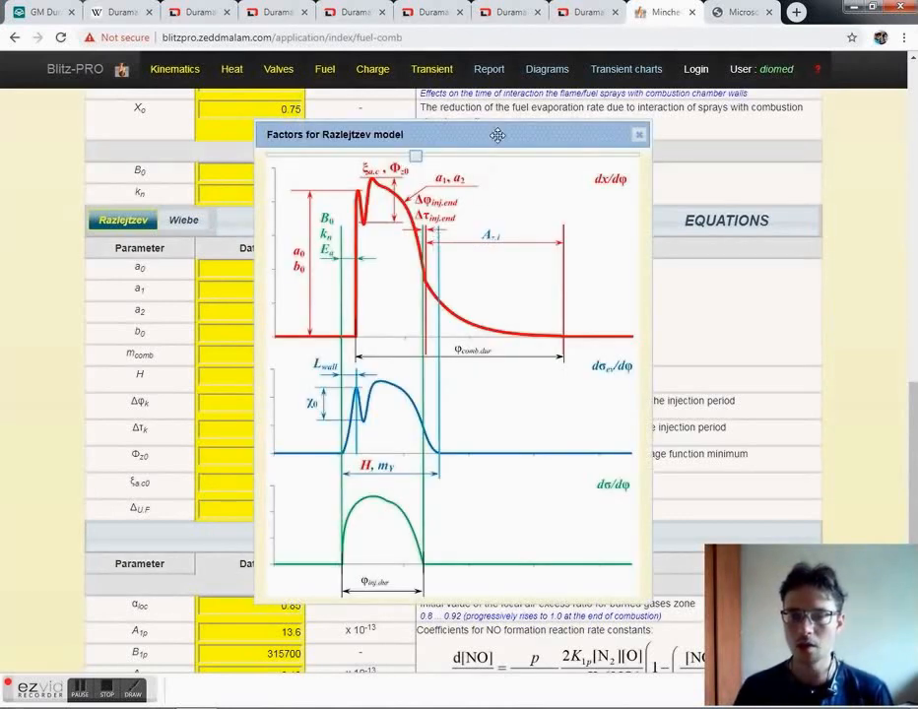
left_click_drag(496, 133, 572, 119)
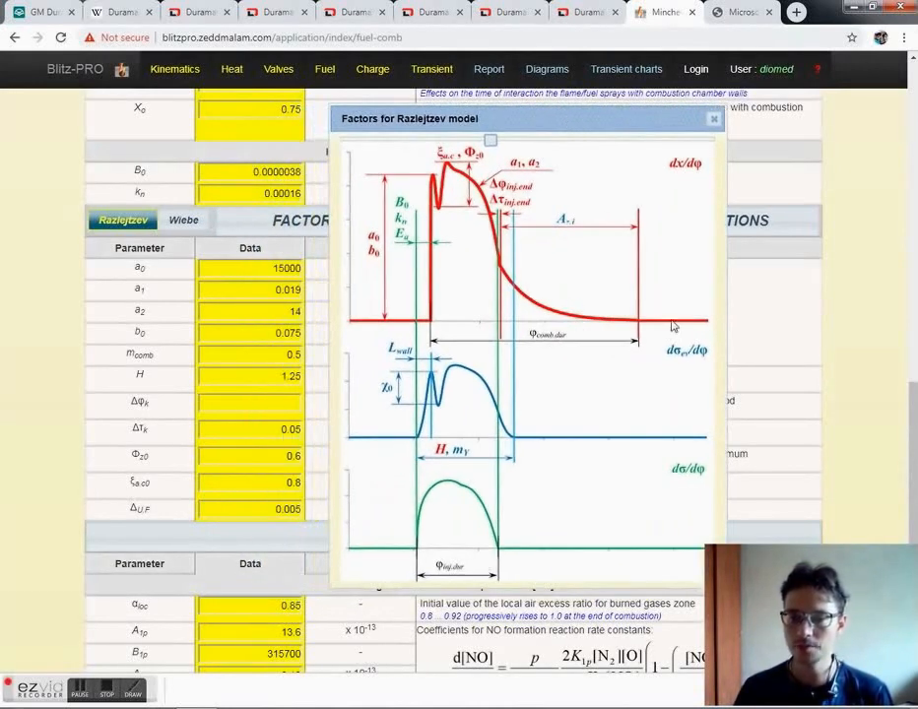
left_click_drag(494, 142, 498, 144)
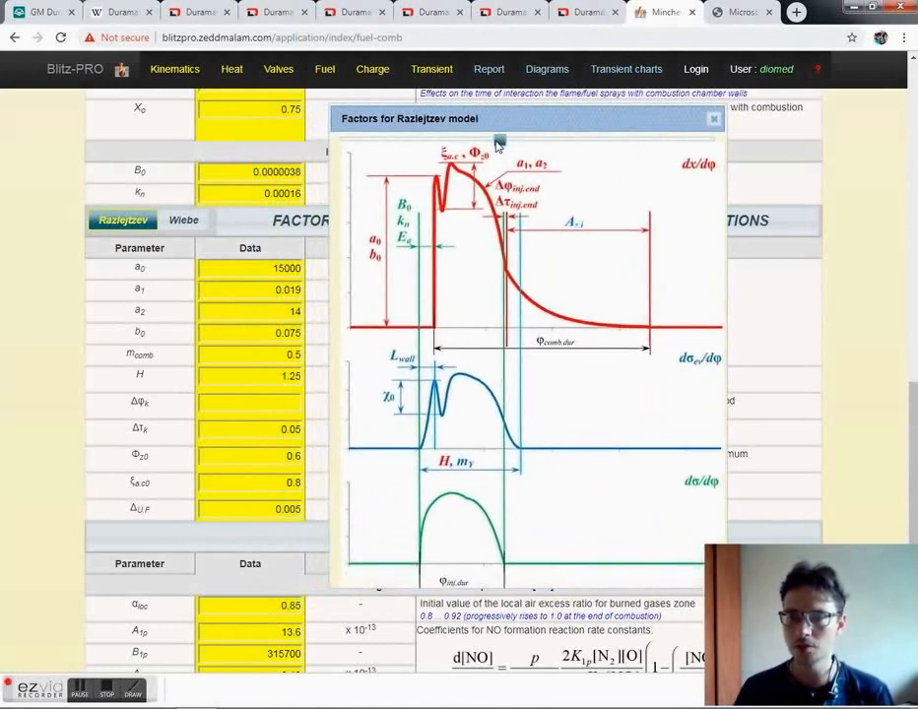
left_click_drag(566, 121, 553, 112)
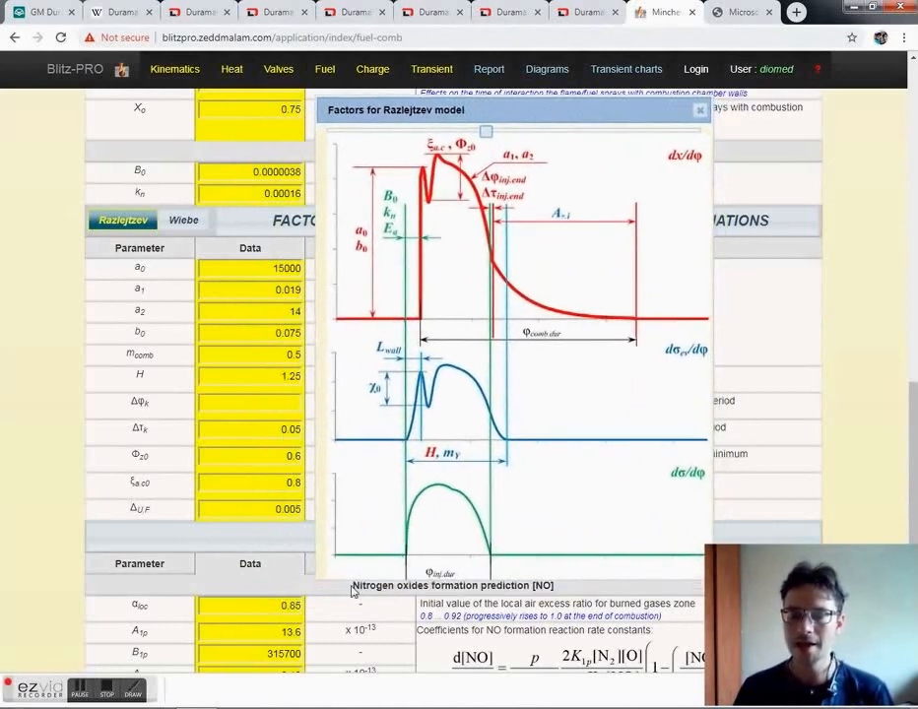
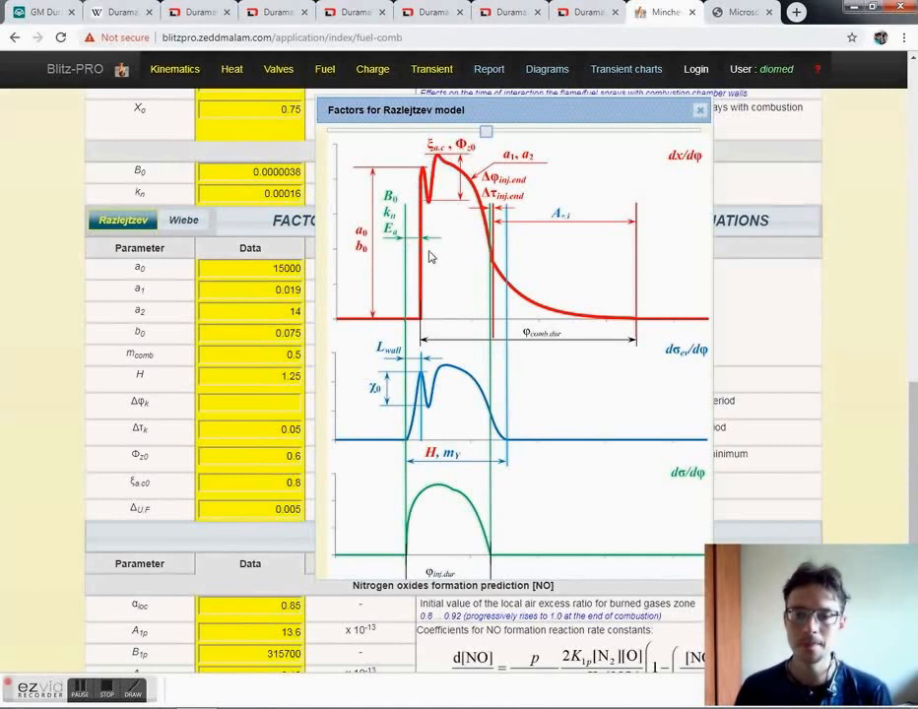
Step: Move the Razlejtzev diagram aside to read the heat release factors, and compare the air usage settings with Table 2.4.4 of the user manual
left_click_drag(502, 119, 459, 531)
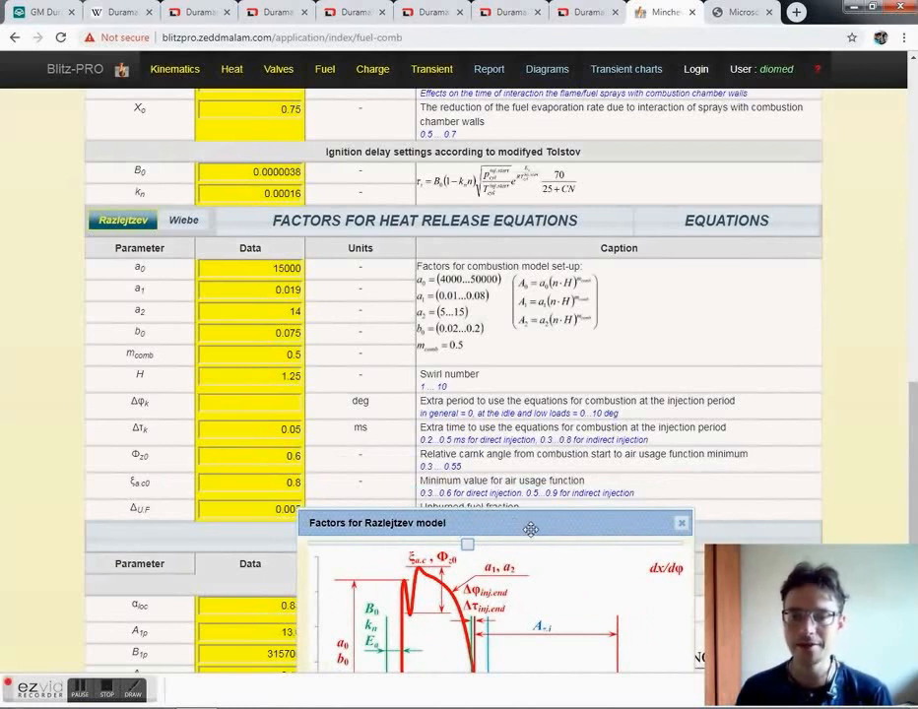
left_click_drag(530, 530, 564, 174)
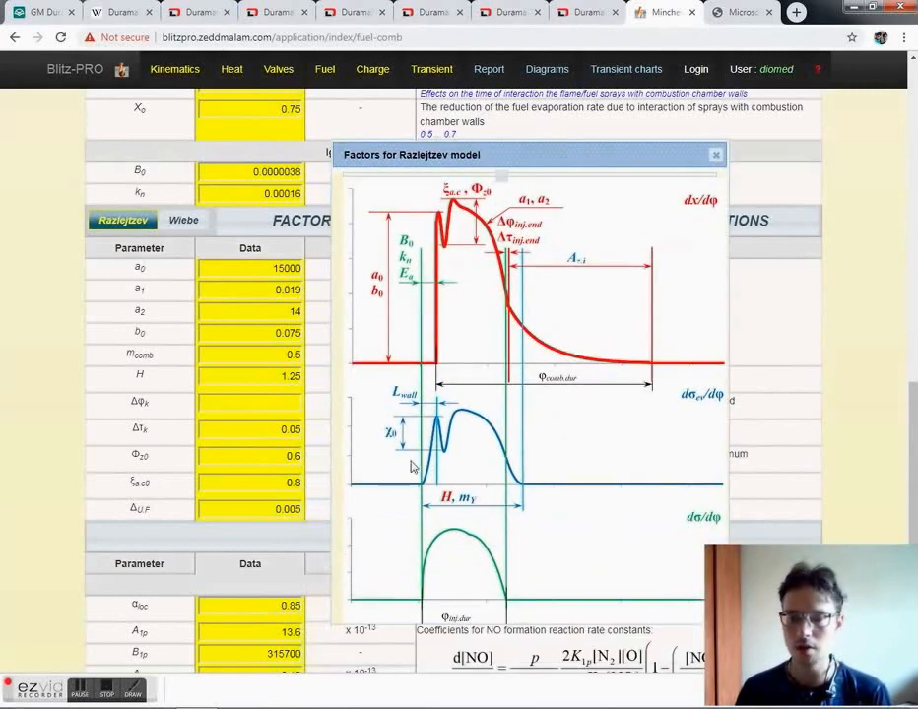
left_click(744, 10)
scroll(433, 404, "down", 8)
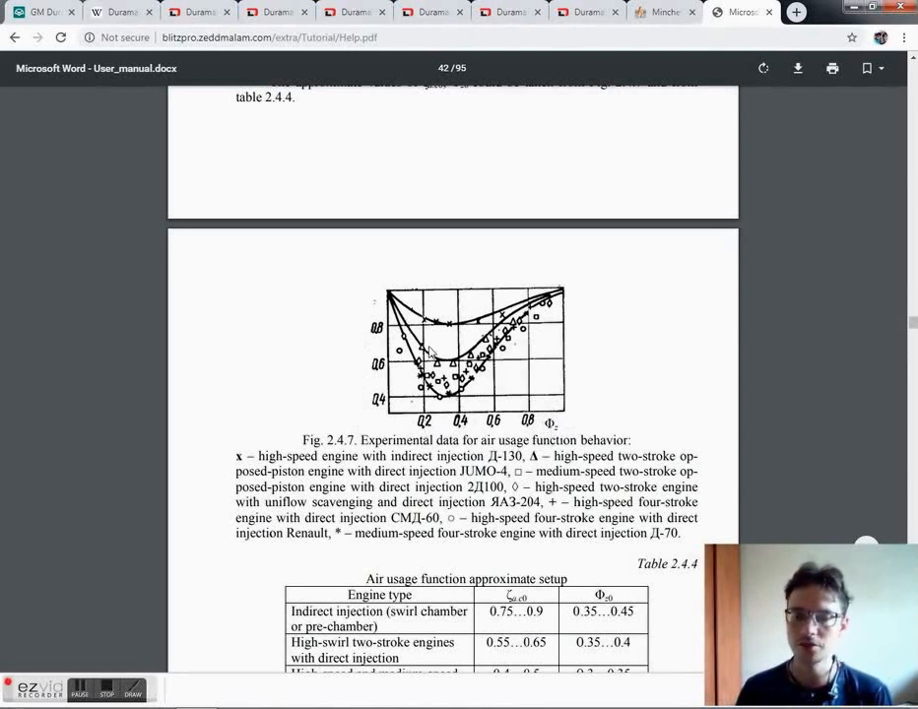
scroll(373, 301, "down", 3)
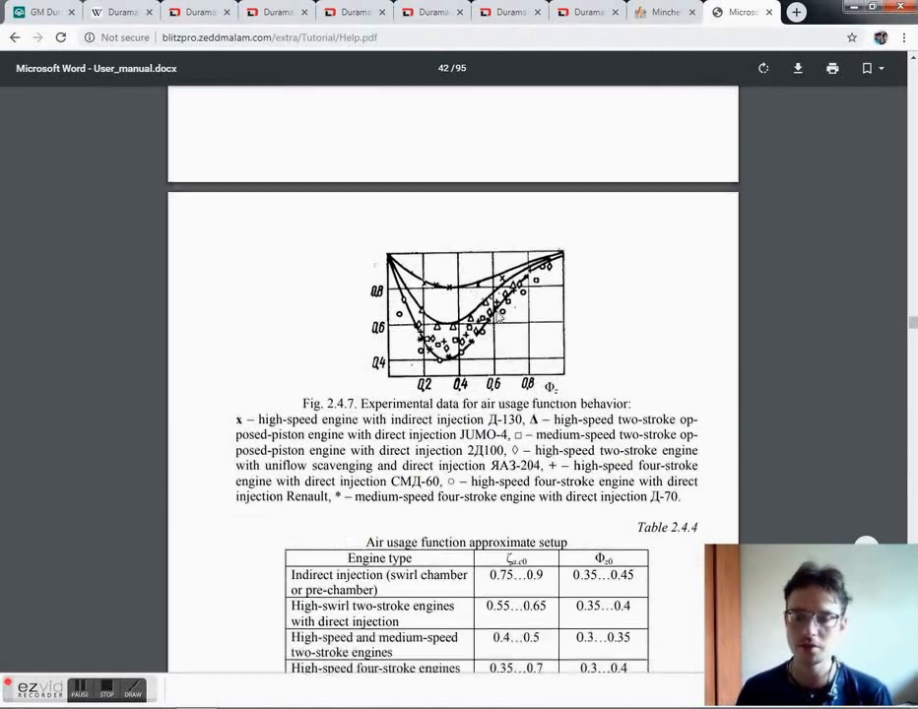
scroll(394, 302, "down", 2)
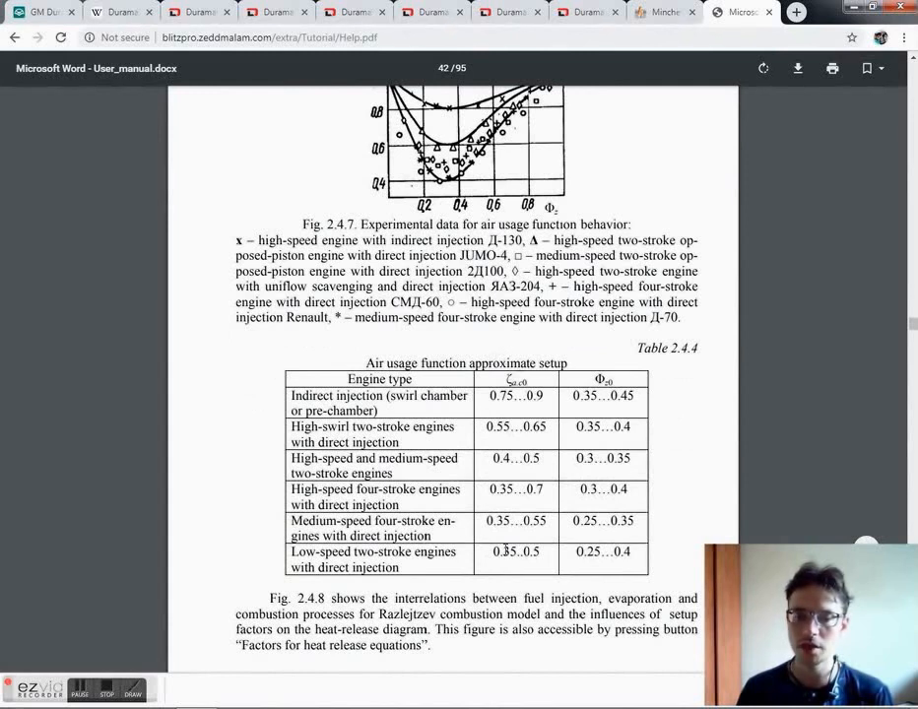
scroll(505, 550, "down", 2)
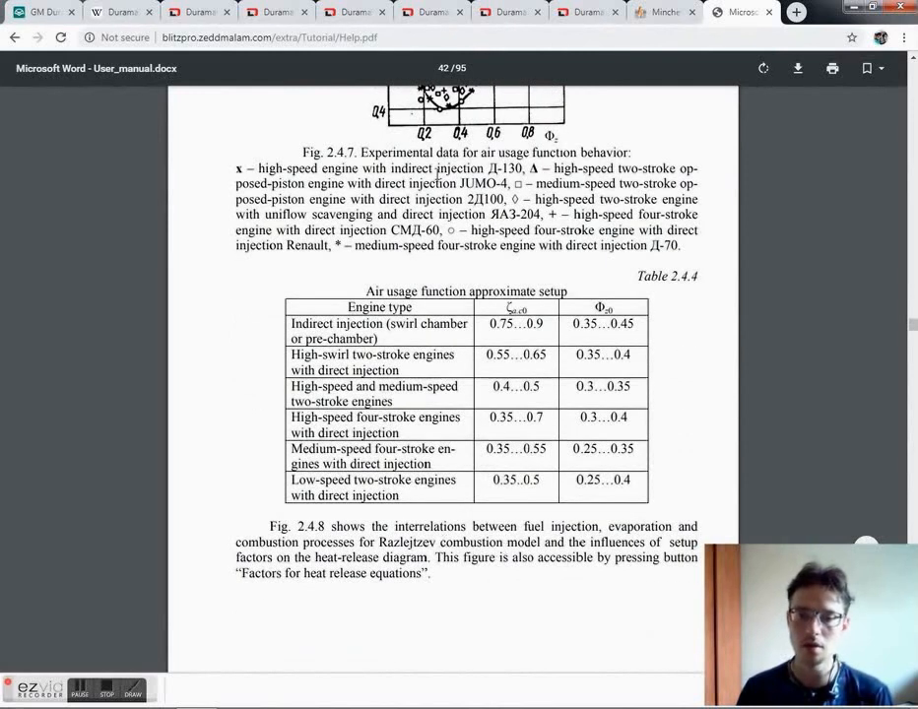
Step: Back in Blitz-PRO, check the heat release factors against their recommended ranges and the Razlejtzev model factors diagram, and close the diagram
left_click(664, 13)
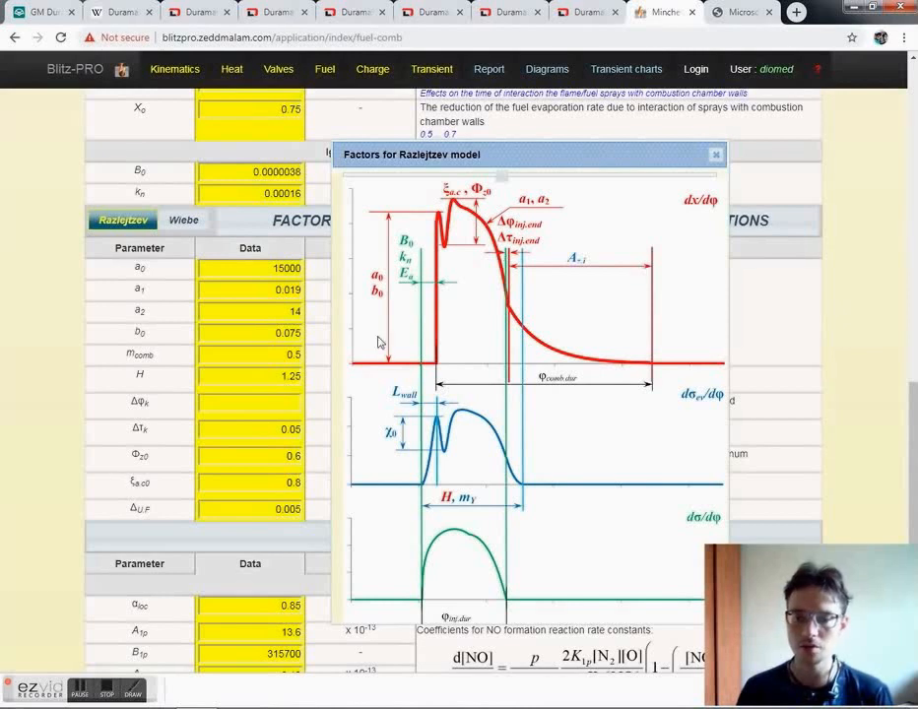
left_click(716, 157)
scroll(296, 281, "down", 1)
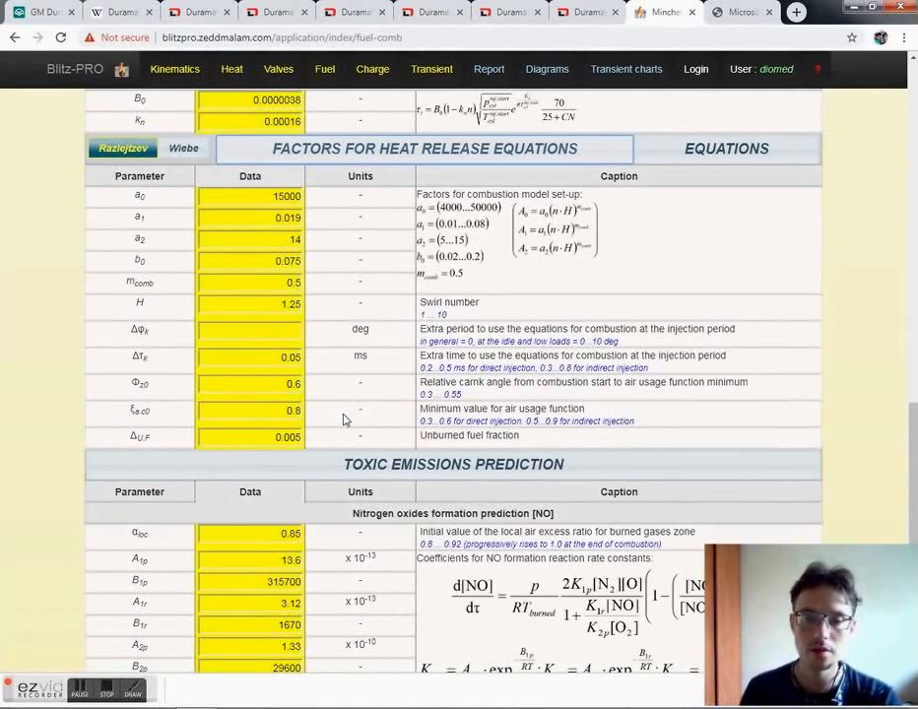
scroll(340, 423, "up", 1)
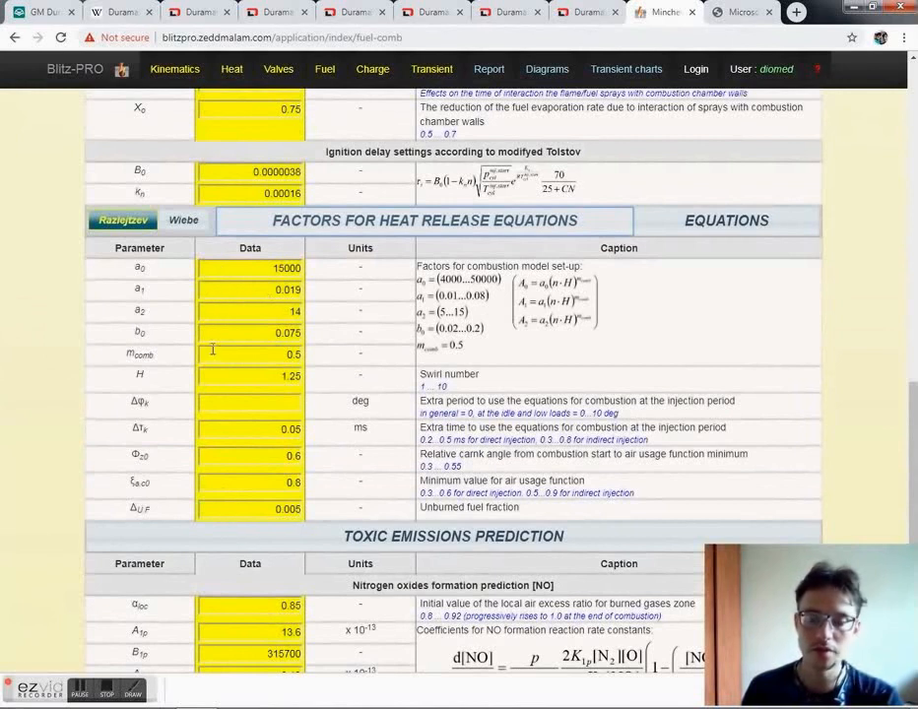
left_click(457, 236)
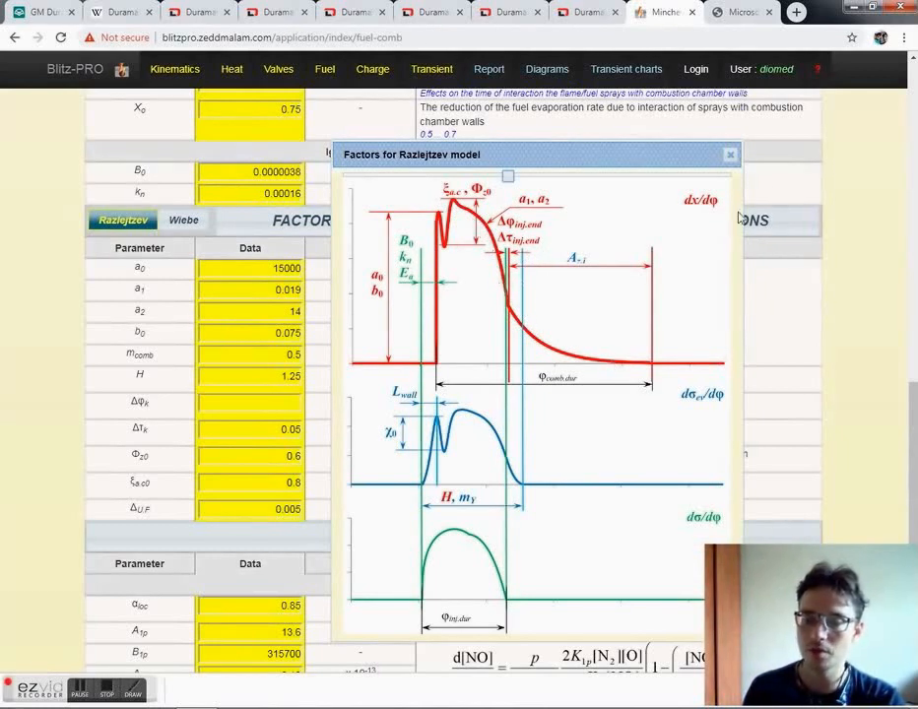
left_click(730, 154)
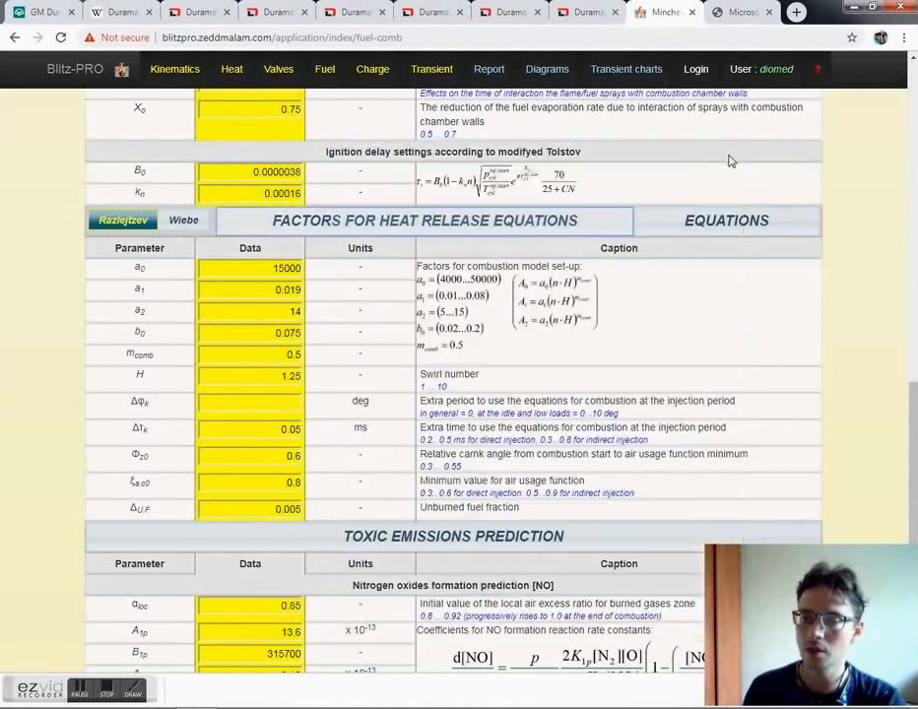
Step: View the Razlejtzev heat release model equations at an enlarged size and close them
left_click(652, 220)
left_click_drag(416, 325, 689, 320)
left_click_drag(592, 299, 522, 239)
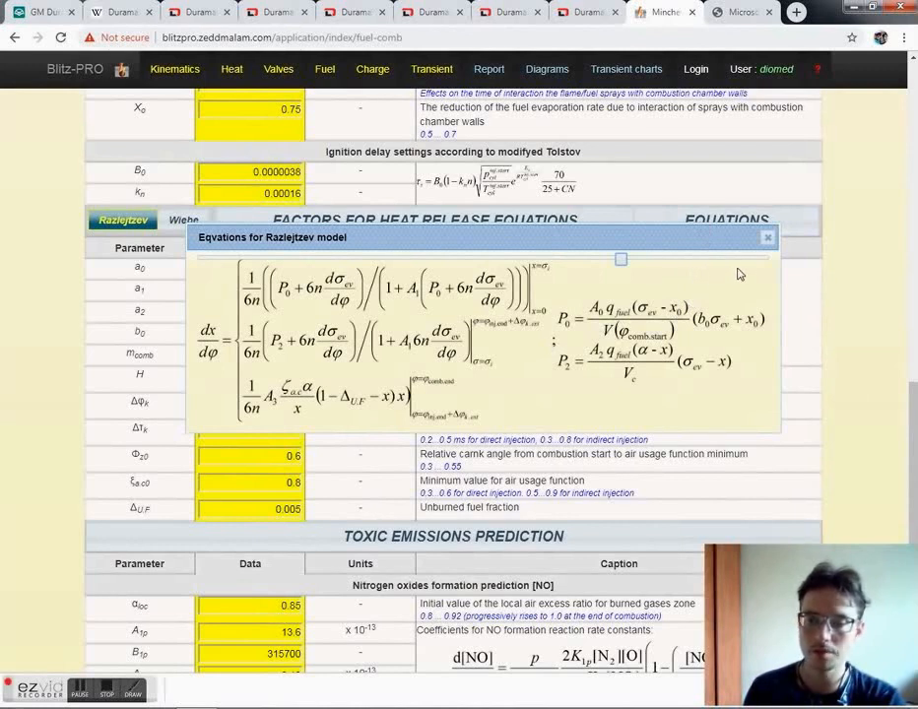
left_click(767, 238)
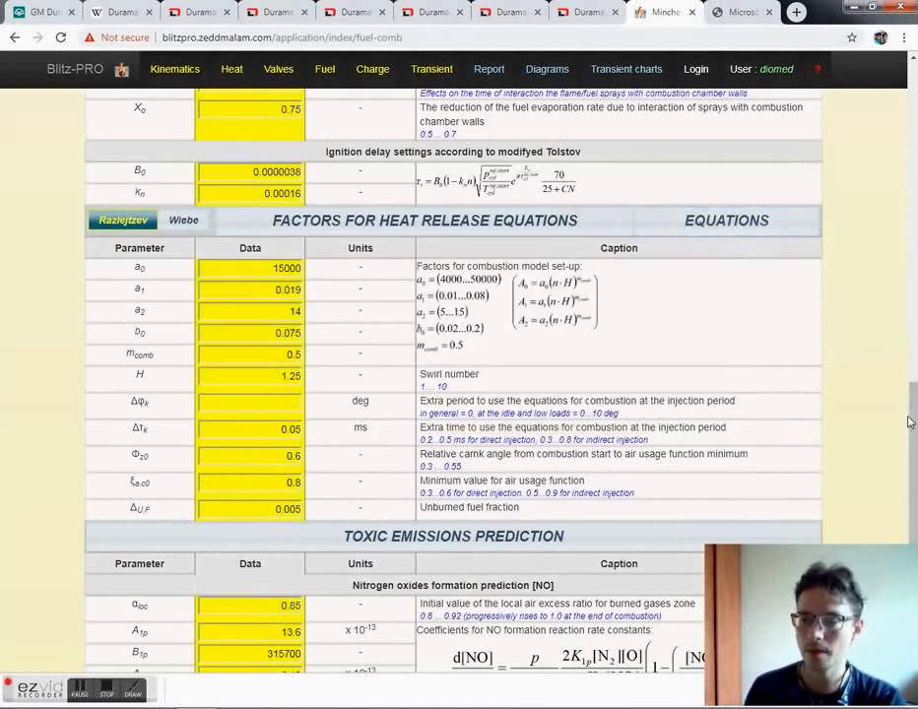
Step: Look over the toxic emissions prediction coefficients, the fuel properties and the injection timing data
scroll(908, 426, "down", 3)
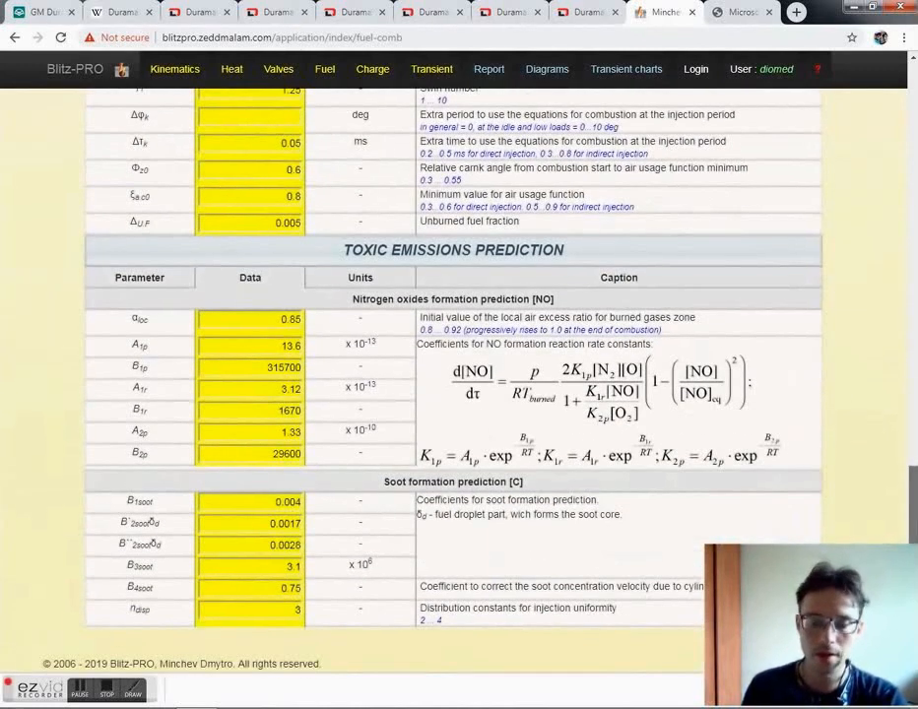
scroll(453, 374, "up", 15)
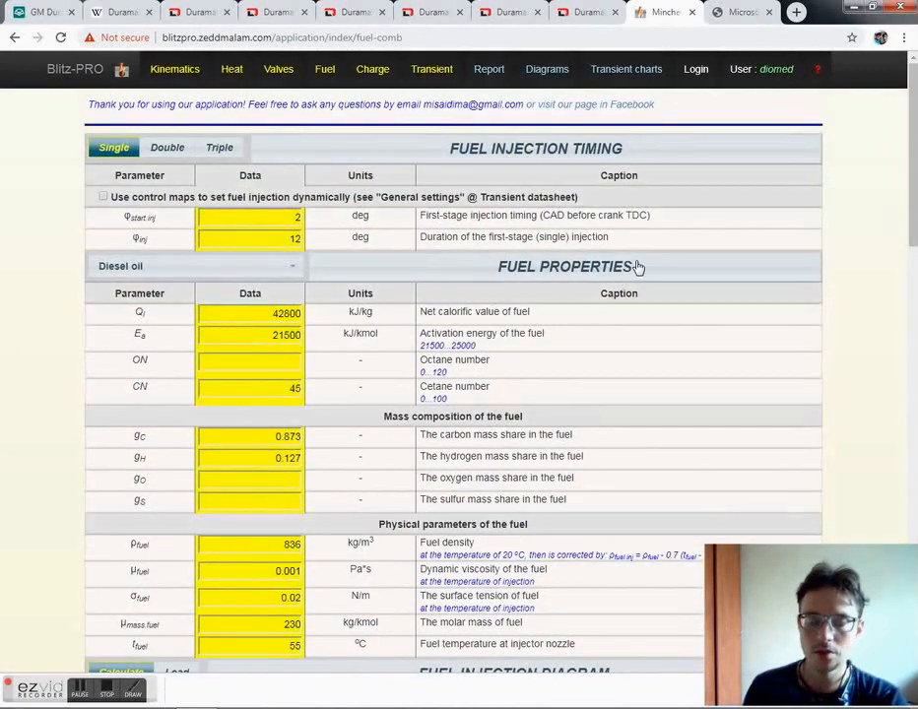
scroll(350, 313, "down", 3)
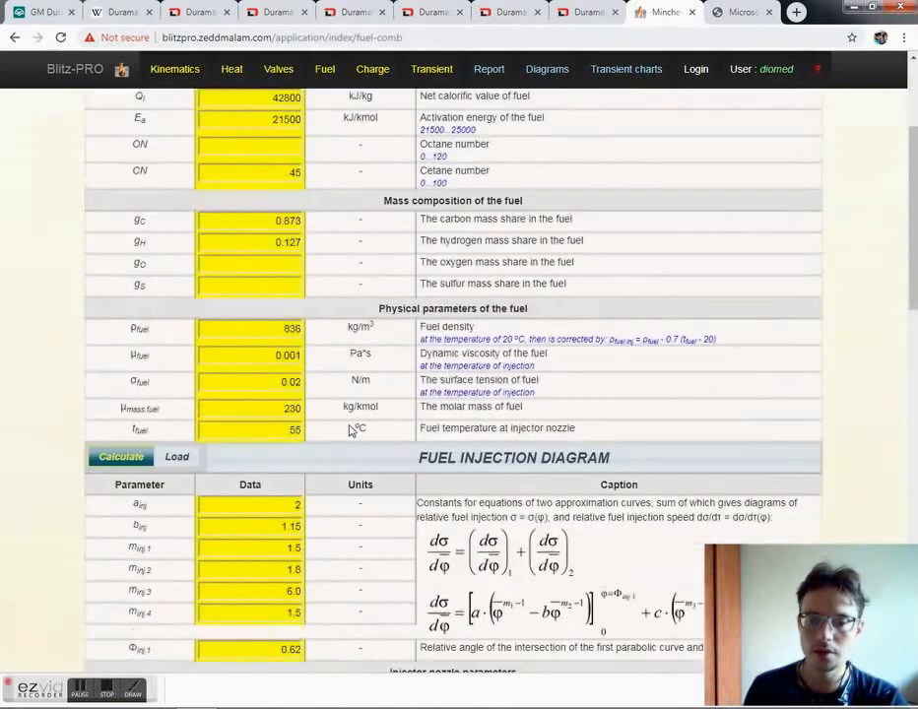
scroll(345, 433, "up", 3)
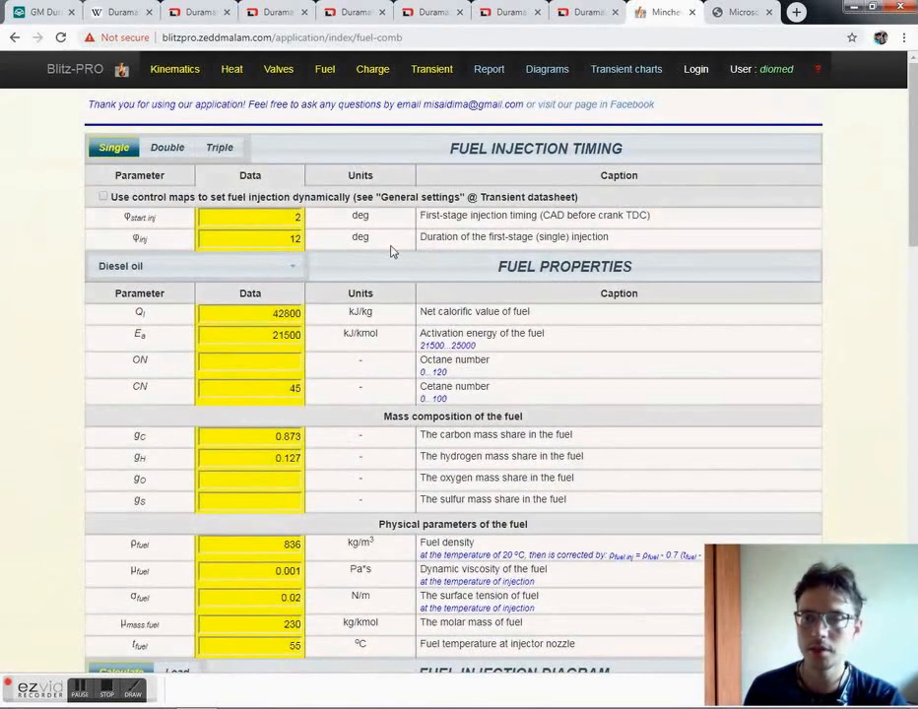
Step: Run the engine calculation with the existing solution options and close the calculations setup once it finishes
left_click(120, 71)
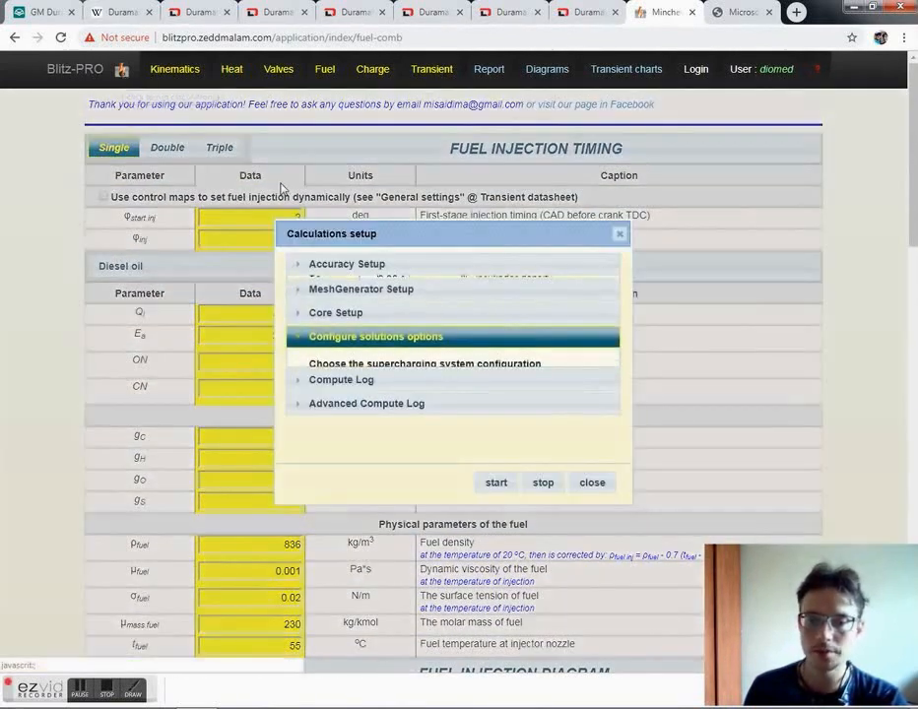
left_click(489, 482)
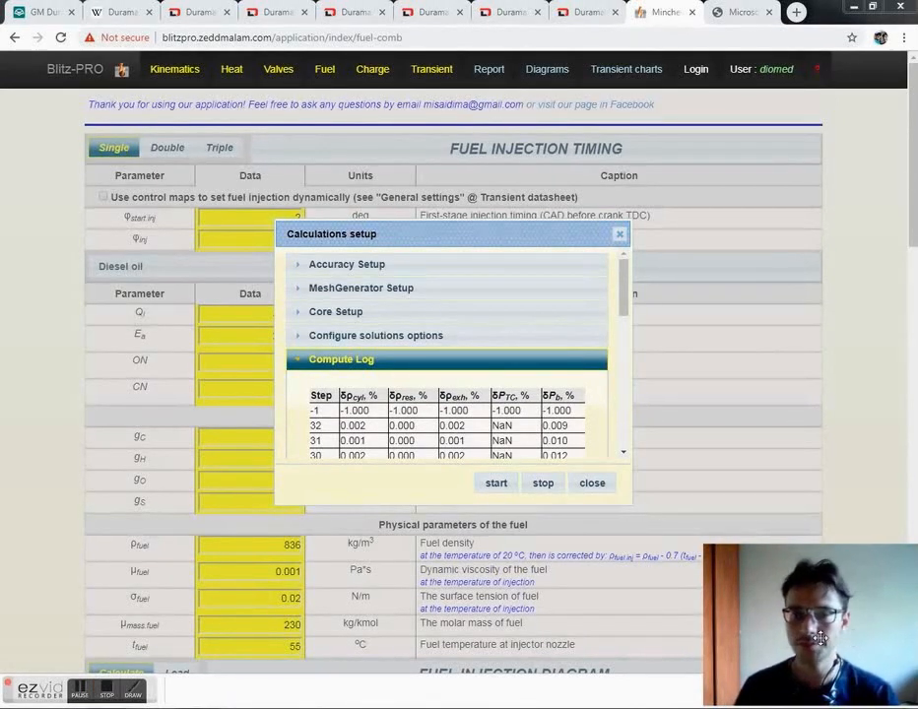
left_click(592, 483)
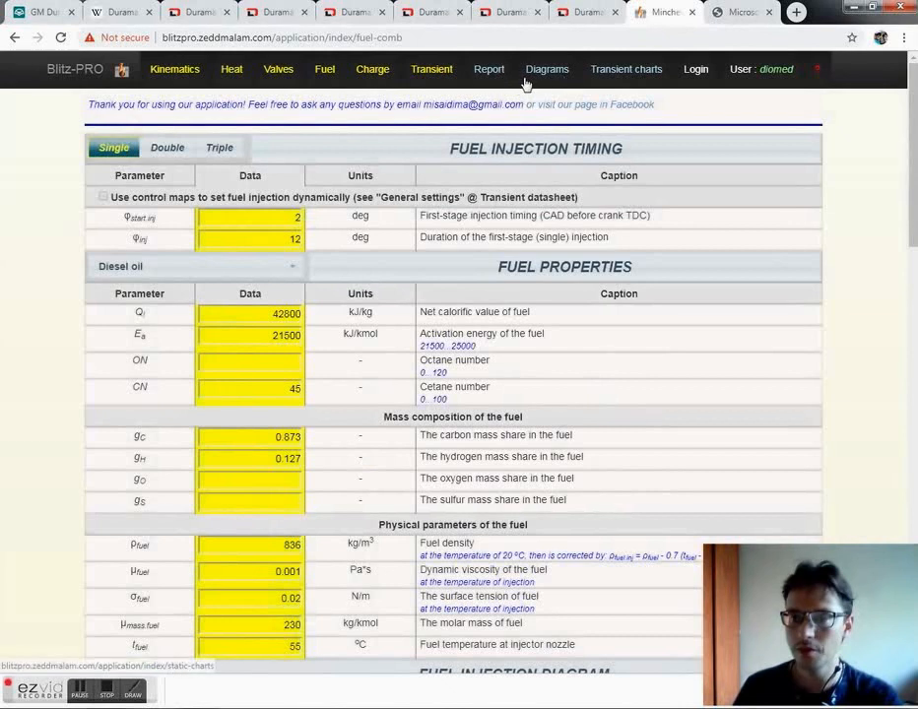
Step: Open the calculation report in a new browser tab and review the brake performance, gas exchange, and maximum in-cylinder pressure and temperature results
right_click(495, 67)
left_click(542, 82)
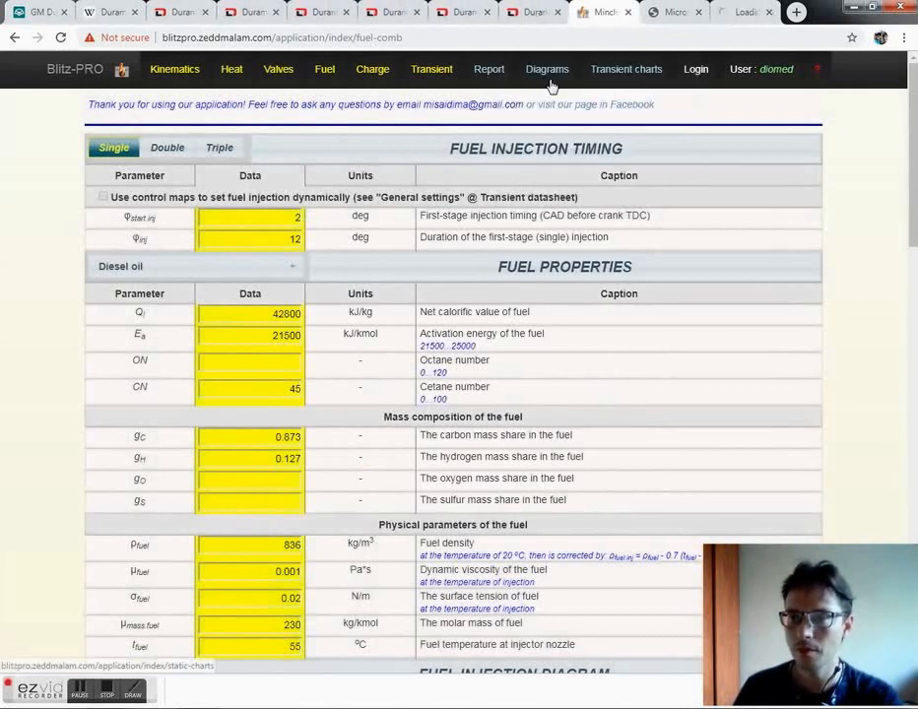
left_click(749, 14)
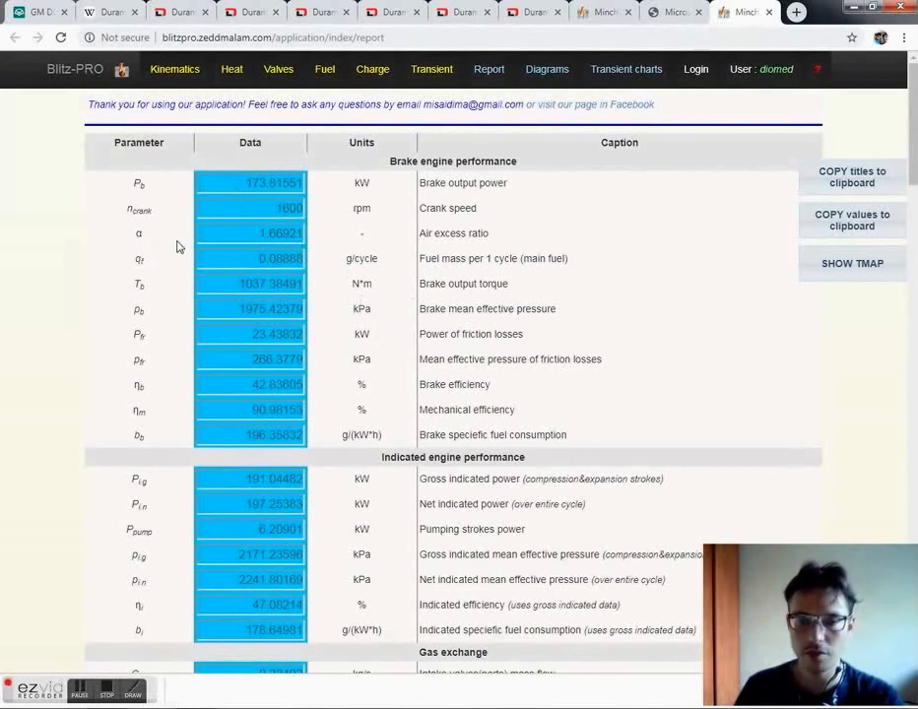
scroll(186, 295, "down", 2)
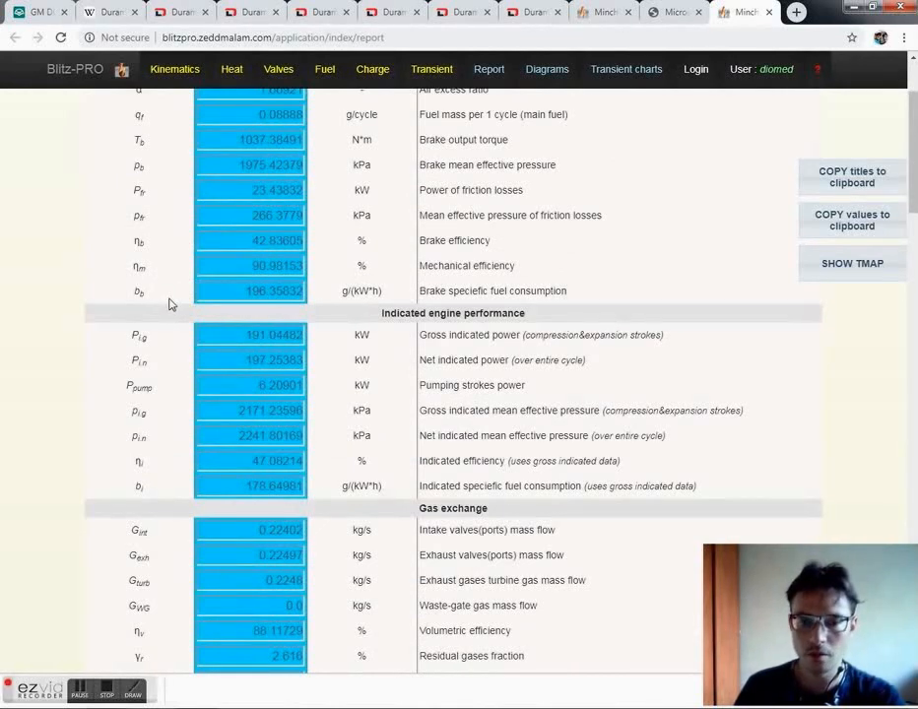
scroll(169, 305, "down", 6)
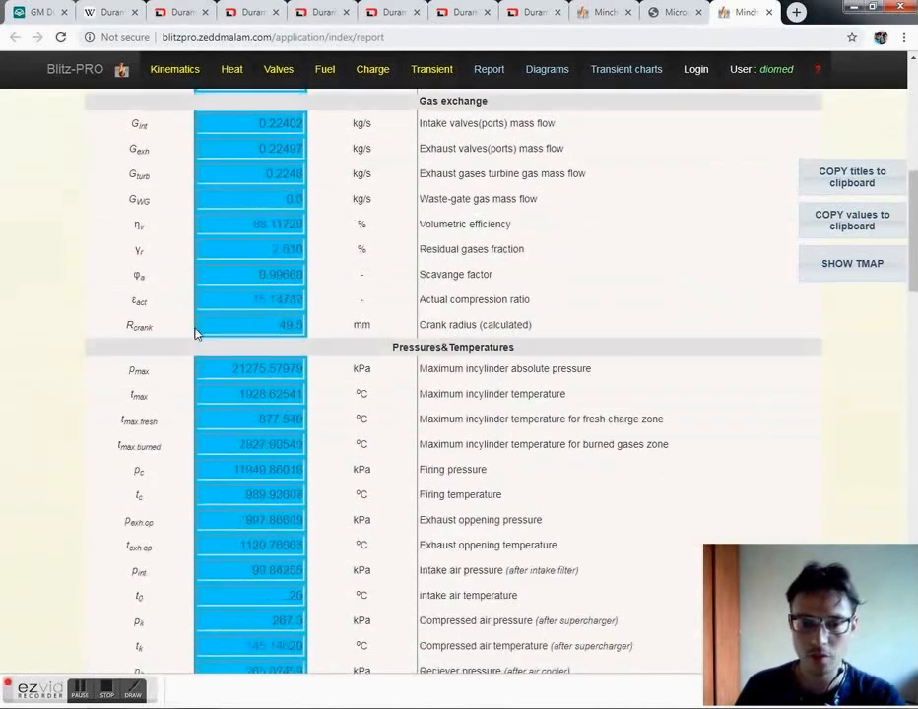
scroll(195, 334, "down", 3)
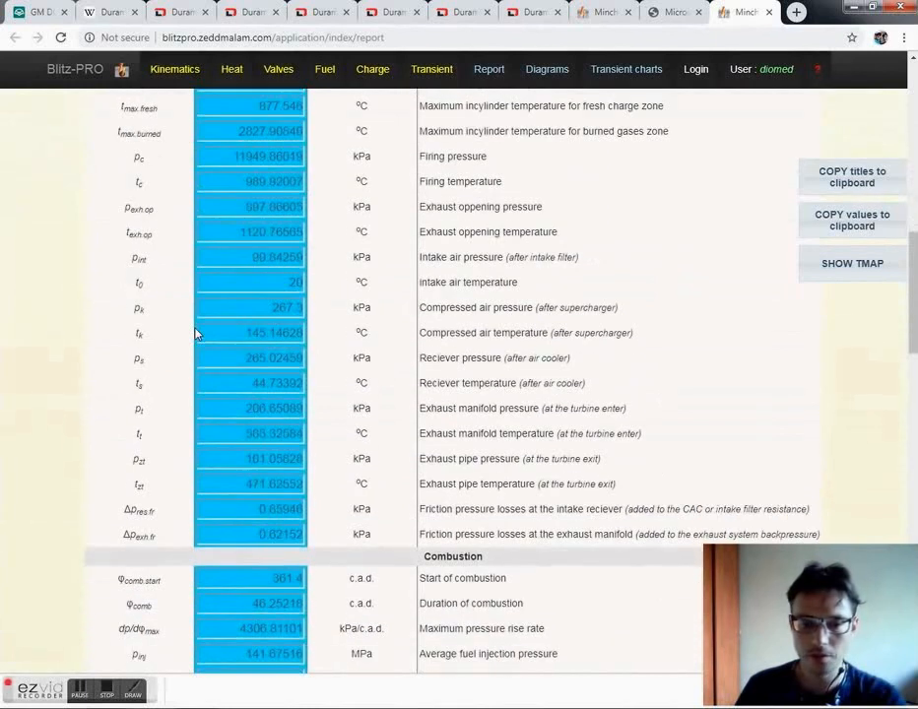
scroll(196, 334, "up", 1)
scroll(196, 332, "up", 1)
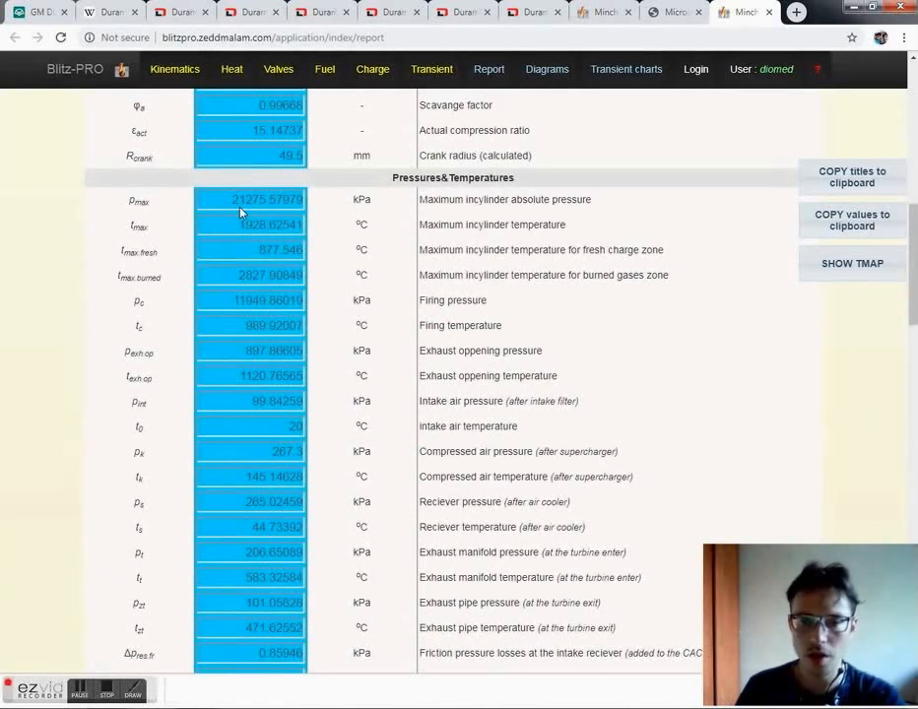
Step: Examine the report's combustion results, especially the maximum pressure rise rate and average fuel injection pressure
scroll(237, 286, "down", 4)
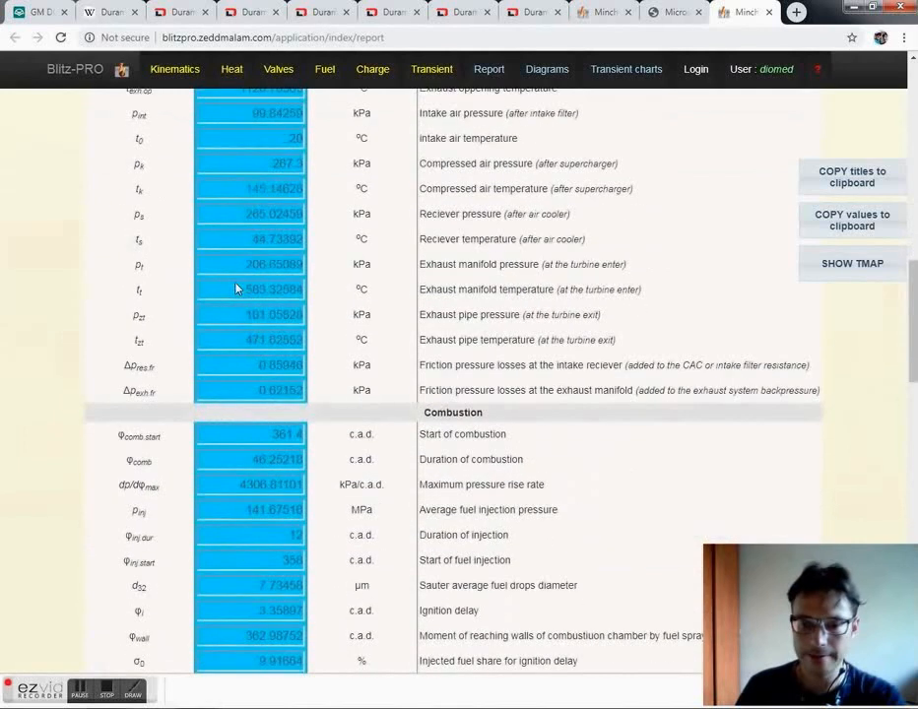
scroll(236, 289, "down", 2)
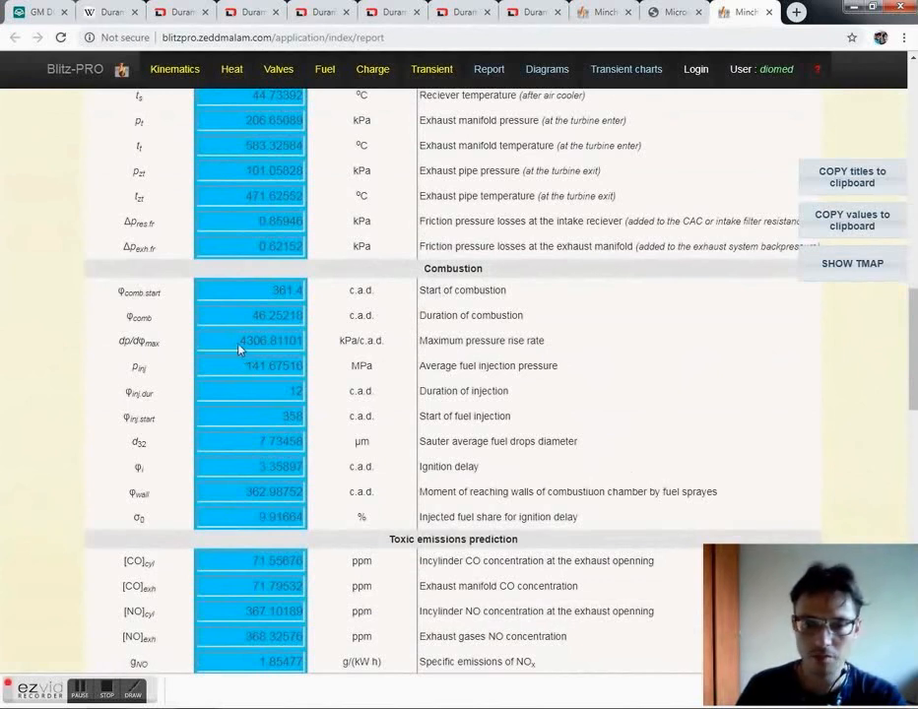
left_click(284, 344)
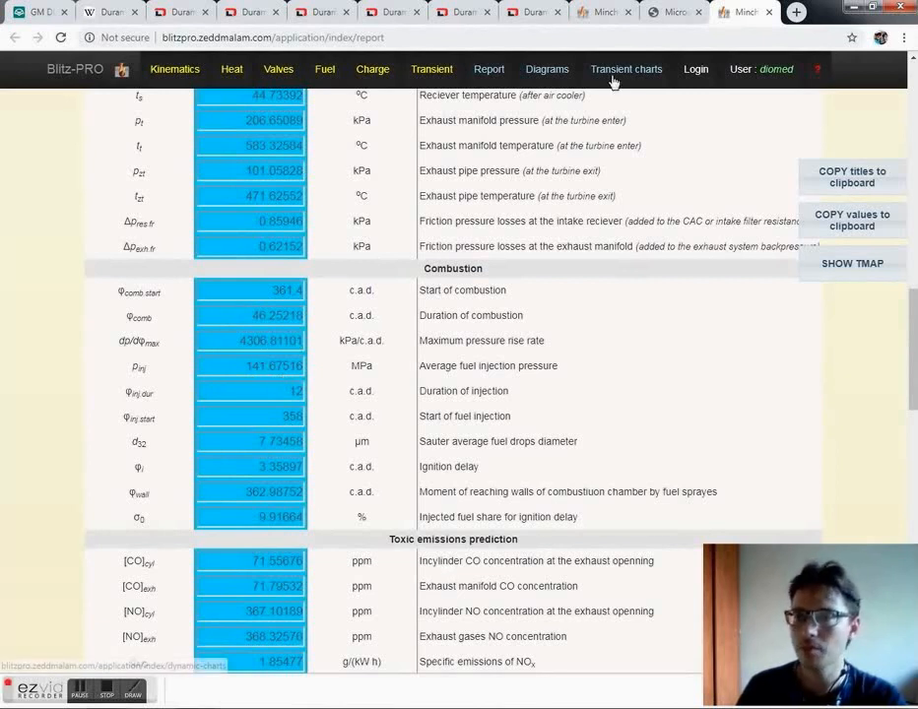
Step: Open the diagrams page in a new browser tab and load the indicated and combustion diagrams
right_click(543, 75)
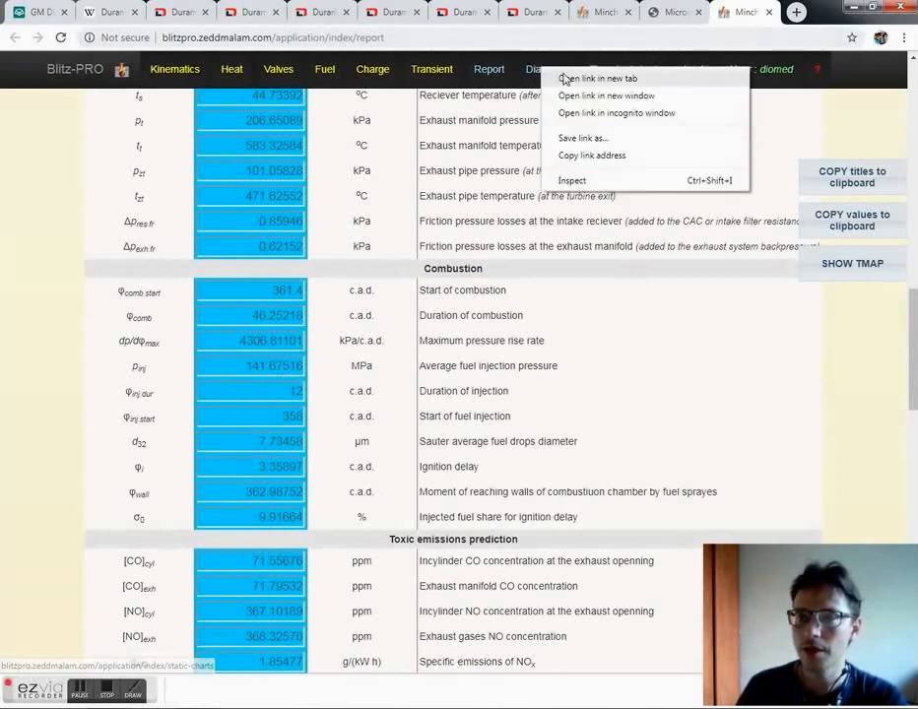
left_click(567, 77)
left_click(755, 14)
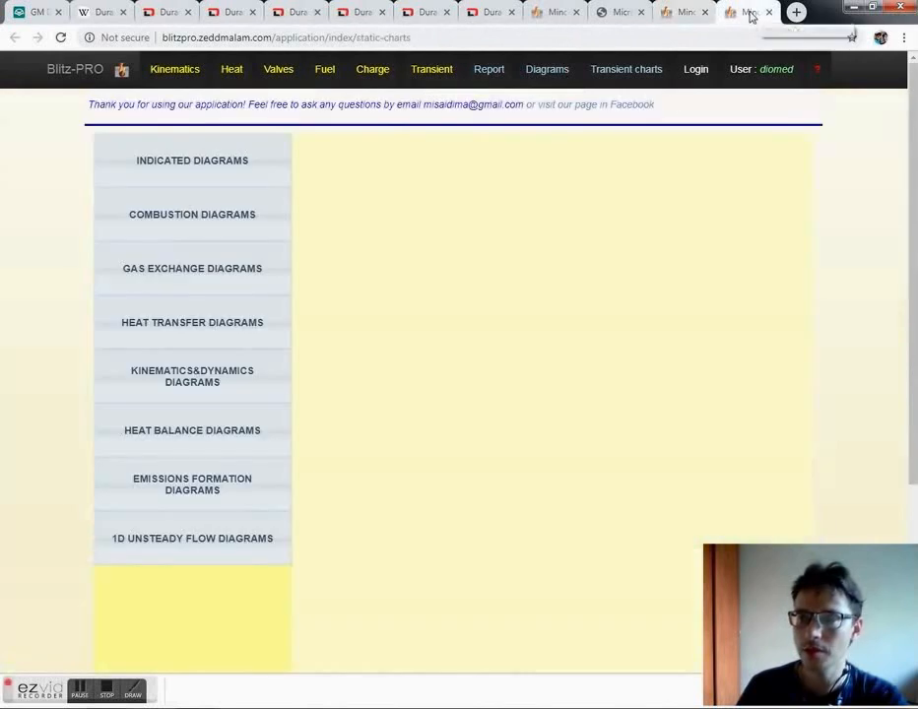
left_click(267, 159)
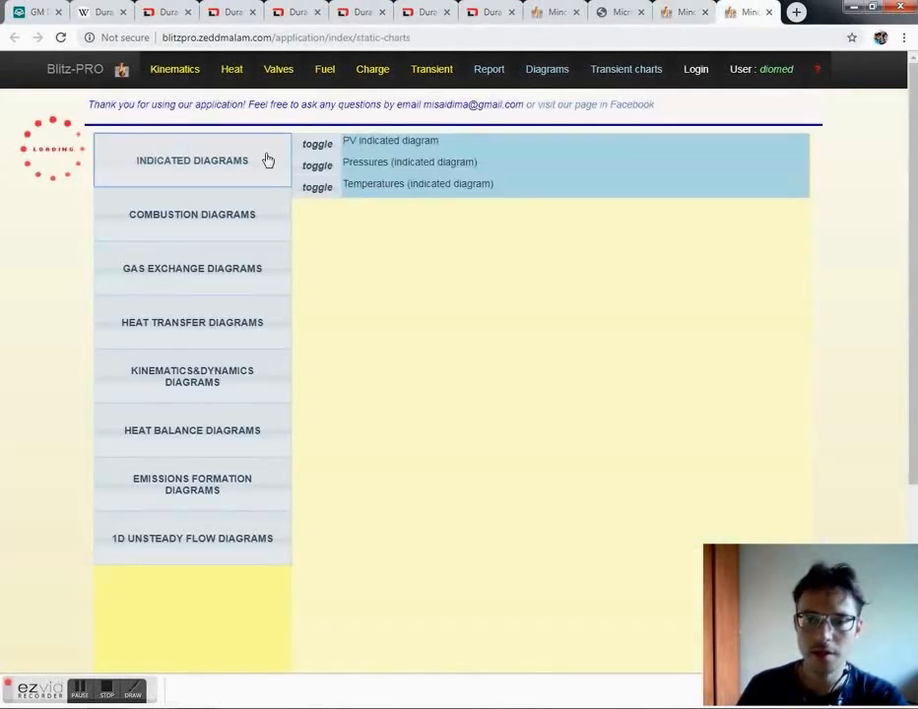
left_click(241, 213)
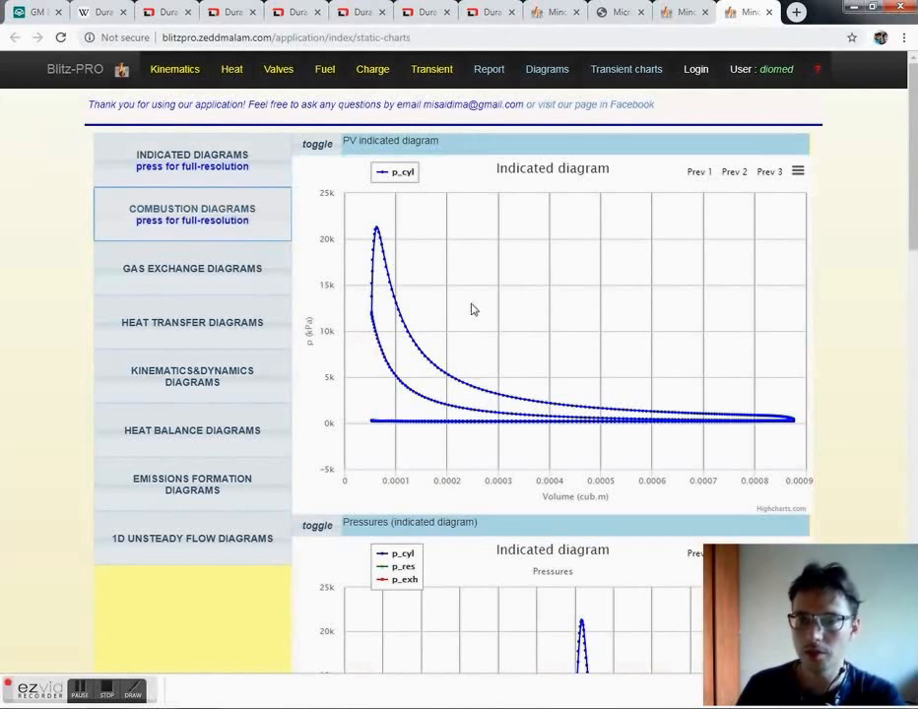
Step: Reload the indicated diagrams in full resolution
scroll(476, 309, "down", 2)
scroll(476, 309, "up", 2)
left_click(235, 171)
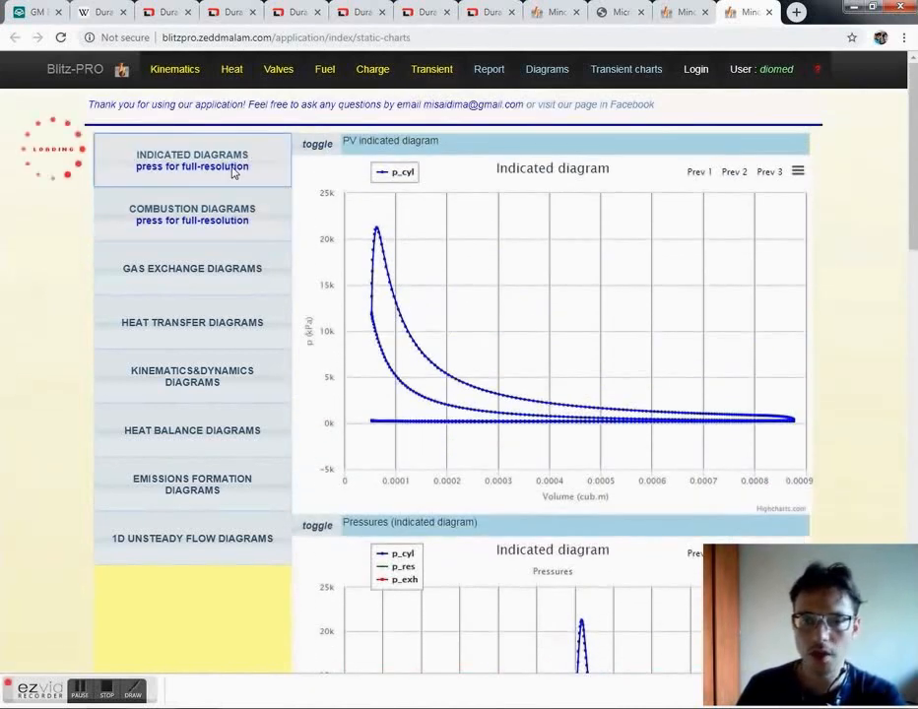
Step: Reload the combustion diagrams in full resolution
left_click(233, 219)
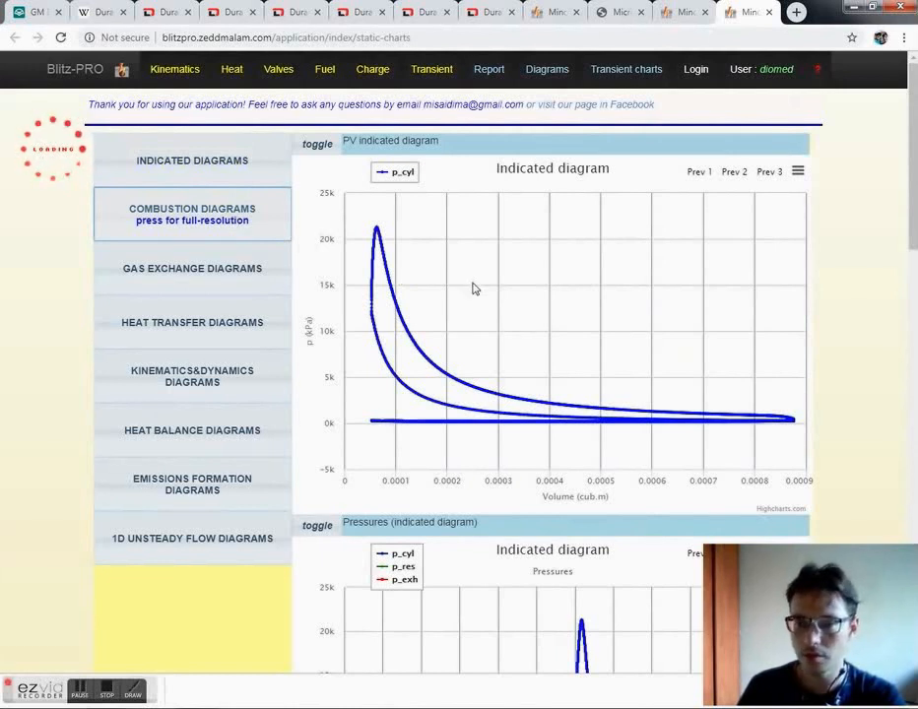
scroll(471, 286, "down", 3)
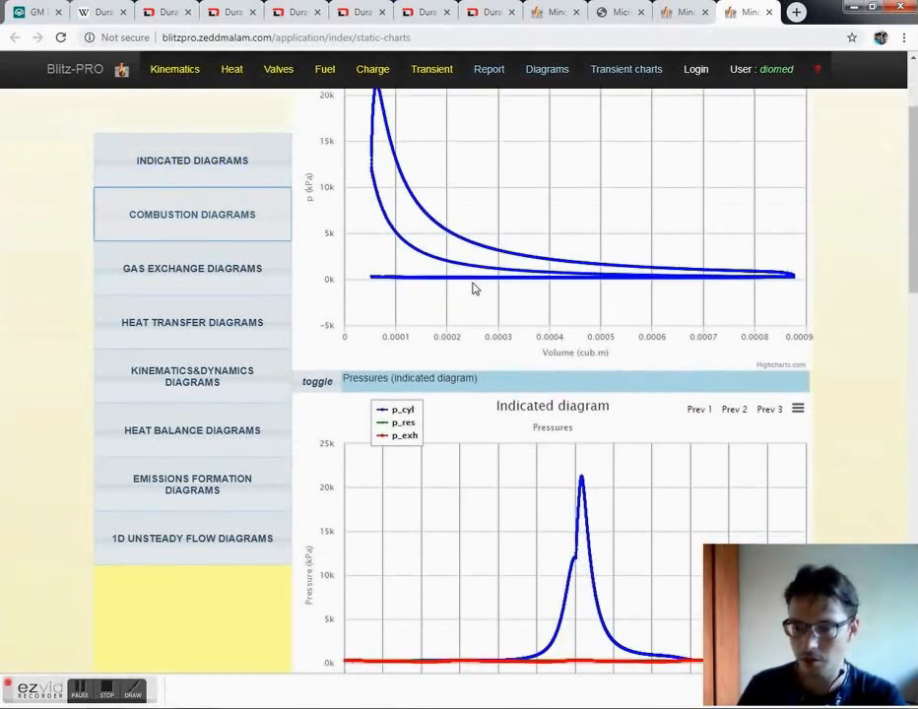
scroll(473, 289, "up", 1)
Step: Zoom the Pressures indicated diagram in on the cylinder pressure peak just after 360 CAD and compare it with the PV indicated diagram
scroll(473, 289, "down", 3)
mouse_move(616, 611)
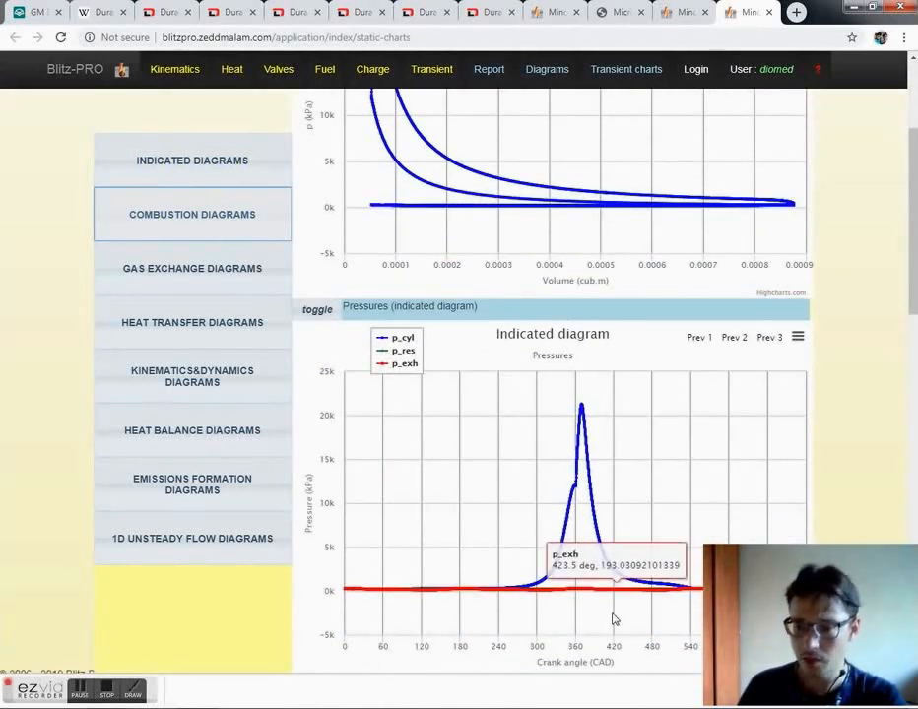
left_click_drag(613, 618, 565, 404)
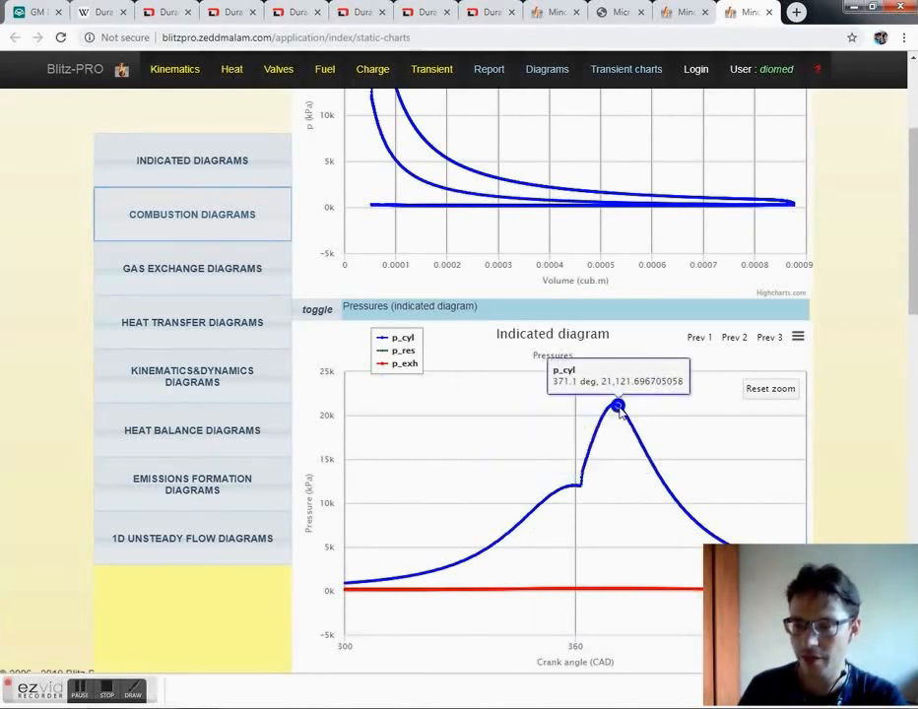
left_click_drag(591, 503, 562, 458)
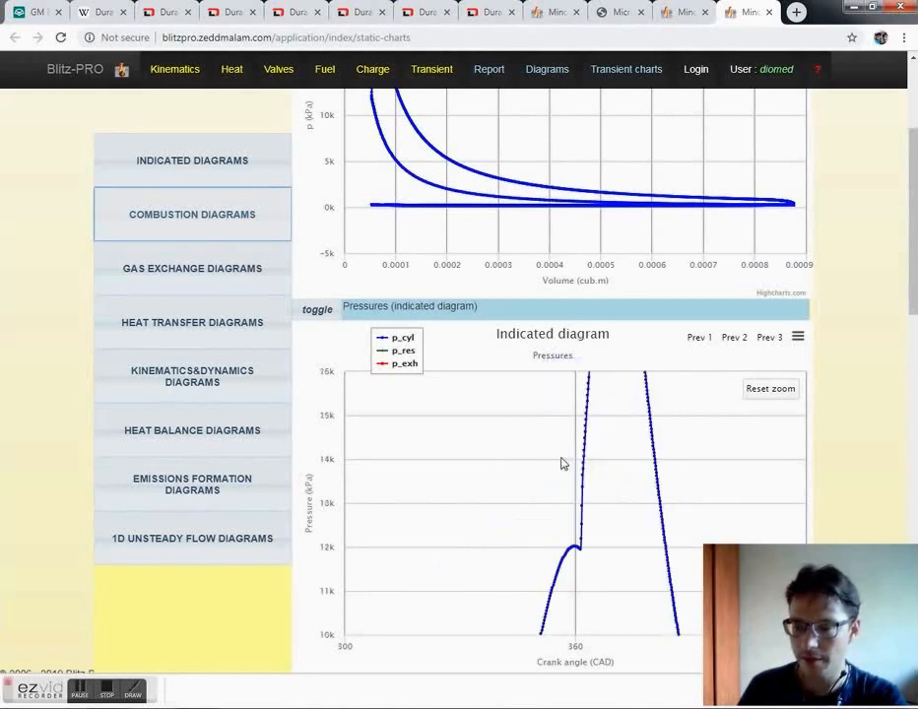
left_click(766, 391)
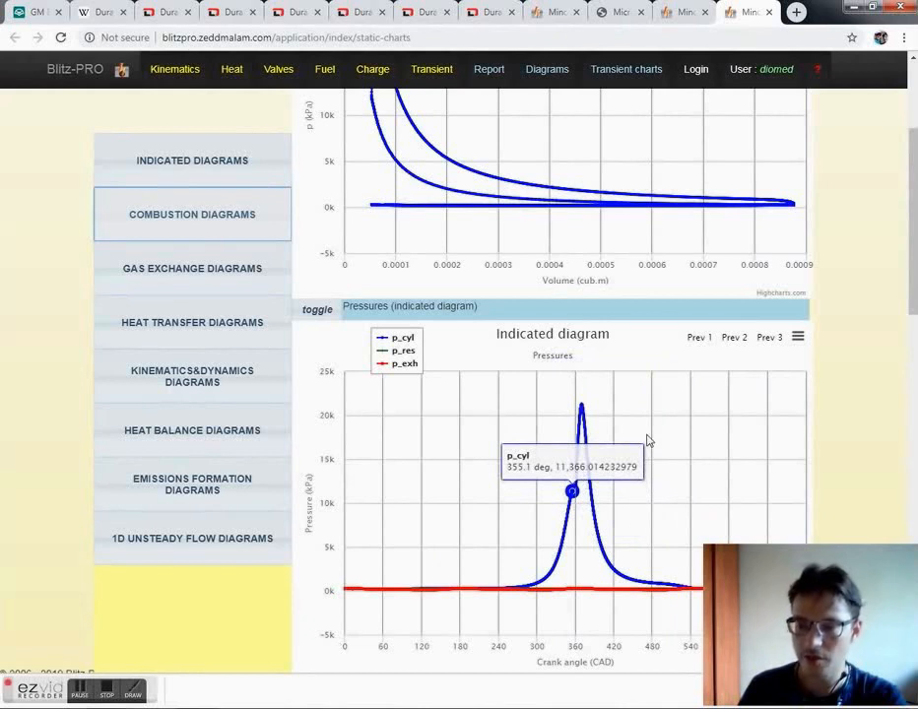
left_click_drag(647, 628, 543, 393)
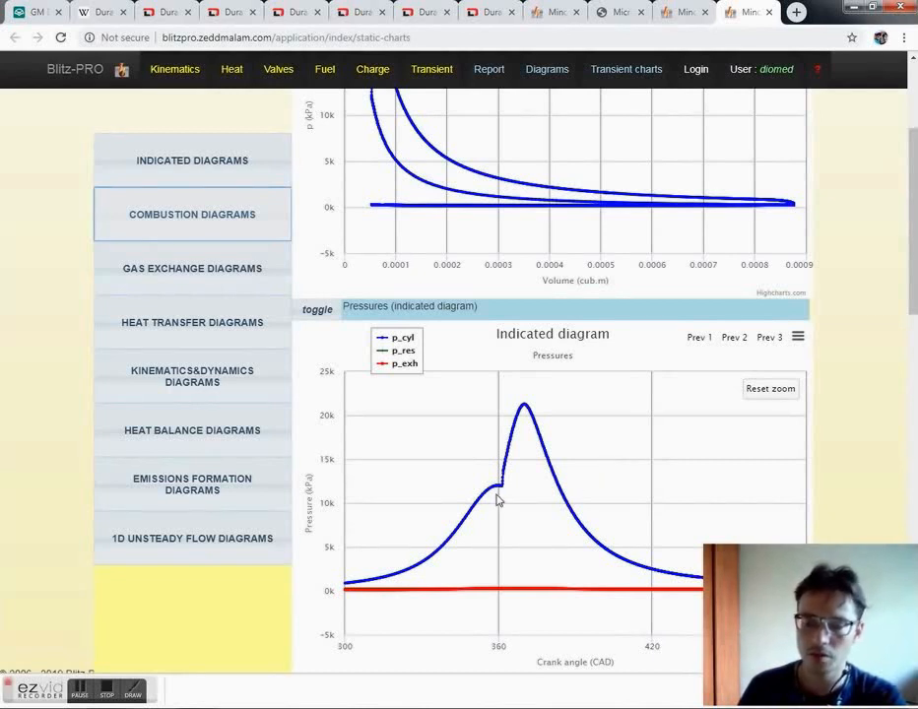
scroll(591, 505, "up", 2)
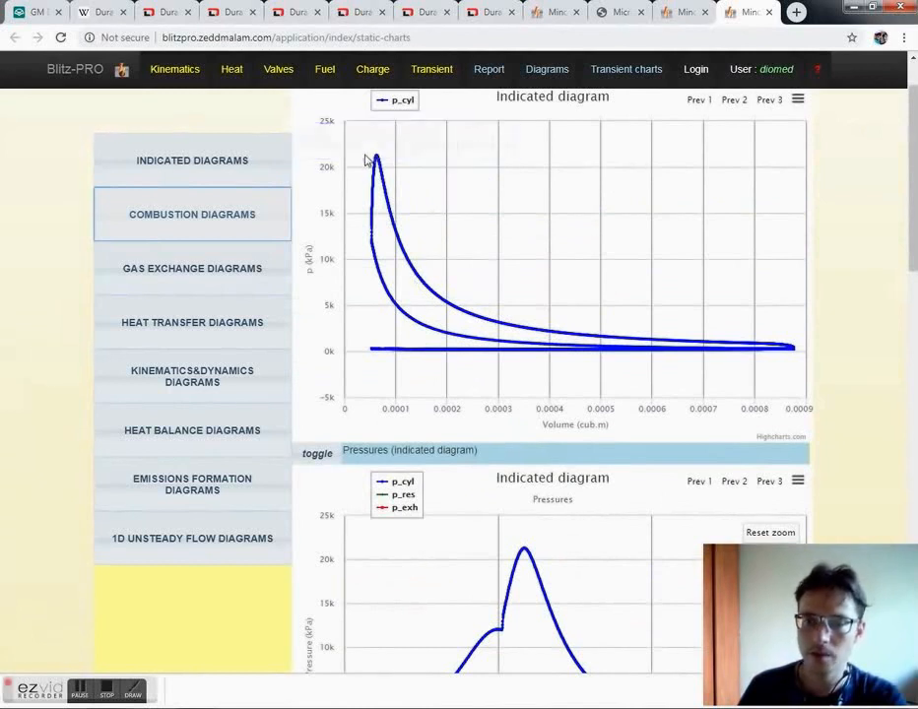
mouse_move(370, 171)
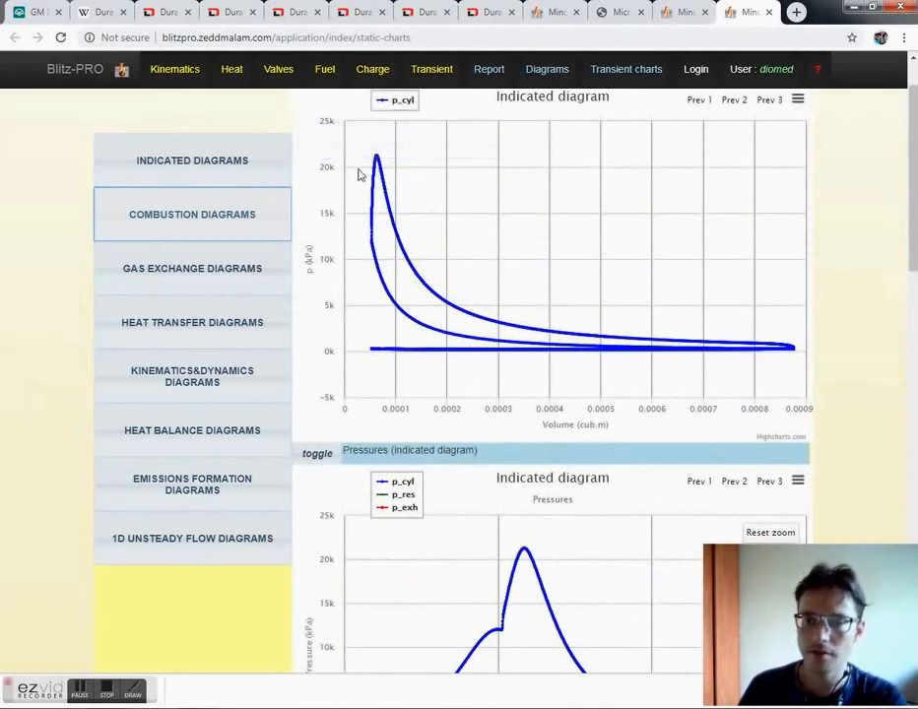
Step: Zoom the gross and net heat-release diagram in on the combustion period from about 350 to 400 CAD
scroll(431, 287, "down", 10)
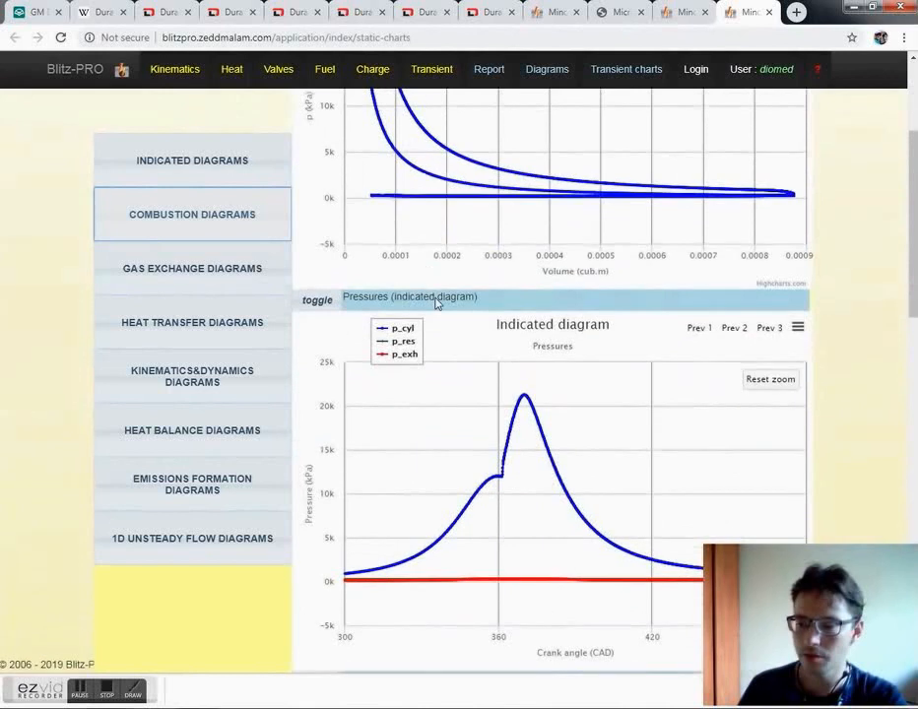
scroll(452, 321, "down", 3)
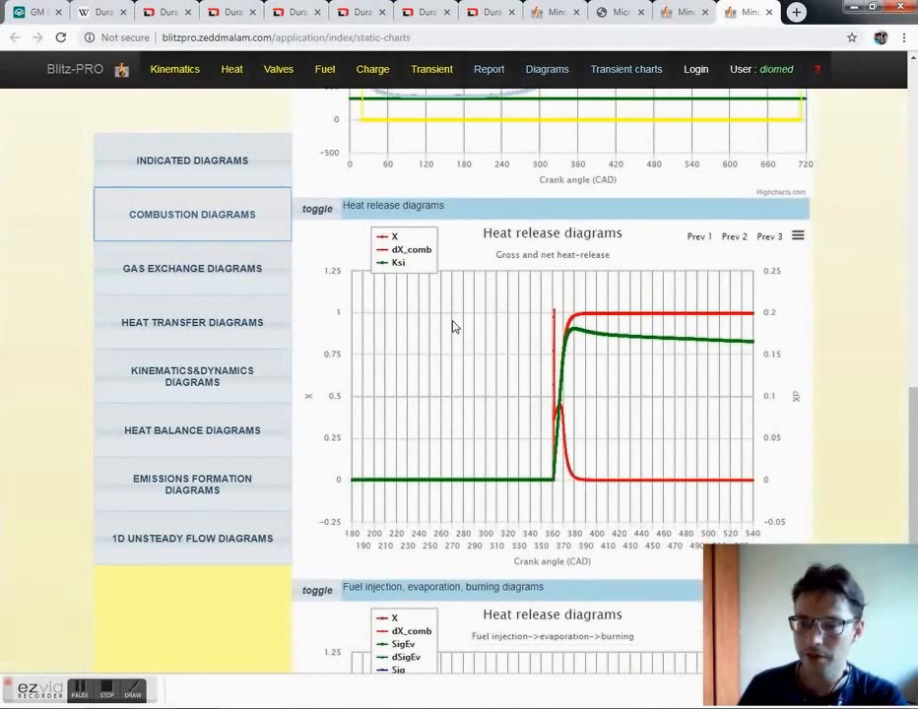
mouse_move(590, 488)
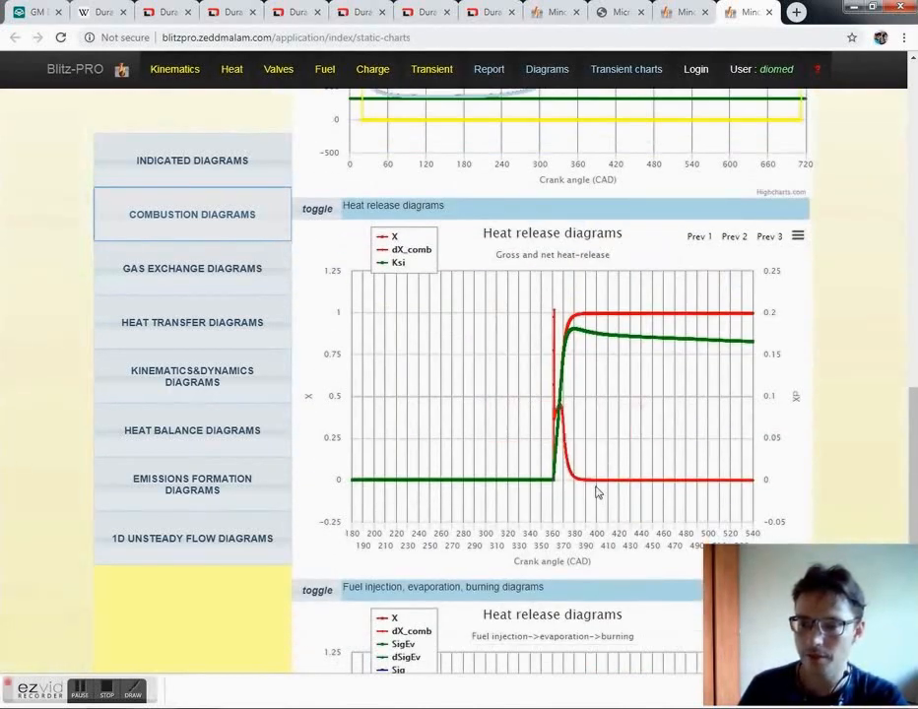
mouse_move(600, 483)
left_mouse_down()
mouse_move(537, 371)
mouse_move(537, 304)
left_mouse_up()
left_click_drag(666, 501, 459, 303)
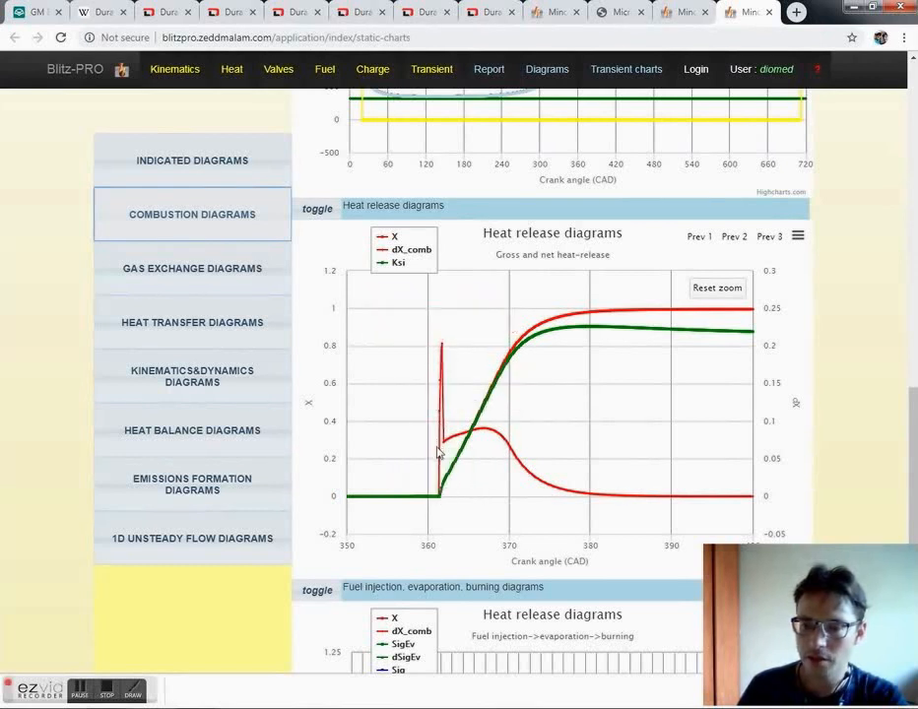
Step: Zoom the fuel injection, evaporation and burning diagram in on the combustion period from 350 CAD and hide the Sig and SigEv curves
scroll(552, 426, "down", 3)
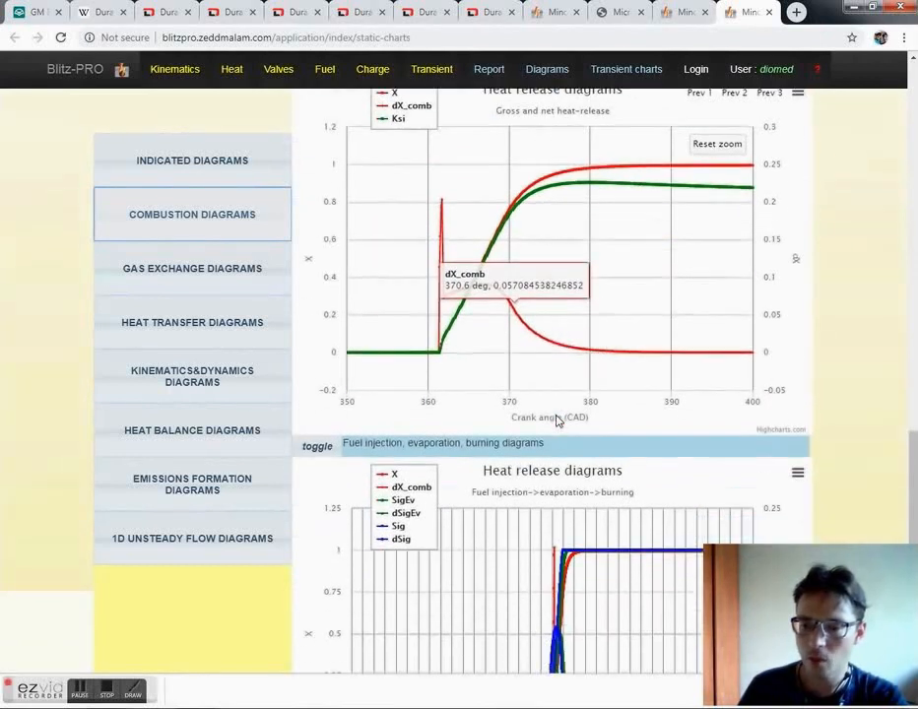
left_click_drag(594, 585, 542, 399)
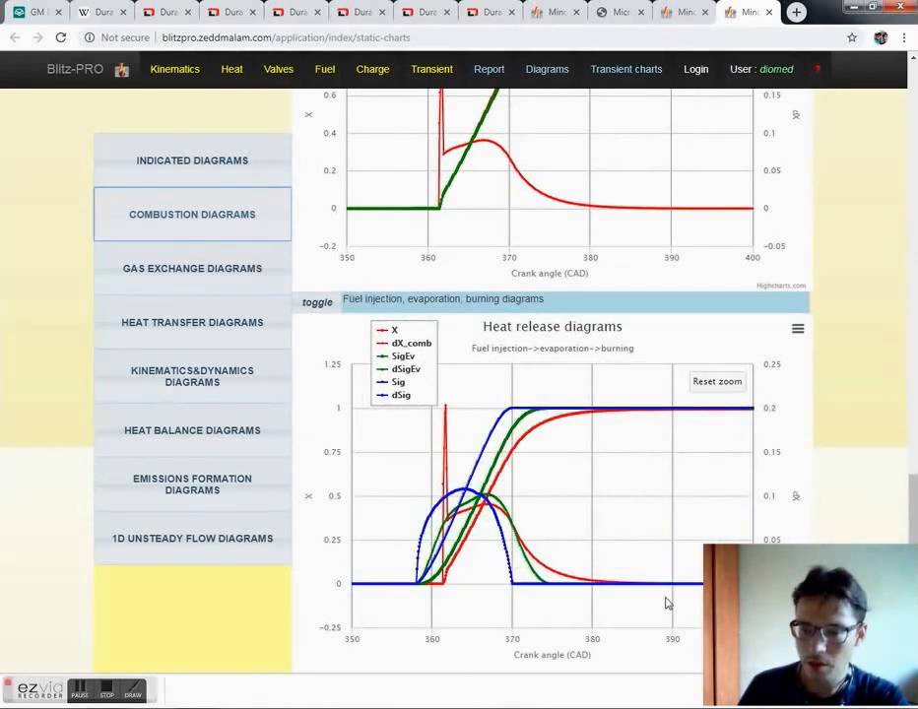
left_click_drag(659, 595, 399, 397)
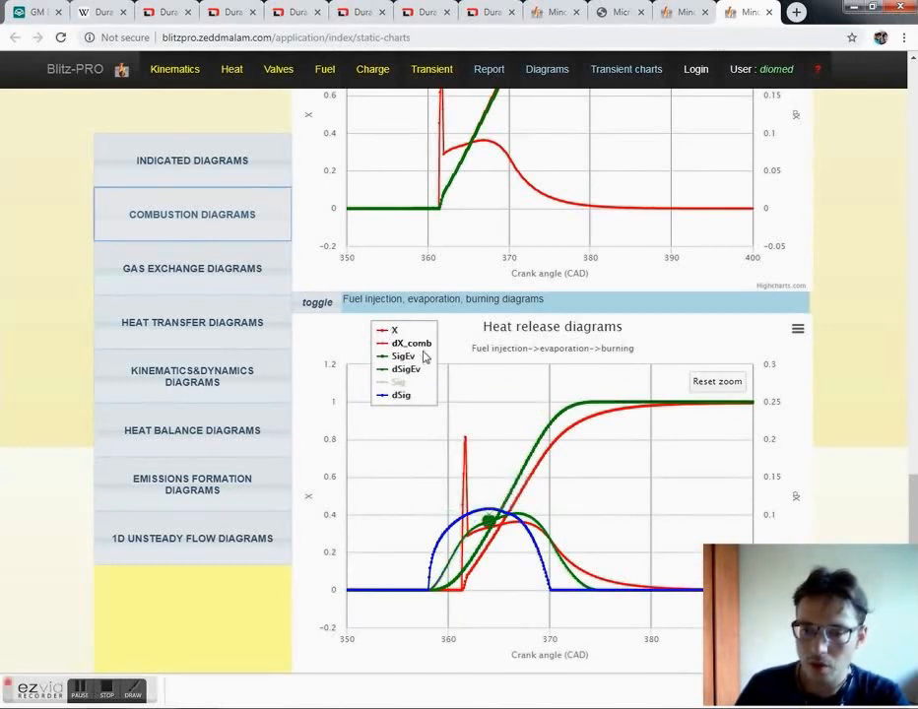
left_click(406, 358)
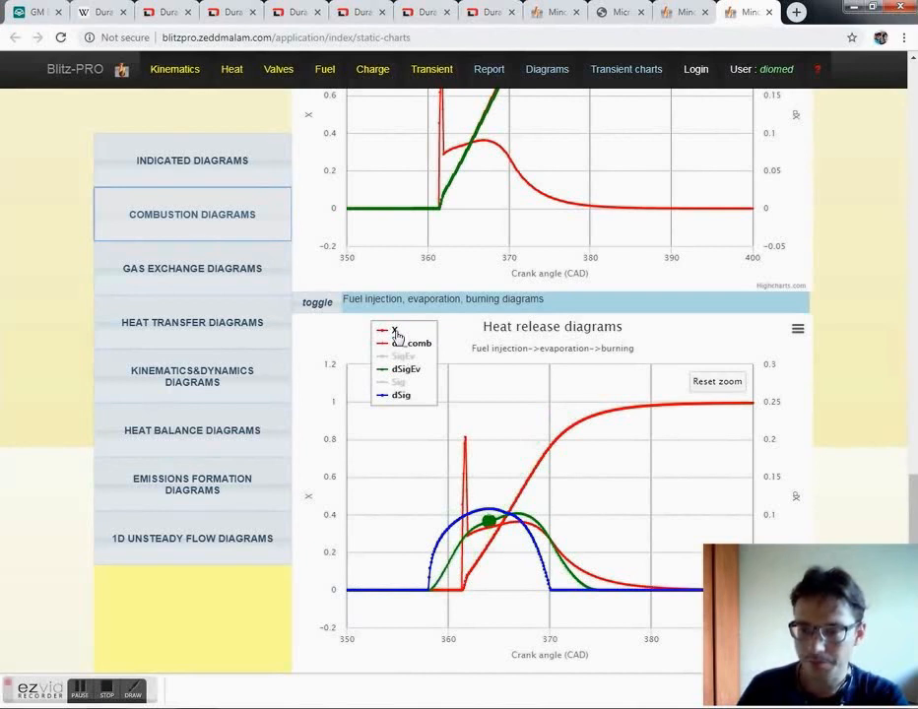
Step: Hide the X curve in the fuel injection, evaporation and burning diagram
left_click(395, 333)
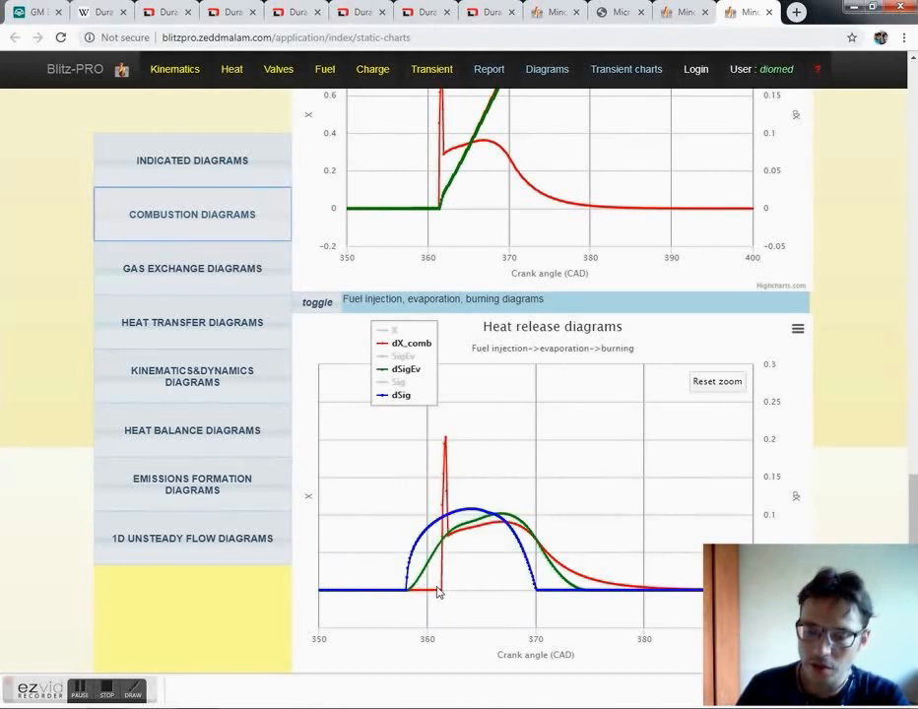
mouse_move(439, 581)
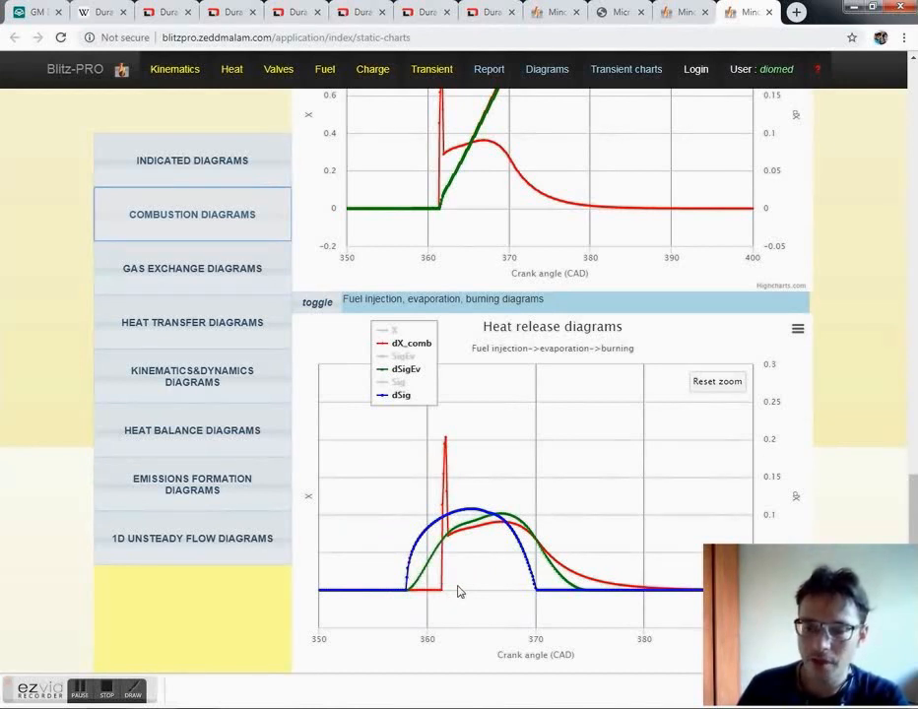
Step: Examine the cylinder pressure around 360 deg crank angle in the pressure and PV indicated diagrams, and compare it with the heat release diagram
scroll(458, 591, "up", 15)
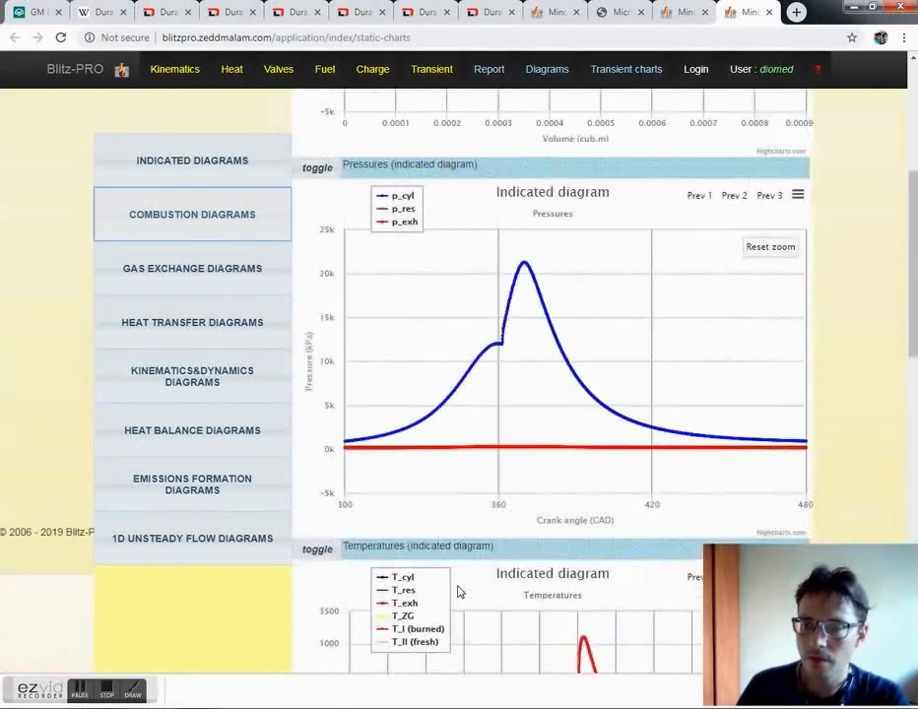
mouse_move(499, 623)
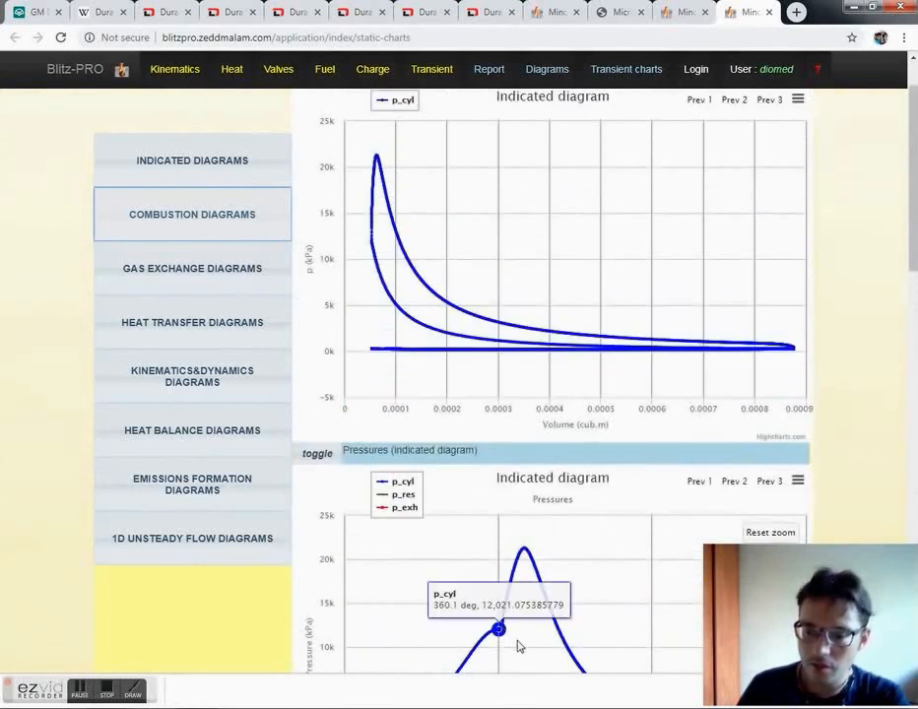
left_click_drag(518, 640, 482, 594)
scroll(483, 596, "down", 2)
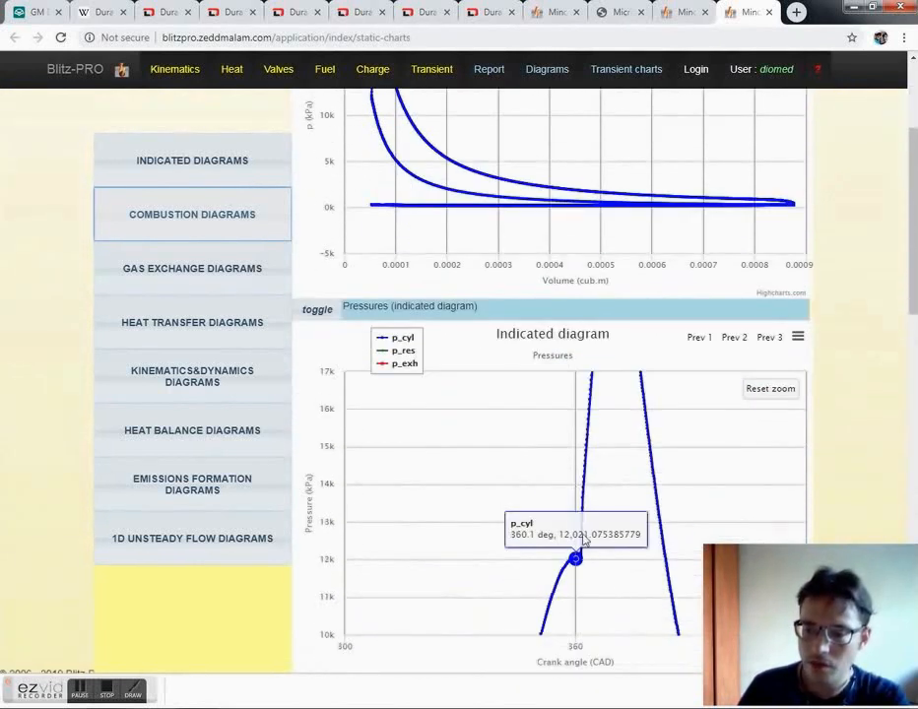
scroll(526, 483, "up", 3)
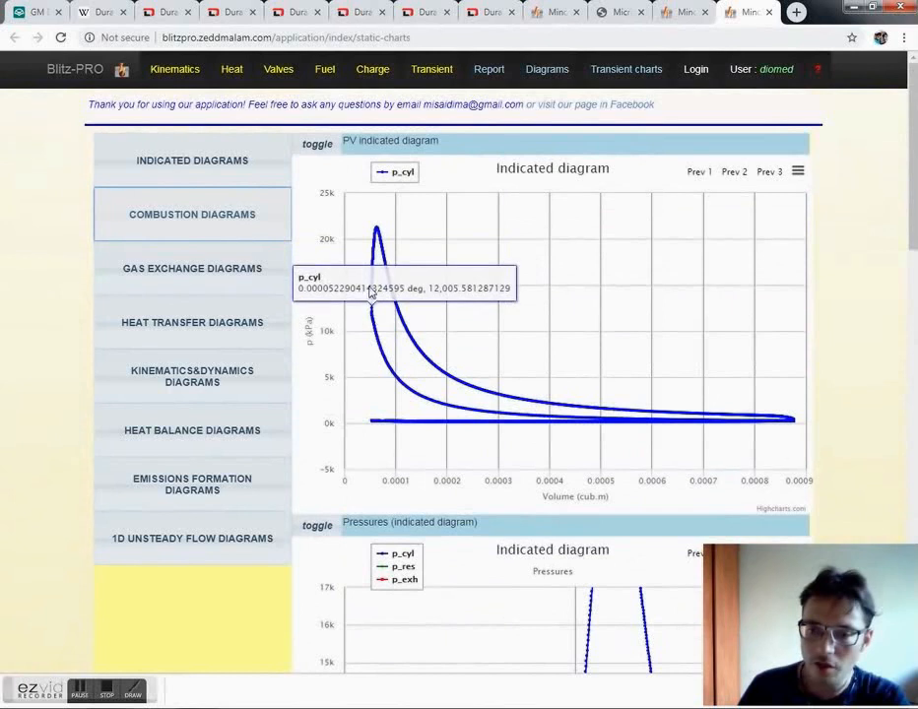
scroll(478, 418, "down", 14)
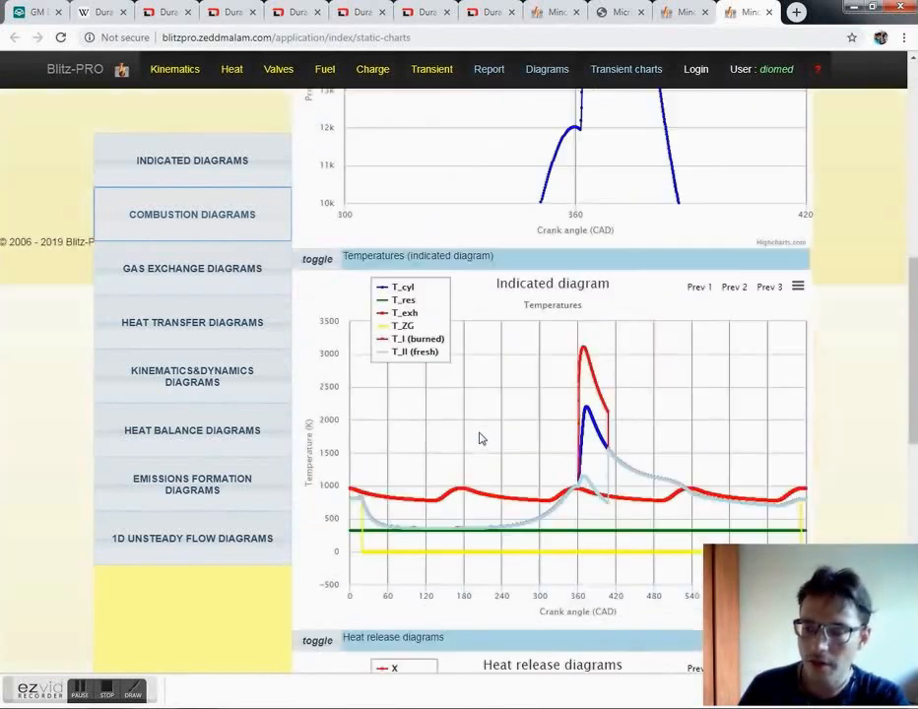
scroll(497, 453, "down", 3)
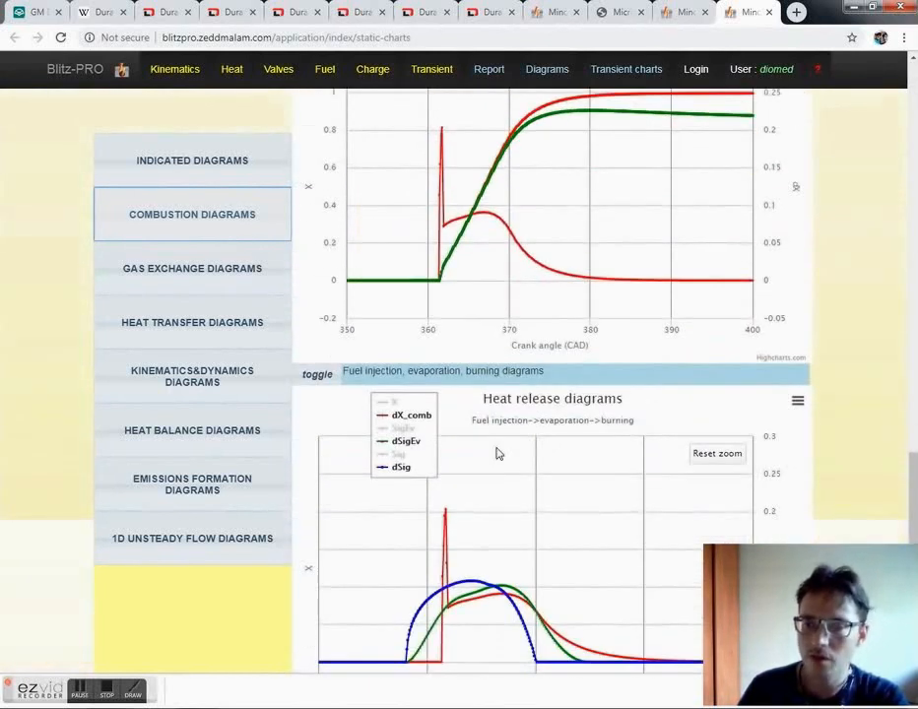
scroll(498, 455, "down", 1)
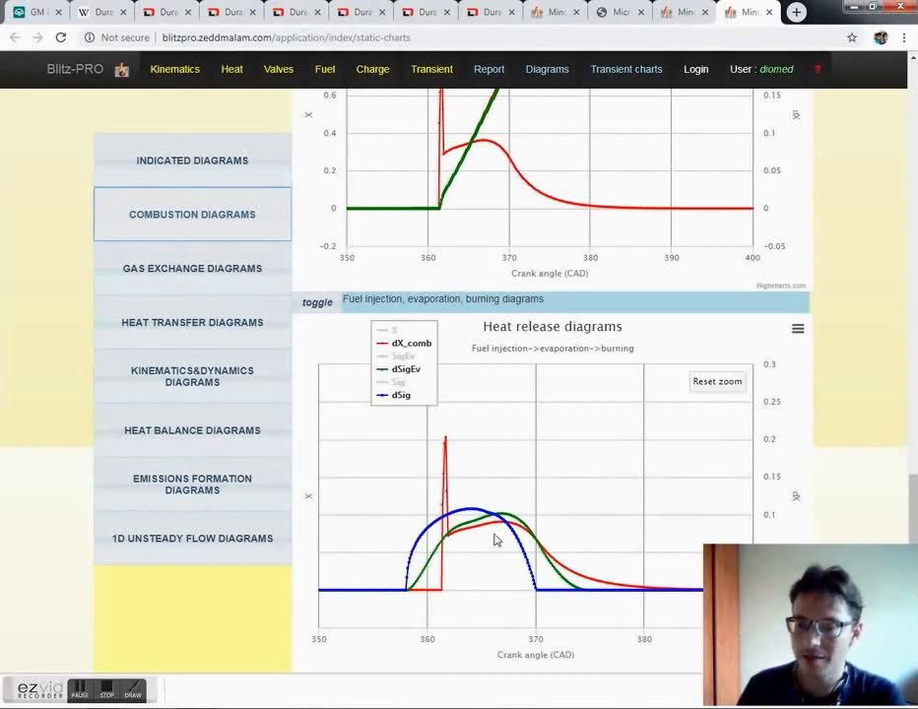
mouse_move(553, 544)
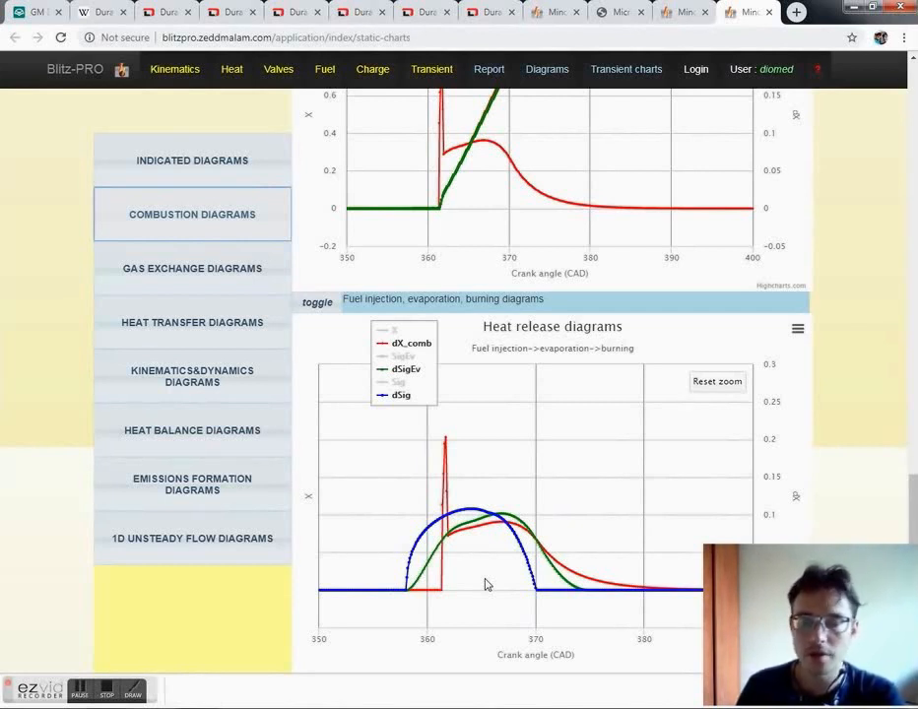
Step: On the fuel settings page, change the injection to Double and set the first-stage injection timing to 6 deg
left_click(557, 17)
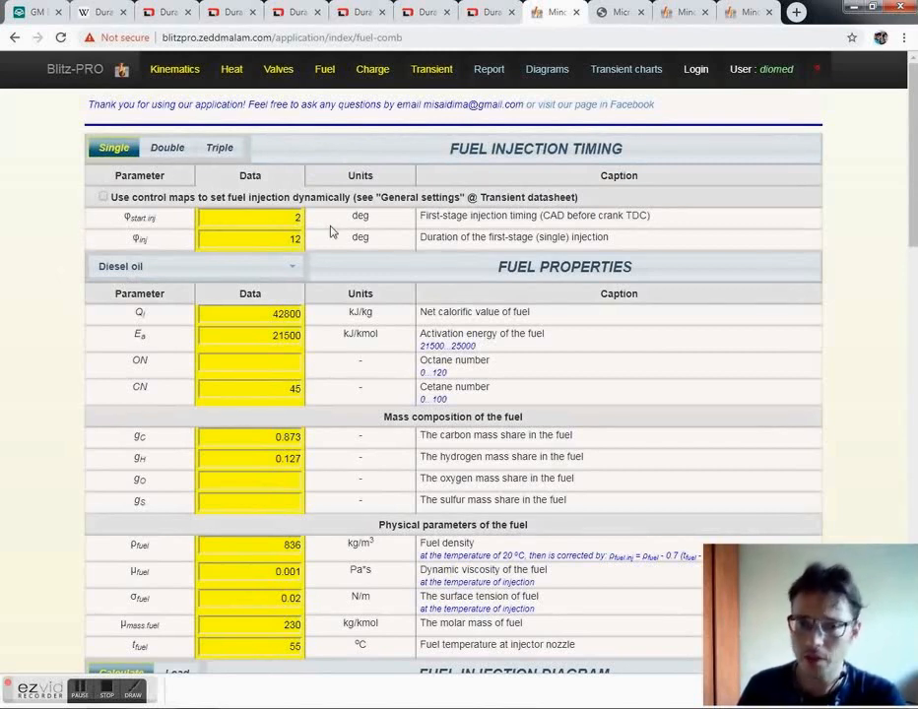
left_click(173, 158)
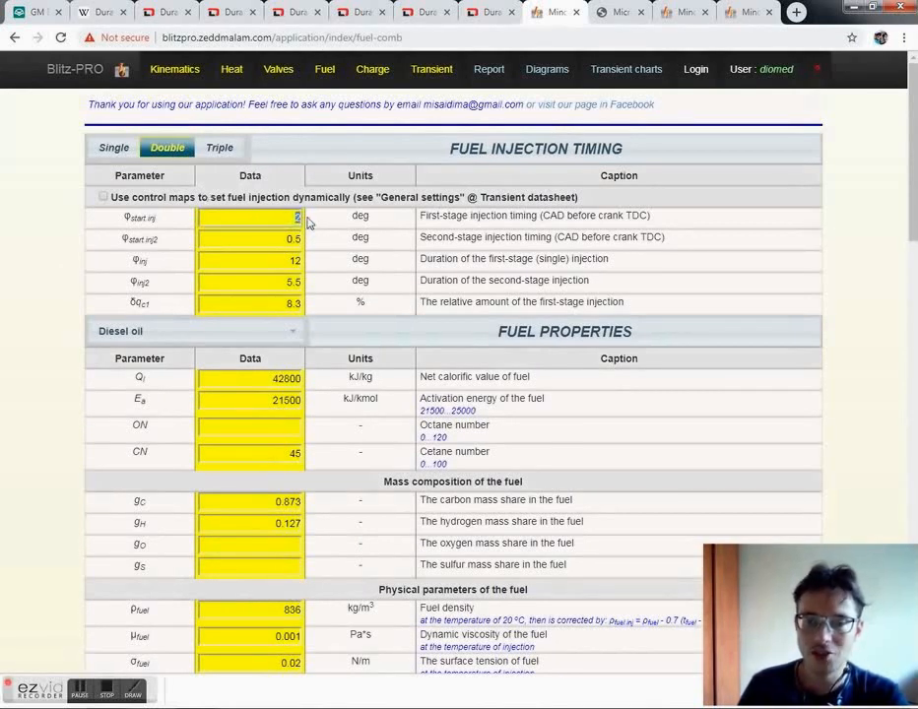
left_click_drag(286, 218, 309, 223)
type("6")
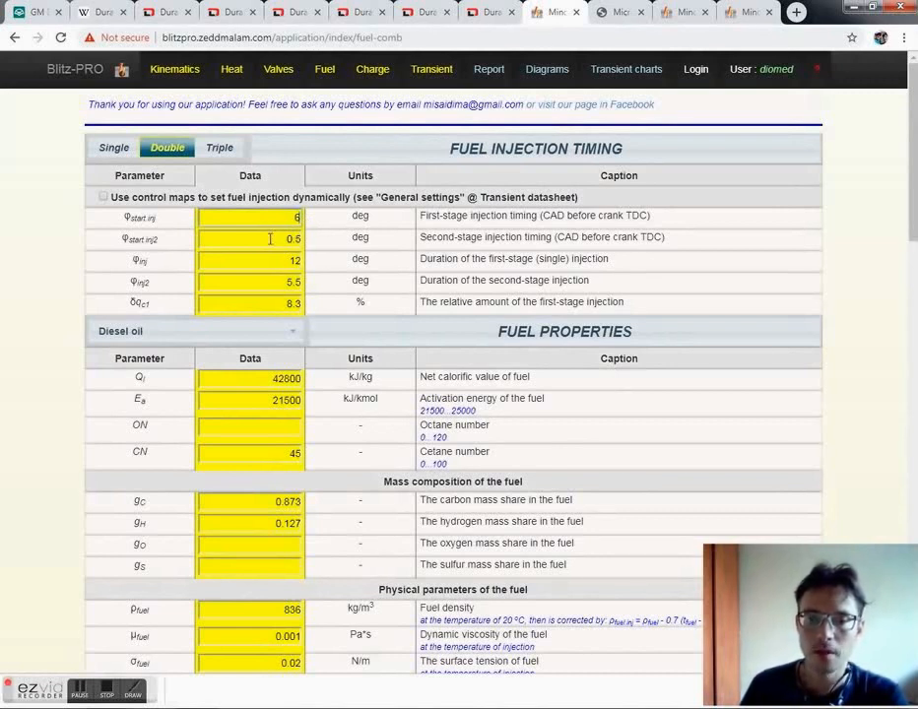
Step: Set the second-stage injection timing to 1 deg before TDC
left_click_drag(239, 239, 313, 245)
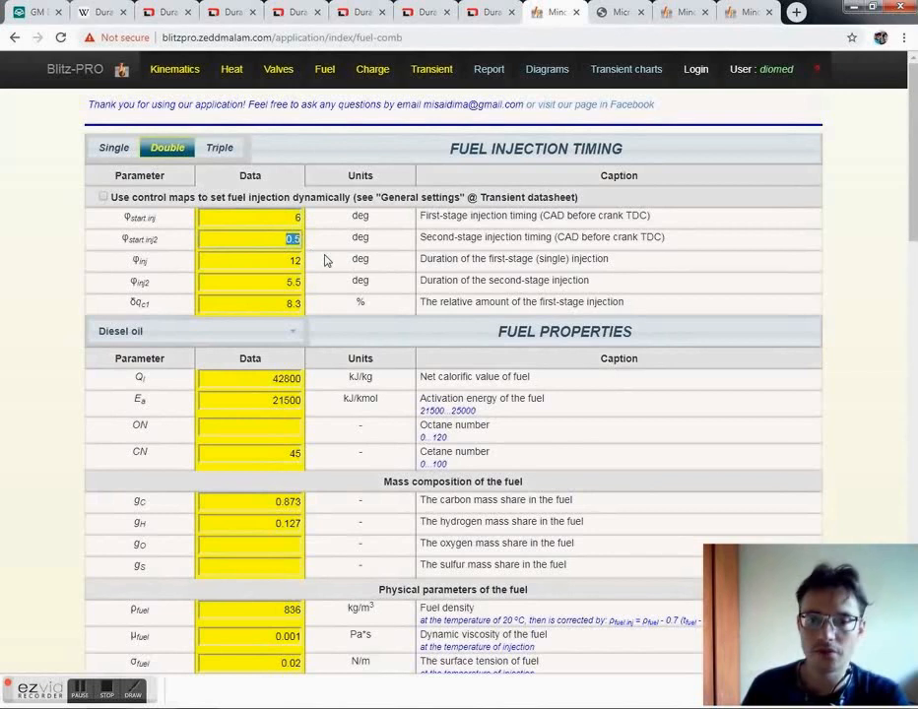
left_click(295, 221)
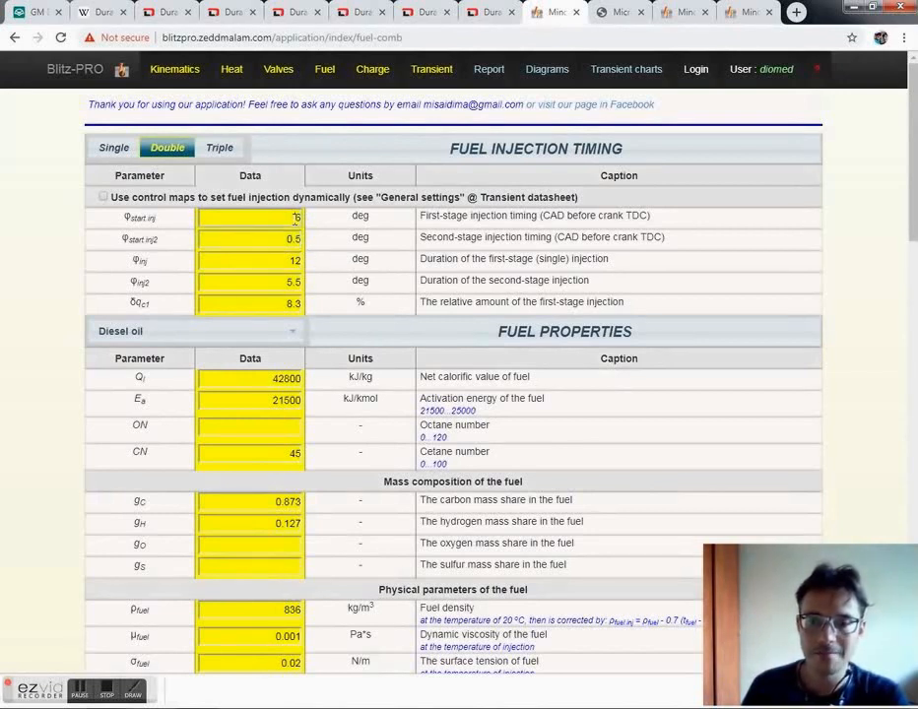
left_click_drag(233, 237, 314, 249)
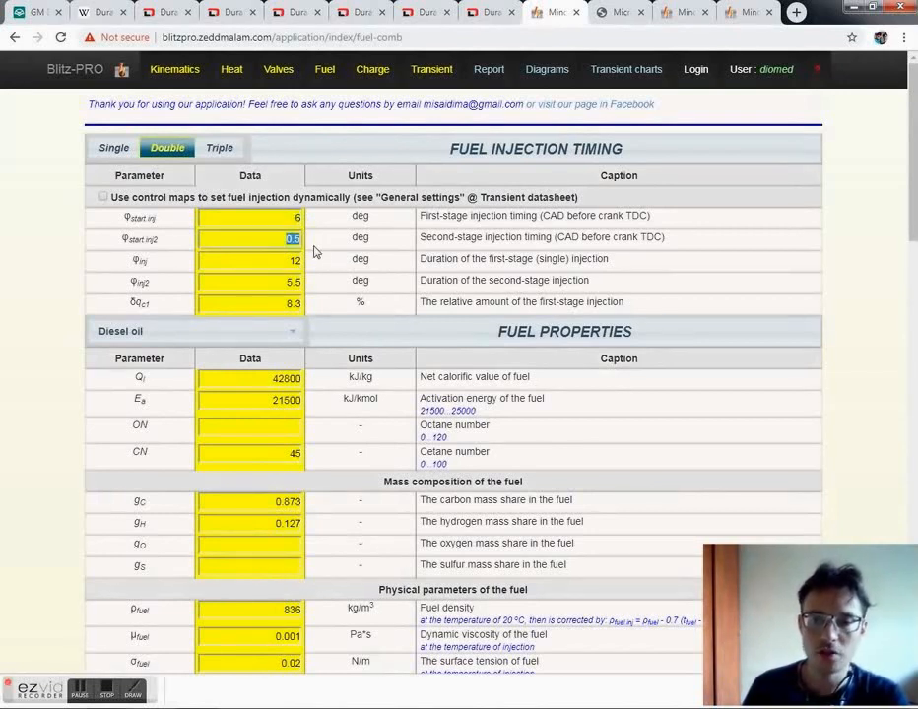
type("1")
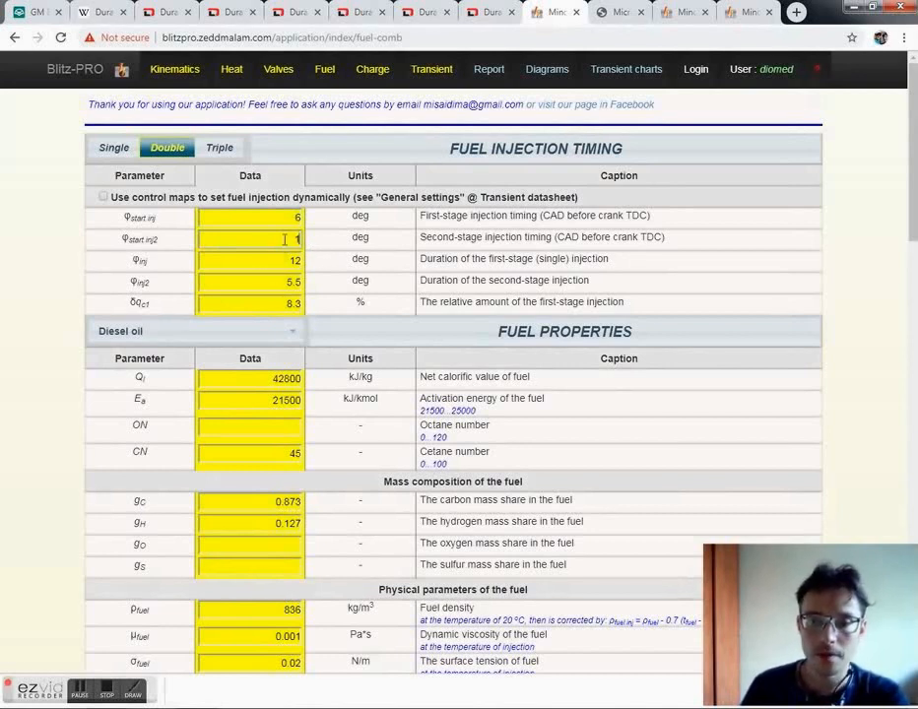
left_click(286, 238)
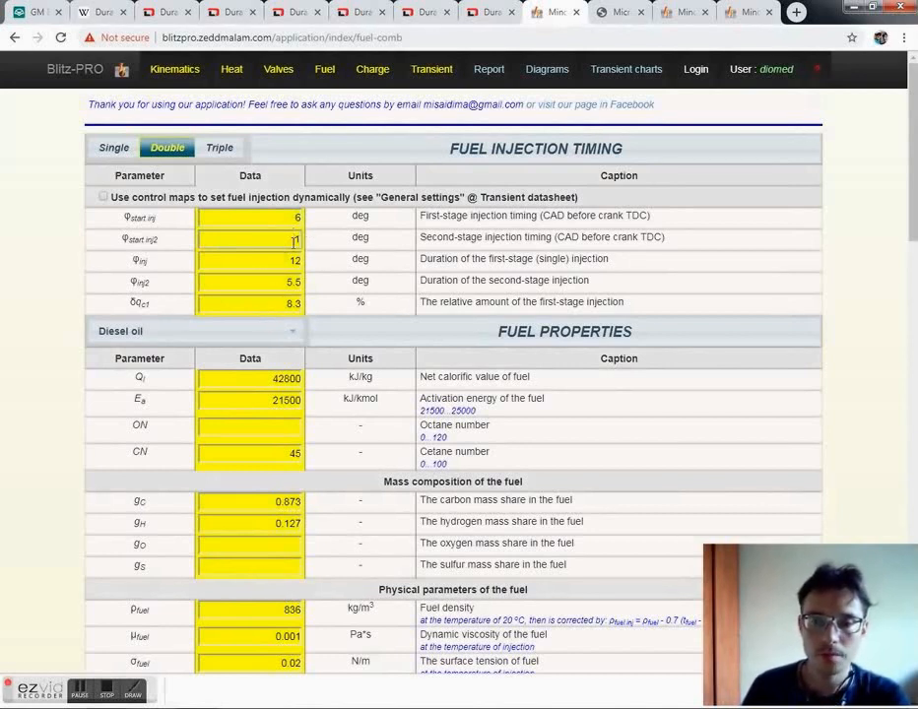
Step: Set the first-stage injection duration to 0.5 deg and the relative amount of the first-stage injection to 8 %
key("Tab")
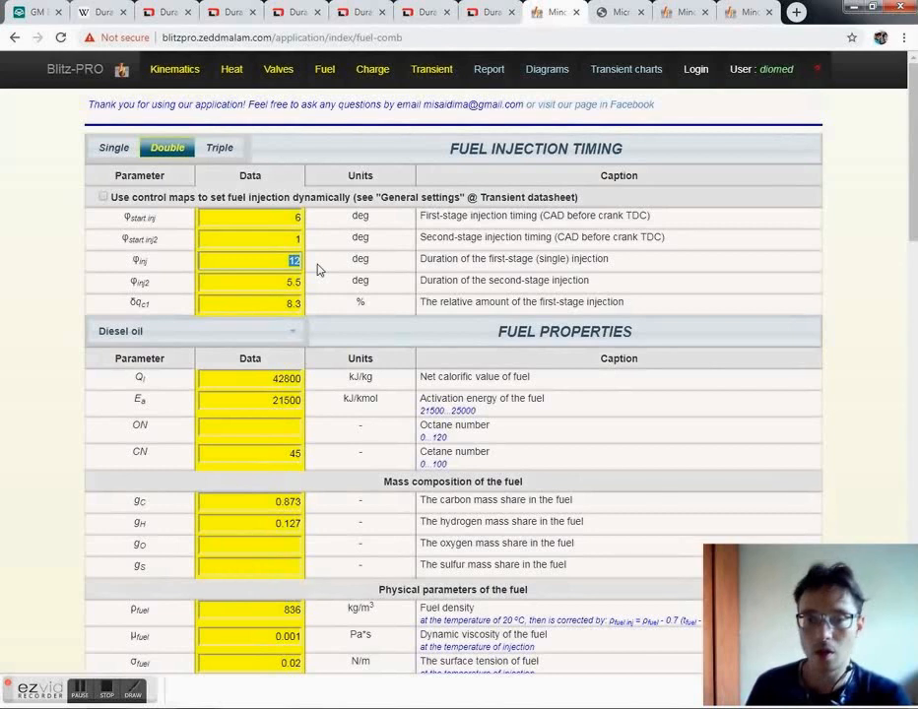
type("0.5")
left_click(281, 288)
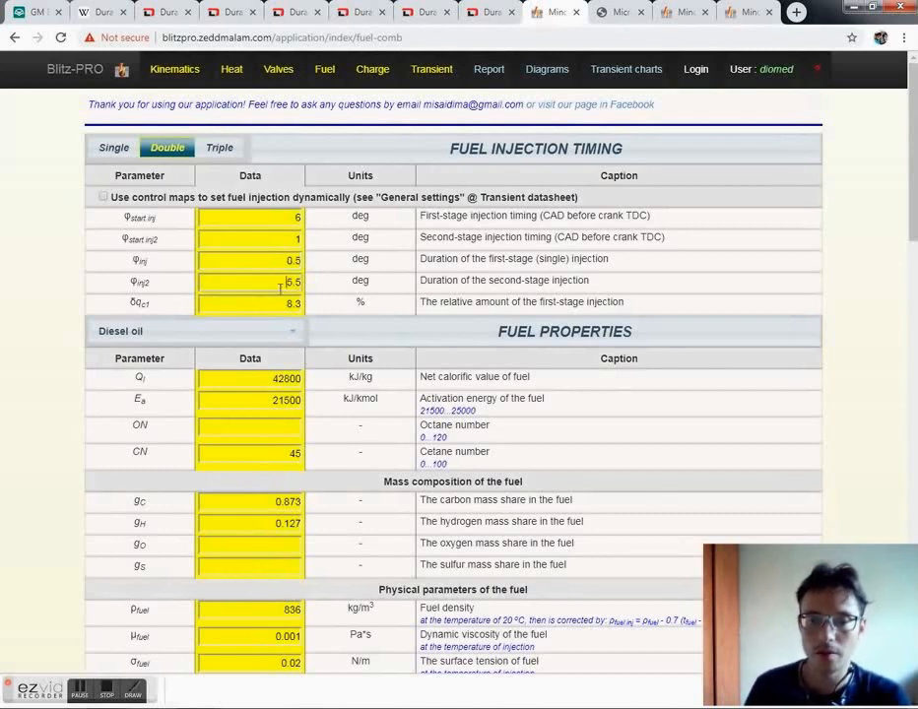
left_click(283, 305)
left_click_drag(283, 305, 318, 305)
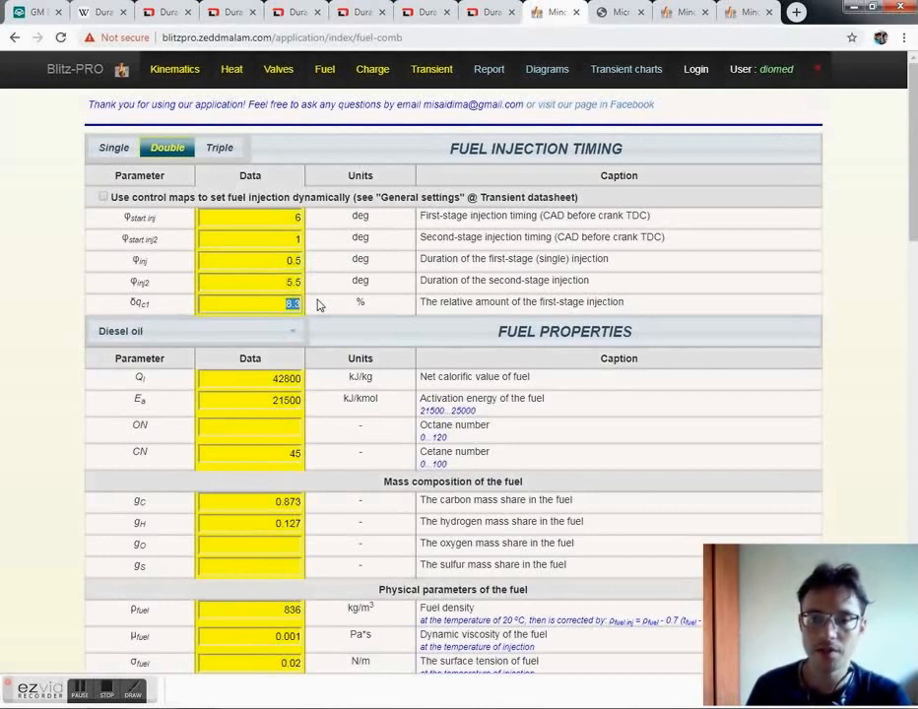
type("8")
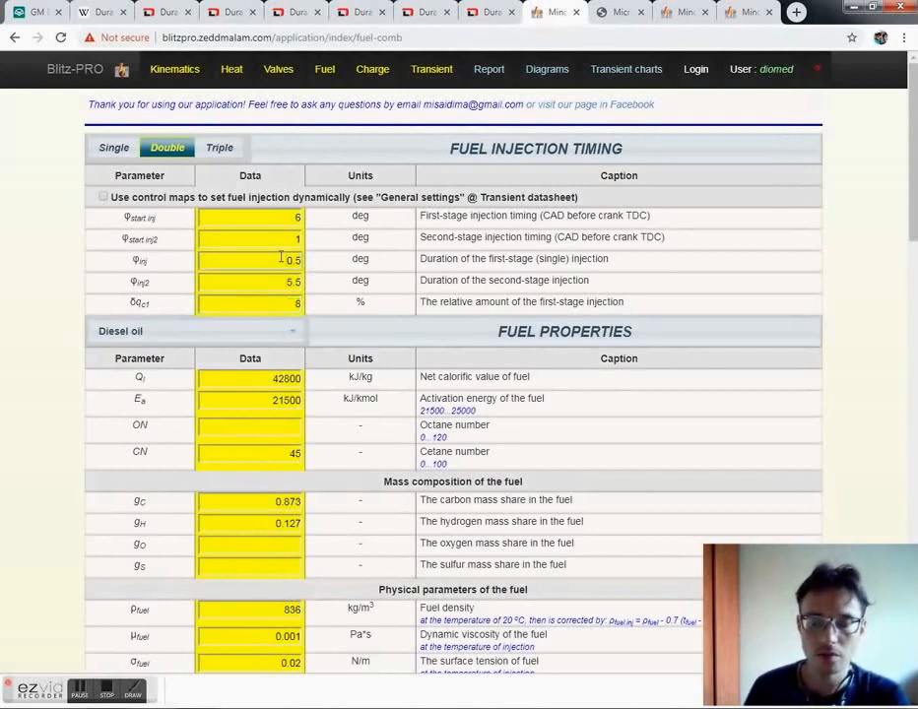
Step: Set the first-stage injection duration to 1 deg and the second-stage injection duration to 11 deg
left_click_drag(286, 260, 326, 271)
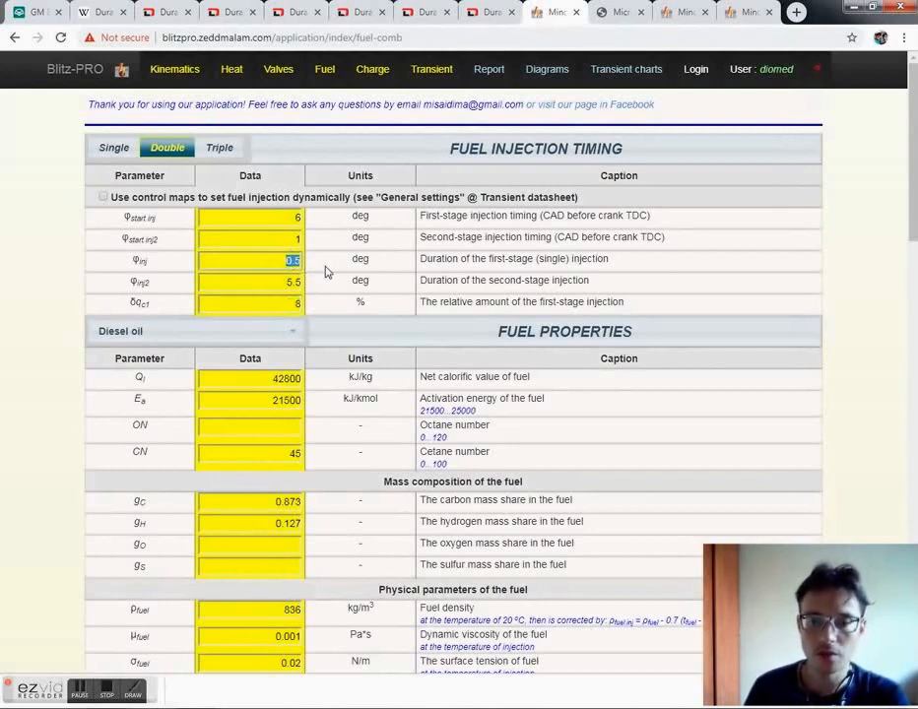
type("1")
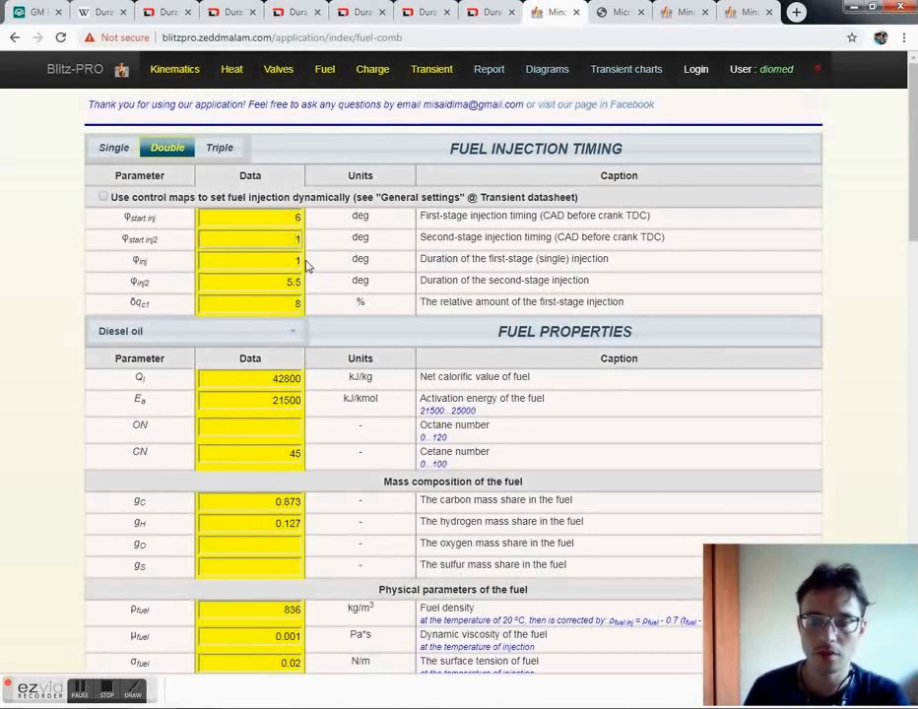
left_click_drag(281, 281, 317, 288)
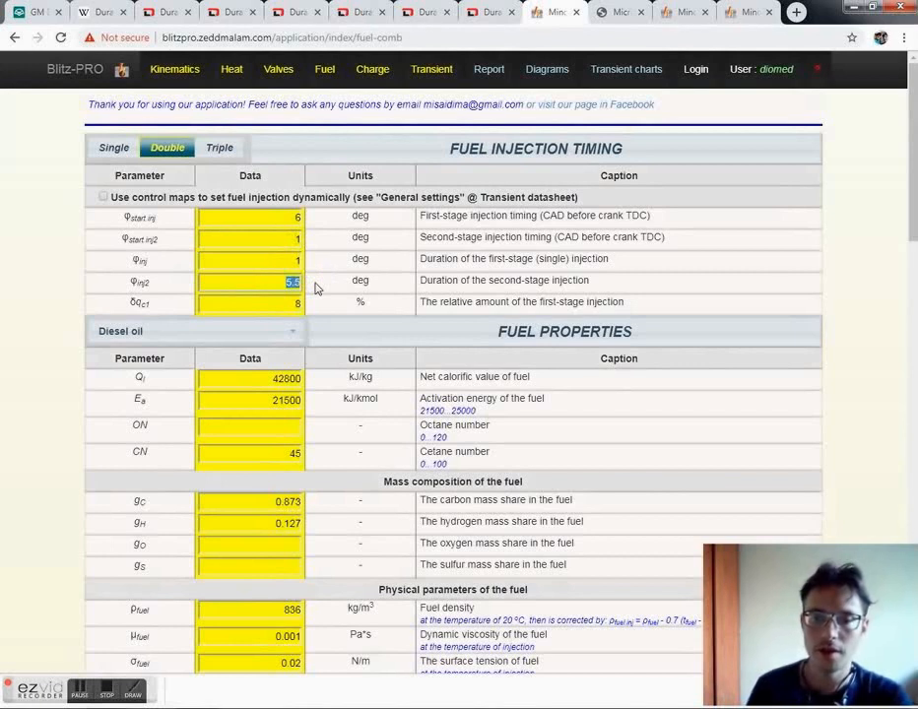
type("11")
left_click(279, 260)
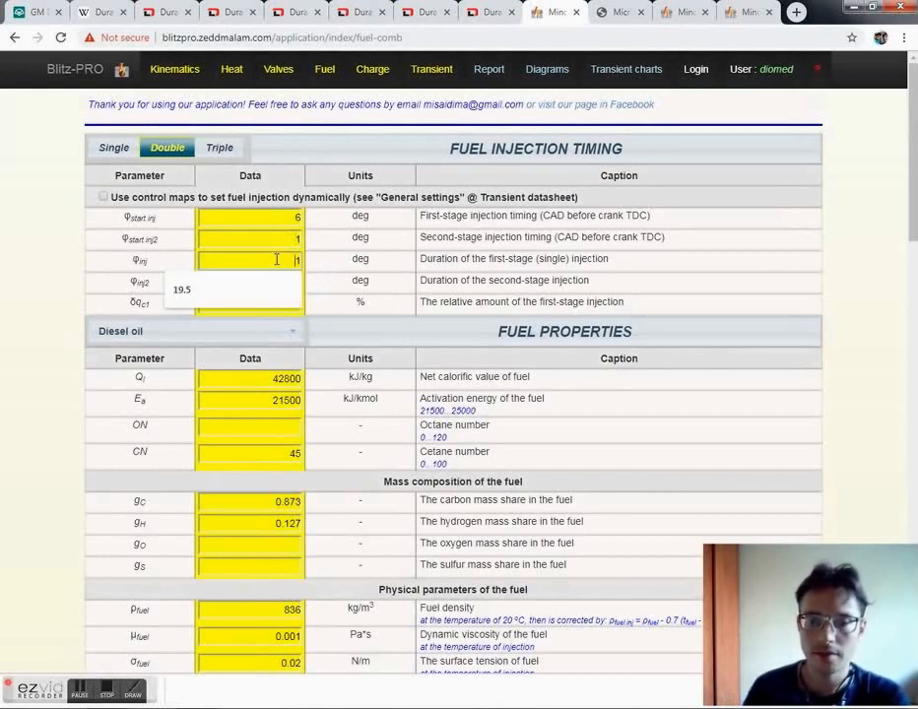
left_click(288, 239)
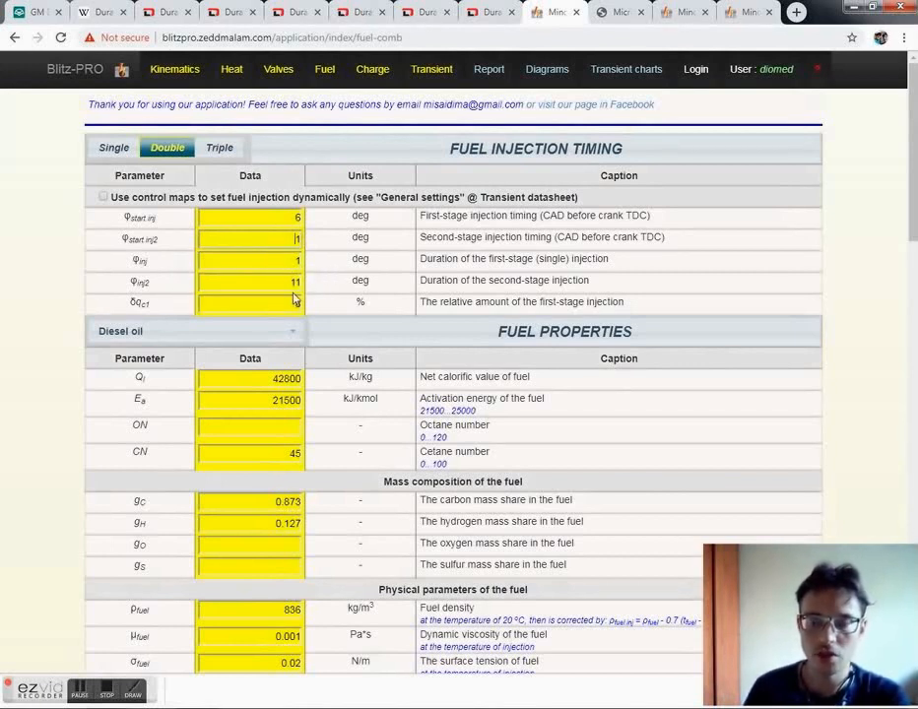
Step: Display the fuel injection diagram, examine the relative mass flow of both injection stages, and close it
scroll(524, 417, "down", 5)
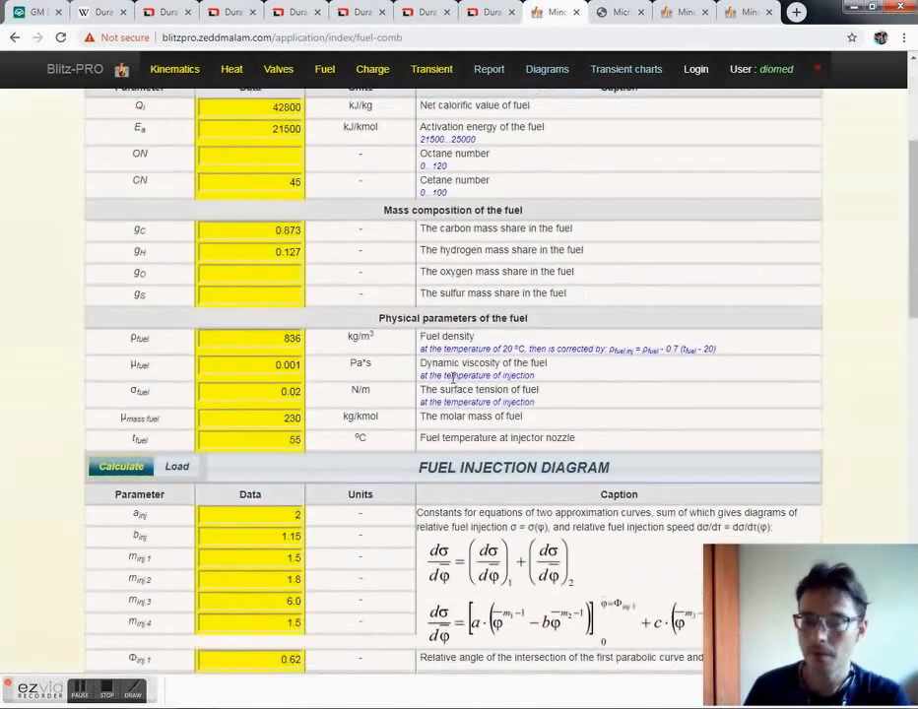
left_click(560, 320)
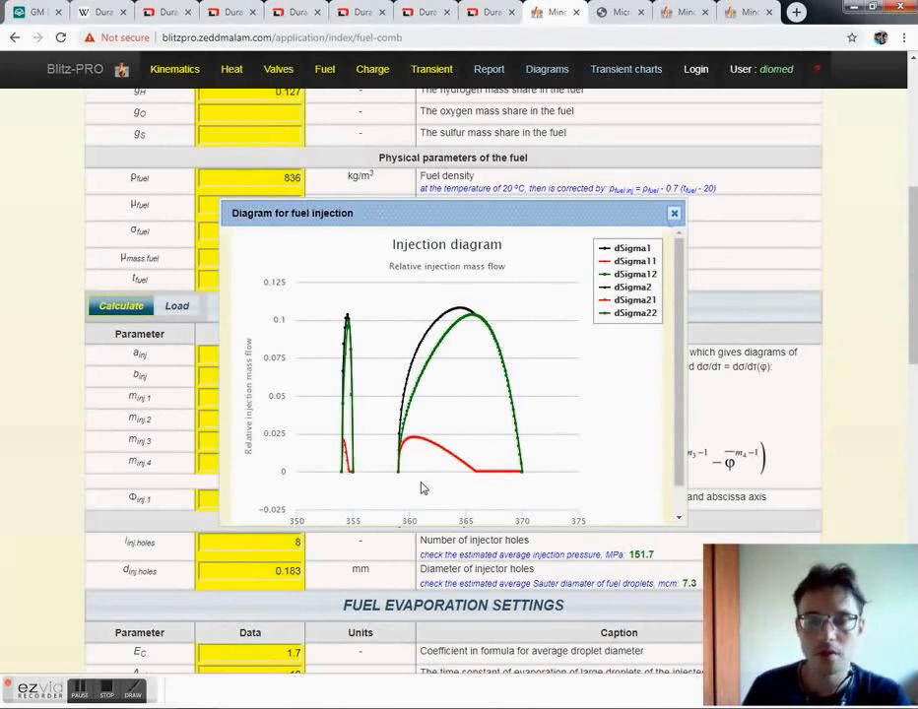
left_click(673, 217)
Step: Apply the double-injection settings by reloading the Fuel page, and check the estimated average injection pressures
left_click(335, 70)
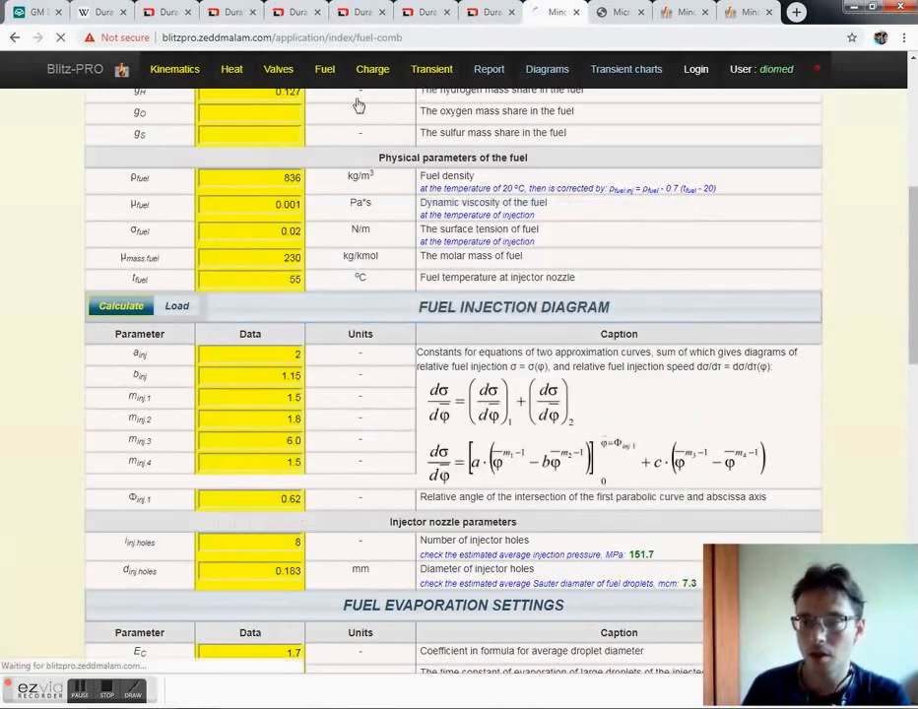
scroll(325, 197, "down", 2)
scroll(317, 277, "up", 2)
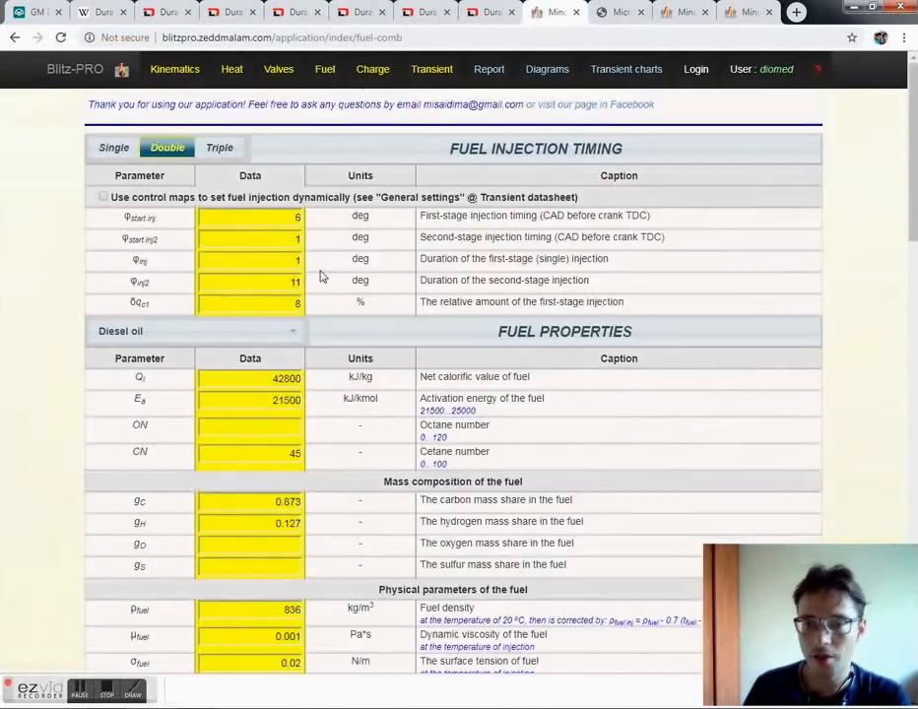
Step: Set the relative amount of the first-stage injection to 8.2 % and check the estimated average injection pressures
double_click(288, 306)
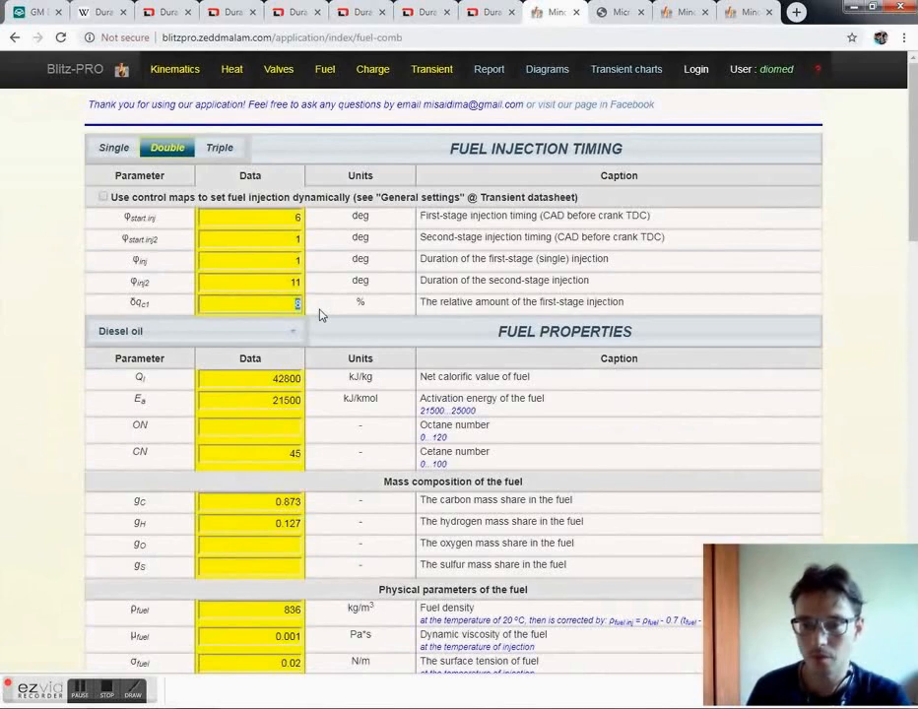
type("8.2")
scroll(320, 314, "down", 6)
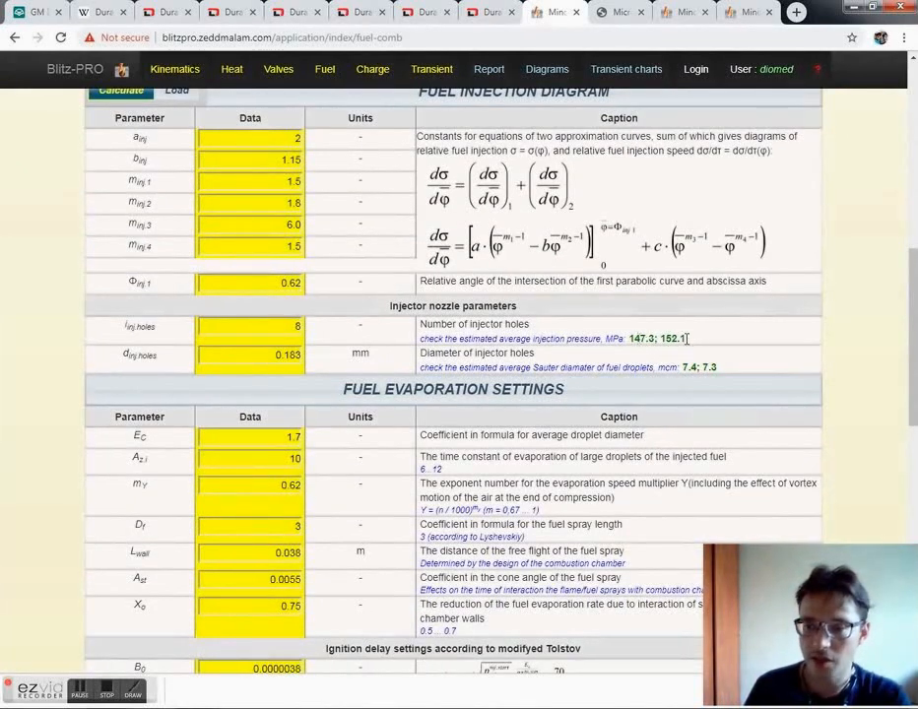
Step: Set the relative amount of the first-stage injection to 8.1 %
scroll(677, 370, "up", 1)
scroll(493, 374, "up", 4)
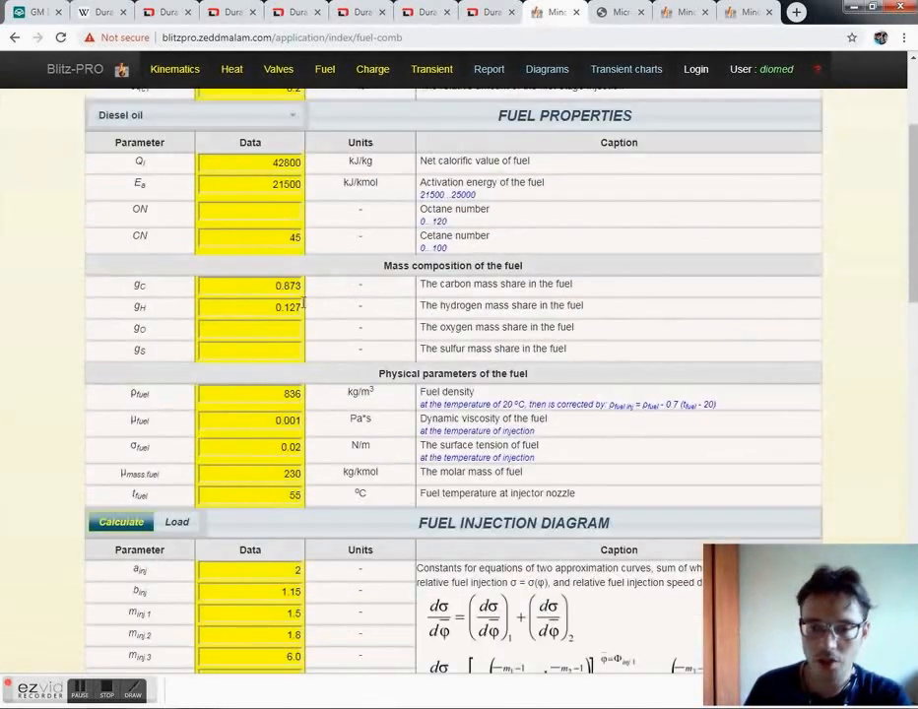
scroll(303, 296, "up", 3)
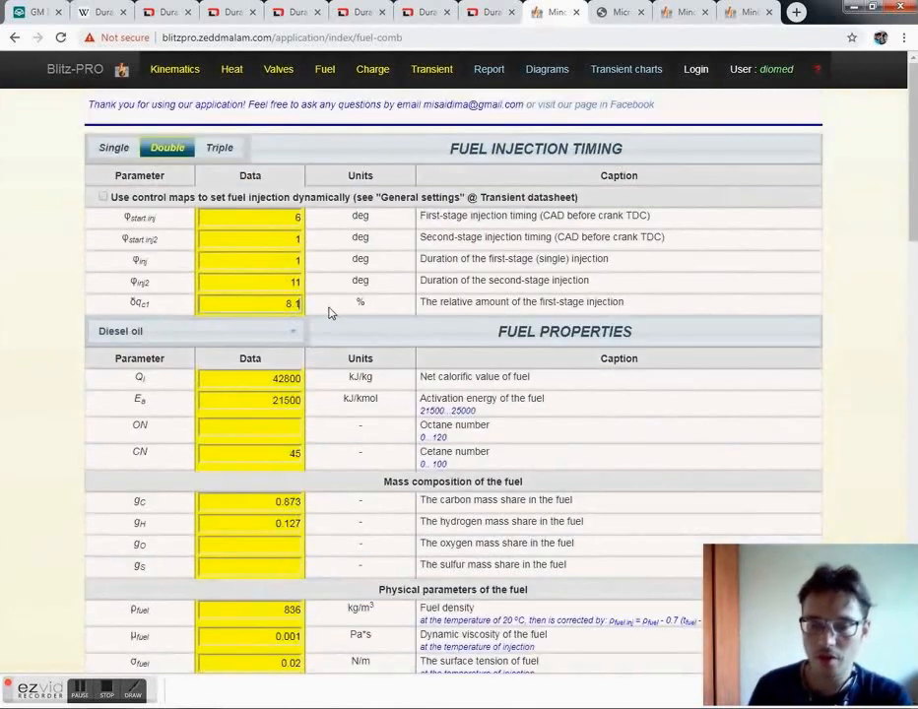
Step: Check the estimated average injection pressures for the 8.1 % first-stage injection amount
scroll(666, 305, "down", 3)
scroll(666, 305, "down", 3)
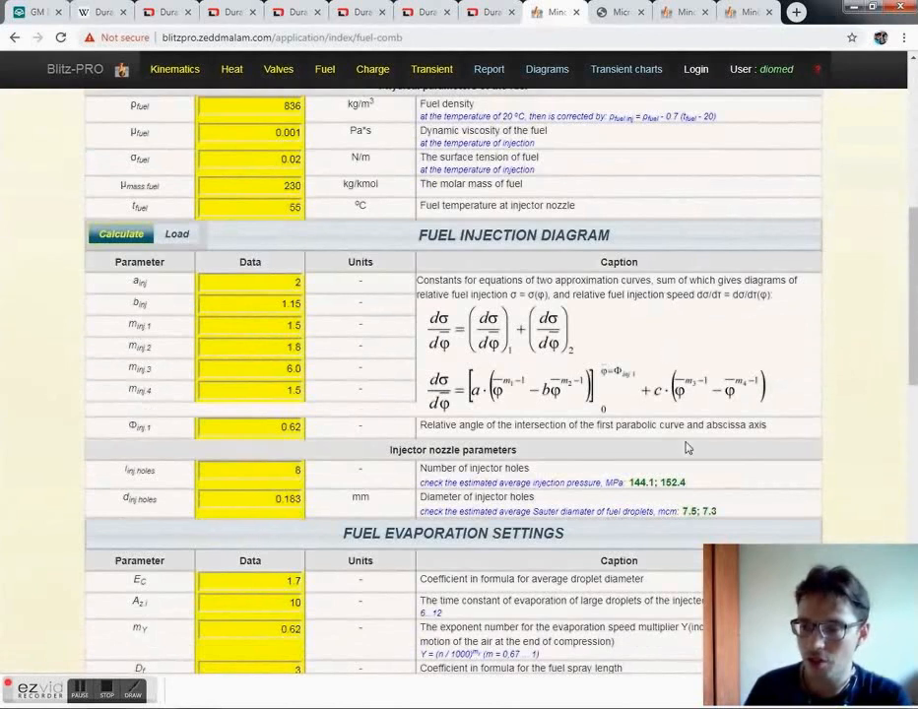
Step: Try a first-stage relative injection amount of 8.4 % and check the estimated average injection pressures
scroll(516, 389, "up", 6)
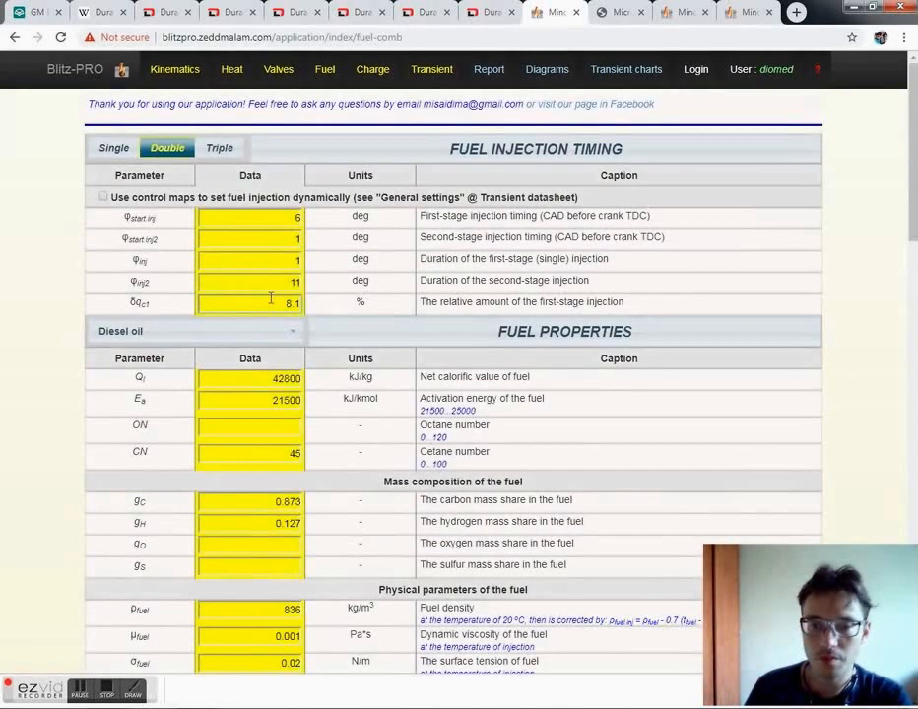
left_click_drag(293, 305, 305, 312)
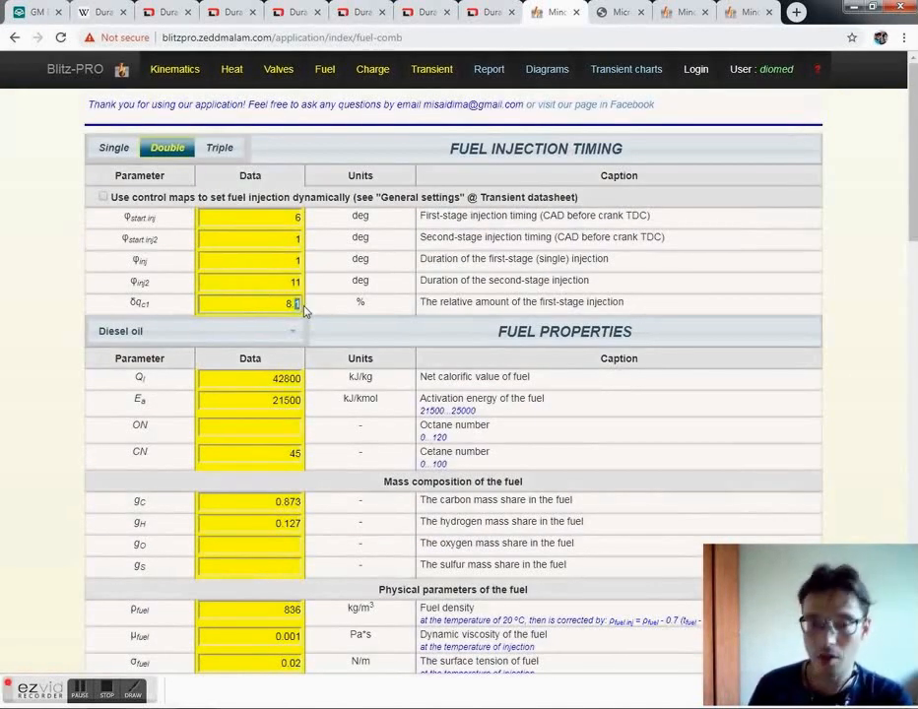
type("4")
scroll(324, 303, "down", 5)
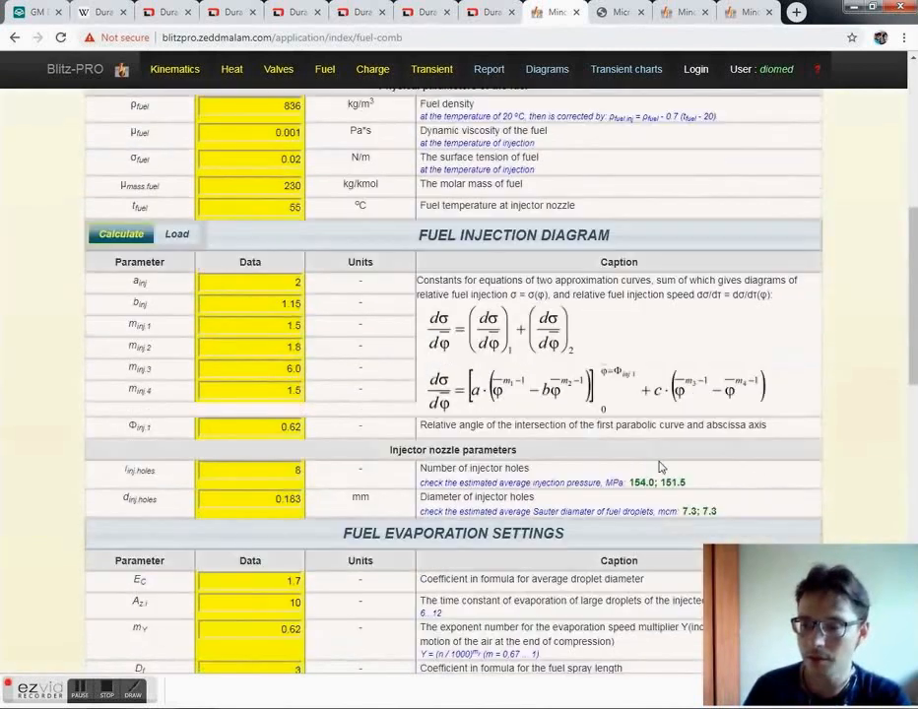
Step: Set the relative amount of the first-stage injection to 8.3 % and check the estimated average injection pressures
scroll(666, 493, "up", 4)
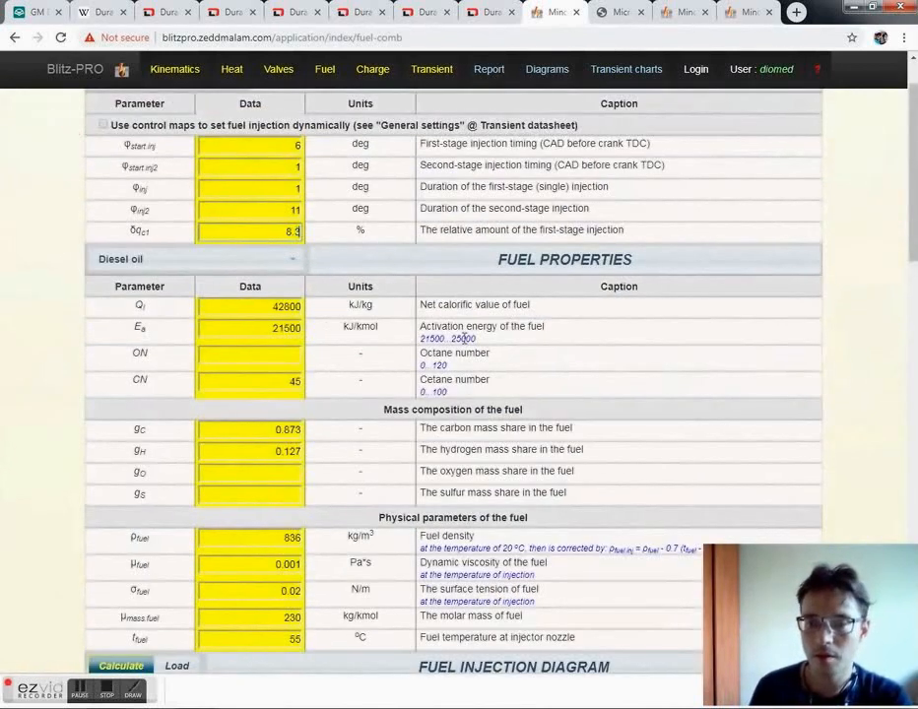
scroll(464, 339, "down", 5)
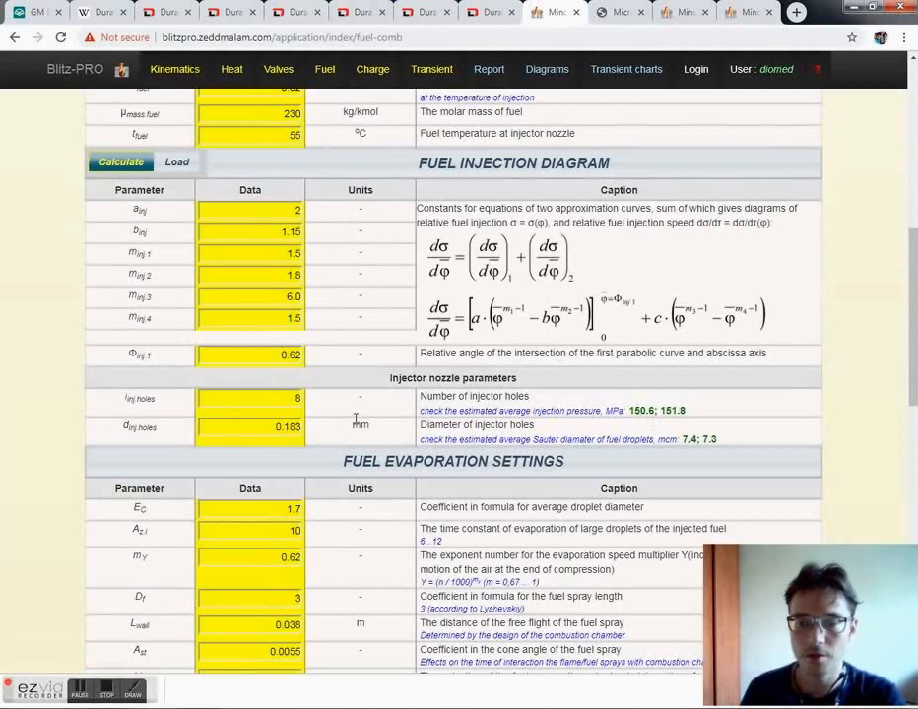
scroll(410, 422, "up", 6)
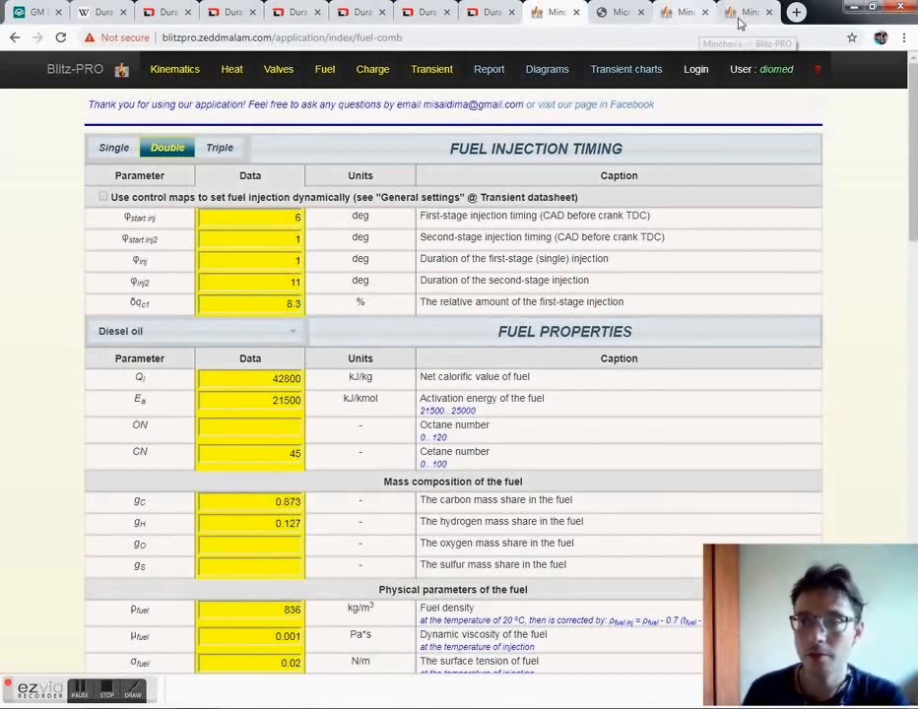
Step: Start the engine calculation with the single supercharging configuration and the Free solution type
left_click(123, 70)
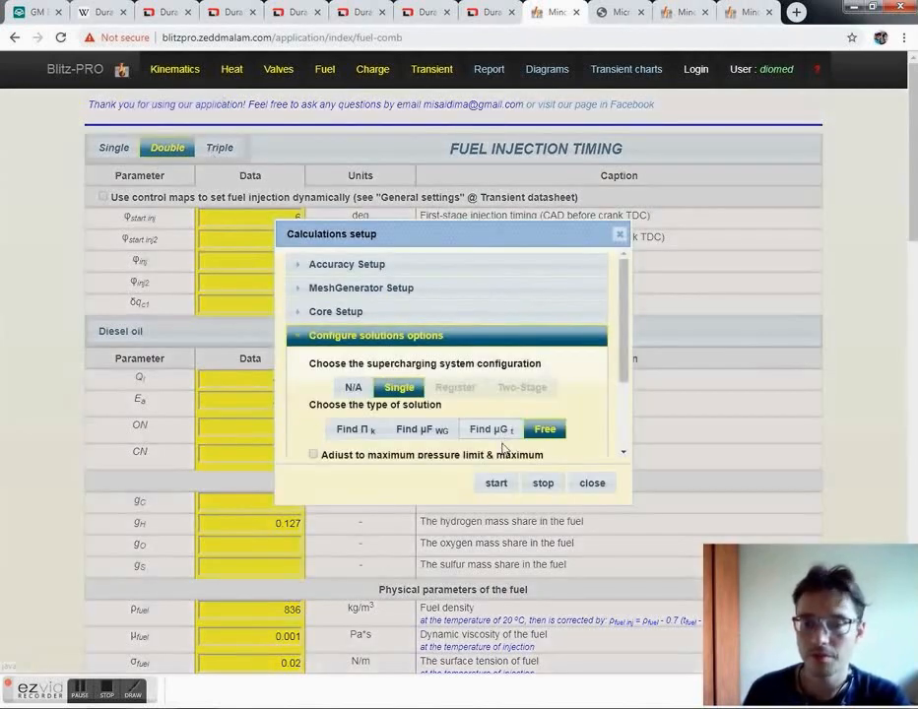
left_click(496, 483)
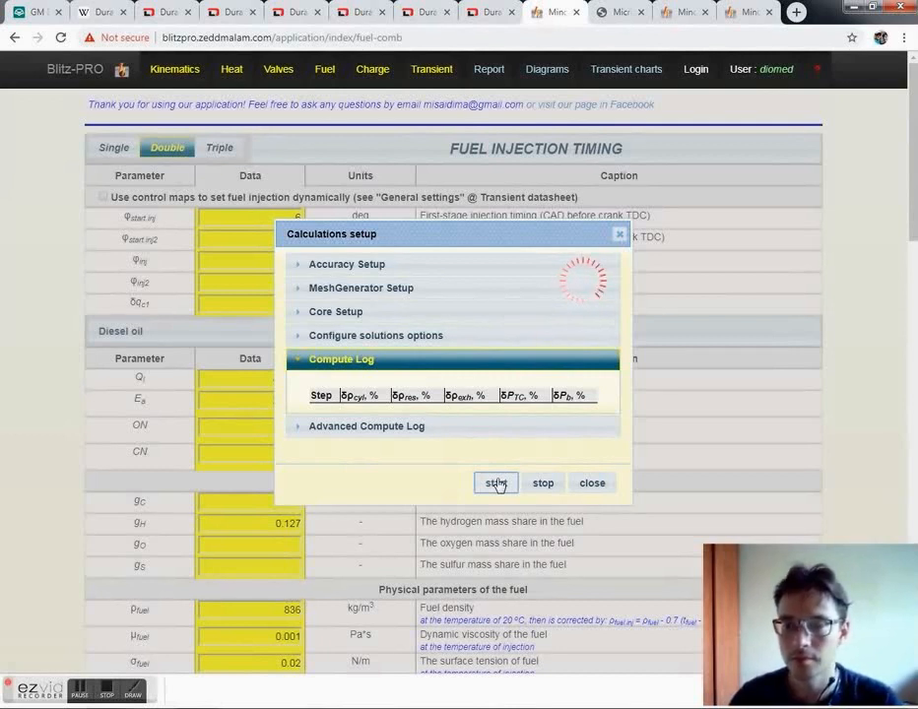
Step: Review the previous run's indicated and heat release diagrams, enlarging the temperatures diagram to the 300–480 crank angle range
left_click(692, 12)
left_click(745, 13)
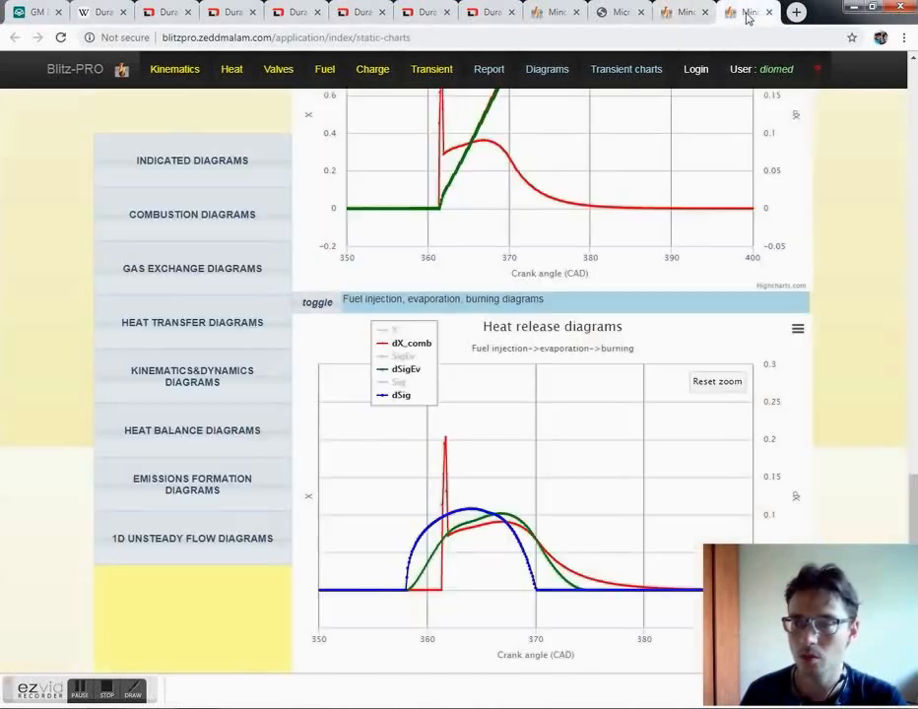
scroll(631, 323, "up", 2)
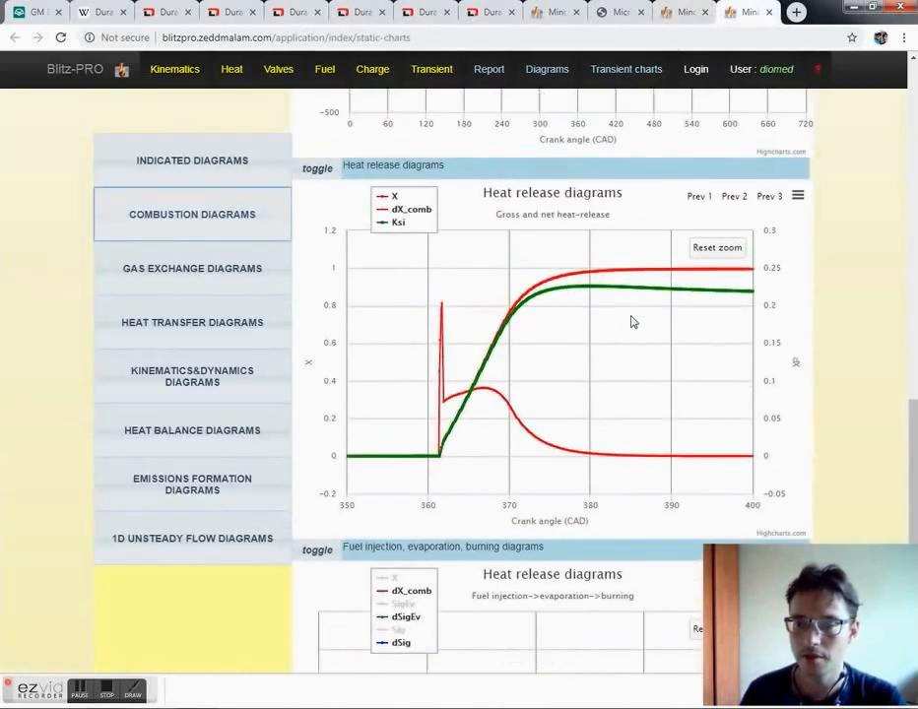
scroll(632, 323, "up", 10)
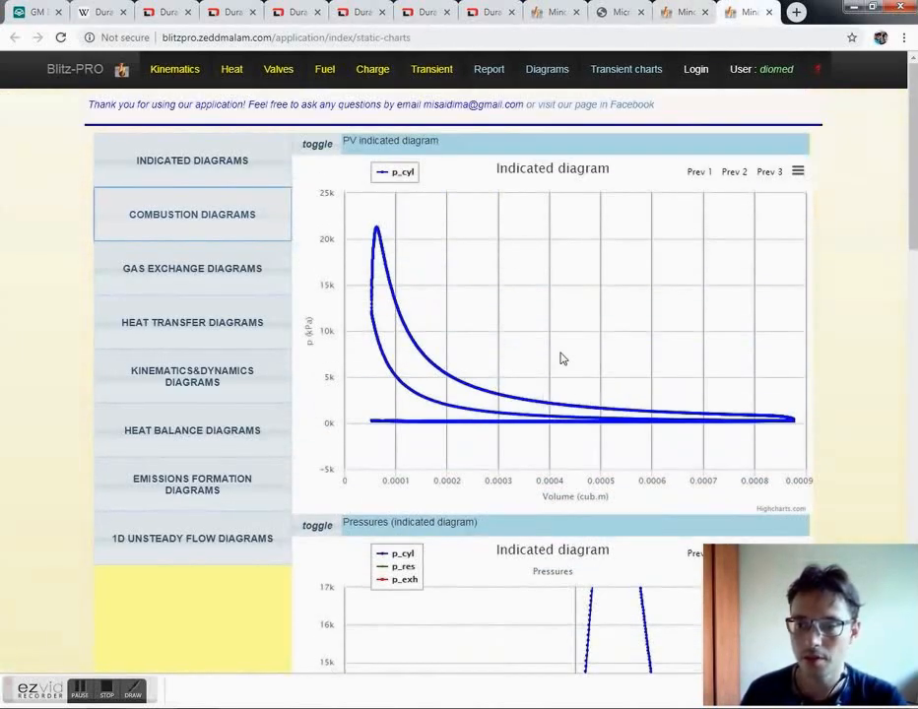
scroll(562, 355, "down", 6)
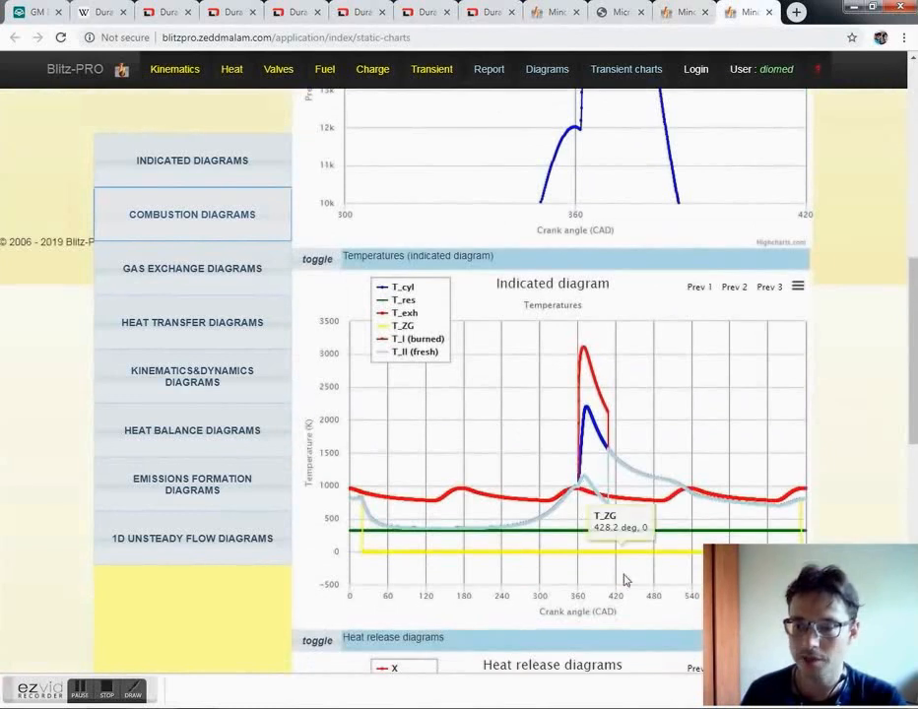
mouse_move(636, 579)
left_mouse_down()
mouse_move(571, 424)
mouse_move(560, 342)
left_mouse_up()
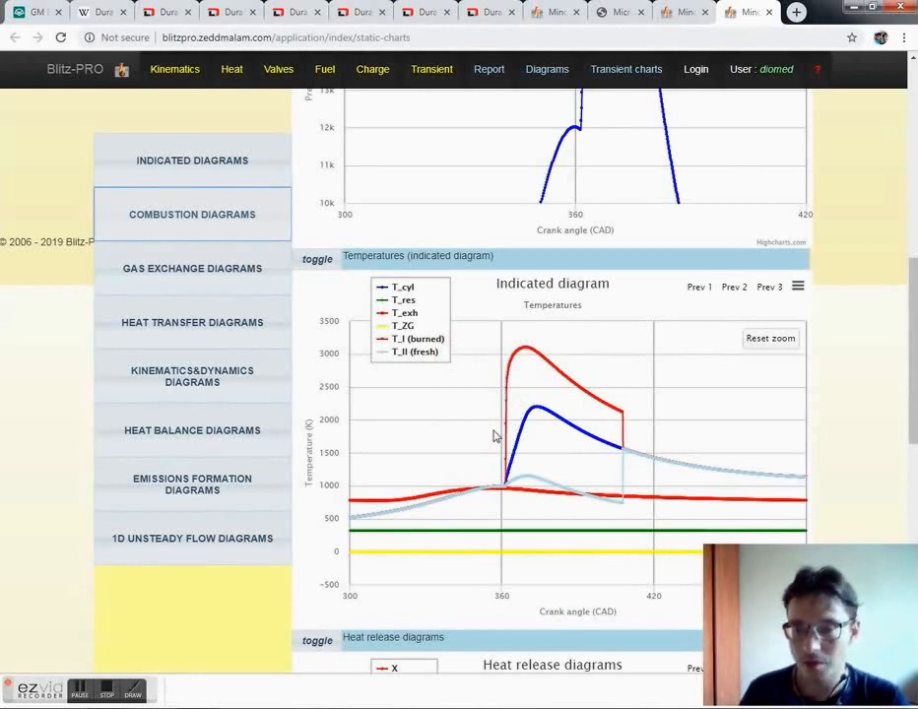
scroll(494, 437, "down", 5)
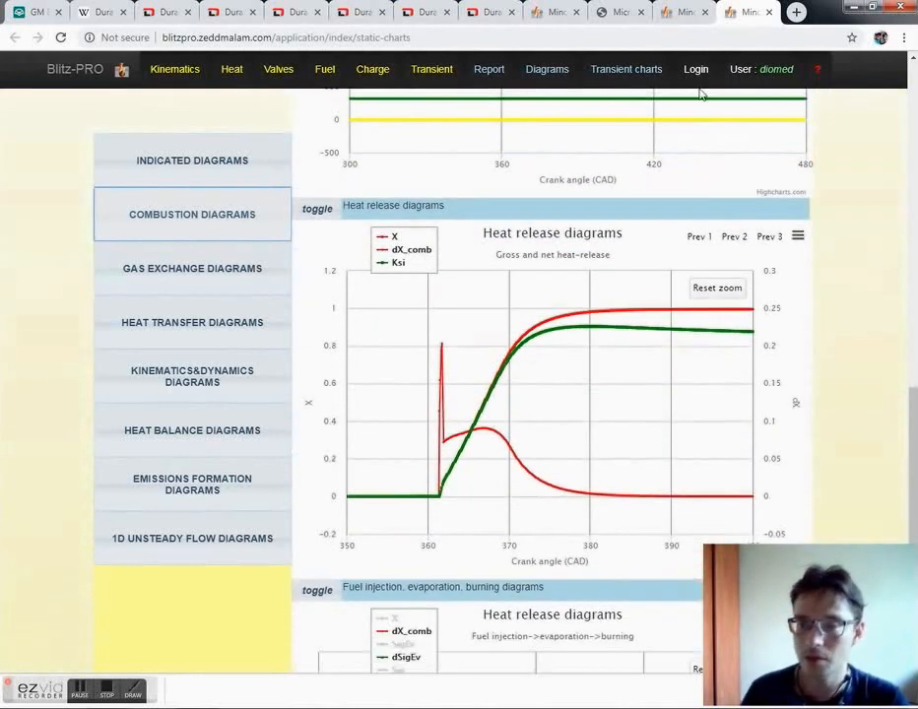
Step: Check the calculation's progress in the compute log and re-examine the previous run's heat release diagrams
left_click(556, 12)
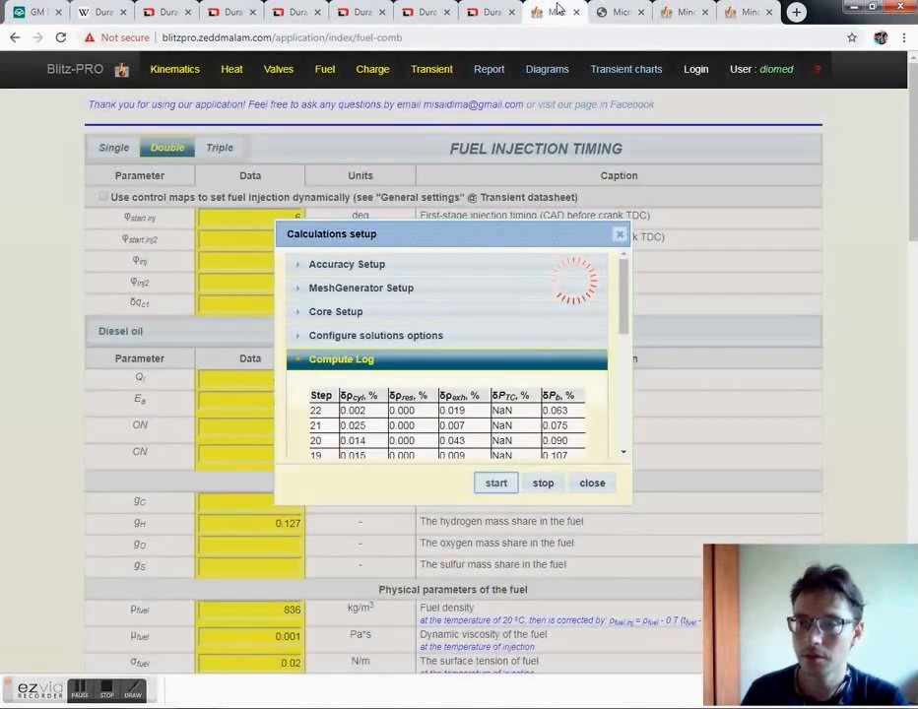
left_click(751, 12)
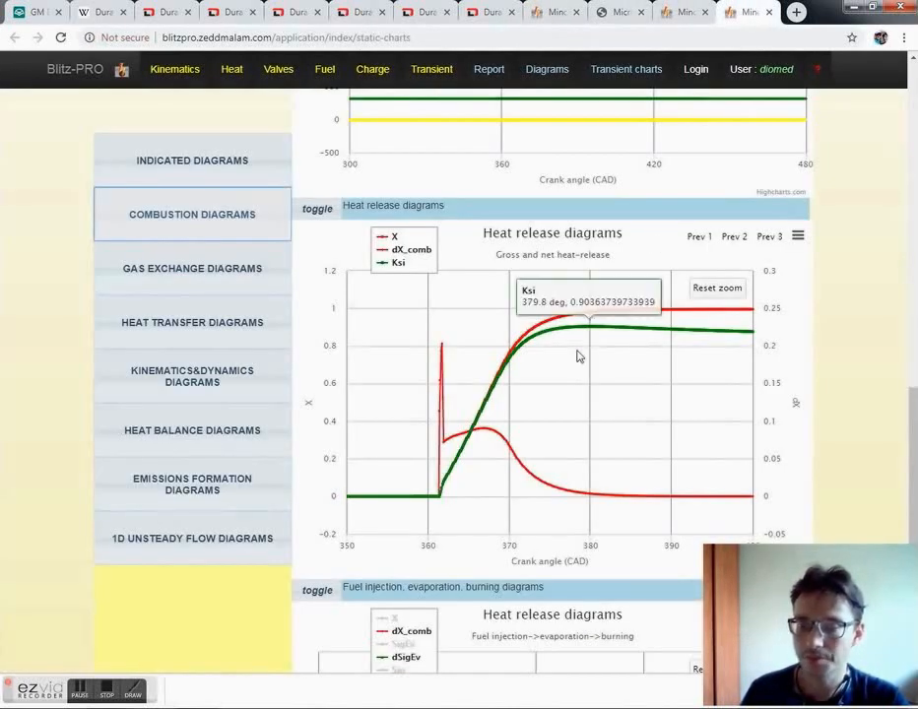
scroll(579, 356, "down", 2)
scroll(579, 356, "up", 2)
Step: Close the calculations setup dialog and open the results report in a separate browser tab
left_click(554, 15)
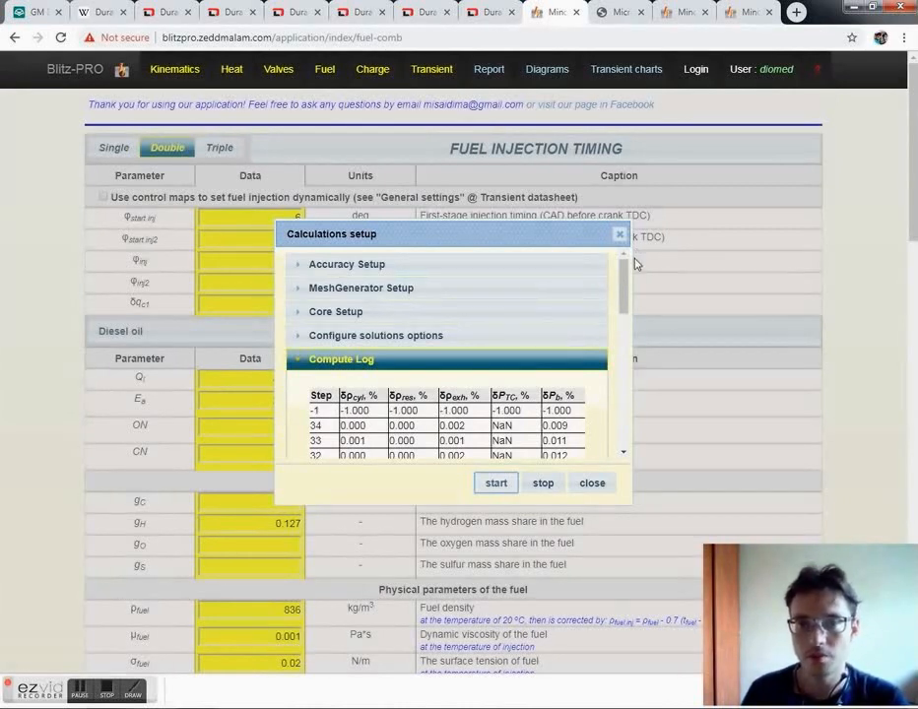
left_click(593, 484)
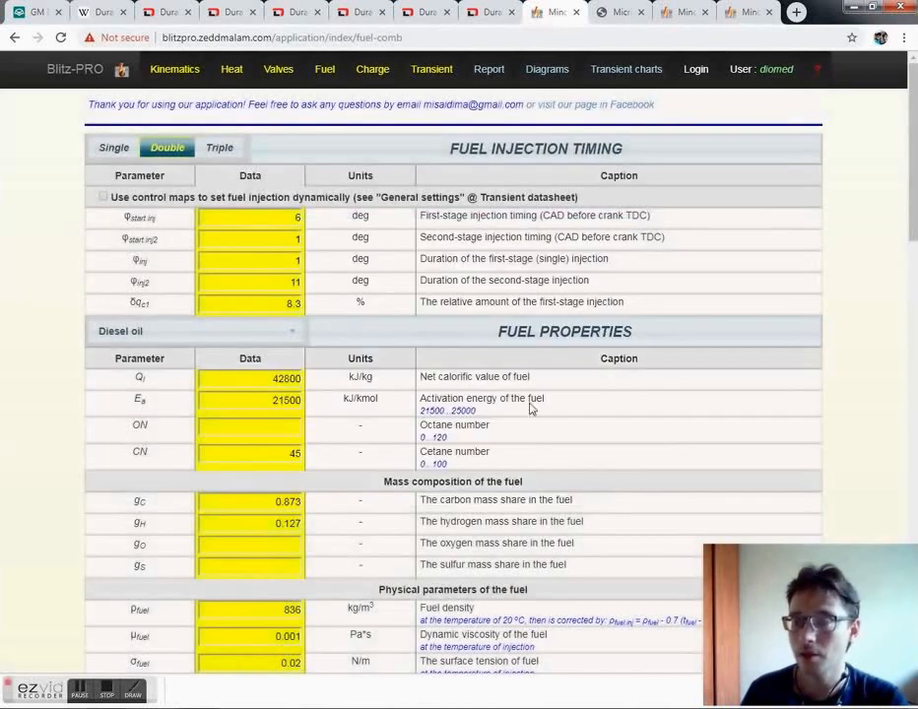
right_click(492, 74)
left_click(534, 82)
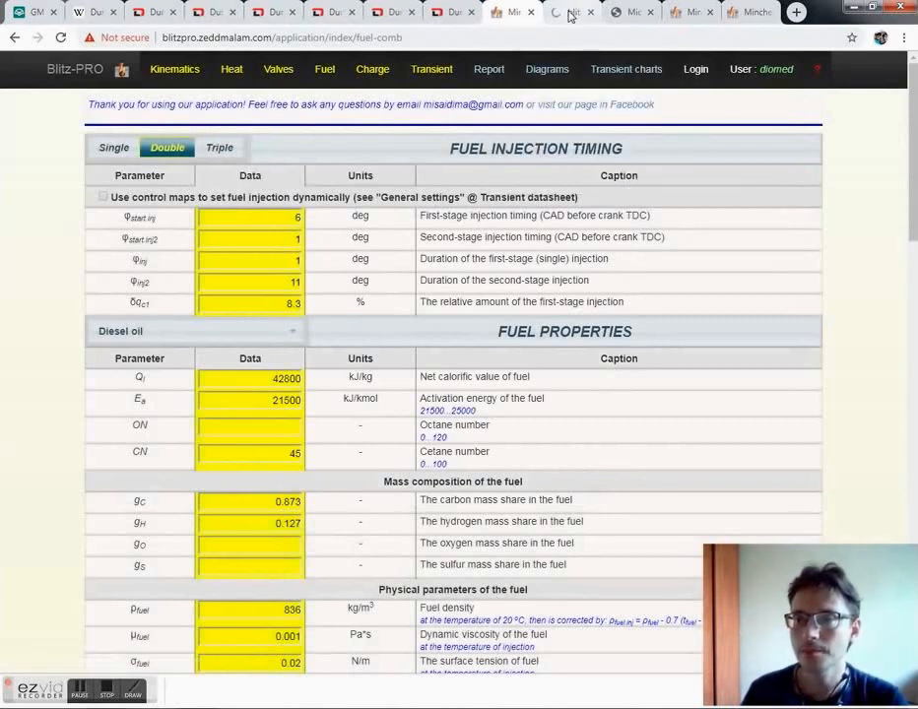
left_click(570, 14)
Step: Examine the report's engine performance, maximum in-cylinder pressure and temperatures, and the maximum pressure rise rate under Combustion
scroll(525, 260, "down", 4)
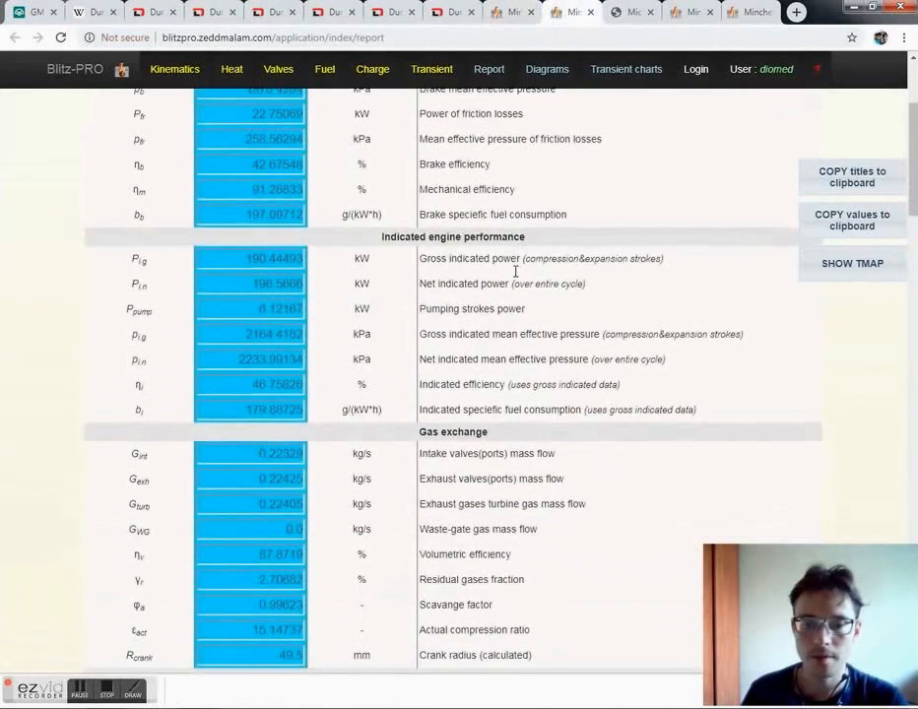
scroll(469, 287, "up", 1)
scroll(467, 289, "down", 3)
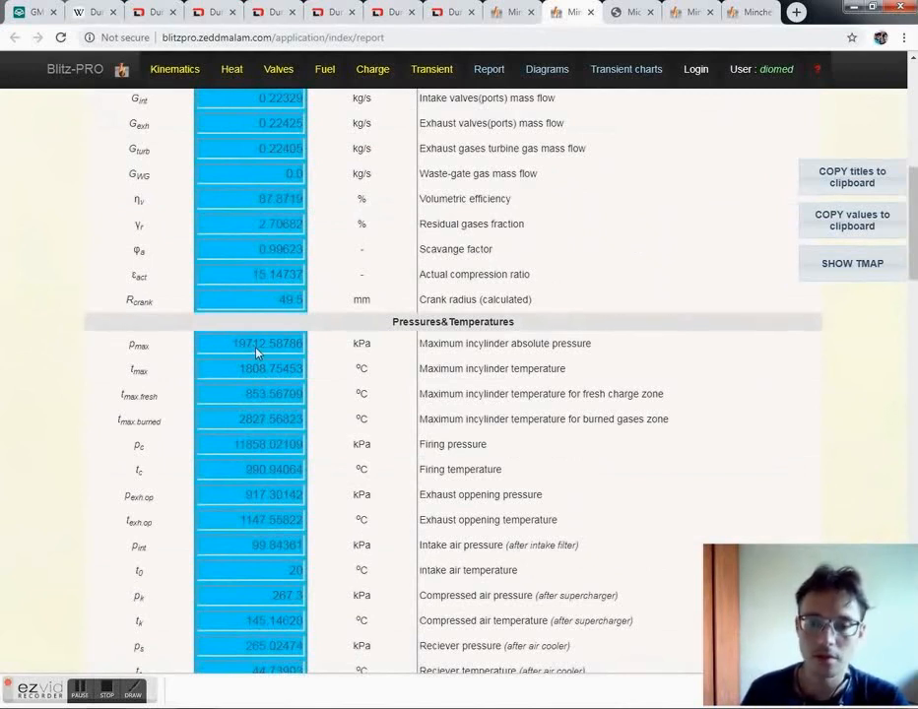
scroll(266, 351, "down", 1)
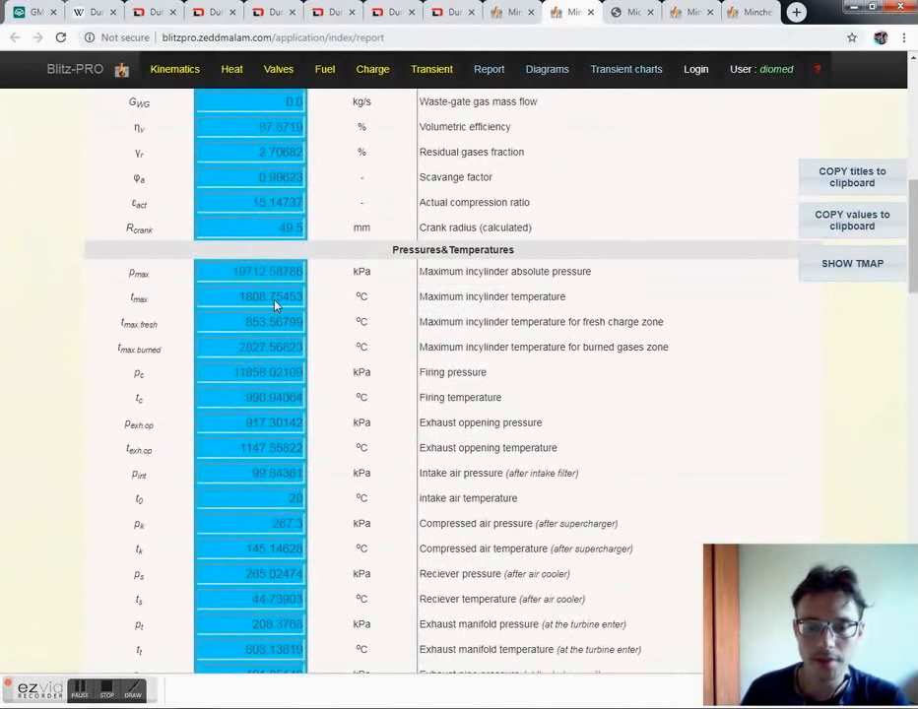
scroll(275, 306, "down", 1)
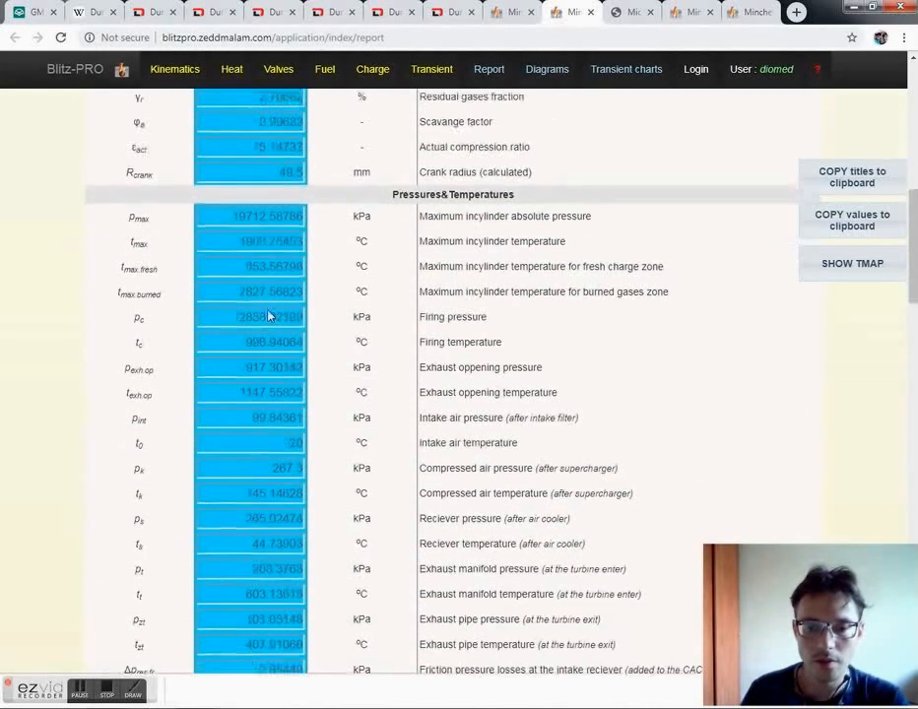
scroll(226, 406, "down", 4)
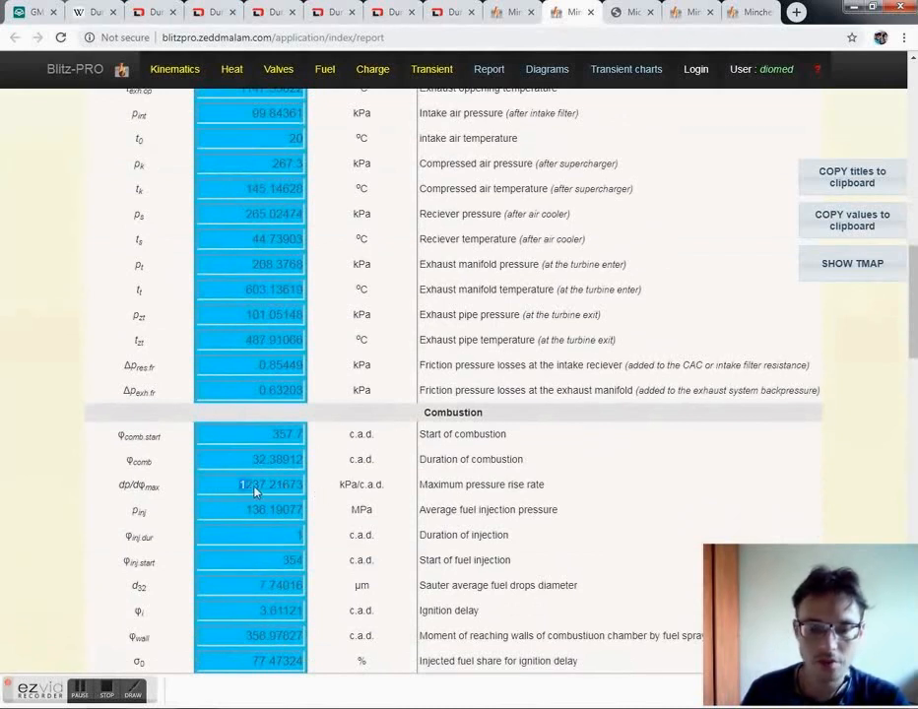
left_click_drag(254, 493, 237, 492)
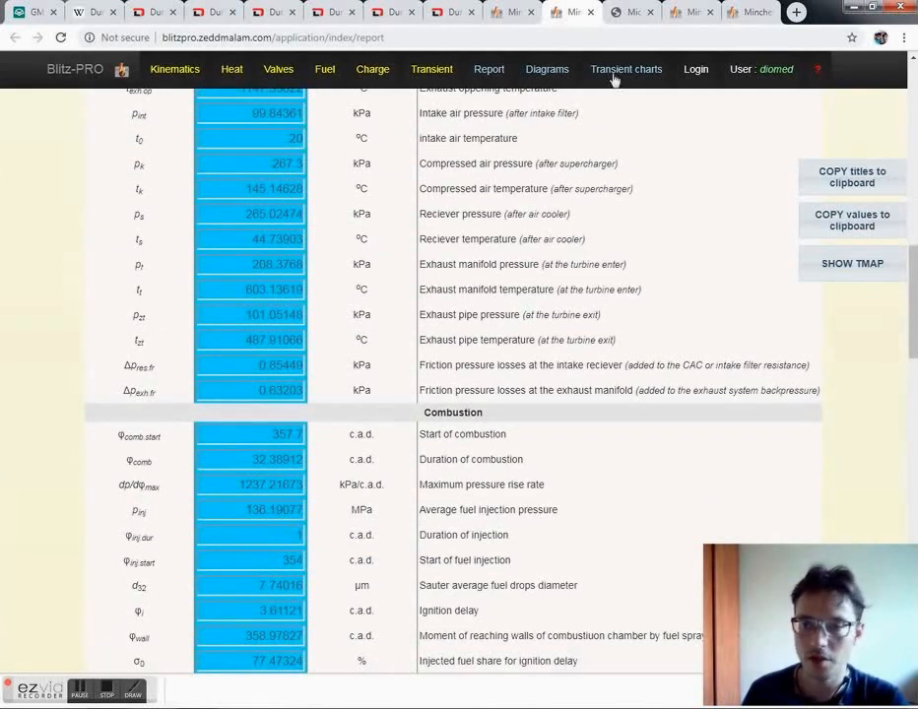
Step: Open the Diagrams page in a separate browser tab and load the indicated and combustion diagrams
right_click(547, 75)
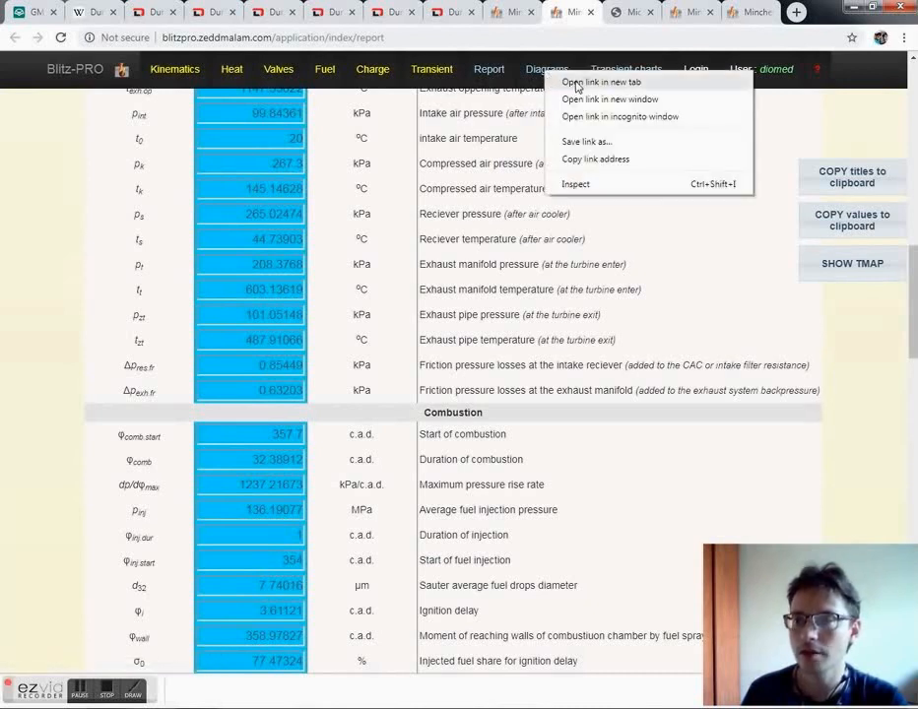
left_click(572, 82)
left_click(585, 22)
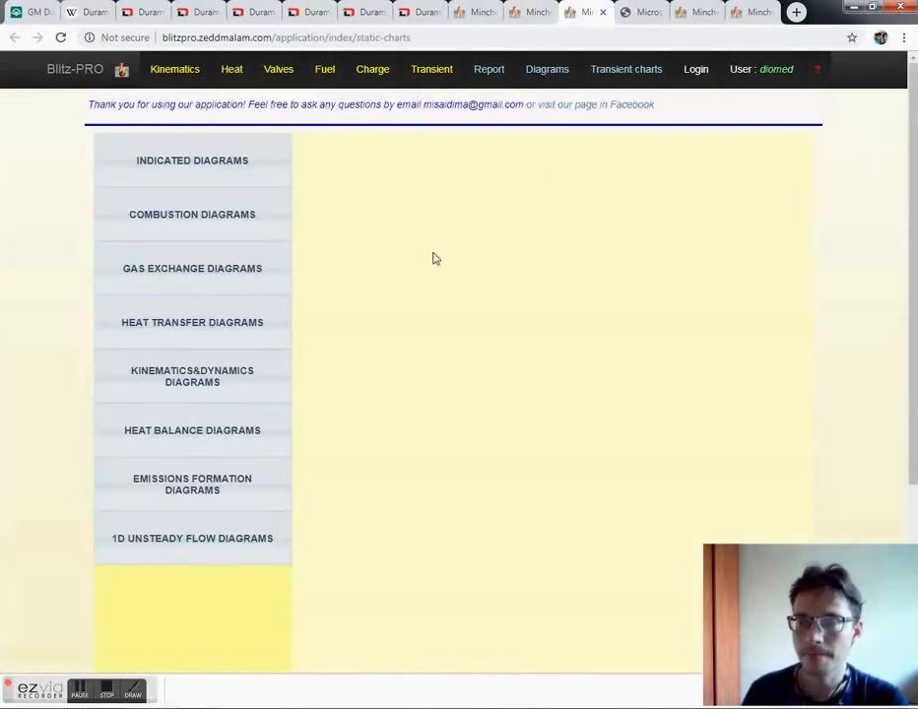
left_click(252, 173)
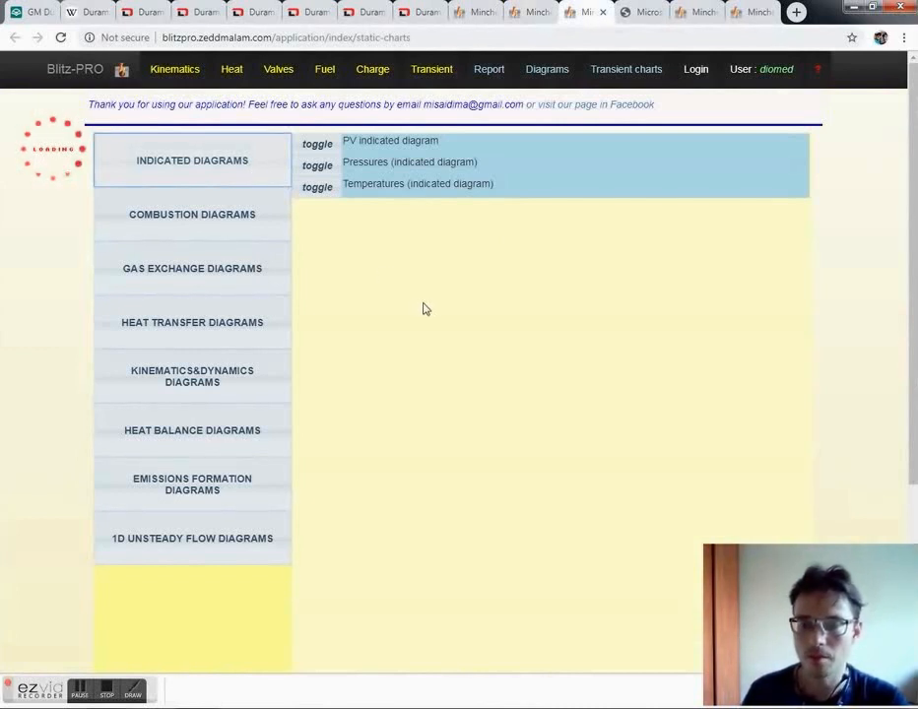
left_click(236, 218)
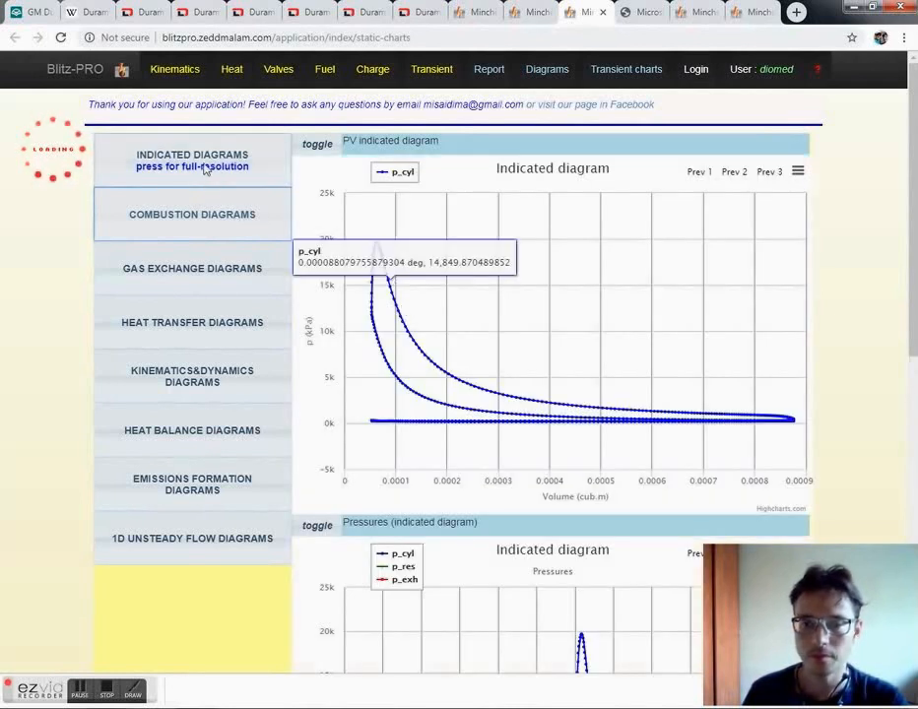
Step: Reload the indicated and combustion diagrams in full resolution and bring up the indicated pressures diagram
scroll(874, 277, "down", 1)
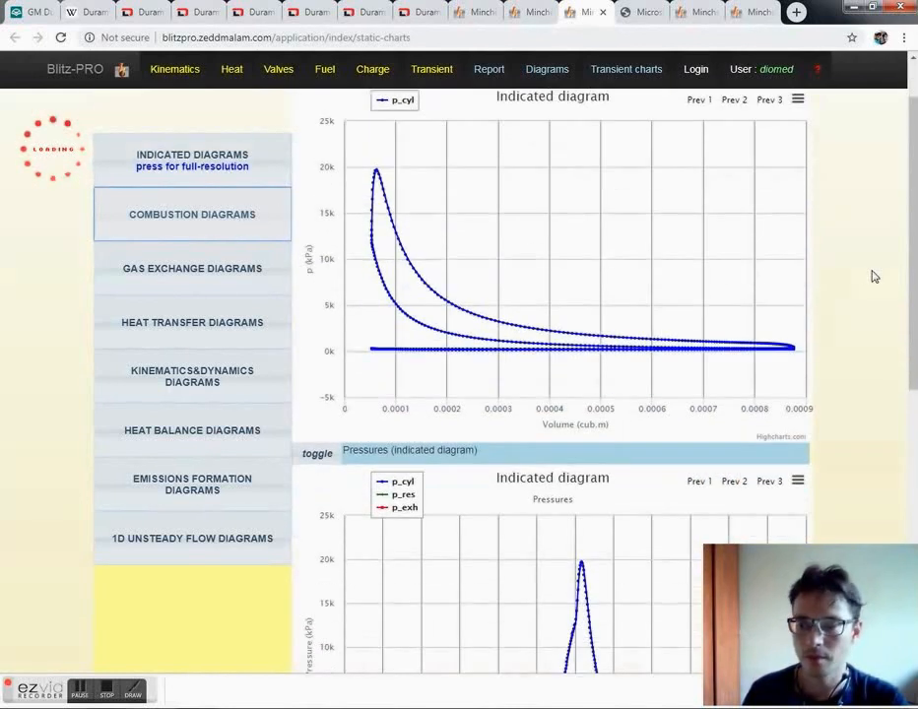
scroll(874, 277, "up", 1)
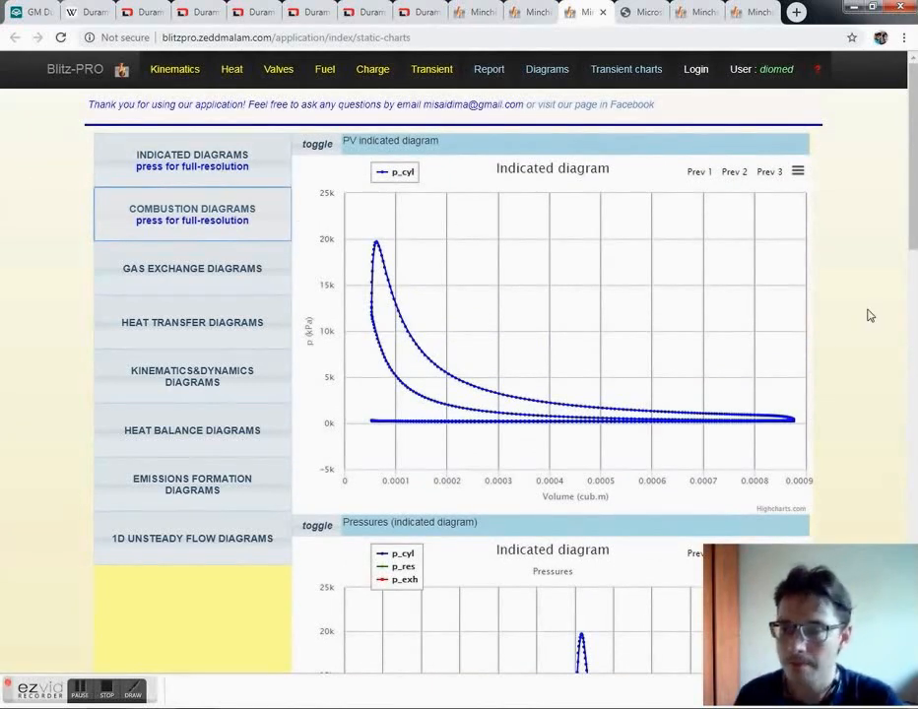
left_click(201, 161)
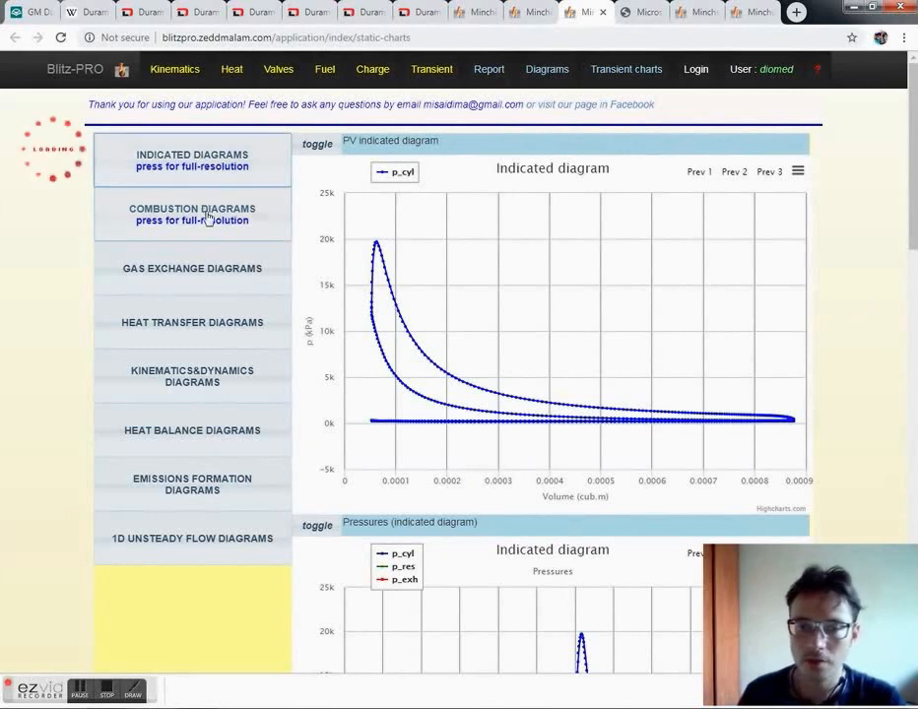
left_click(205, 216)
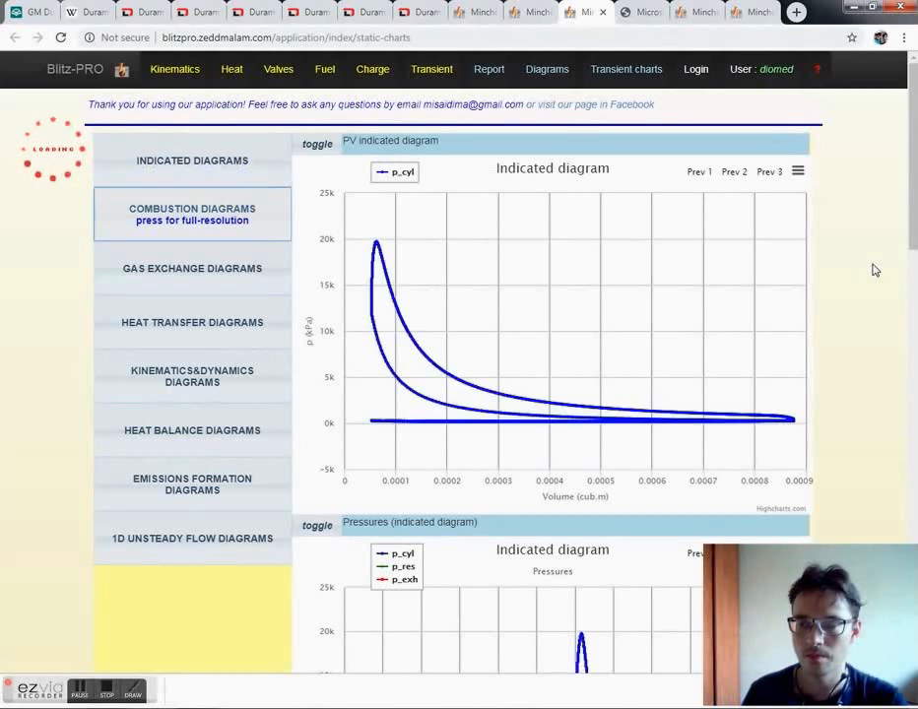
scroll(872, 270, "down", 2)
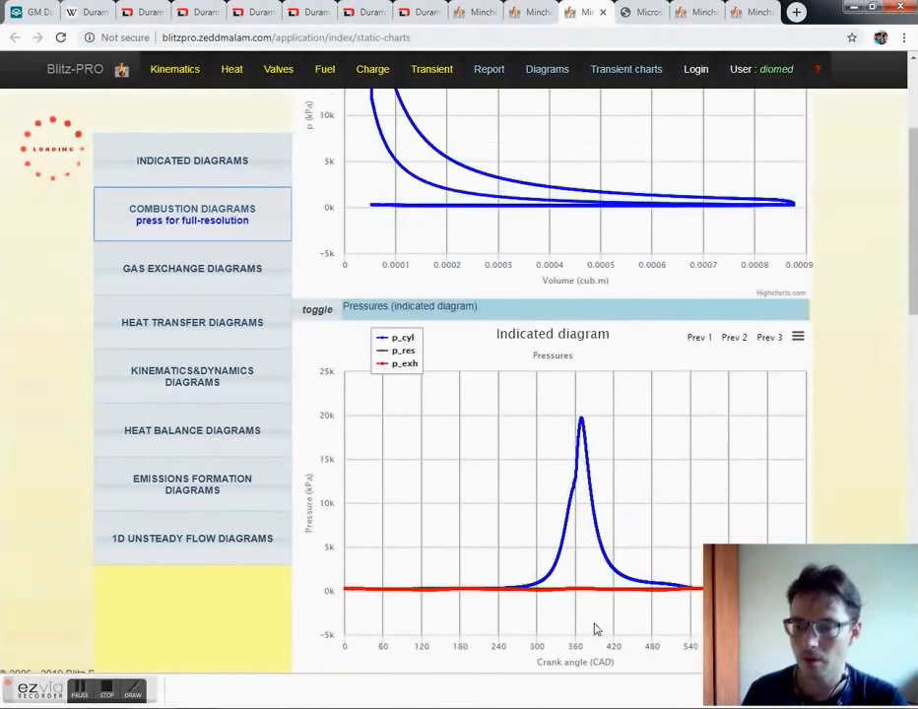
Step: Zoom the indicated pressures diagram to the 300–420 CAD range and examine the cylinder pressure curve around its peak
left_click_drag(549, 505, 527, 404)
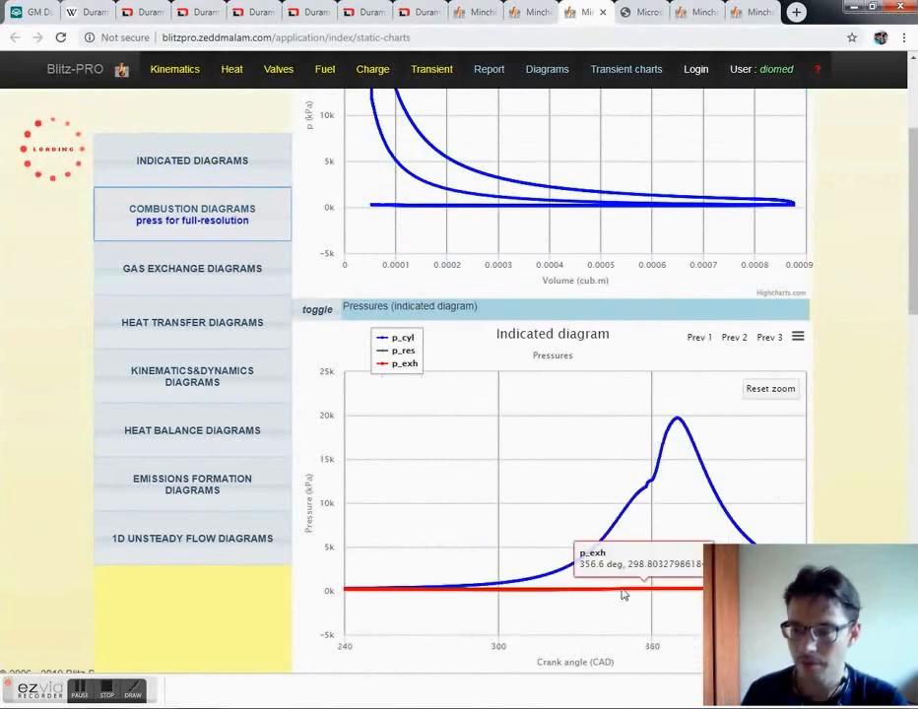
left_click_drag(554, 615, 723, 425)
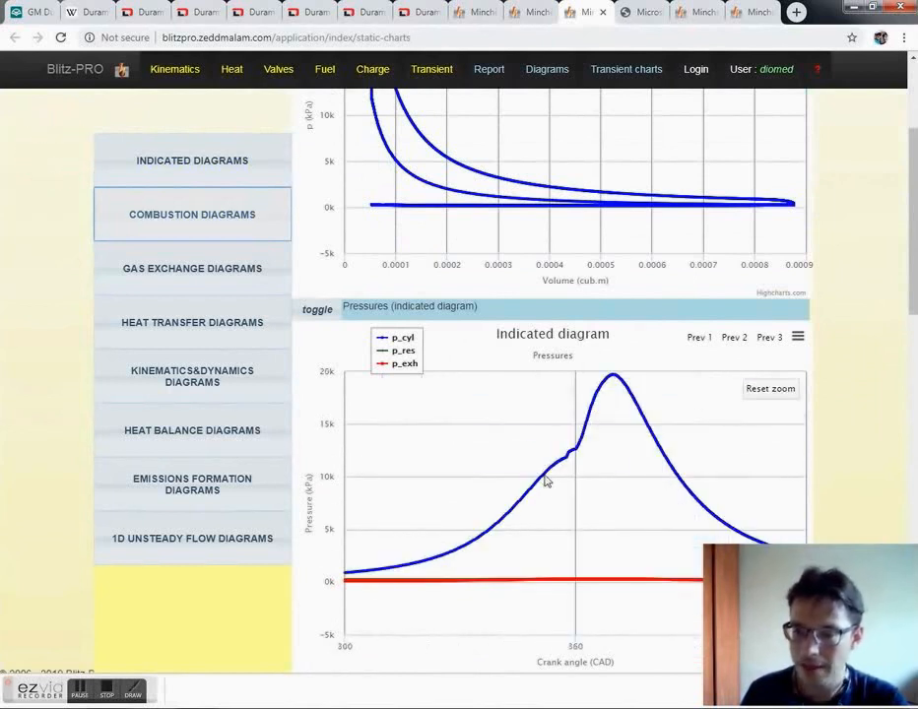
mouse_move(545, 476)
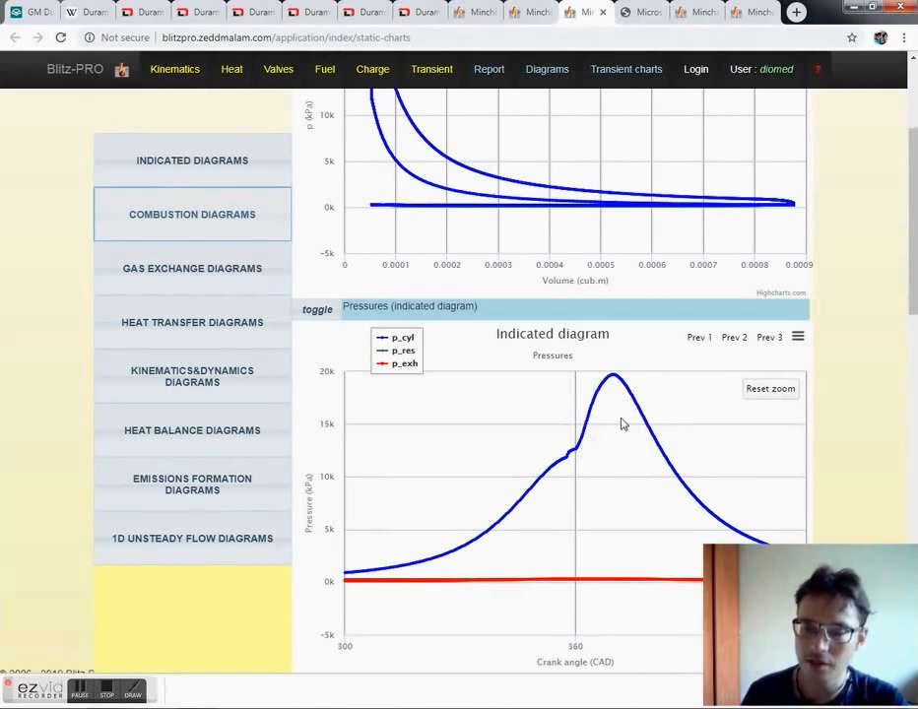
scroll(622, 423, "up", 1)
mouse_move(629, 459)
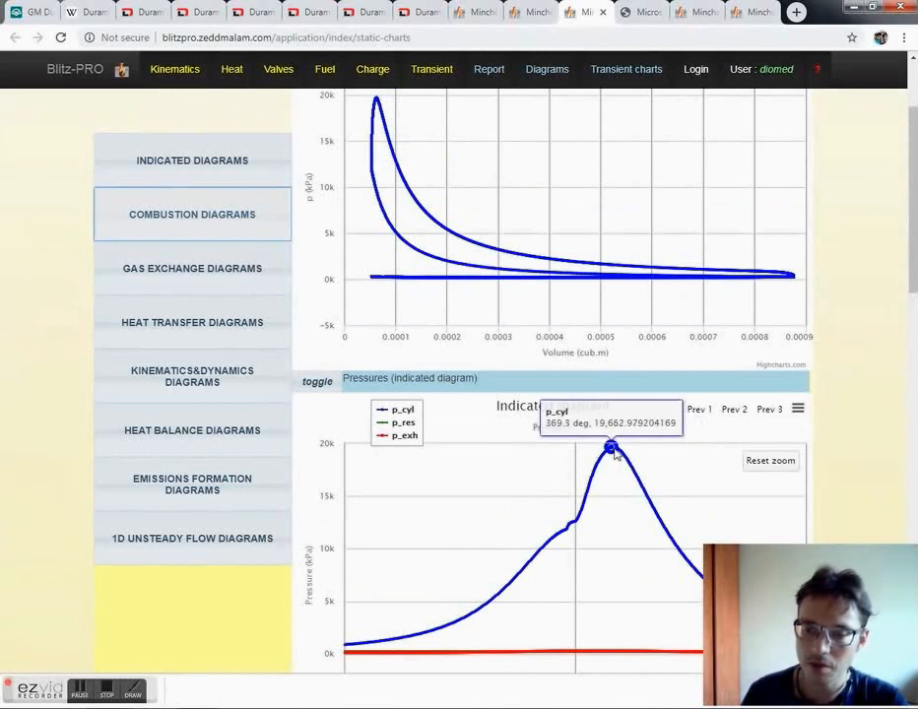
scroll(554, 468, "down", 2)
scroll(554, 467, "up", 2)
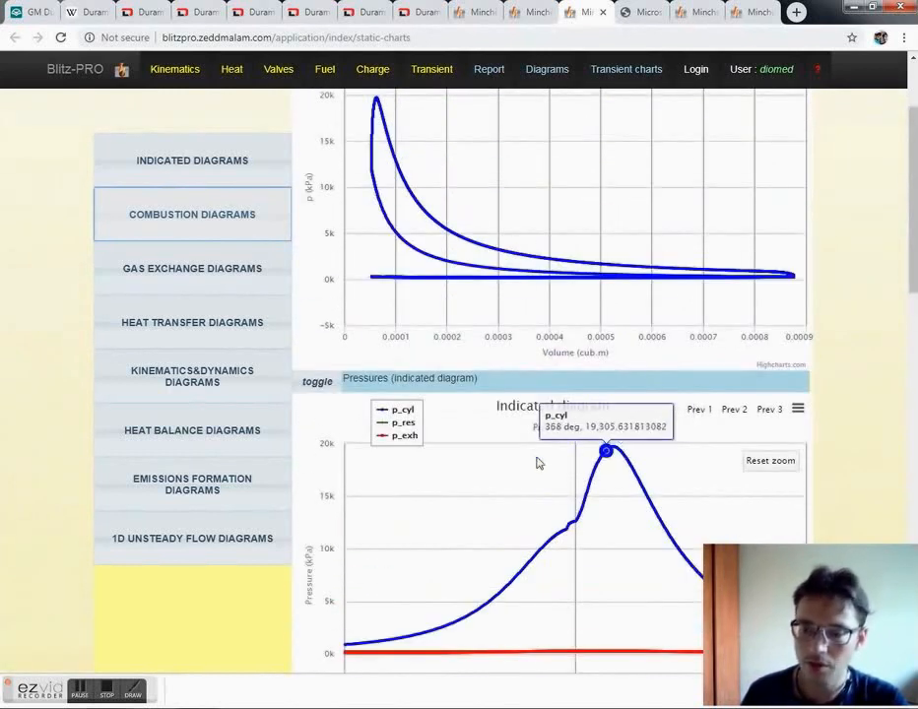
Step: Zoom the indicated temperatures diagram to 300–480 CAD and examine the burned, fresh and mean cylinder temperature curves
scroll(537, 462, "down", 6)
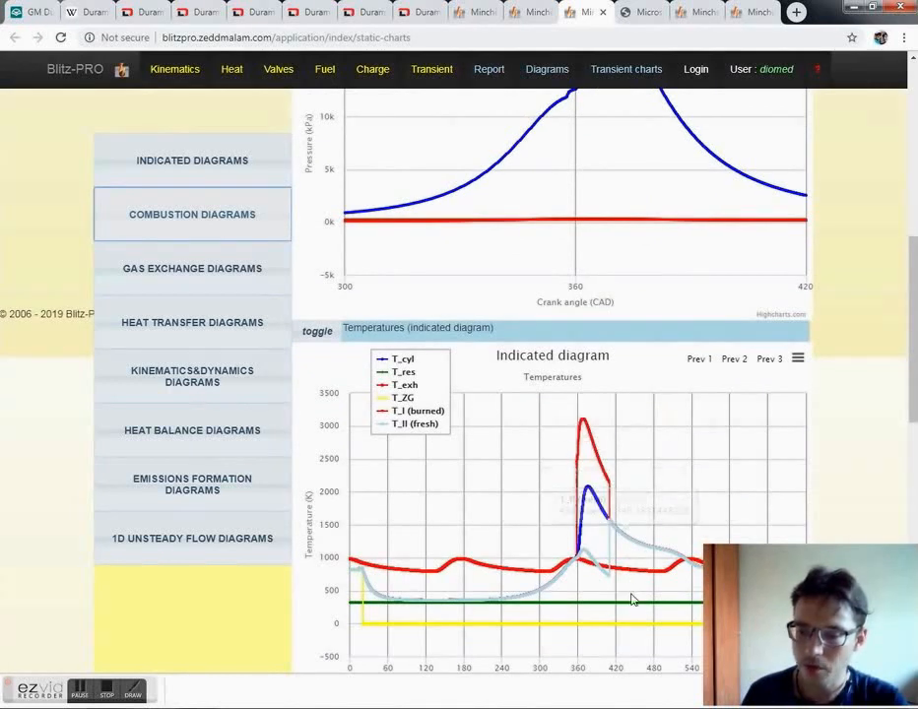
mouse_move(632, 595)
left_mouse_down()
mouse_move(563, 490)
mouse_move(561, 411)
left_mouse_up()
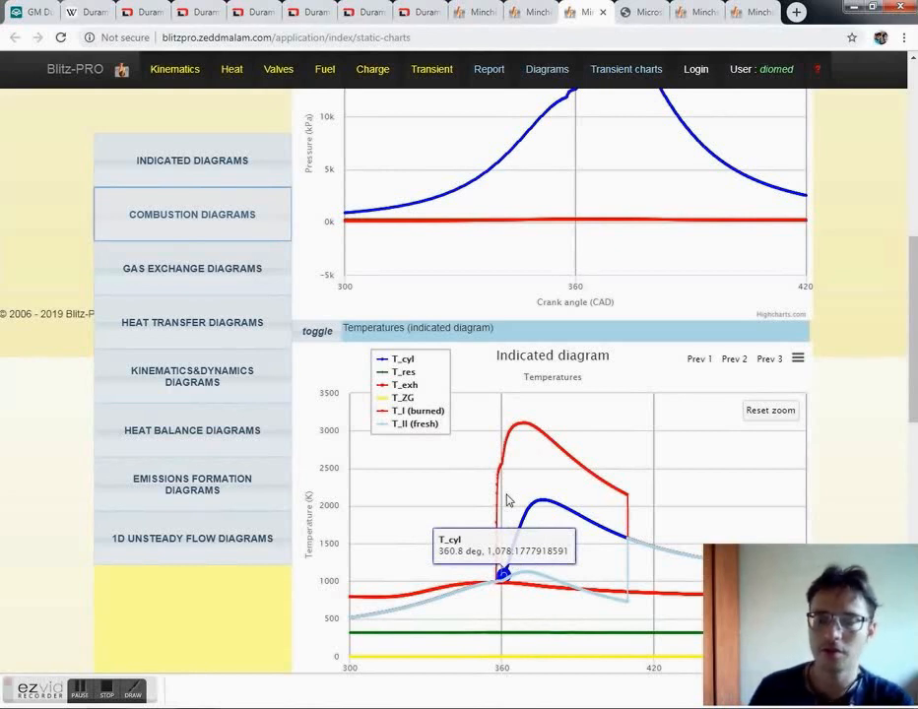
scroll(664, 456, "down", 5)
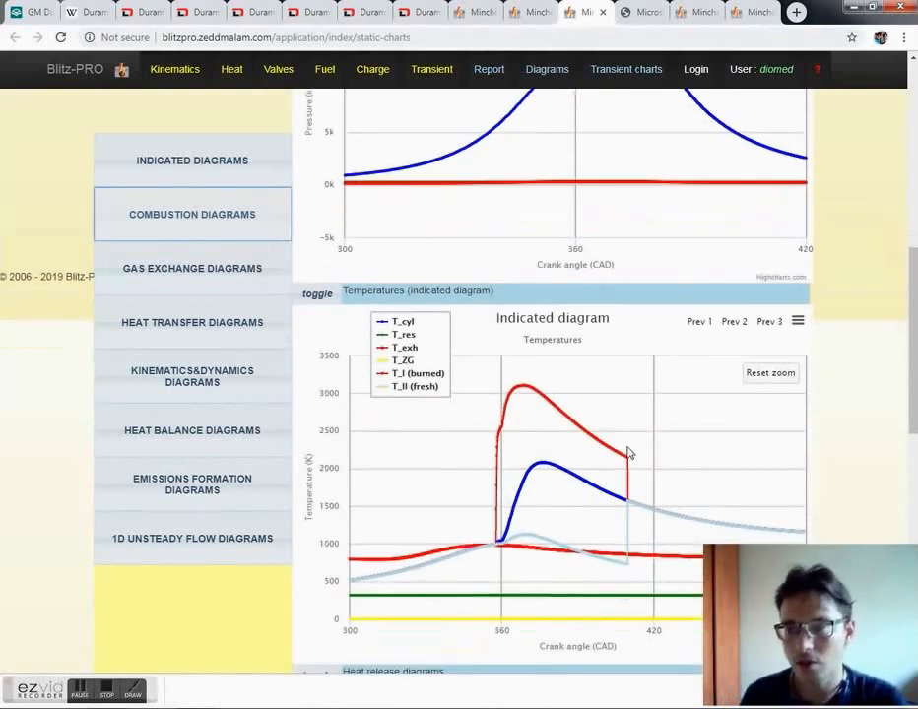
Step: Zoom the gross and net heat-release diagram to 350–420 CAD and examine the dX_comb curve
scroll(592, 448, "down", 2)
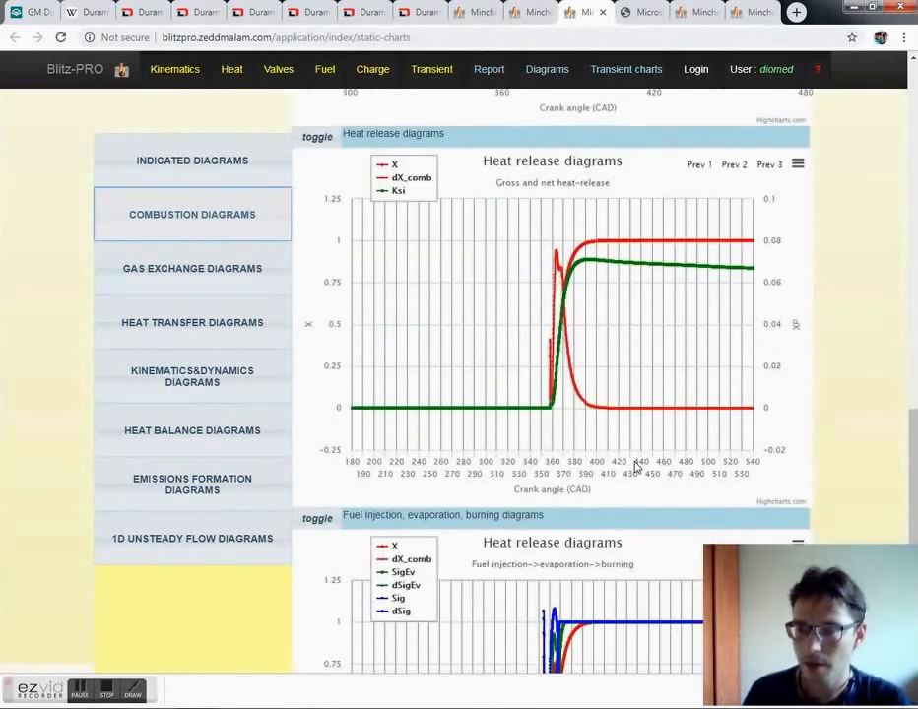
left_click_drag(623, 424, 527, 227)
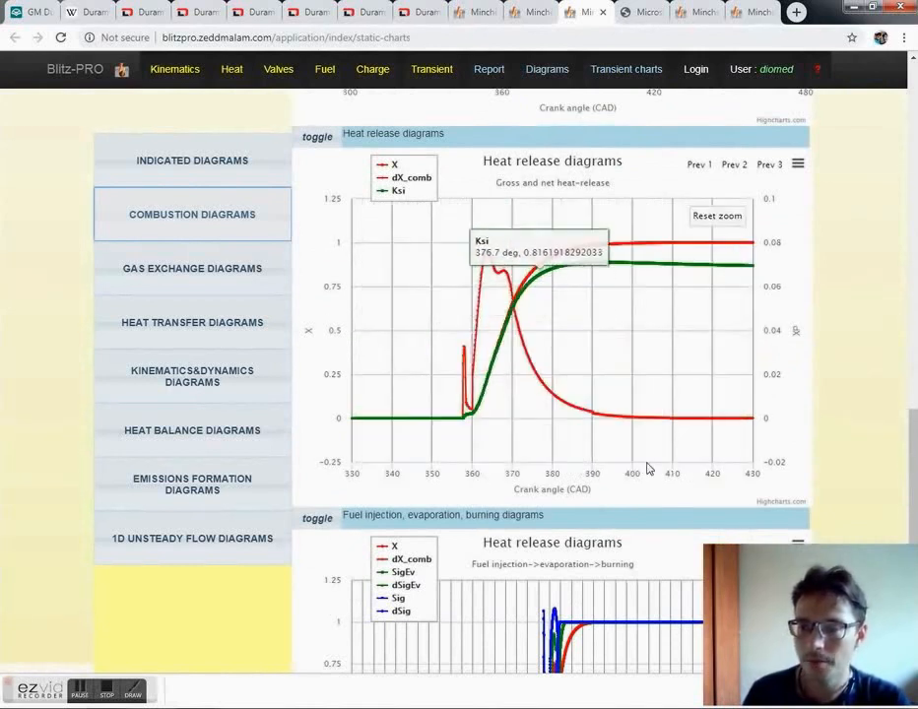
left_click_drag(685, 432, 434, 237)
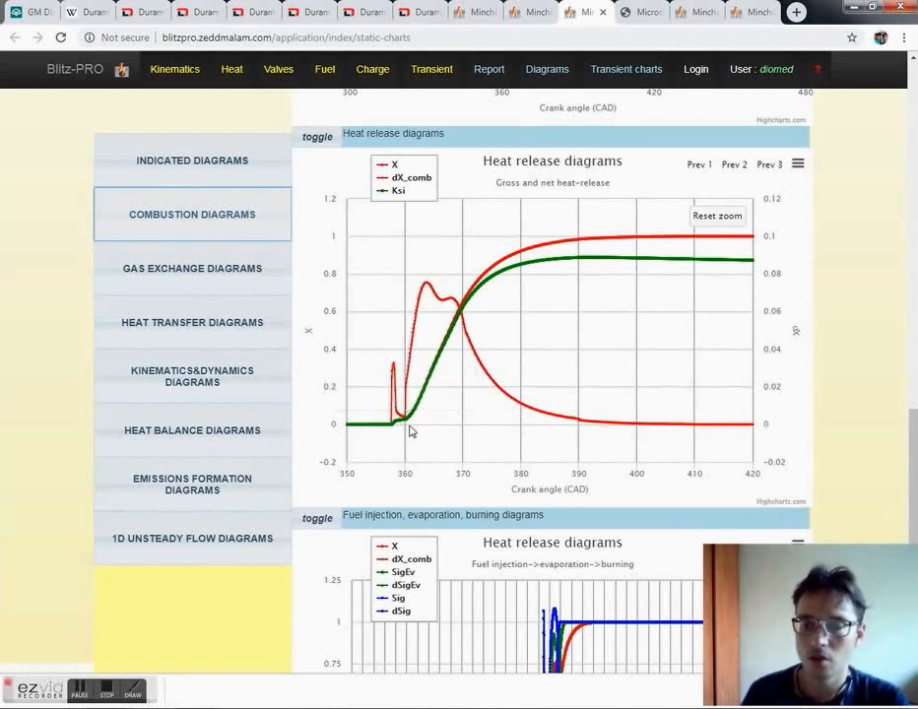
Step: Zoom the fuel injection, evaporation and burning diagram around 360 CAD, hide X, SigEv and Sig, and examine the dX_comb, dSigEv and dSig curves
scroll(463, 433, "down", 2)
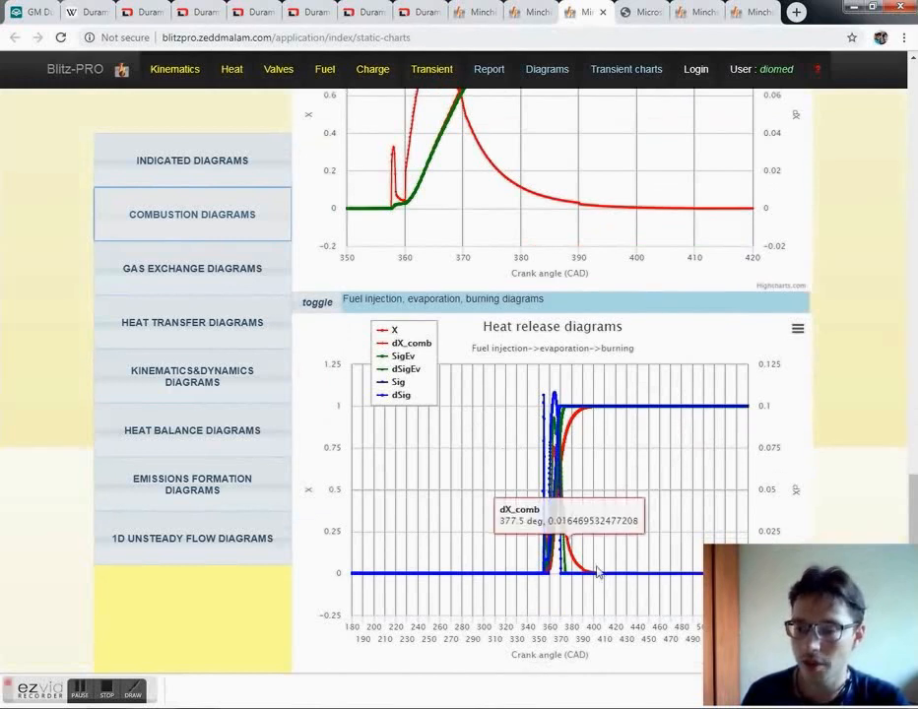
left_click_drag(615, 575, 535, 389)
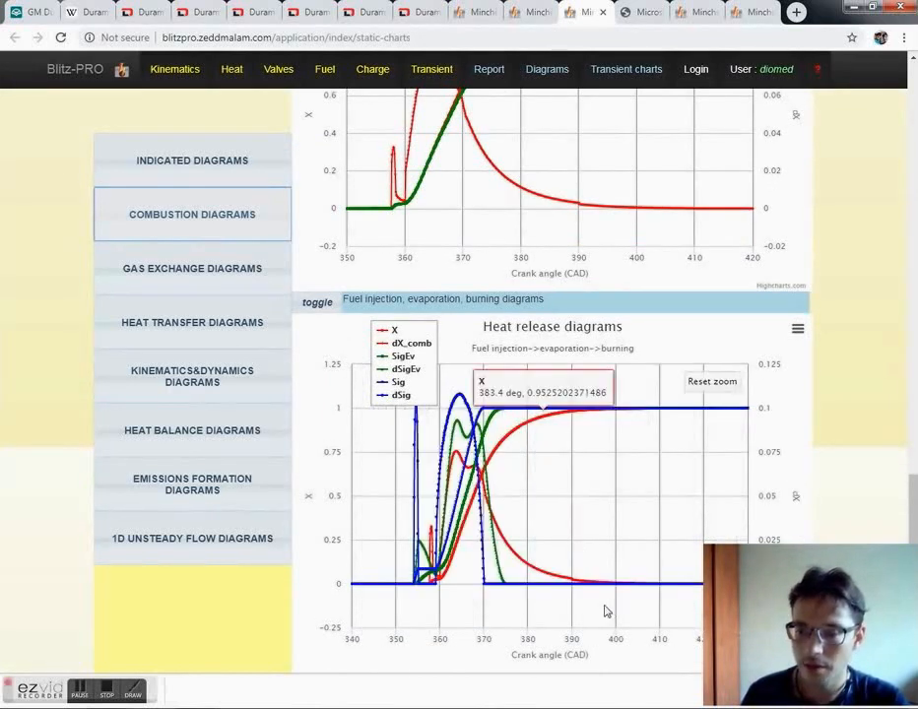
left_click_drag(637, 598, 392, 394)
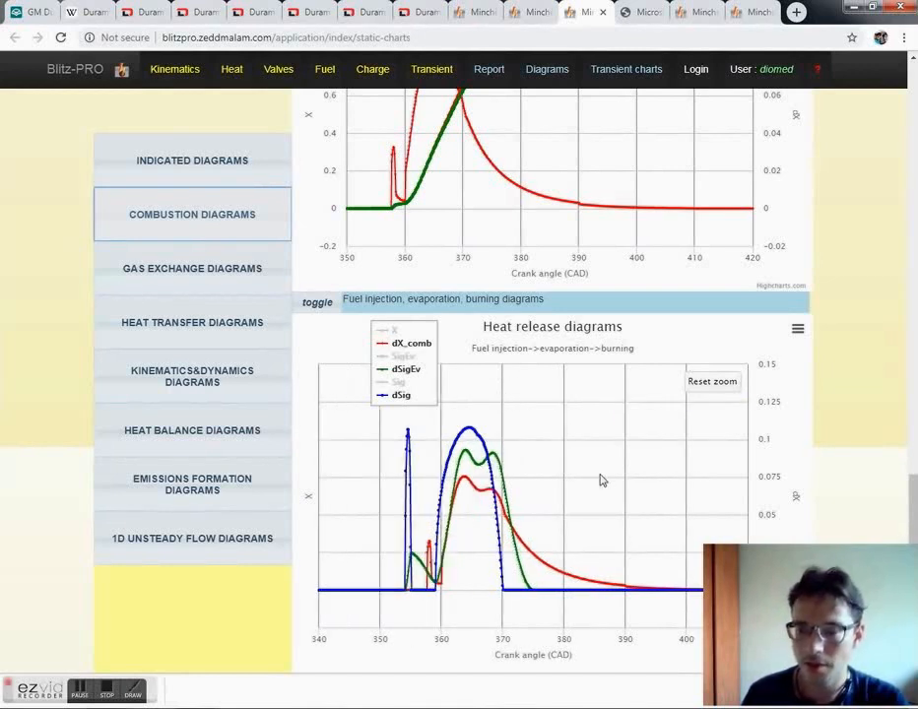
mouse_move(410, 437)
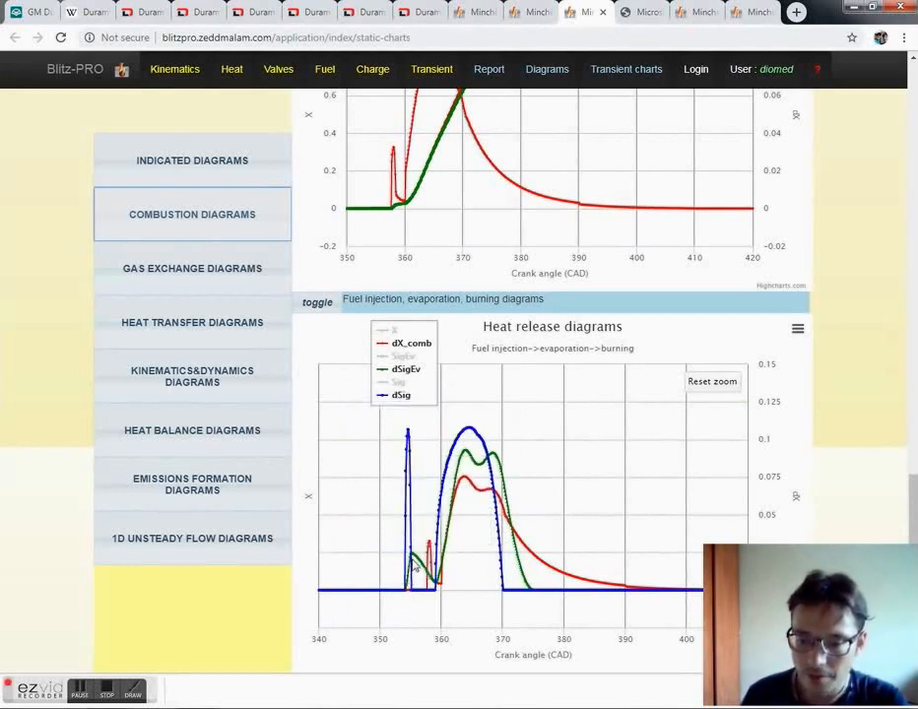
mouse_move(417, 573)
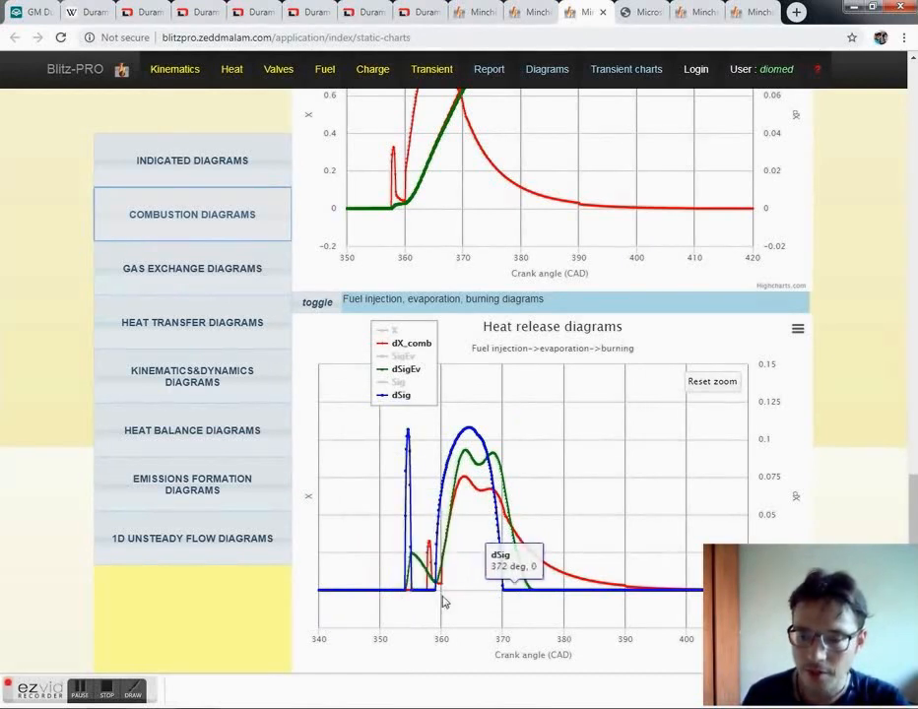
mouse_move(431, 593)
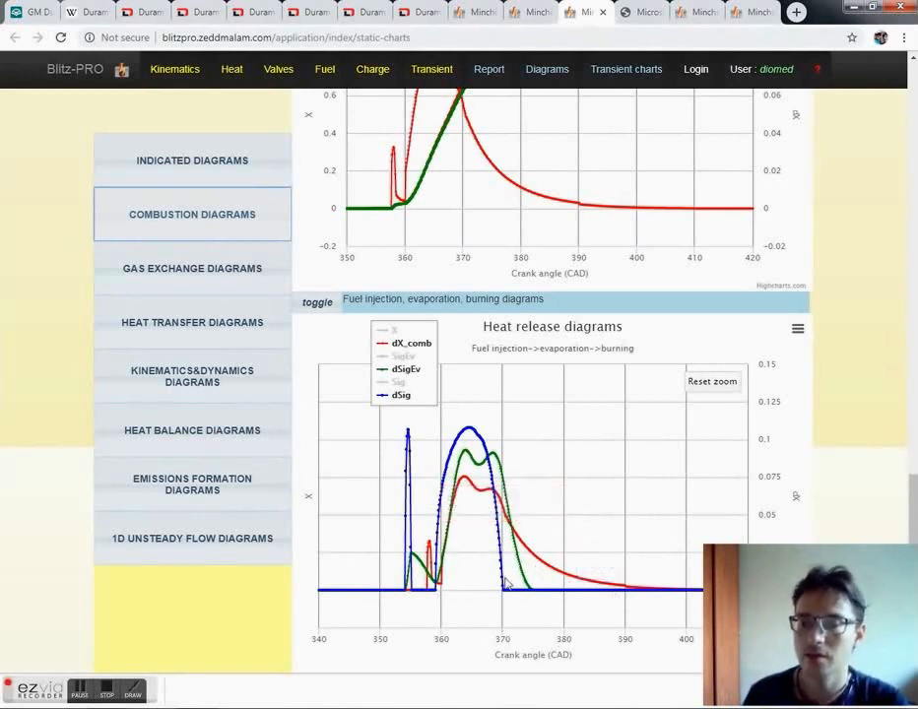
Step: Examine the previous run's heat release and fuel injection diagrams in the other browser tab, then return to the current run's diagrams
scroll(513, 492, "up", 4)
scroll(550, 459, "down", 2)
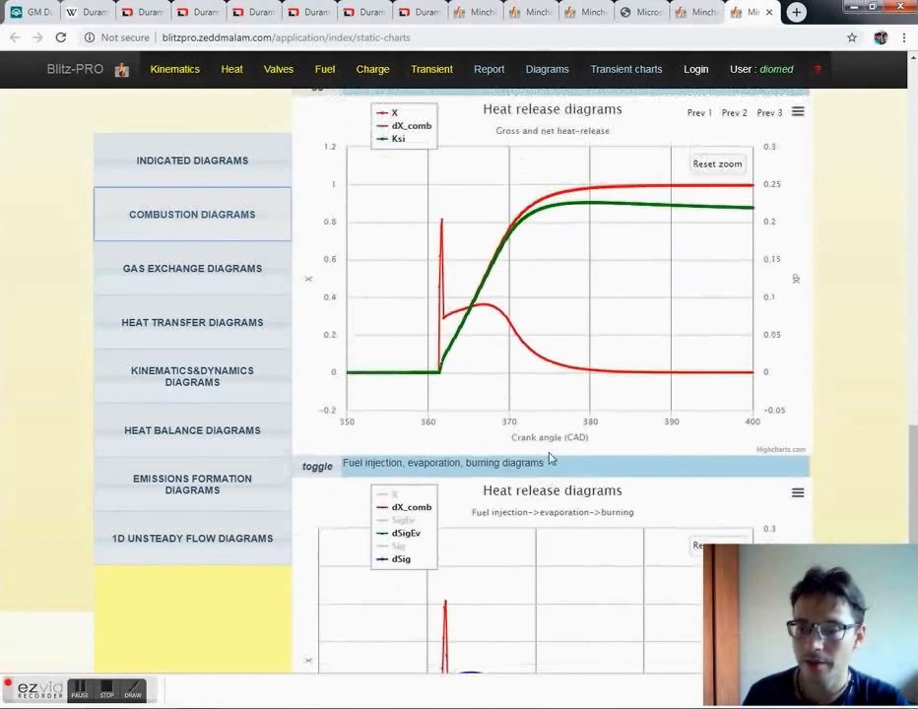
scroll(551, 459, "down", 2)
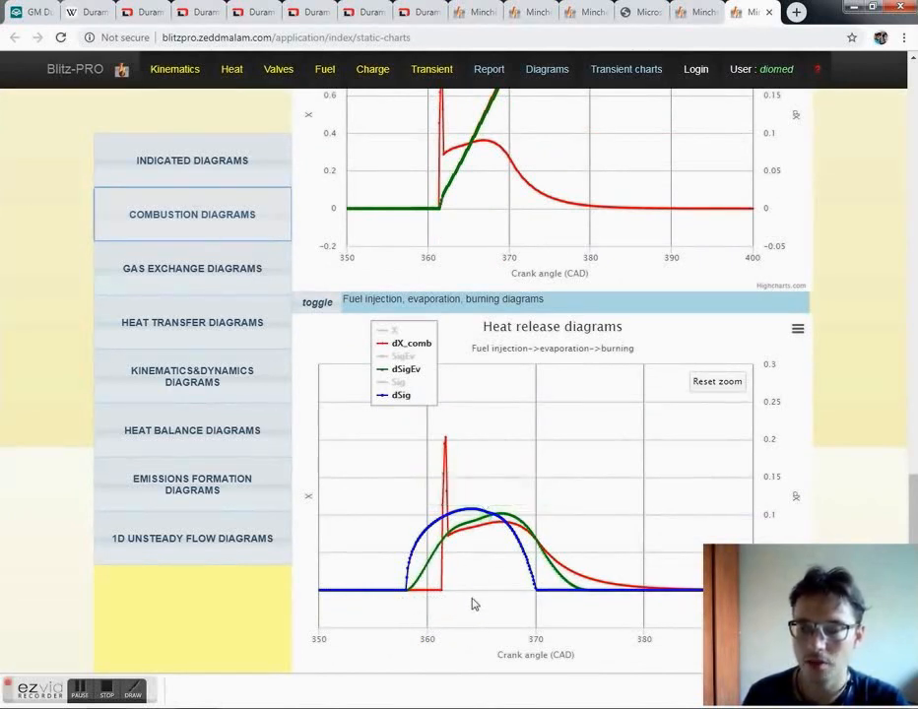
left_click(589, 16)
scroll(628, 357, "up", 15)
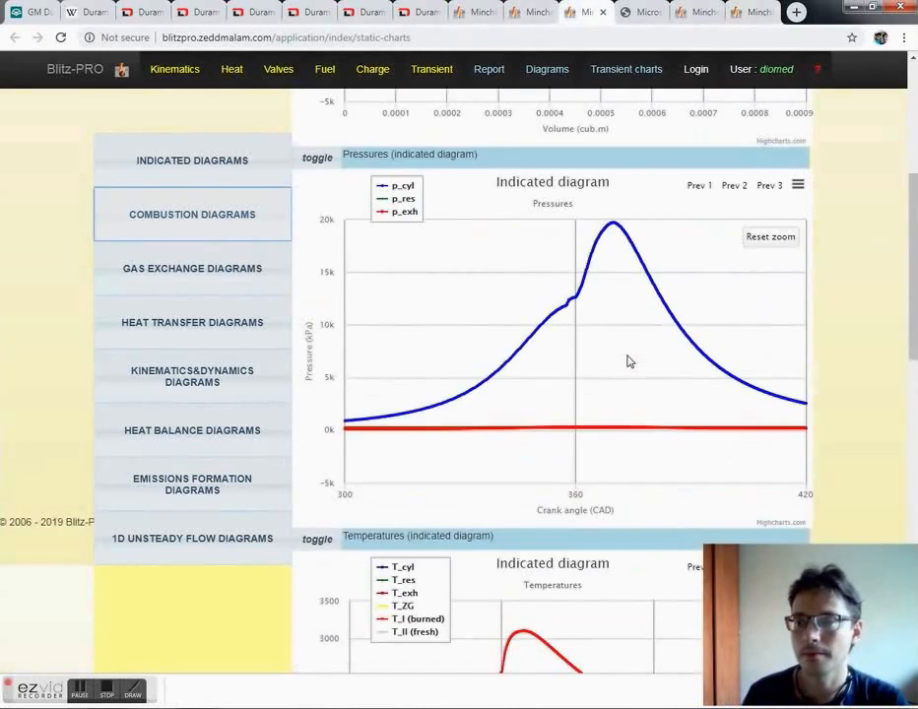
Step: Overlay the Prev 1 results on the PV indicated diagram and zoom to volumes of 0.00004–0.00016 cub.m to compare the pressure peaks
left_click(700, 174)
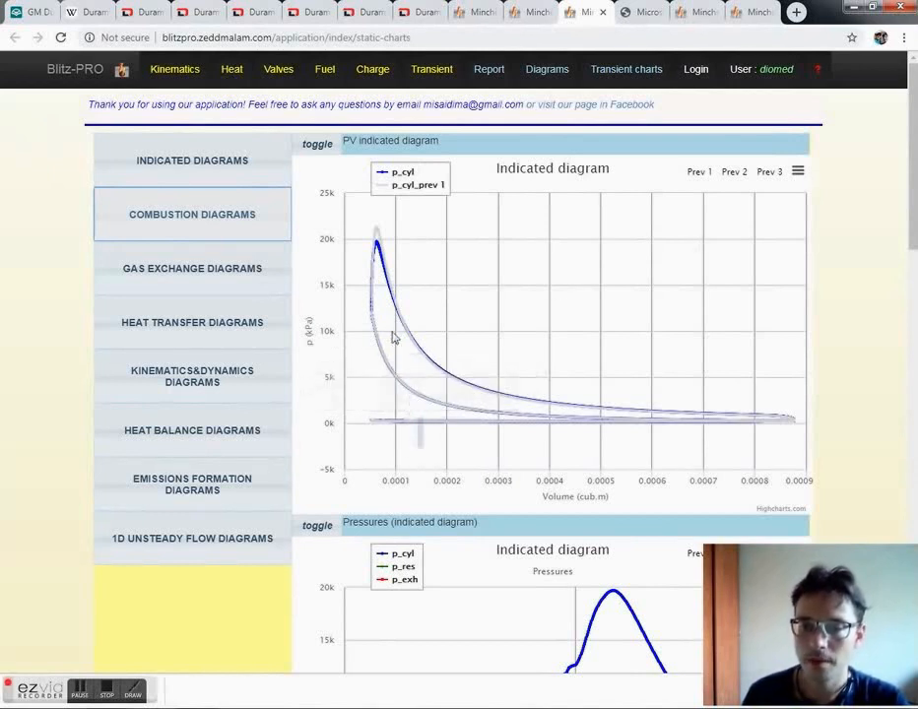
left_click_drag(426, 315, 351, 222)
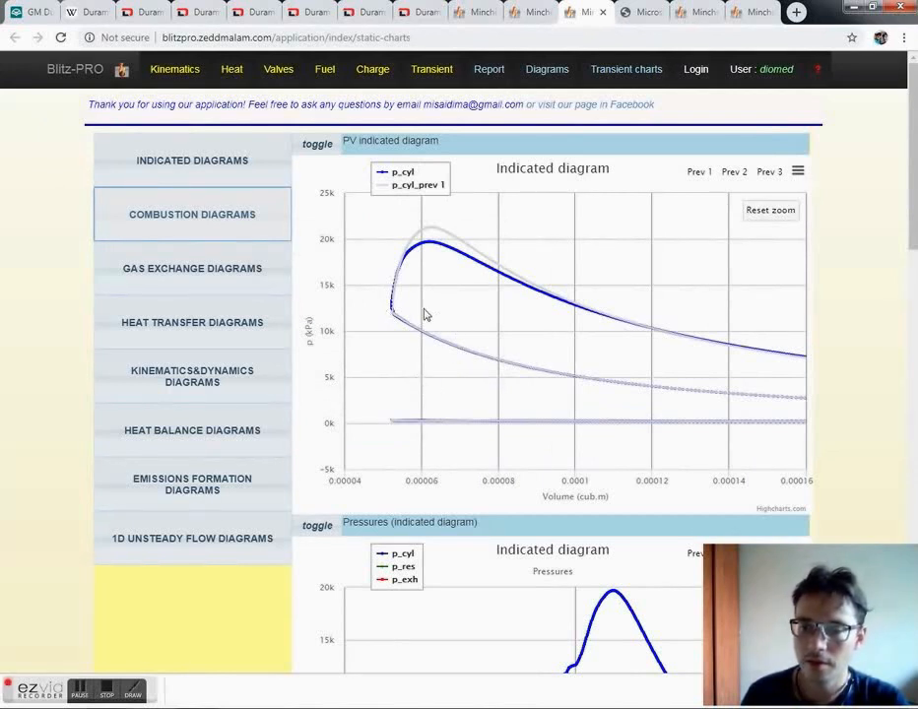
mouse_move(400, 273)
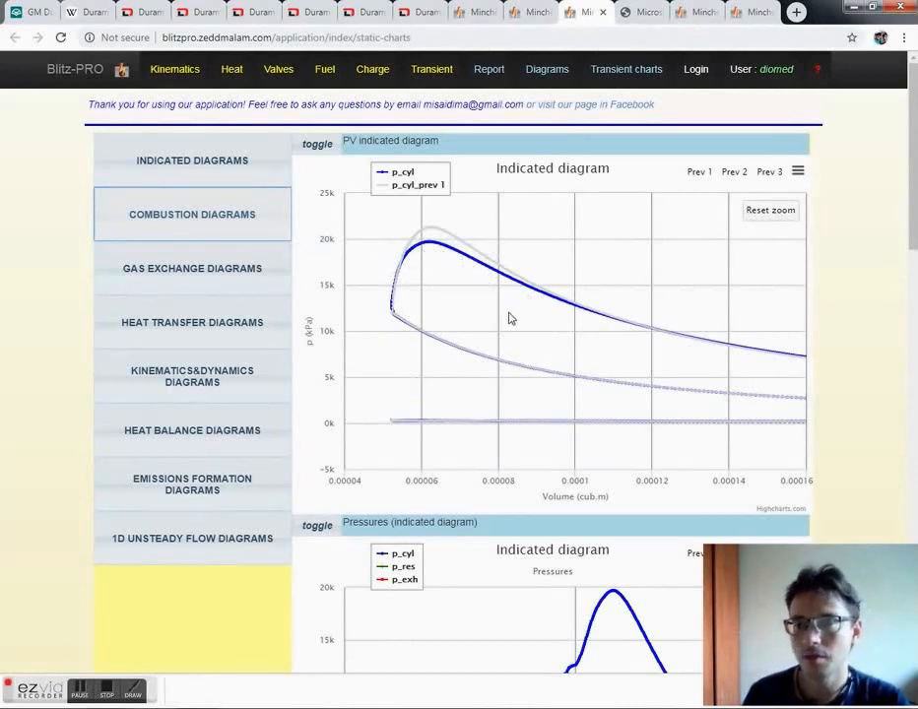
Step: Overlay the Prev 1 results on the gross and net heat-release diagram and zoom to 350–400 CAD to compare the curves
scroll(481, 309, "down", 3)
scroll(443, 434, "down", 12)
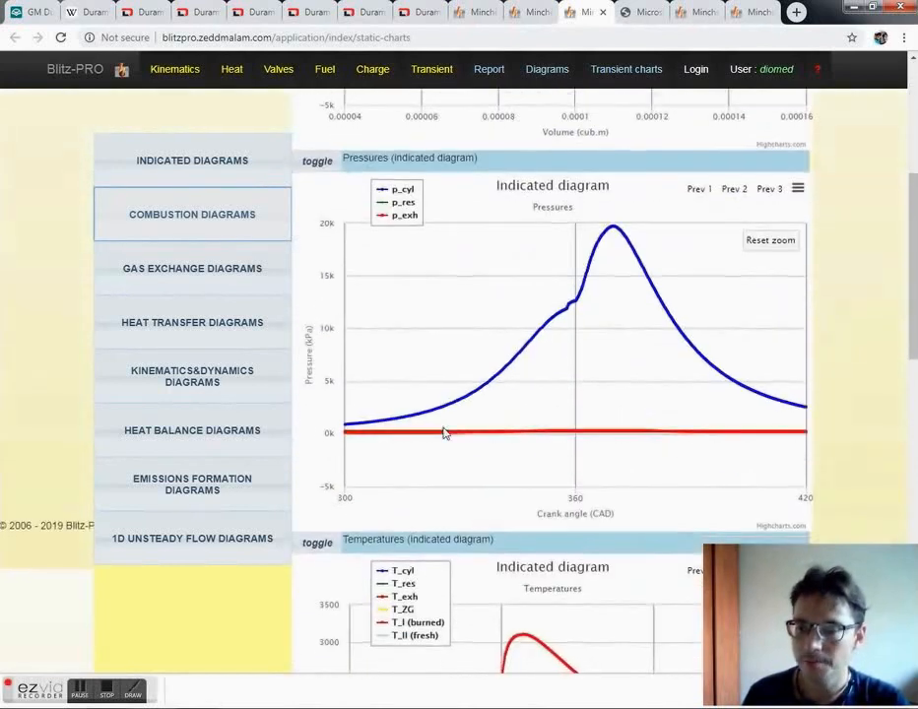
scroll(439, 413, "down", 3)
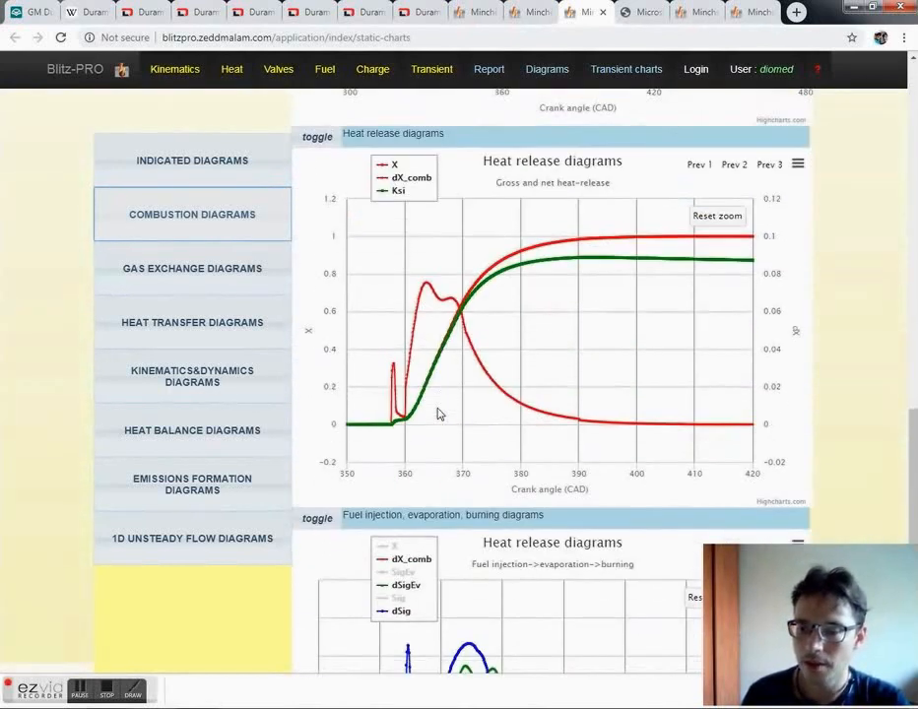
left_click(699, 164)
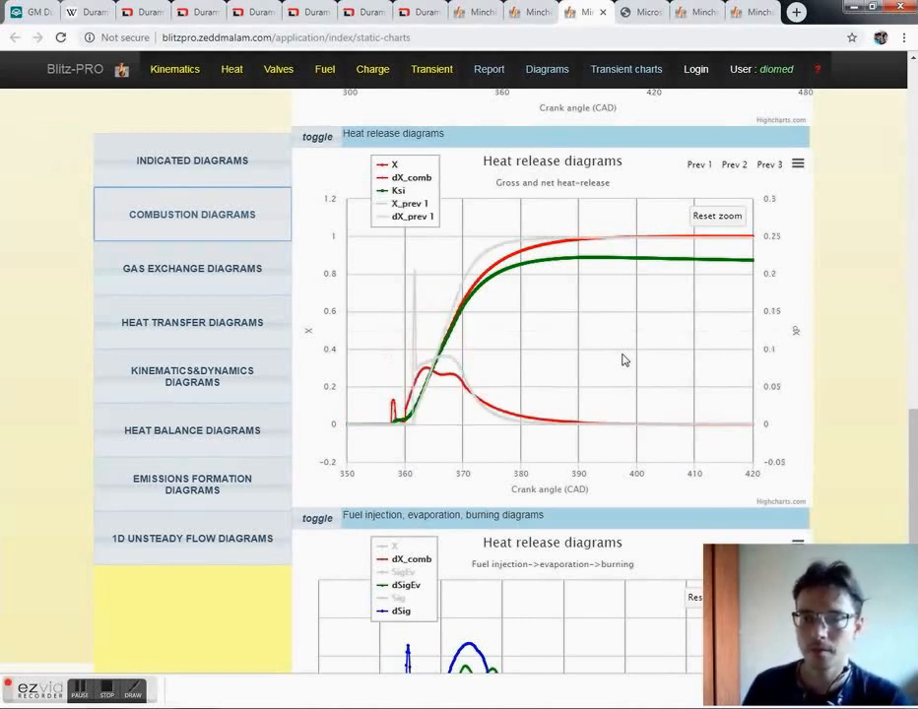
left_click_drag(631, 441, 358, 262)
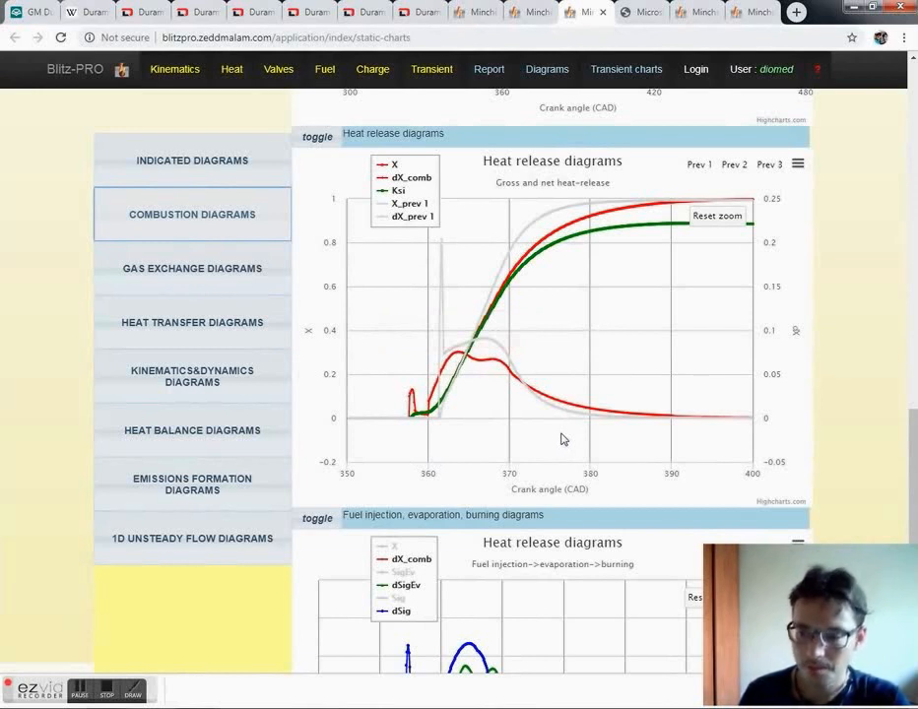
scroll(540, 447, "down", 1)
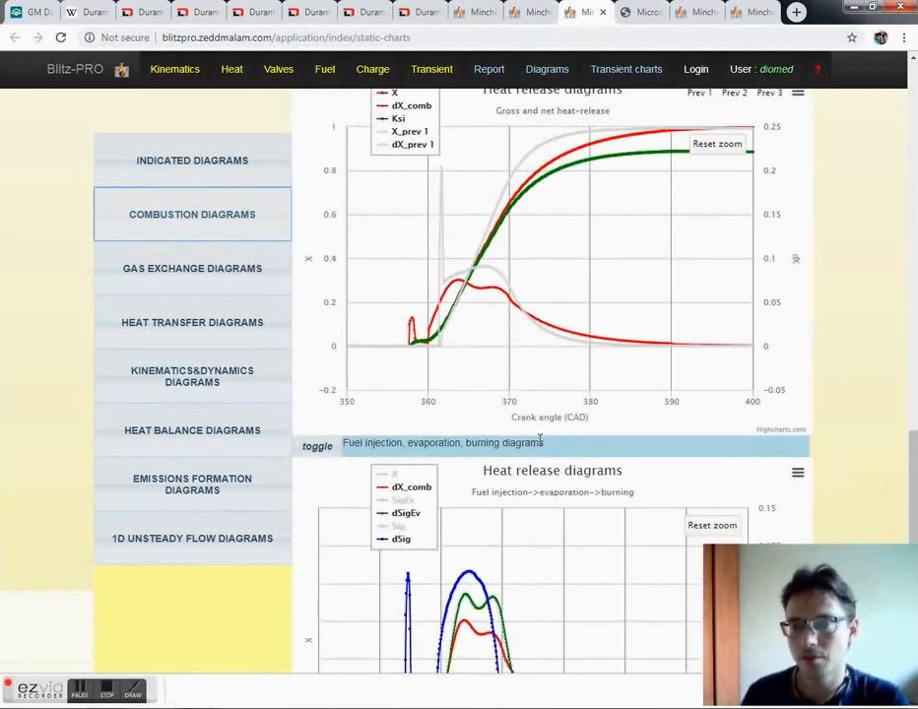
scroll(540, 442, "up", 1)
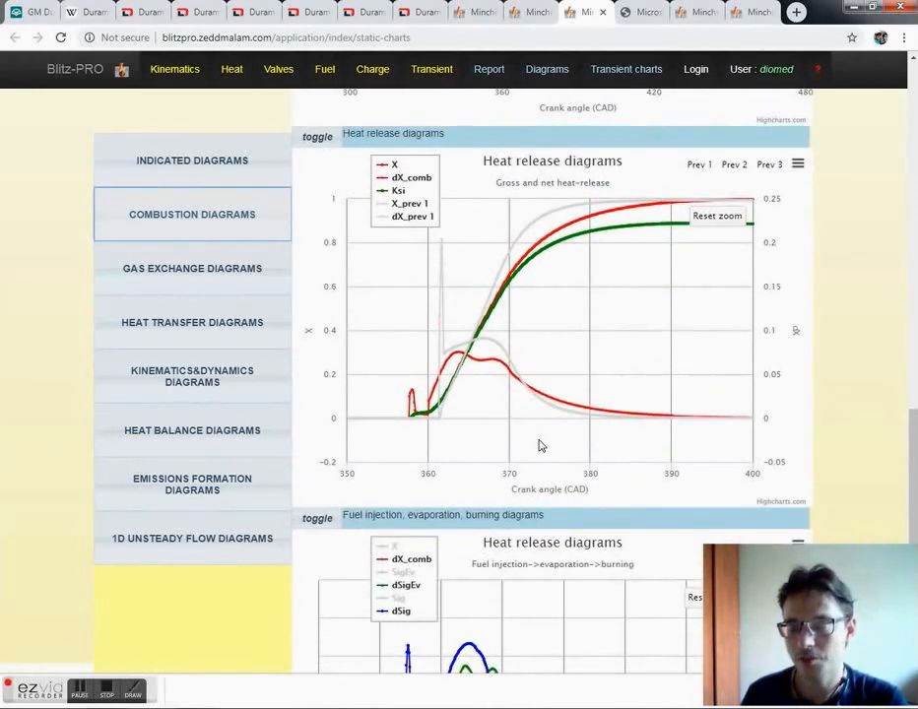
scroll(540, 447, "down", 2)
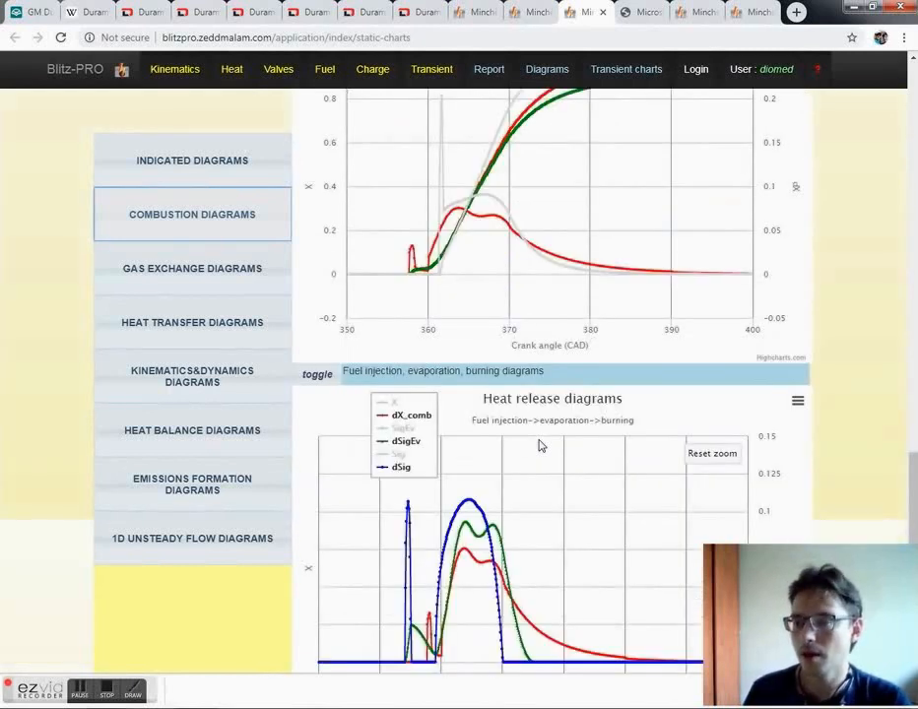
scroll(540, 445, "up", 2)
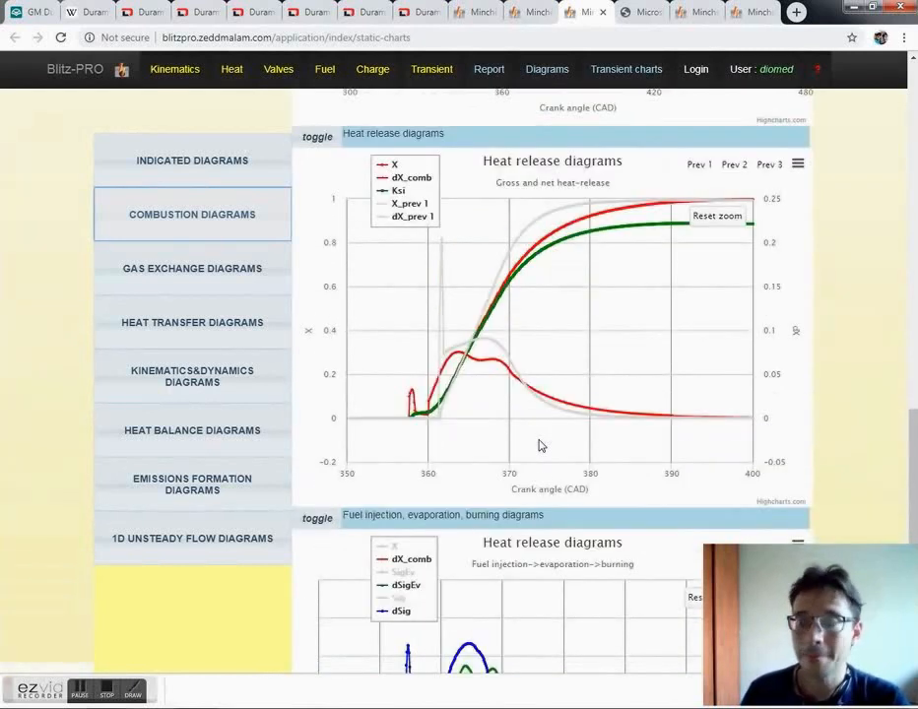
Step: Switch to the fuel settings browser tab, change the injection timing to Triple and set the second-stage duration to 5.5 deg
left_click(476, 14)
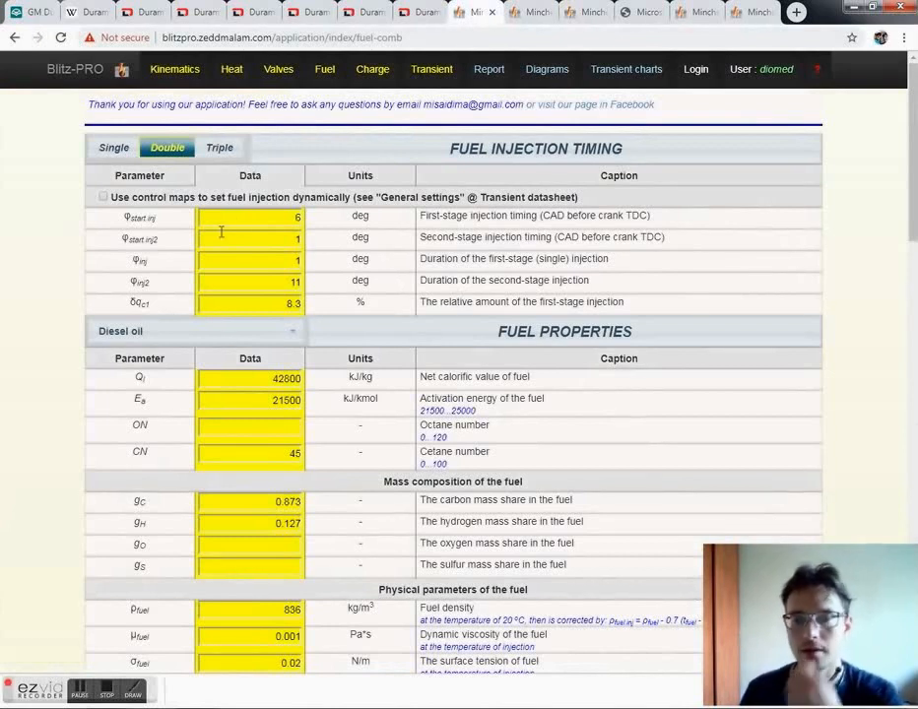
left_click(220, 149)
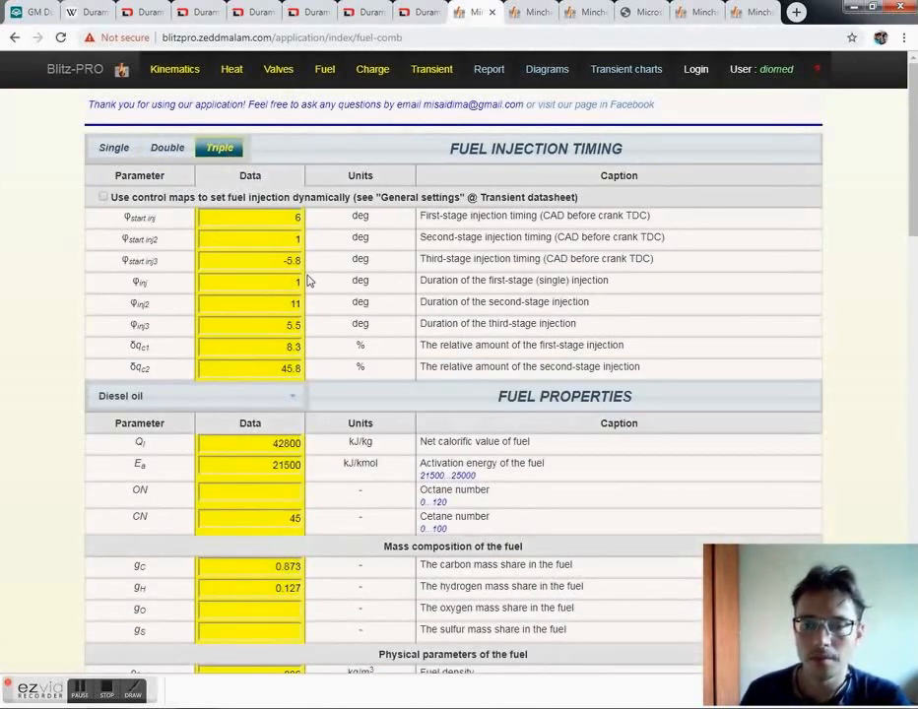
scroll(305, 279, "down", 1)
left_click_drag(287, 233, 330, 235)
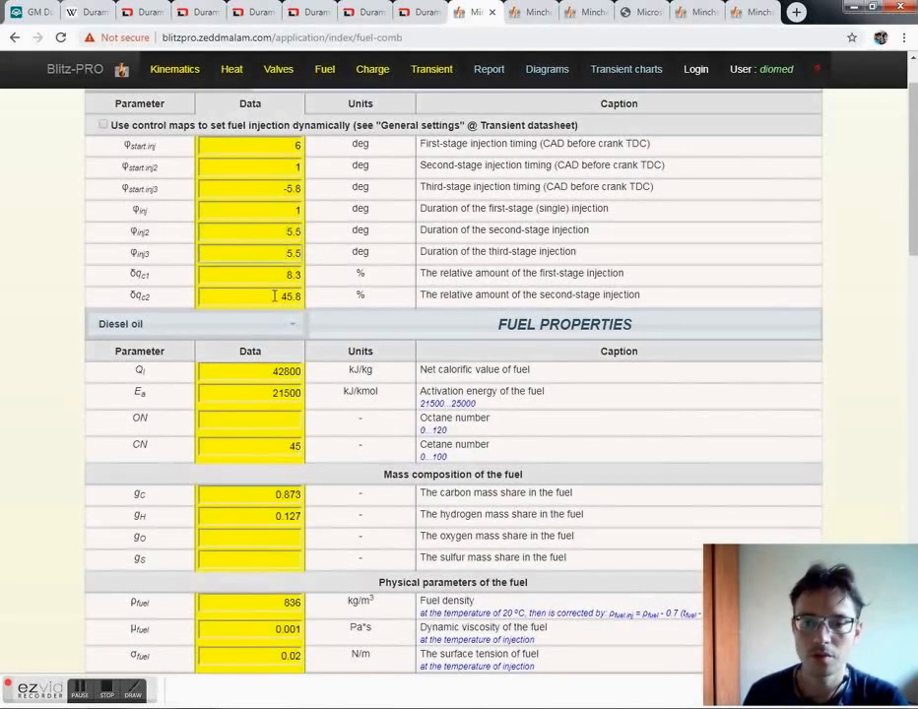
left_click_drag(277, 298, 307, 301)
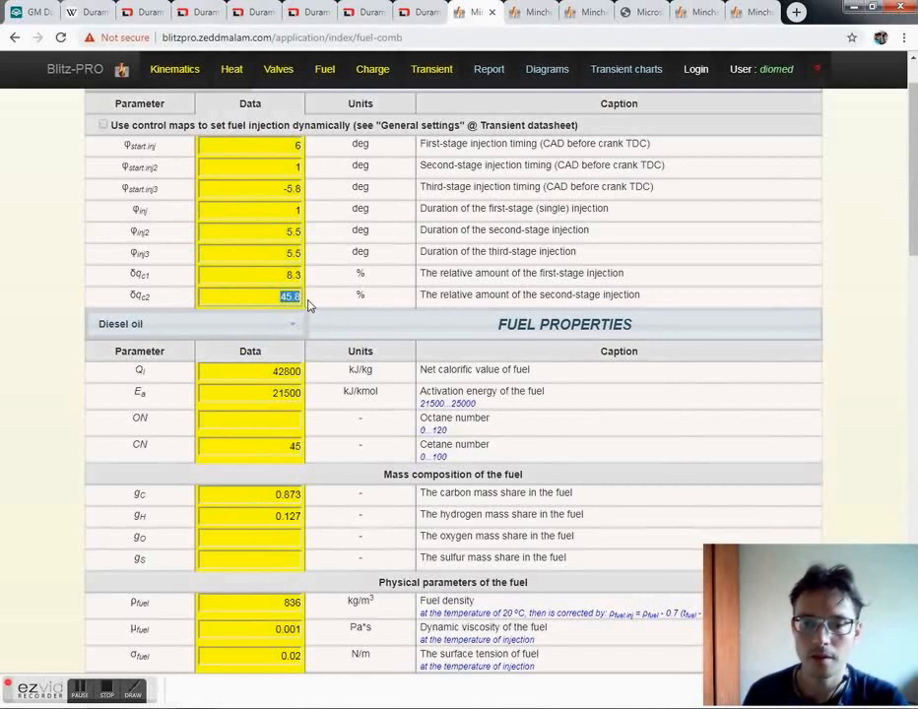
left_click(260, 246)
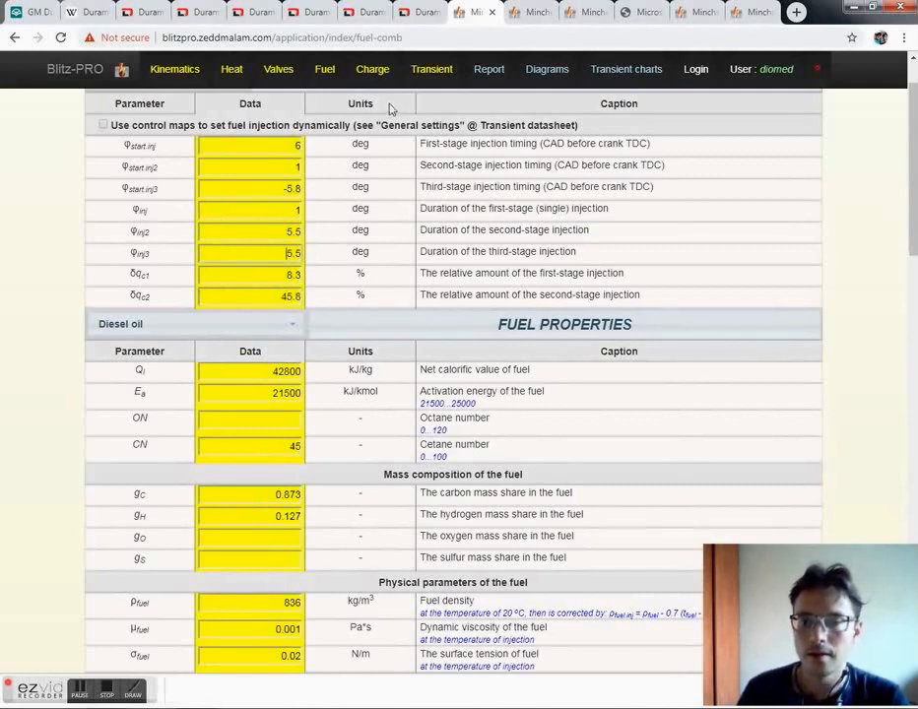
left_click(334, 74)
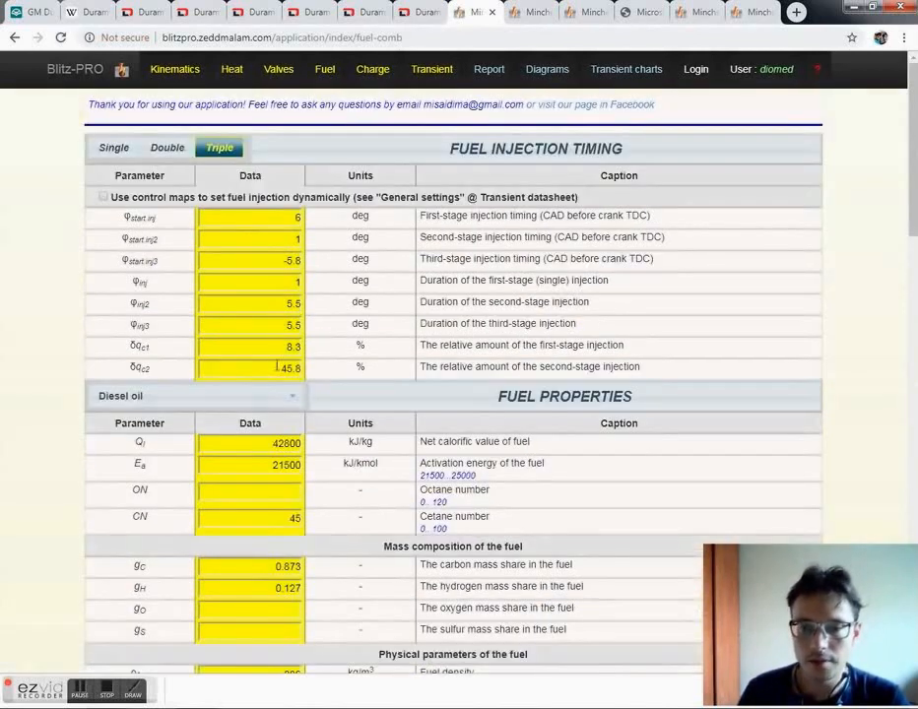
Step: Set the relative amount of the second-stage injection to 46 %, preview the injection diagram and check the estimated average injection pressures
left_click_drag(284, 370, 344, 374)
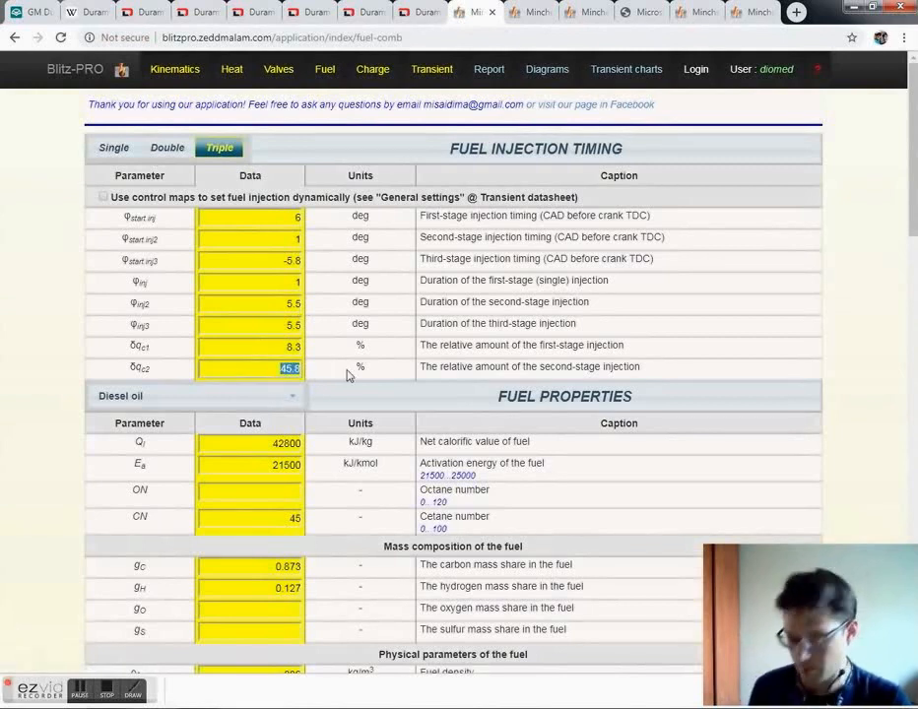
type("46")
scroll(307, 340, "down", 2)
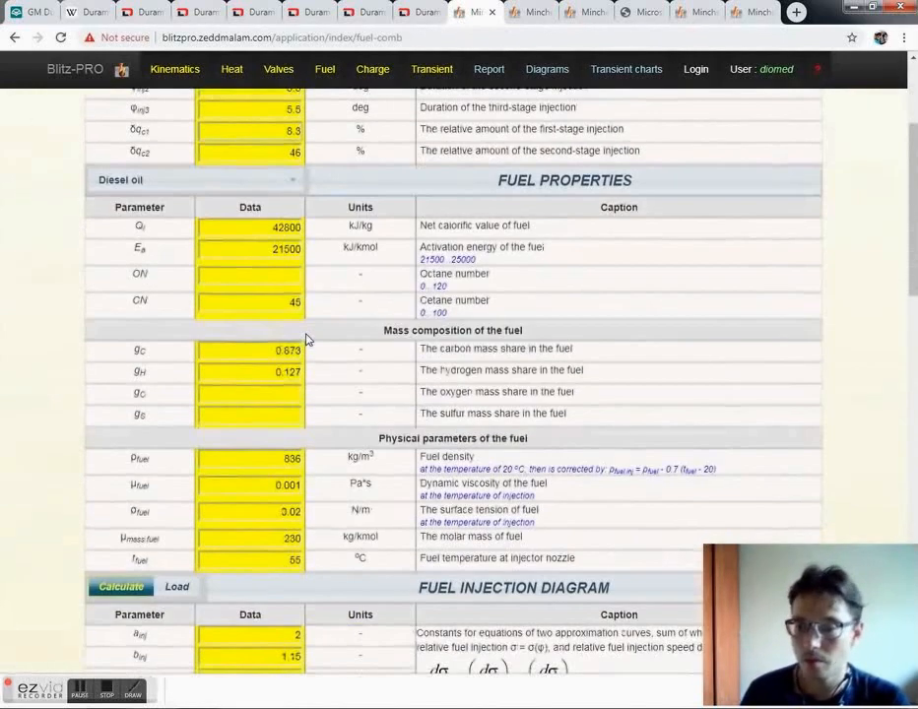
scroll(306, 340, "down", 3)
left_click(584, 448)
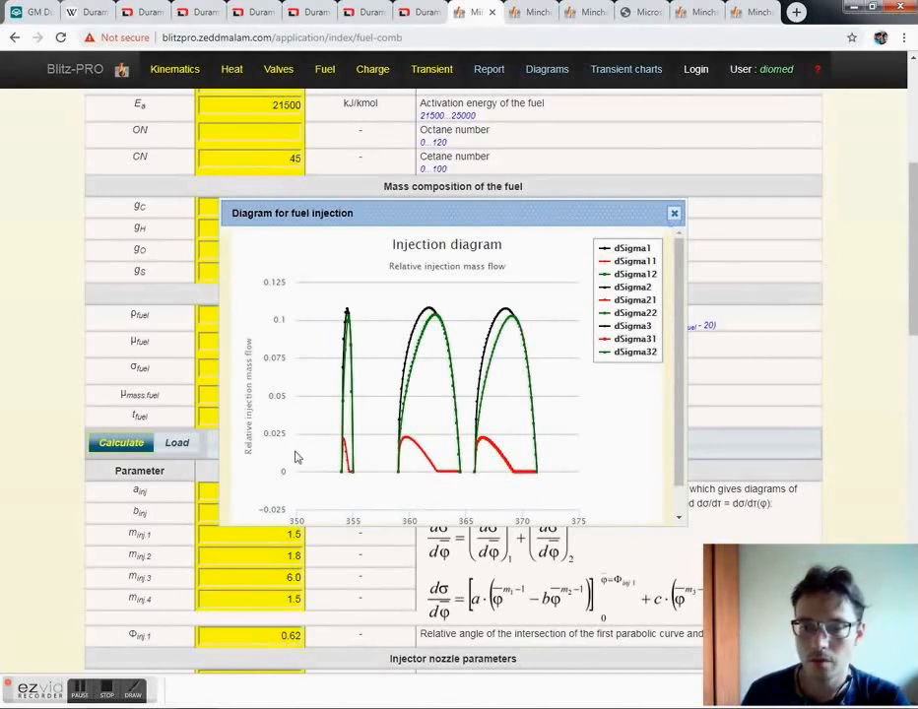
mouse_move(491, 396)
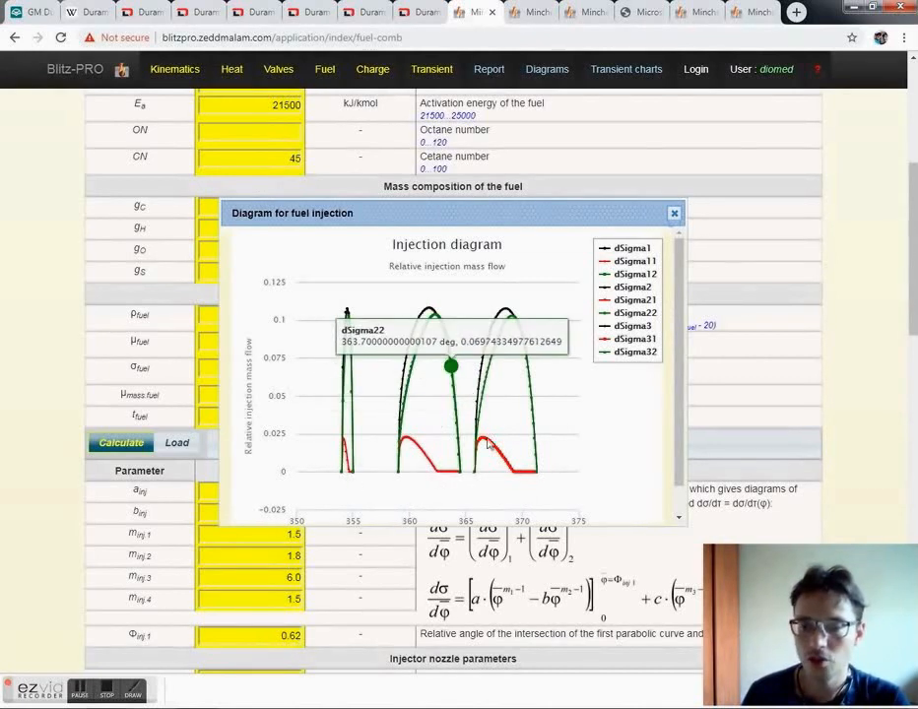
left_click(676, 216)
scroll(594, 325, "down", 3)
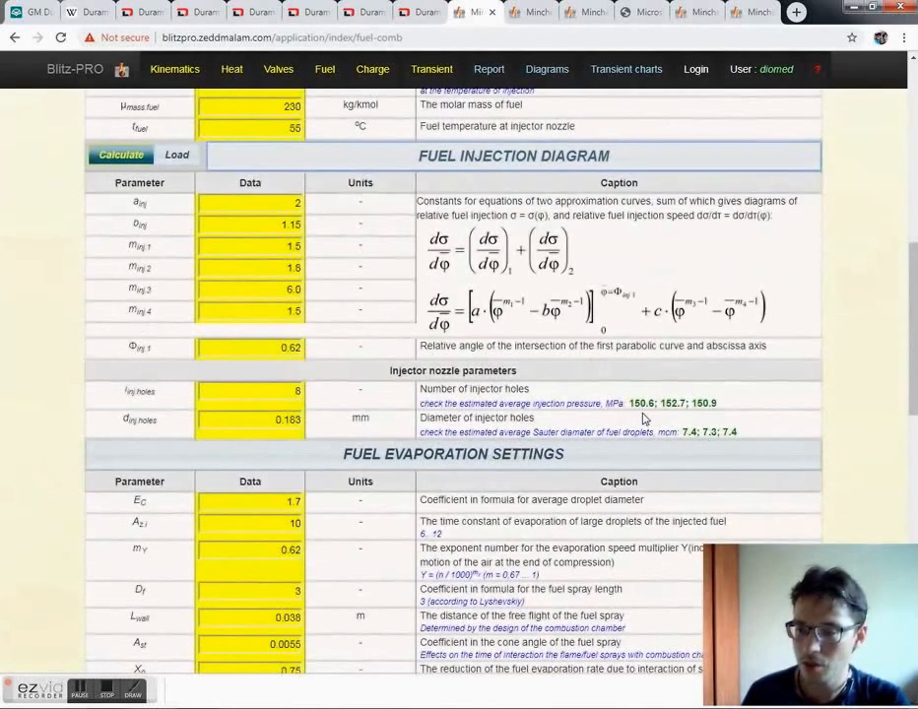
Step: Set the relative amount of the second-stage injection to 45.7 % and check the estimated injection pressures
scroll(676, 419, "up", 7)
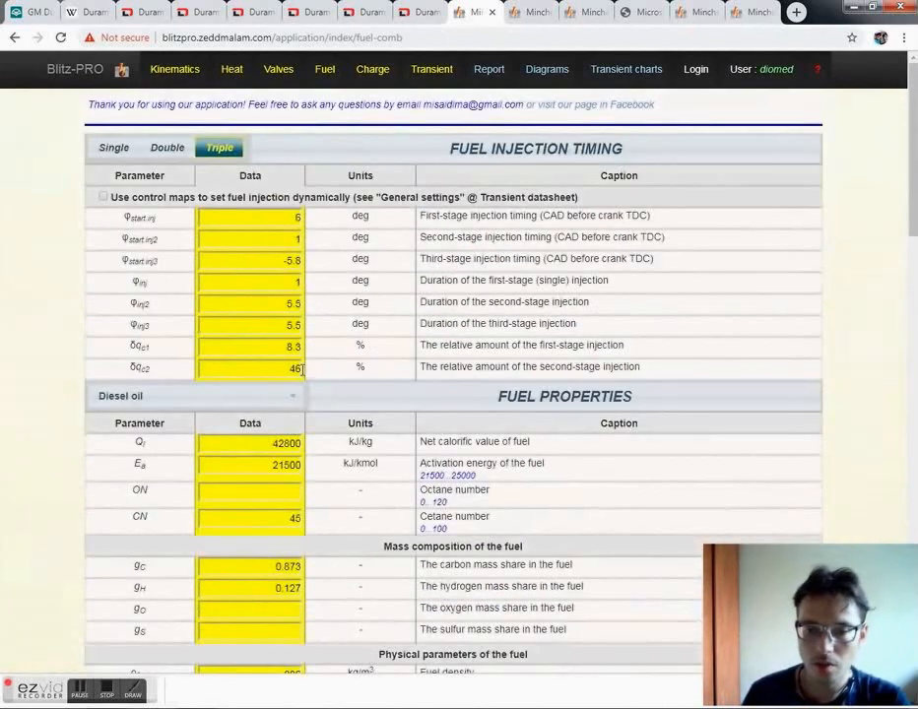
double_click(299, 368)
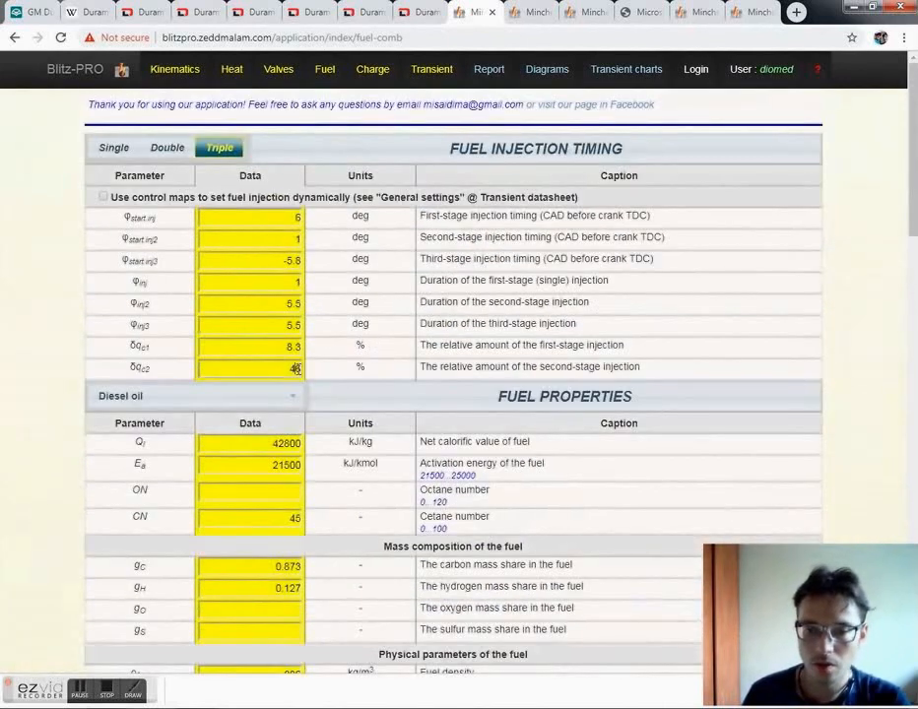
type("45.5")
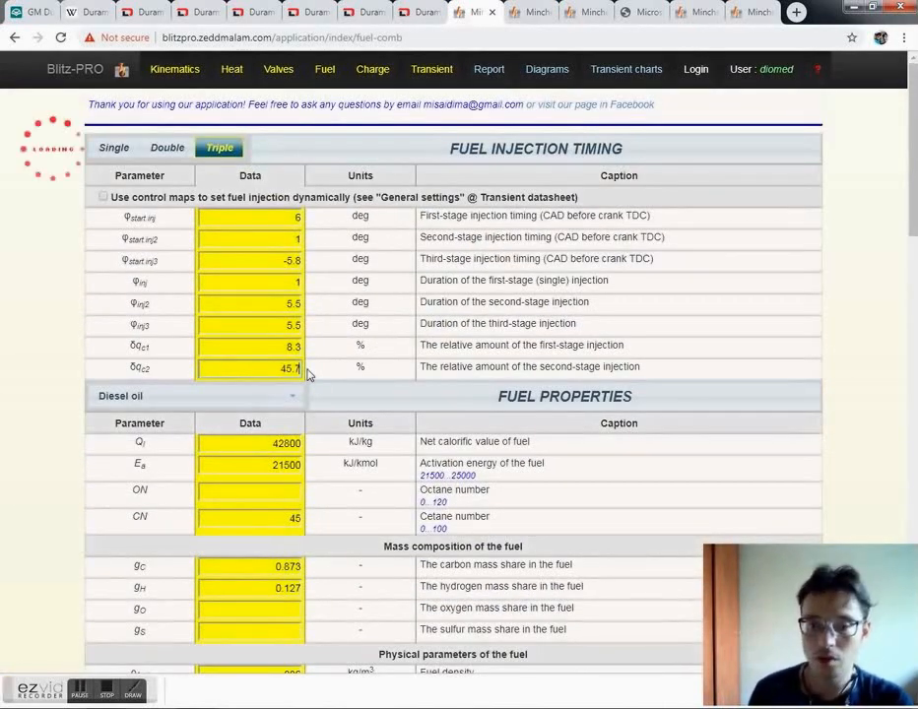
scroll(315, 371, "down", 6)
scroll(350, 362, "down", 3)
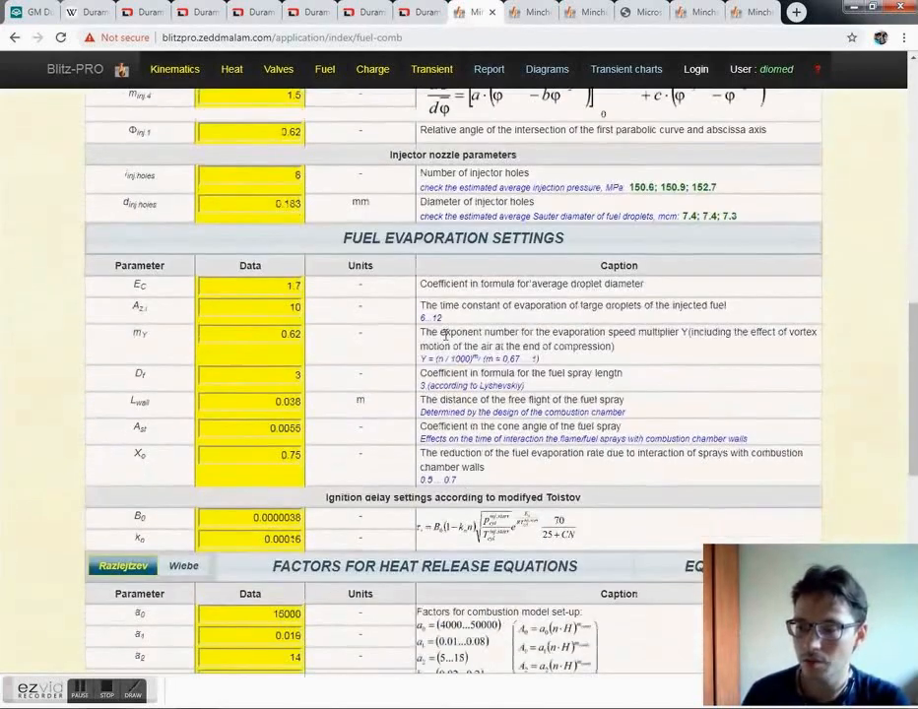
scroll(648, 313, "up", 1)
scroll(676, 261, "up", 3)
scroll(676, 261, "up", 5)
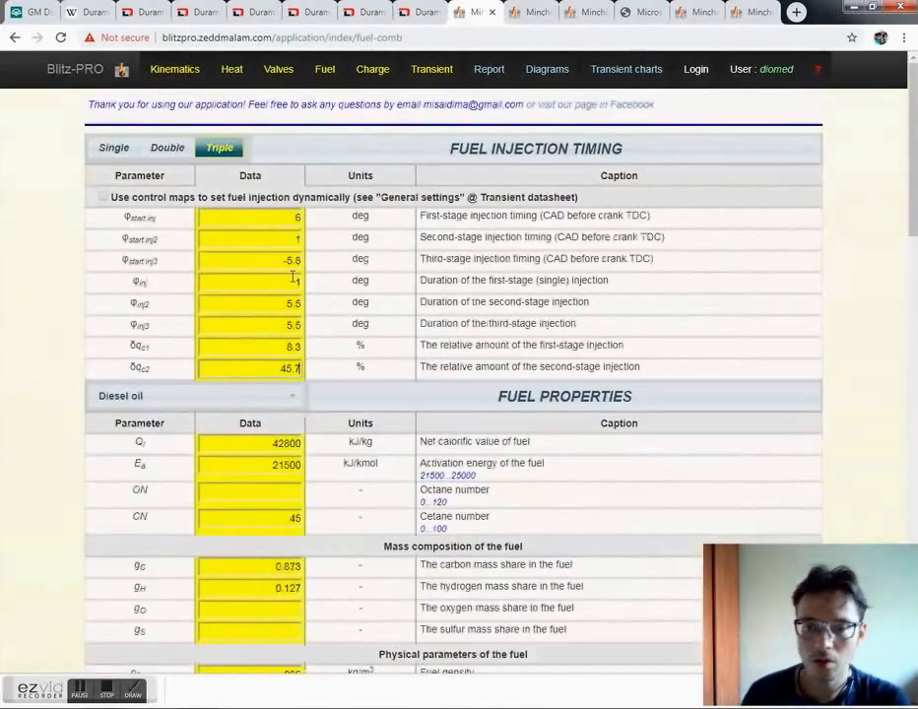
Step: Set the relative amount of the second-stage injection to 45.9 % and compare the estimated pressures of the three stages
left_click_drag(297, 367, 301, 369)
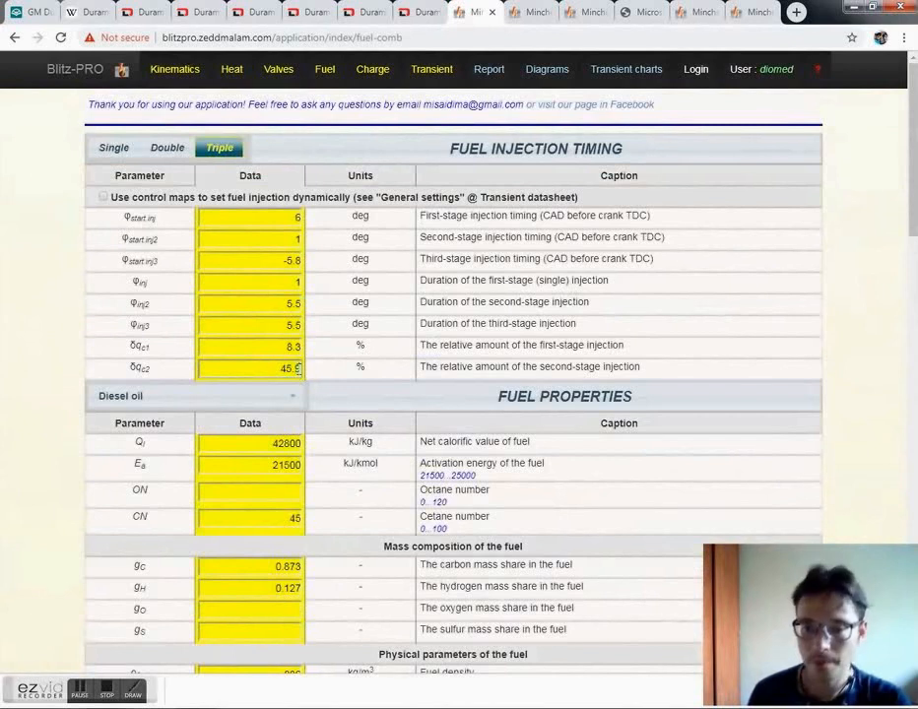
scroll(328, 363, "down", 7)
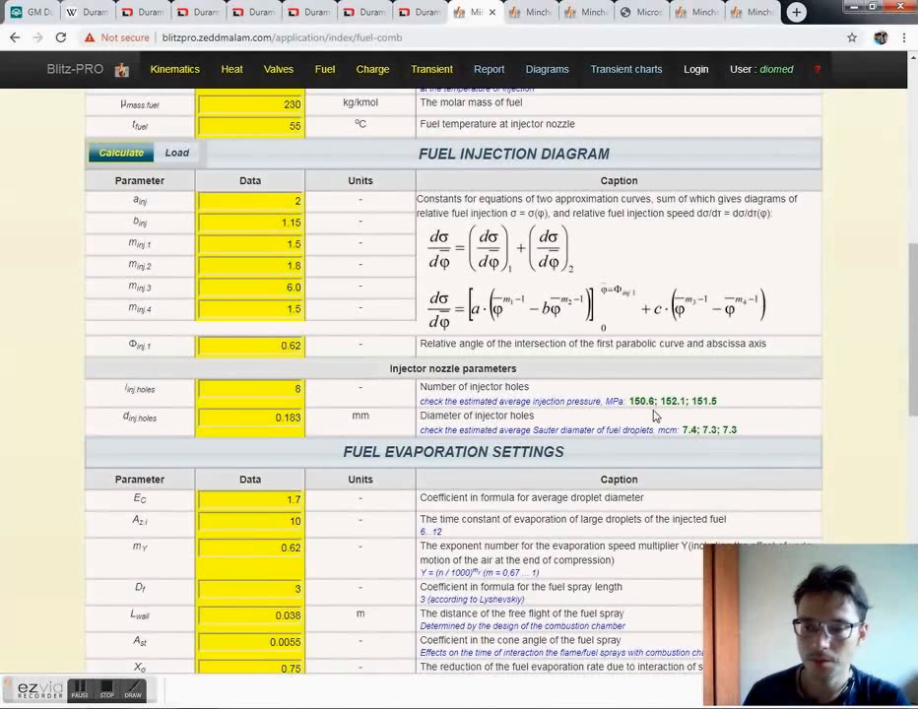
scroll(395, 312, "up", 6)
scroll(394, 311, "up", 1)
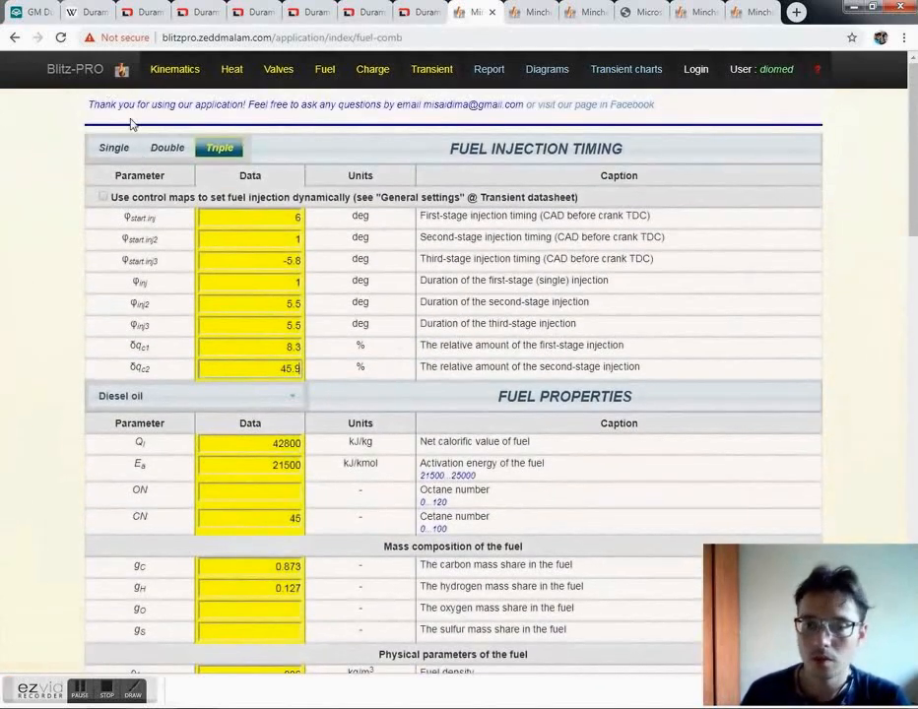
scroll(504, 384, "down", 6)
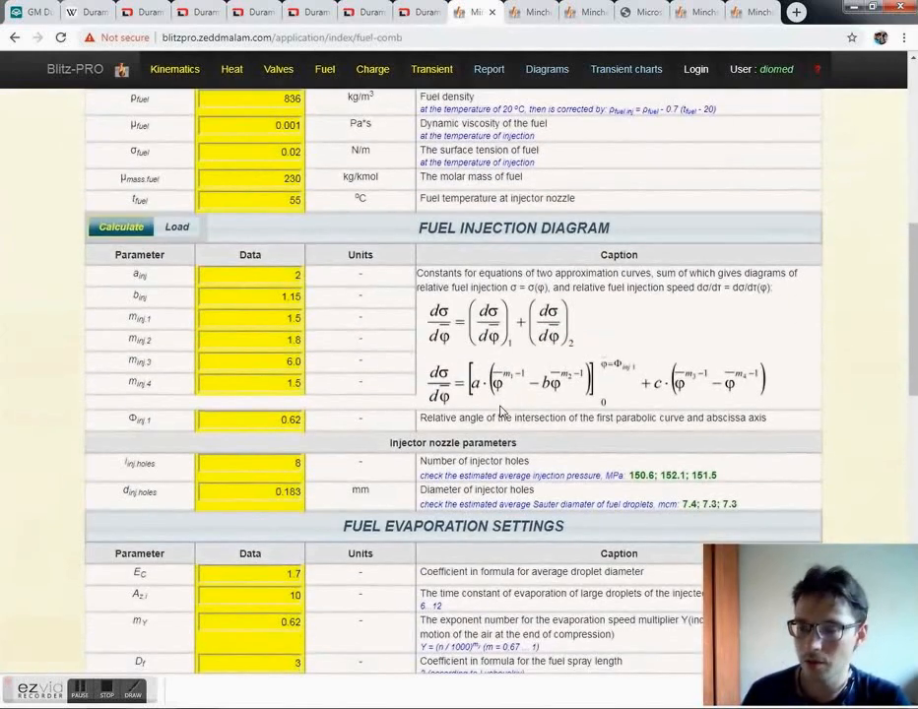
scroll(501, 412, "up", 6)
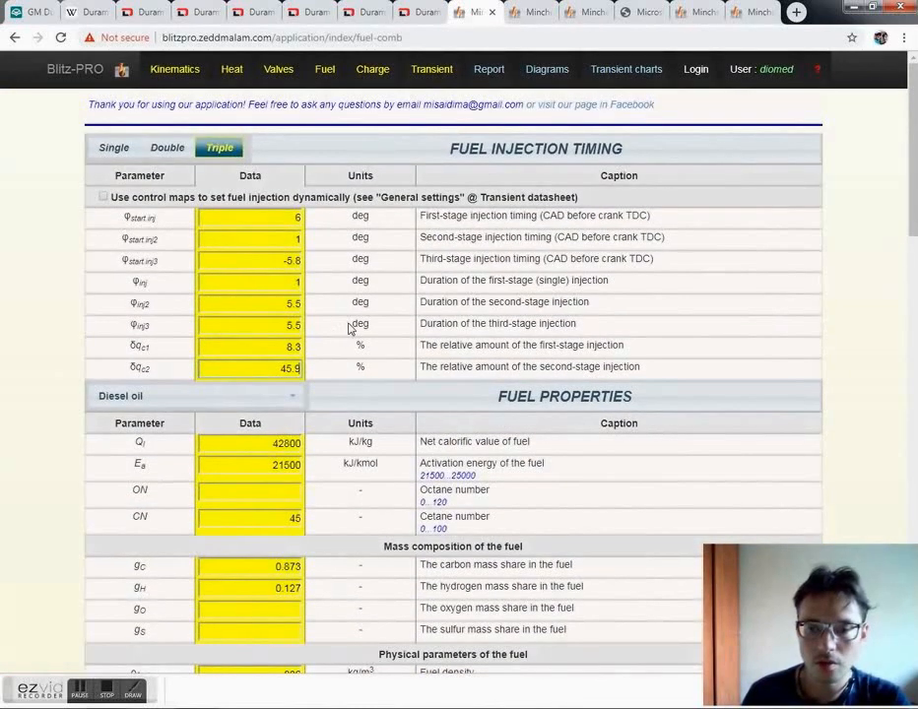
Step: Set the first-stage injection duration to 0.8 deg and its relative amount to 8 %
double_click(286, 285)
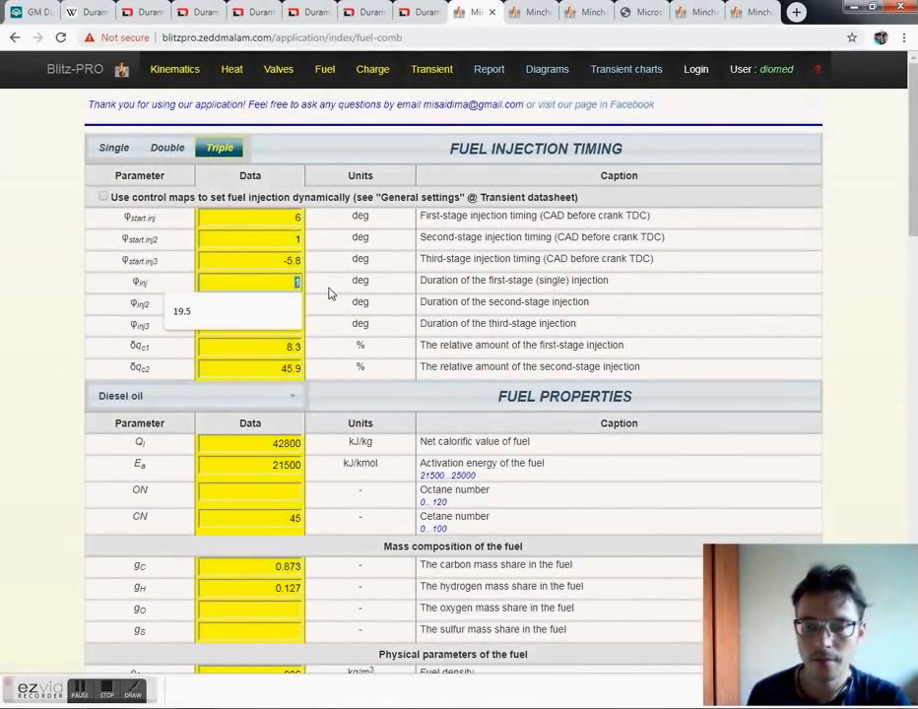
type("0.8")
left_click(294, 346)
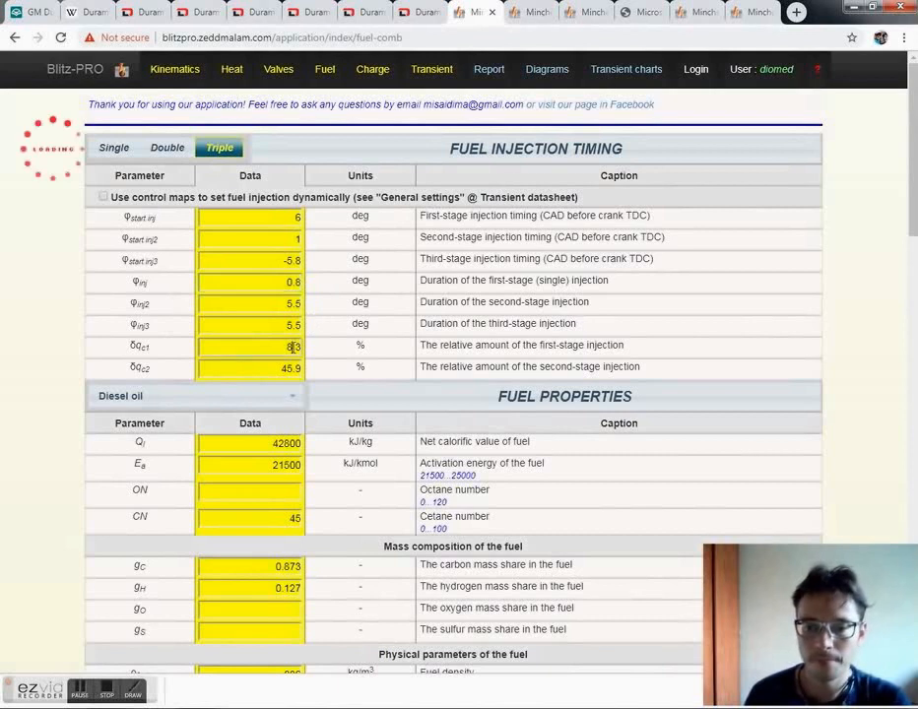
double_click(287, 347)
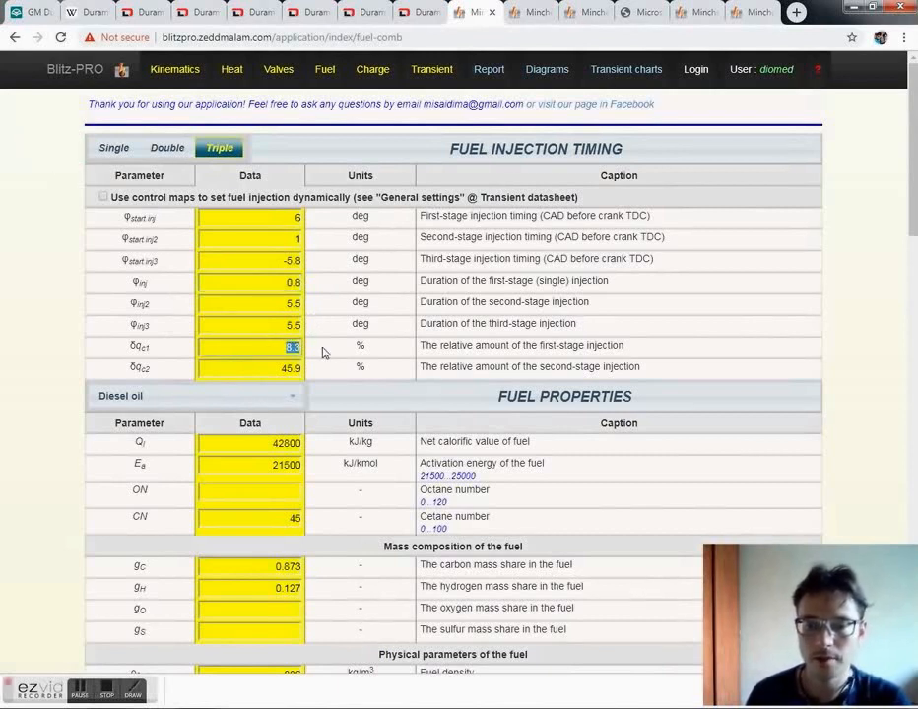
type("8")
Step: Set the relative amount of the second-stage injection back to 46 % and check the estimated injection pressures
double_click(283, 370)
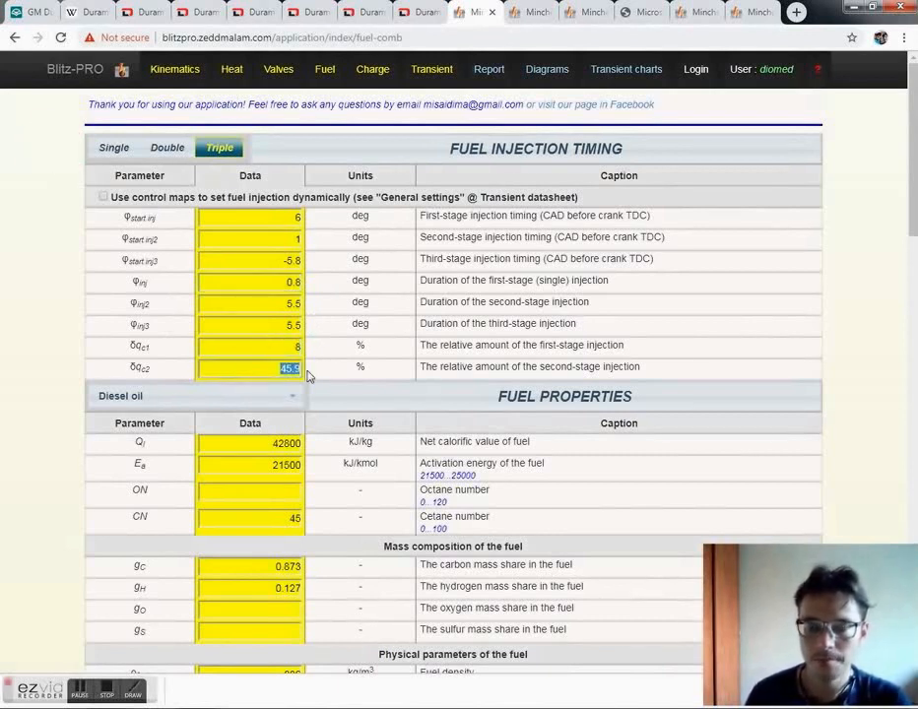
type("46")
scroll(375, 432, "down", 6)
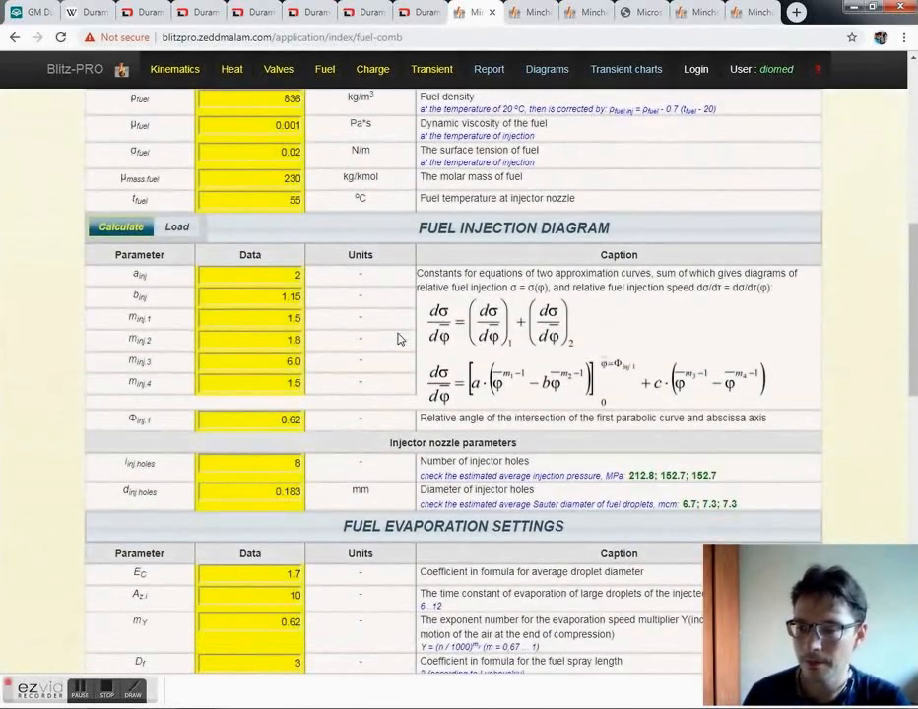
scroll(399, 339, "up", 6)
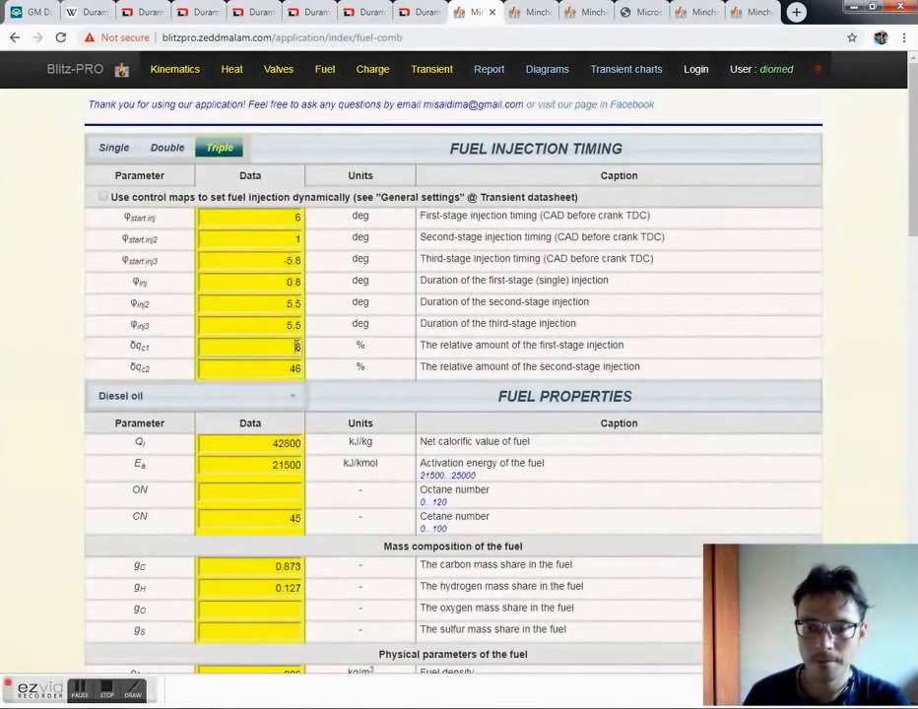
Step: Set the relative amount of the first-stage injection to 7.8 % and check the estimated injection pressures
double_click(296, 346)
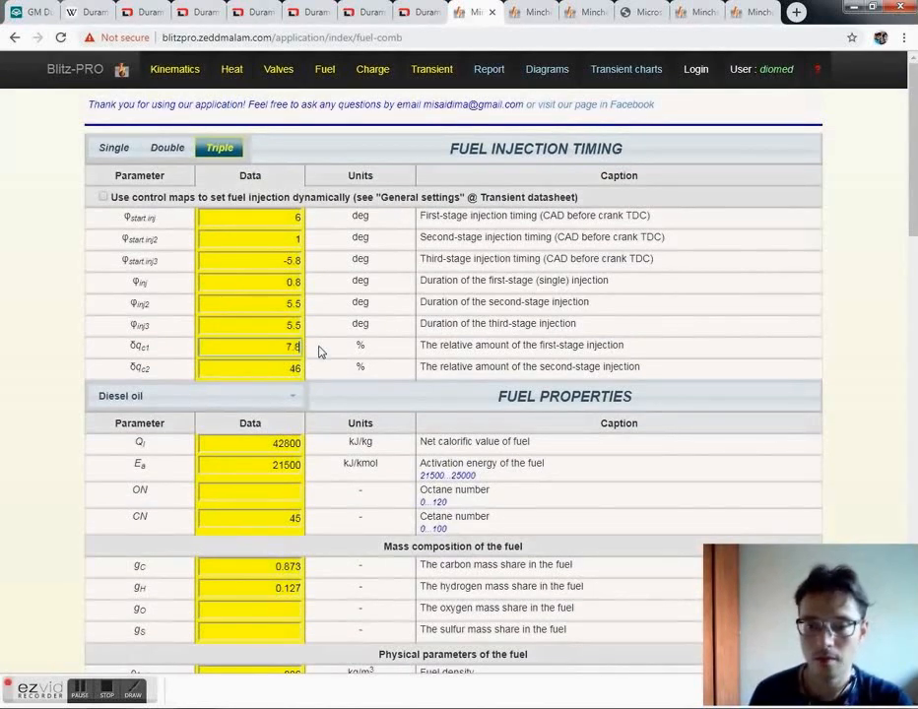
scroll(318, 351, "down", 8)
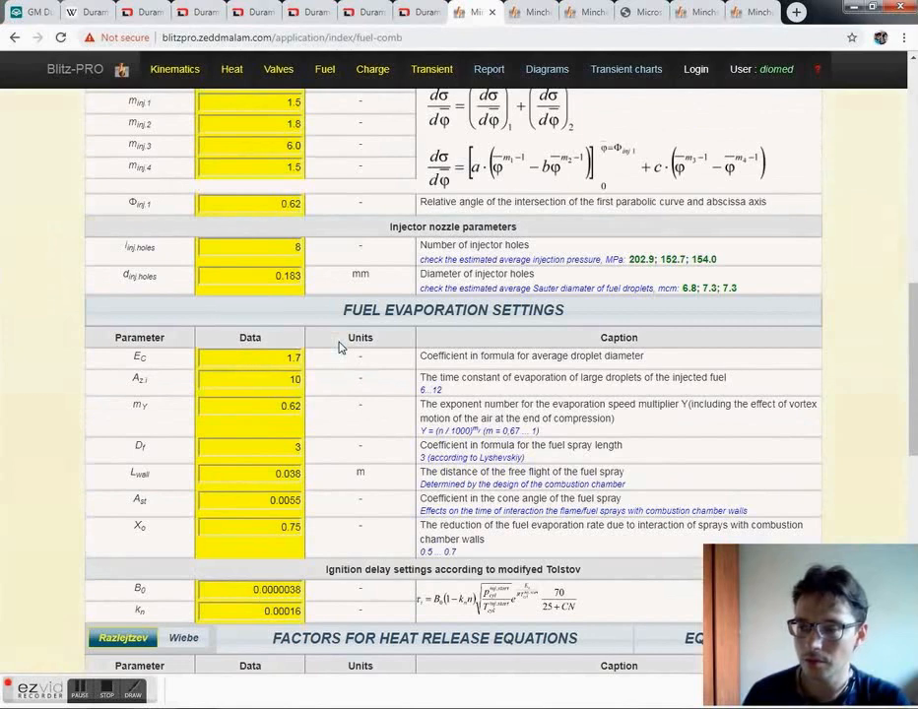
scroll(338, 347, "up", 3)
scroll(340, 395, "down", 1)
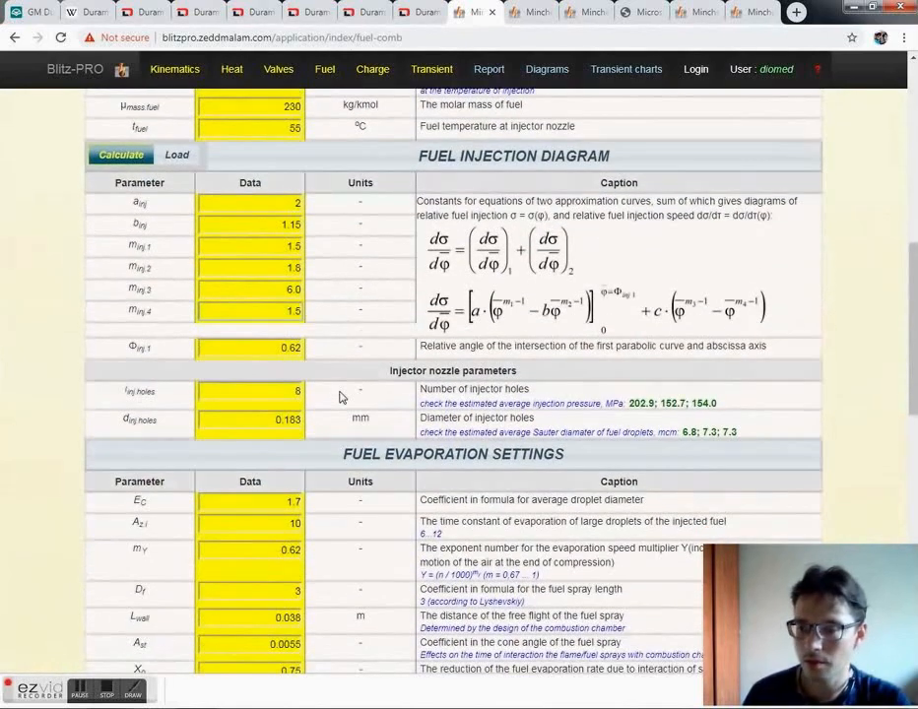
Step: Lower the relative amount of the first-stage injection to 7.5 % and check the estimated injection pressures
scroll(340, 396, "up", 7)
left_click_drag(297, 347, 308, 351)
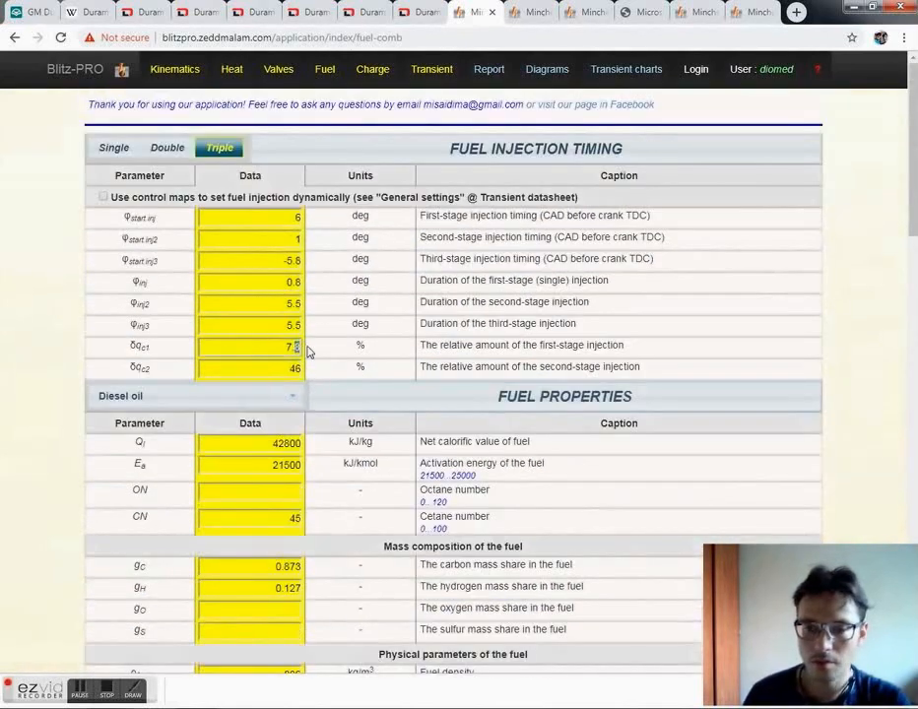
scroll(309, 352, "down", 6)
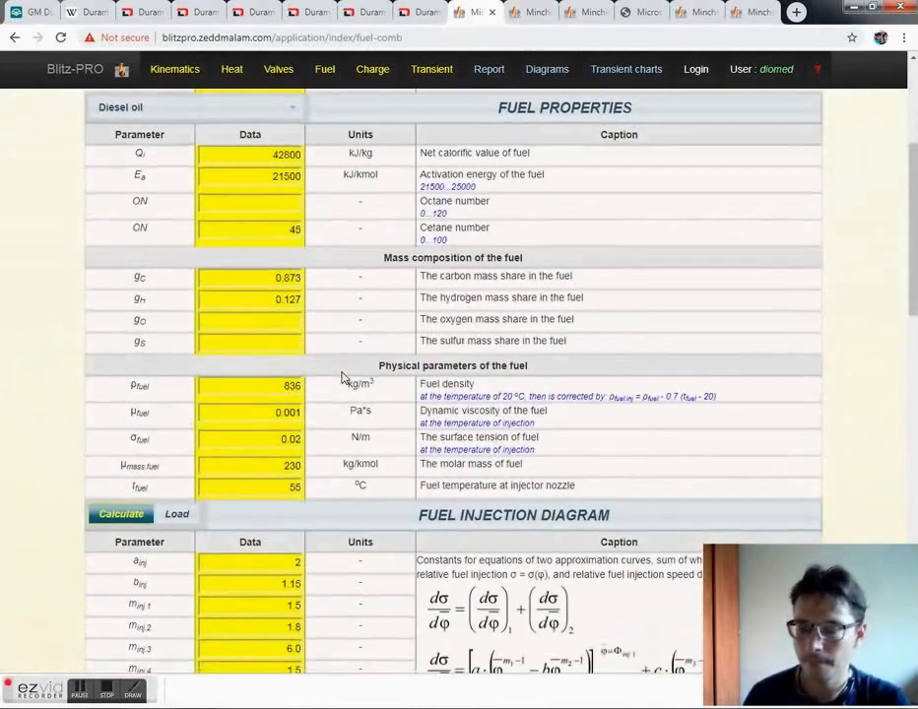
Step: Reduce the first-stage relative amount further, recheck the estimated injection pressures, and set the amount to 6.5 %
scroll(342, 378, "up", 7)
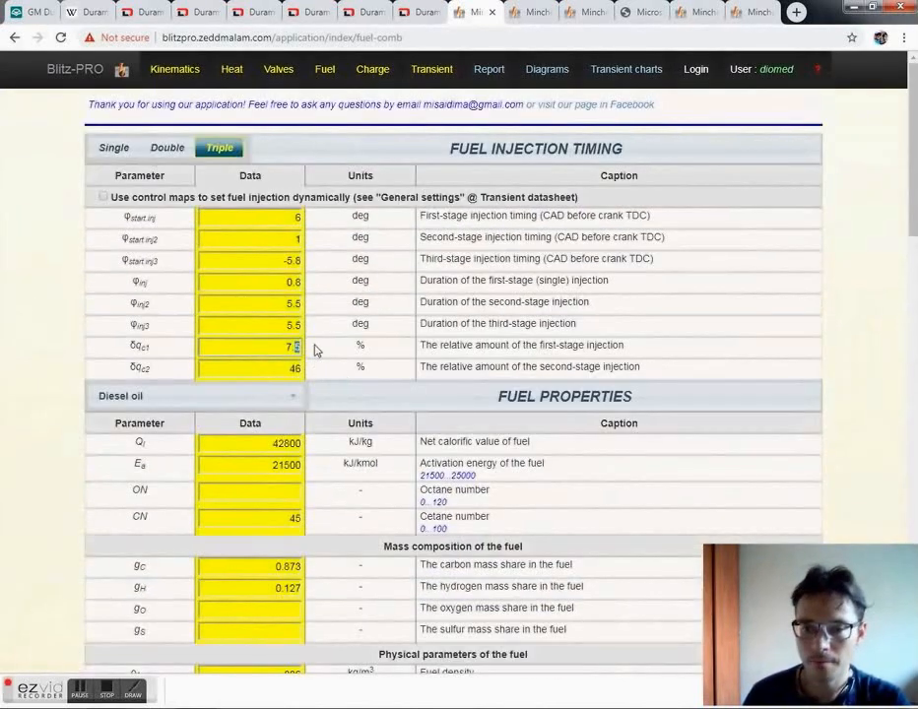
scroll(317, 351, "down", 6)
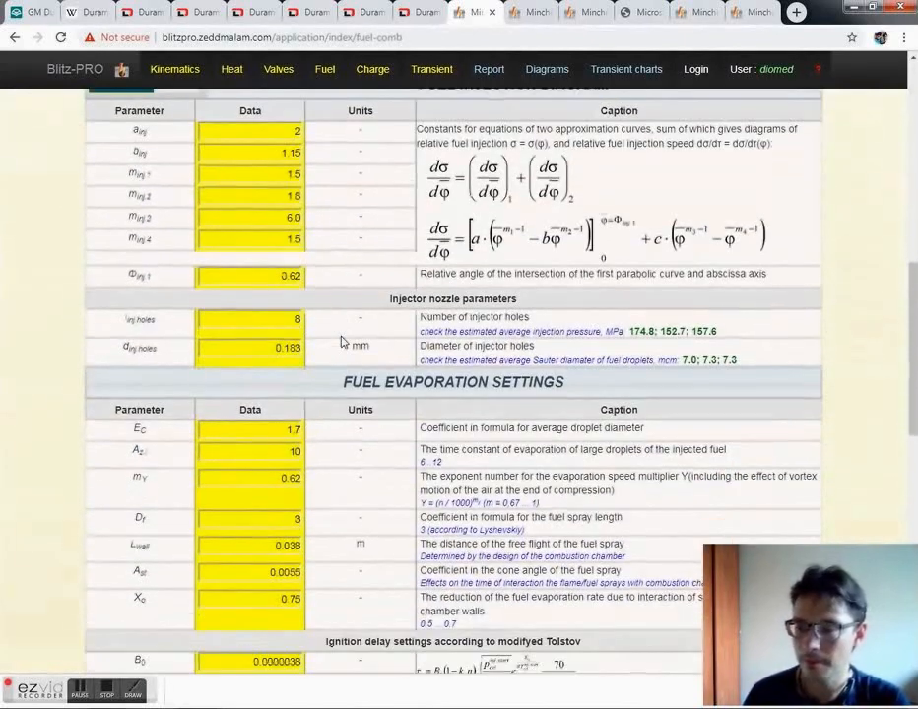
scroll(342, 342, "up", 7)
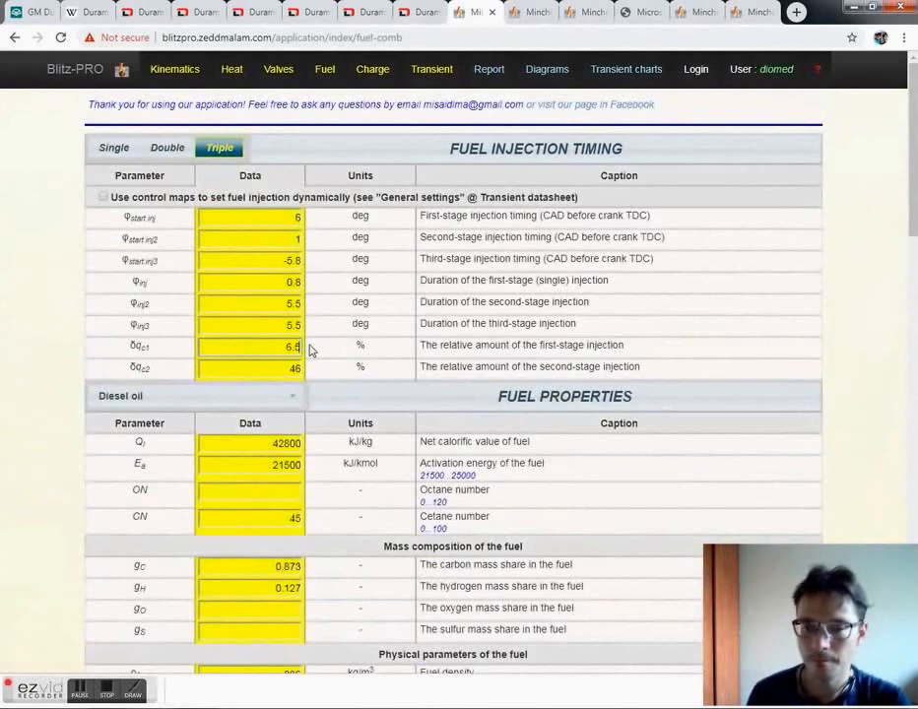
Step: Check the estimated injection pressures, set the relative amount of the first-stage injection to 6.9 %, and recheck them
scroll(311, 354, "down", 6)
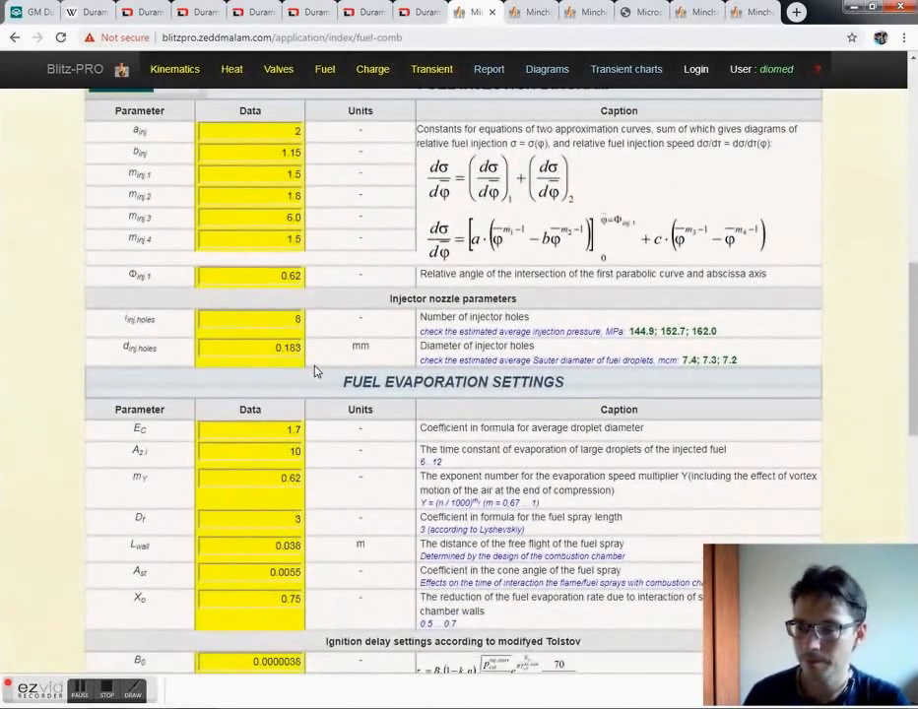
scroll(315, 370, "up", 7)
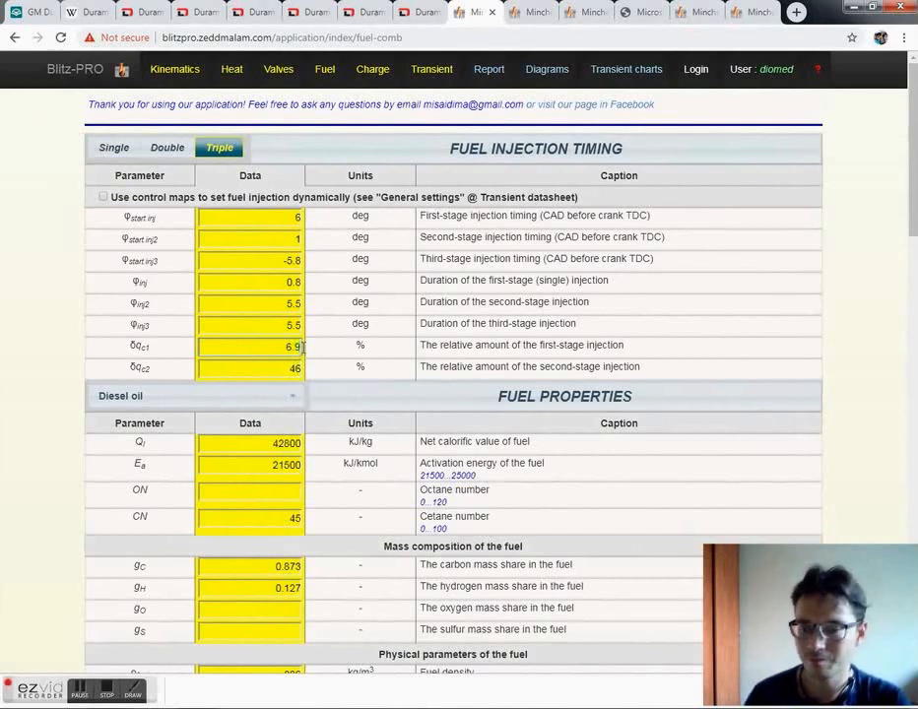
scroll(311, 351, "down", 6)
scroll(311, 352, "up", 8)
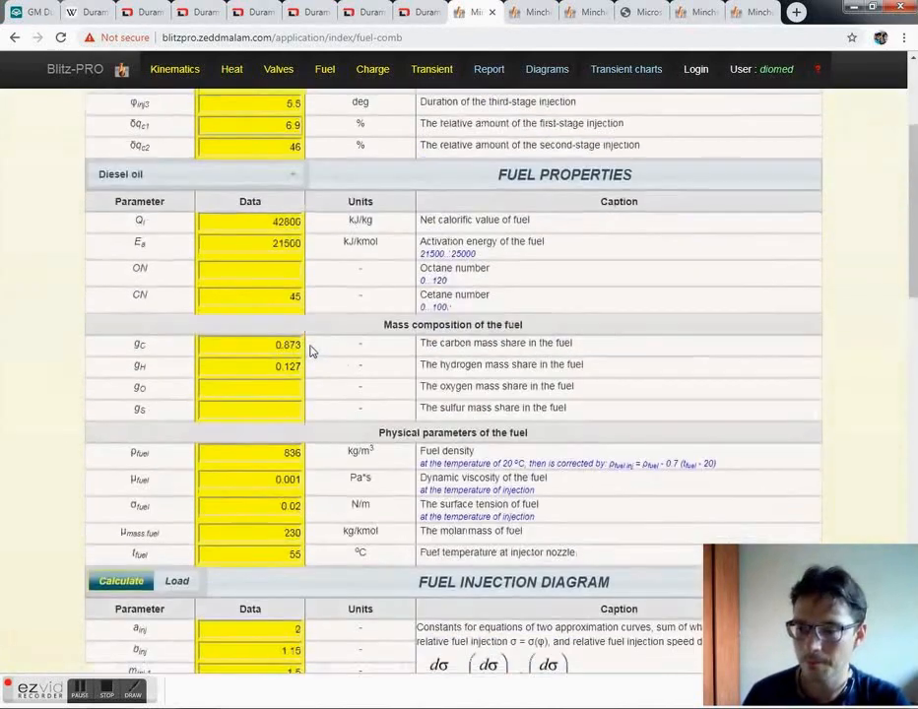
Step: Set the relative amount of the first-stage injection to 6.75 %, check the estimated injection pressures, and refine the amount to 6.78 %
double_click(301, 346)
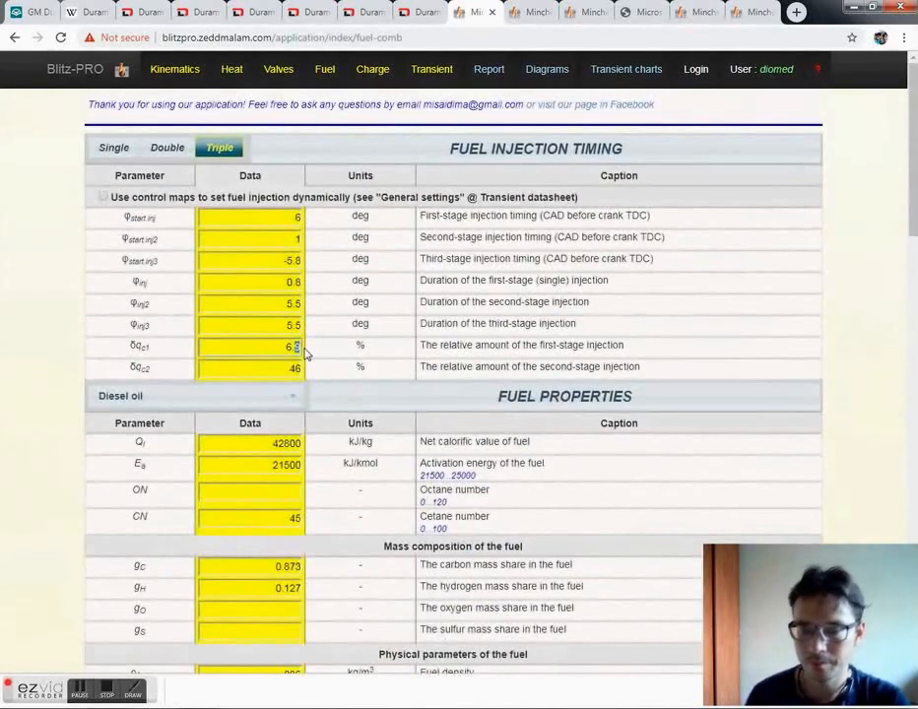
type("75")
scroll(305, 355, "down", 6)
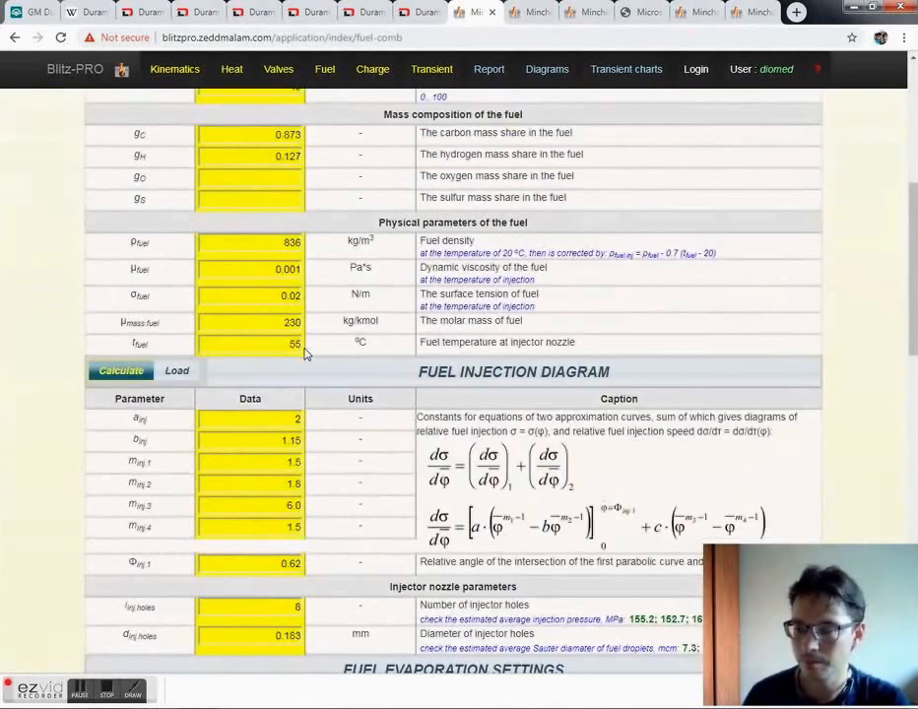
scroll(305, 354, "up", 6)
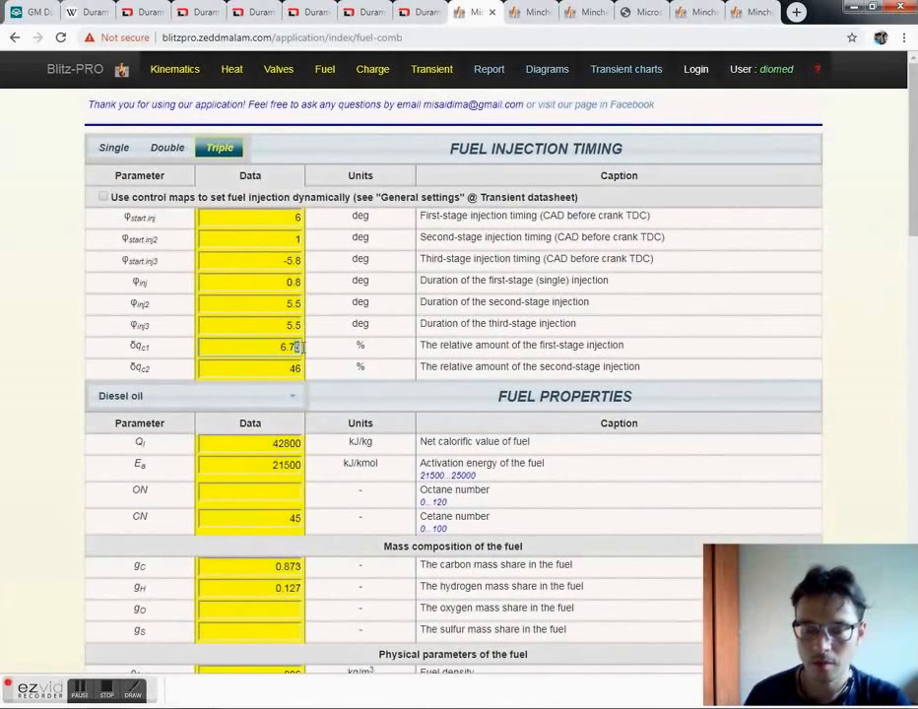
Step: Set the relative amount of the second-stage injection to 47.5 % and check the estimated injection pressures
left_click(283, 371)
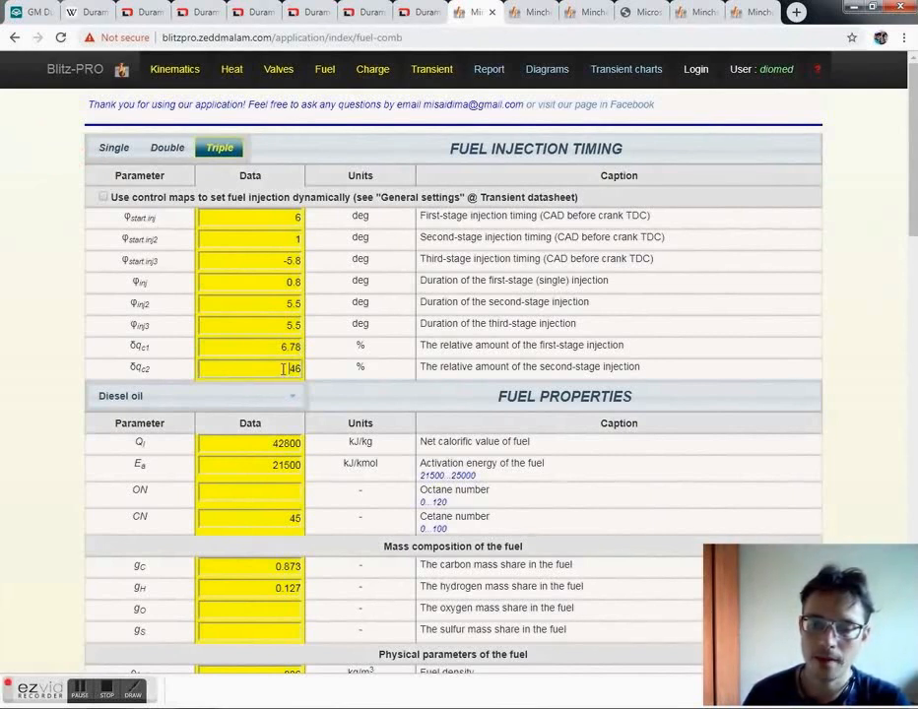
left_click_drag(284, 370, 312, 374)
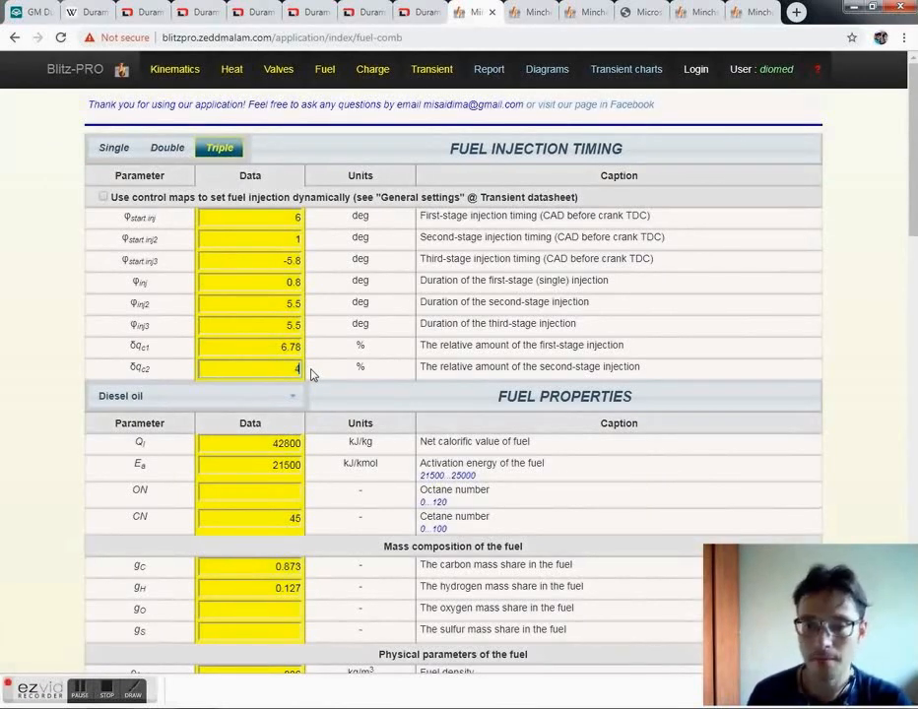
type("47.5")
scroll(315, 373, "down", 5)
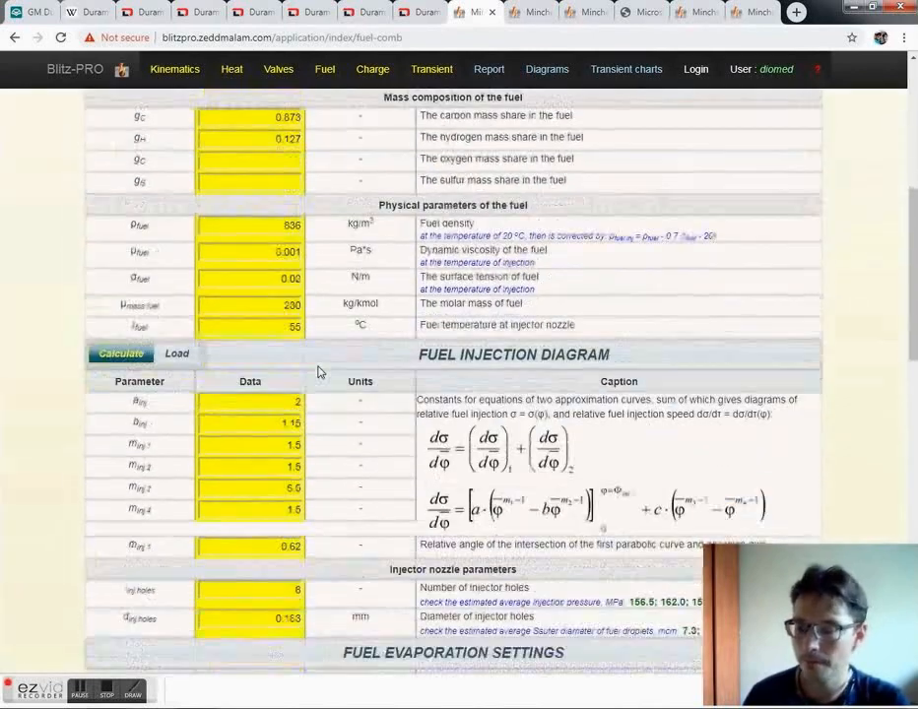
scroll(318, 372, "down", 1)
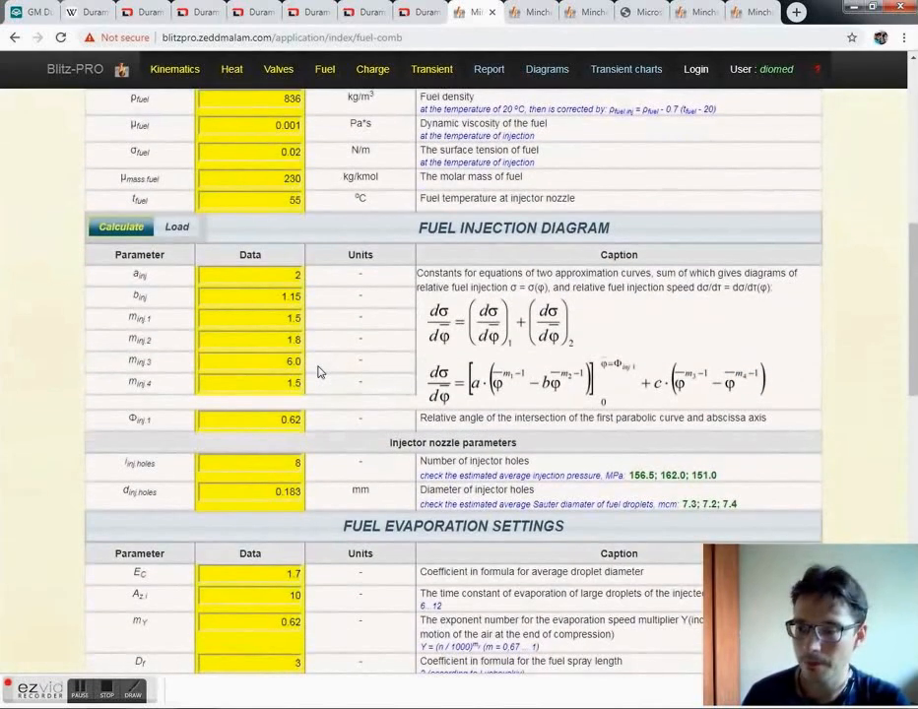
scroll(318, 372, "up", 10)
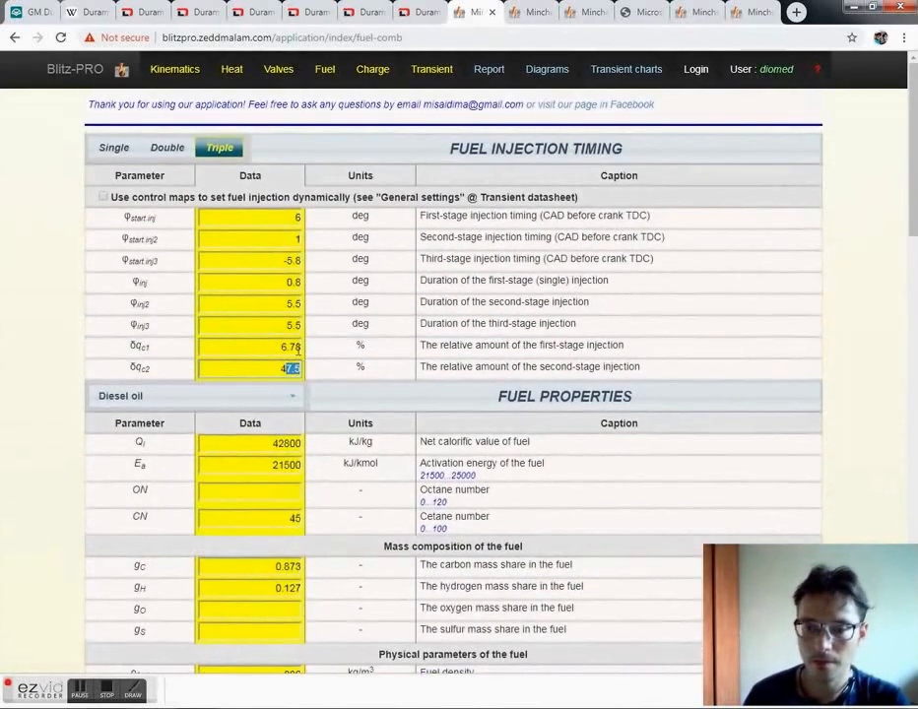
Step: Raise the relative amount of the second-stage injection to 48.5 % and check the estimated injection pressures
type("46.5")
scroll(281, 424, "down", 8)
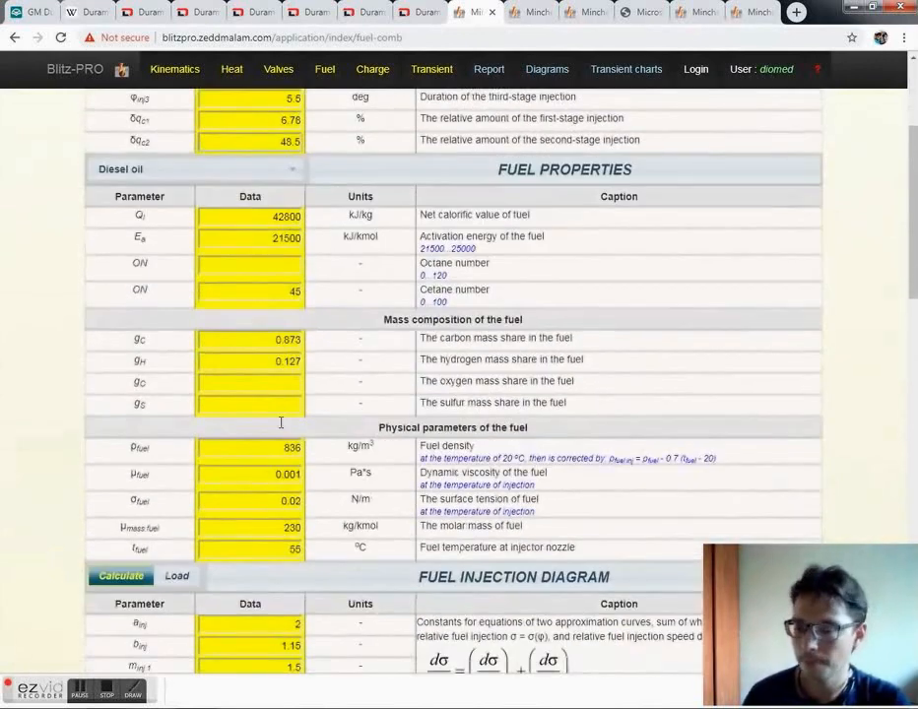
scroll(280, 426, "down", 3)
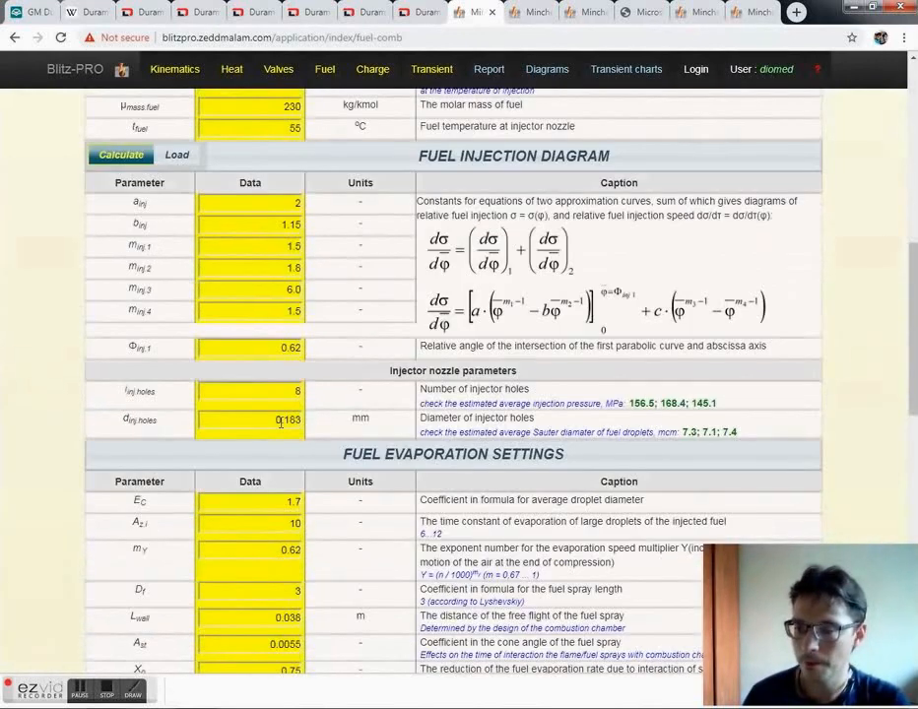
scroll(281, 422, "up", 10)
Step: Lower the relative amount of the second-stage injection to 46.5 % and check the estimated injection pressures
left_click_drag(266, 368, 316, 372)
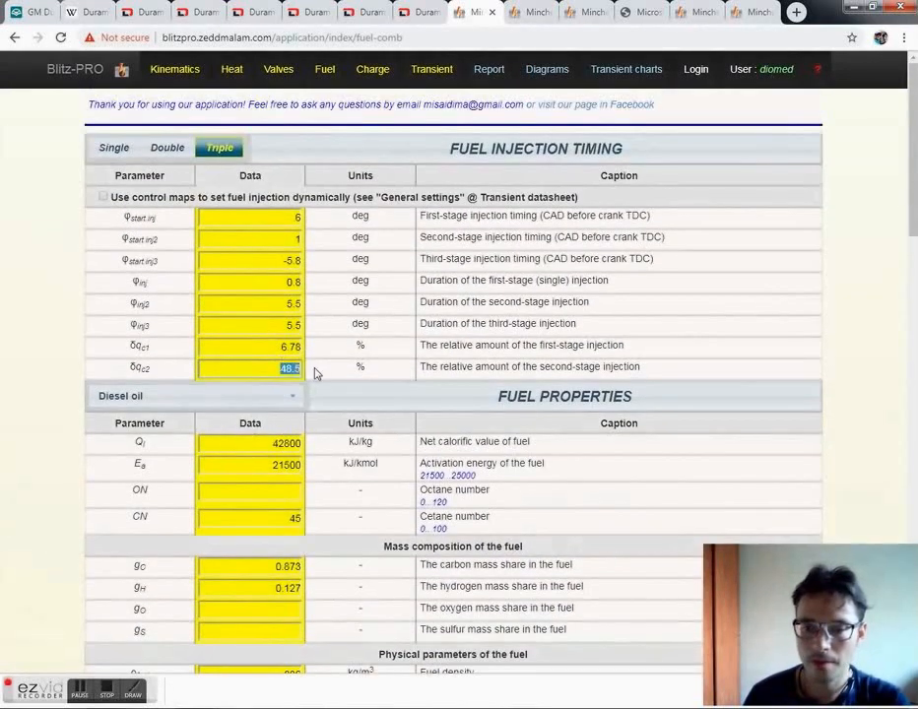
type("48.5")
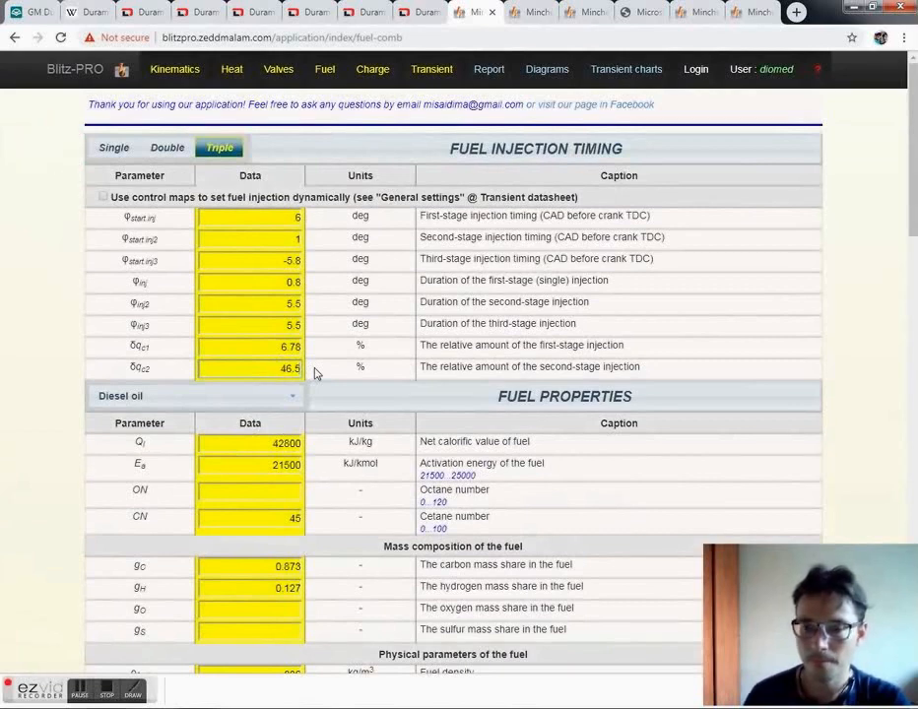
scroll(315, 373, "down", 10)
scroll(315, 372, "down", 3)
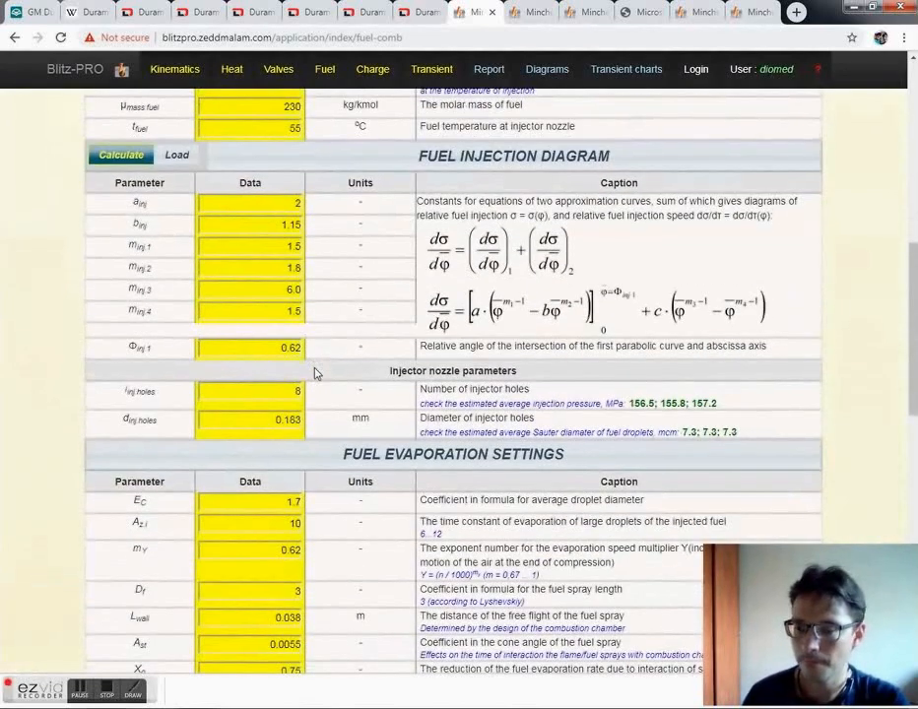
scroll(317, 374, "up", 9)
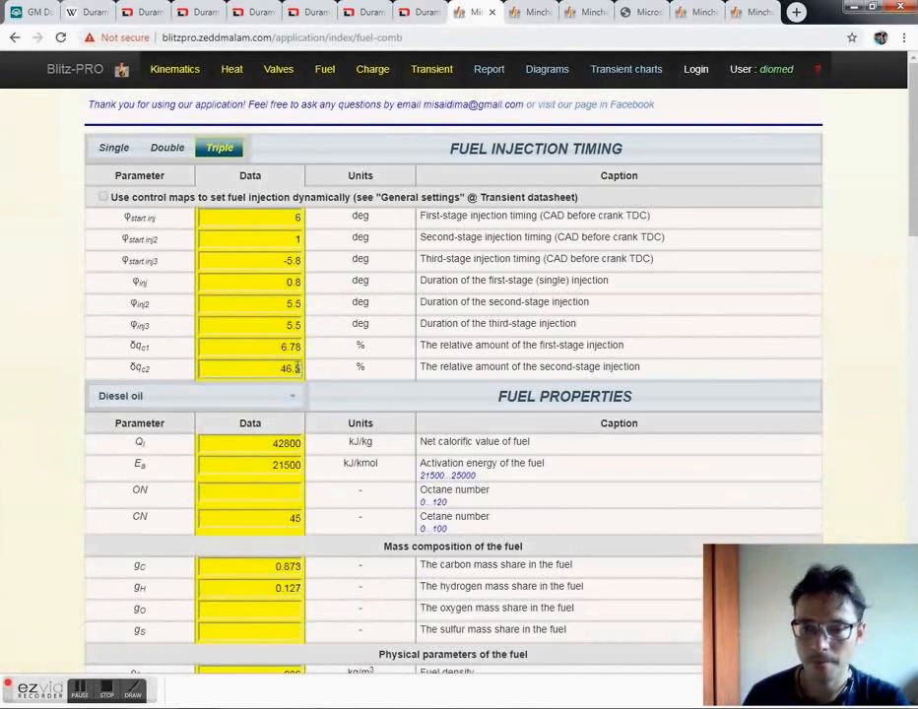
Step: Set the relative amount of the second-stage injection to 46.7 % and check the estimated injection pressures
left_click_drag(296, 368, 309, 372)
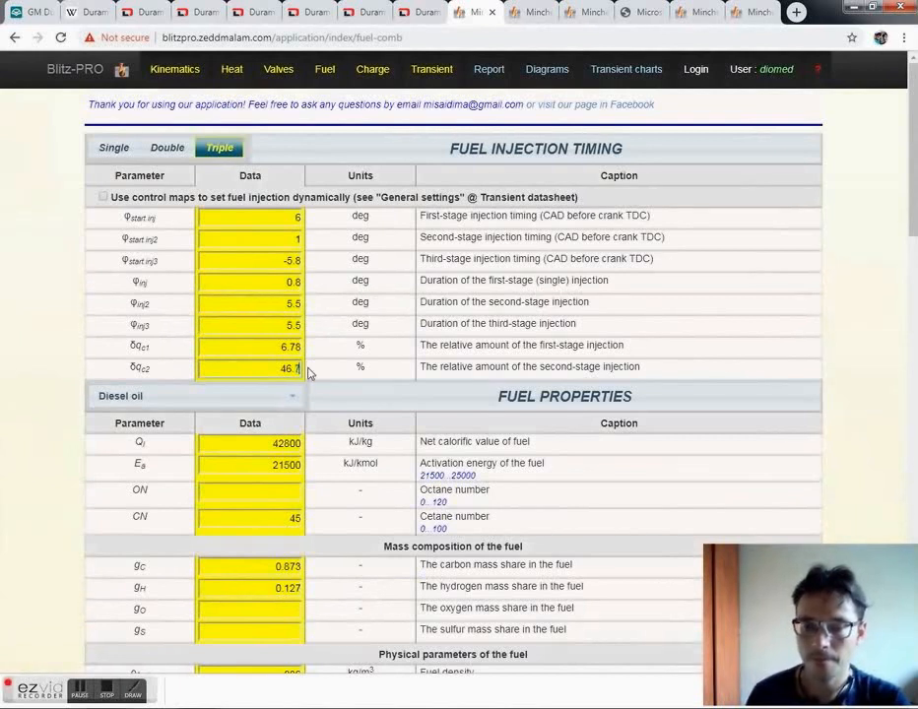
scroll(328, 367, "down", 12)
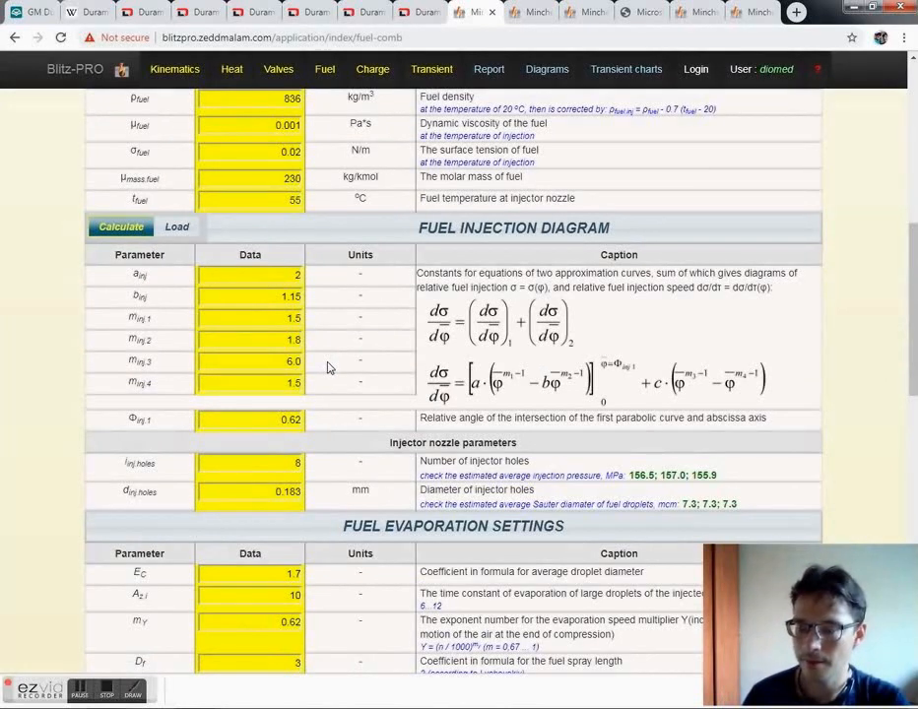
scroll(328, 367, "up", 12)
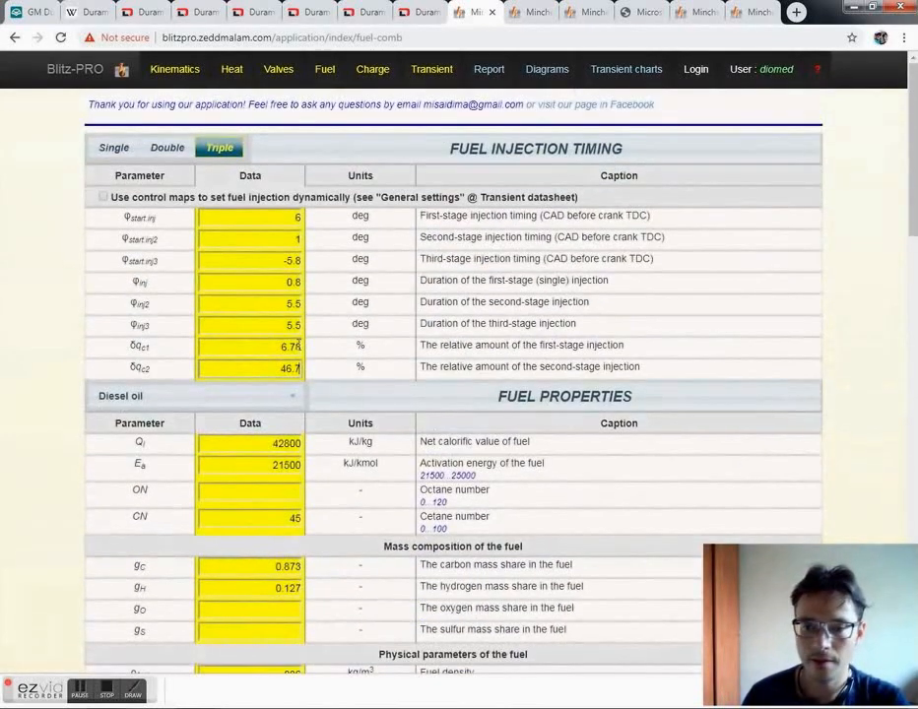
Step: Set the durations of the second-stage and third-stage injections to 5.6 deg each and check the estimated injection pressures
left_click_drag(295, 305, 311, 310)
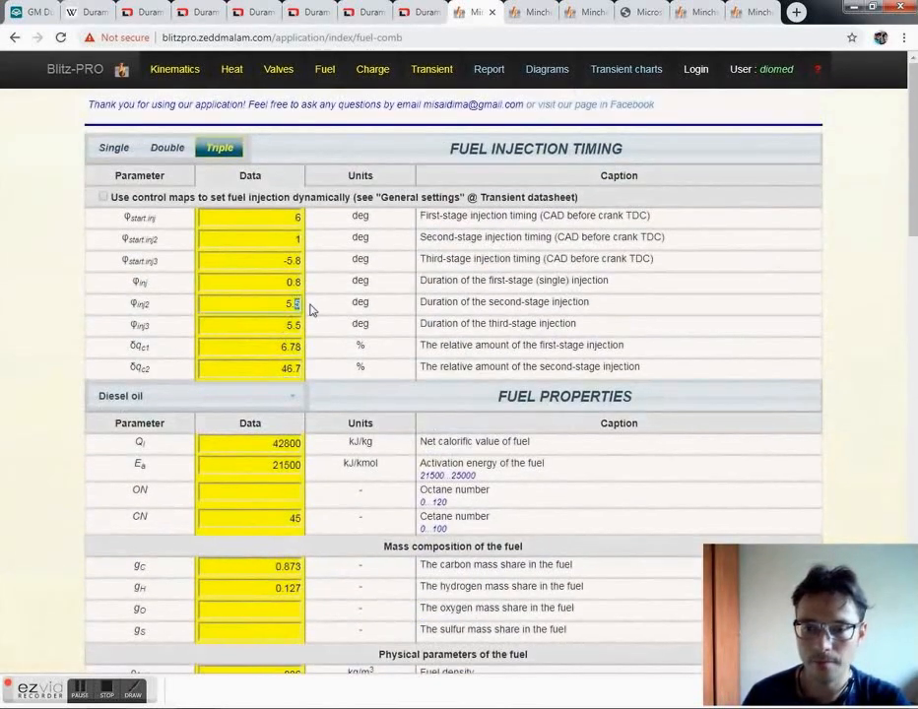
type("6")
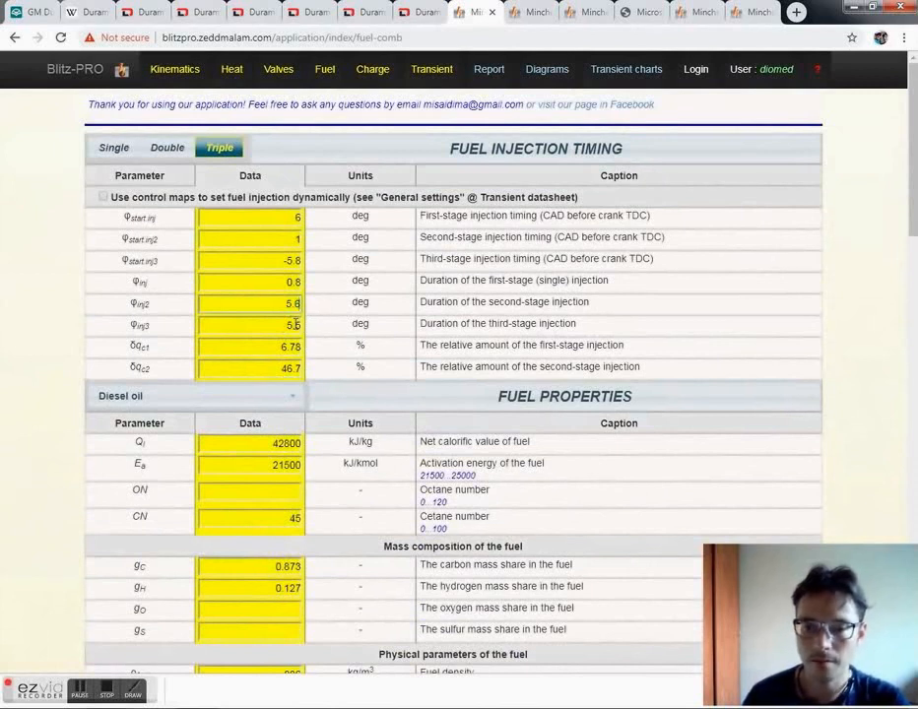
left_click_drag(293, 325, 304, 329)
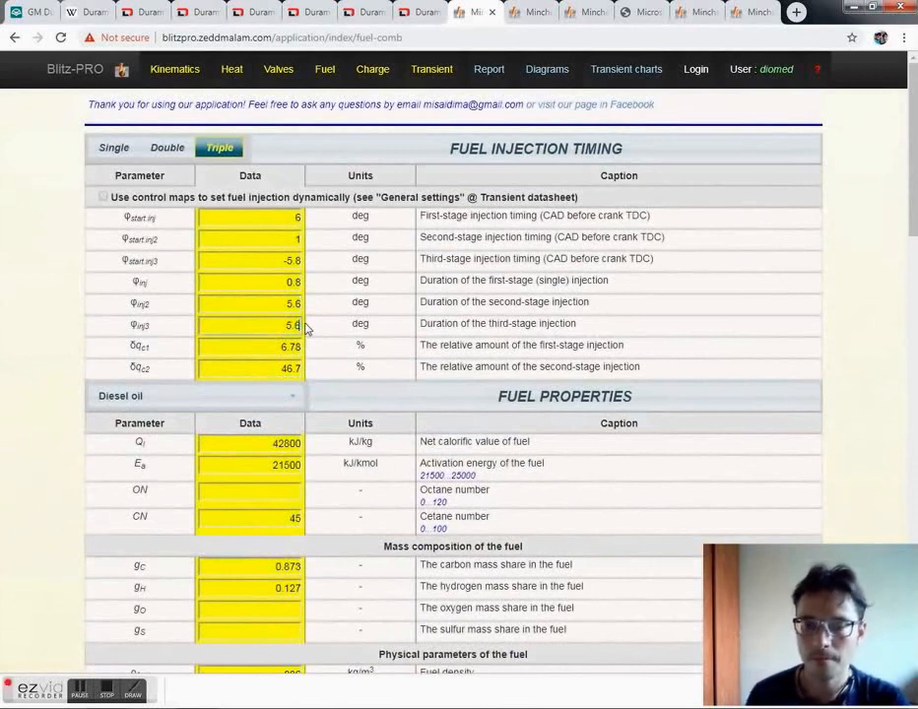
type("6")
scroll(307, 331, "down", 10)
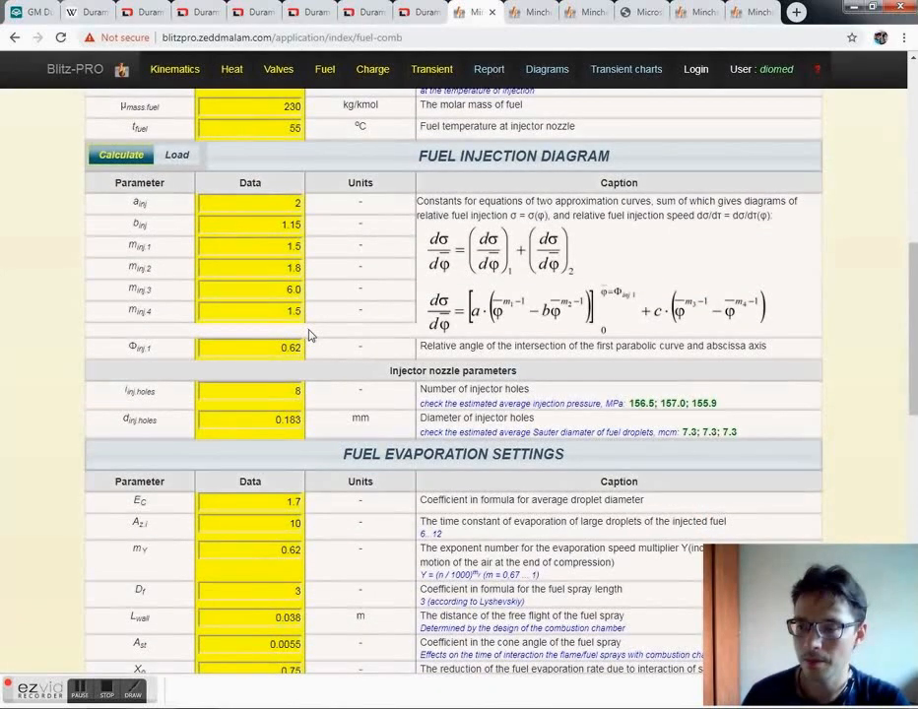
scroll(316, 333, "up", 2)
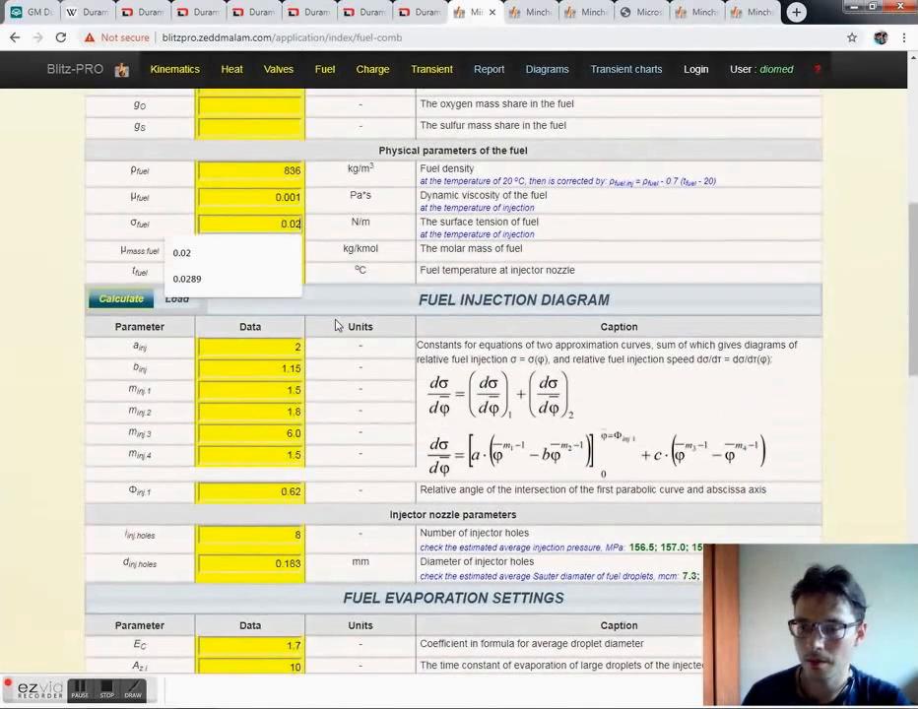
scroll(338, 324, "down", 3)
left_click(281, 285)
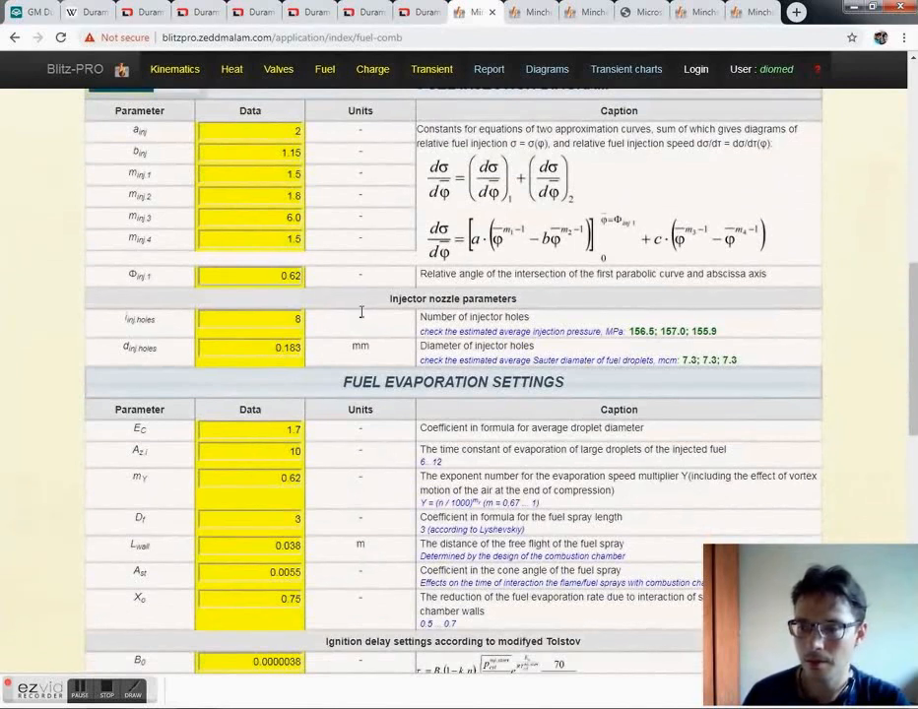
Step: Set the relative amount of the second-stage injection to 46.8 % and check the estimated injection pressures
scroll(362, 312, "up", 6)
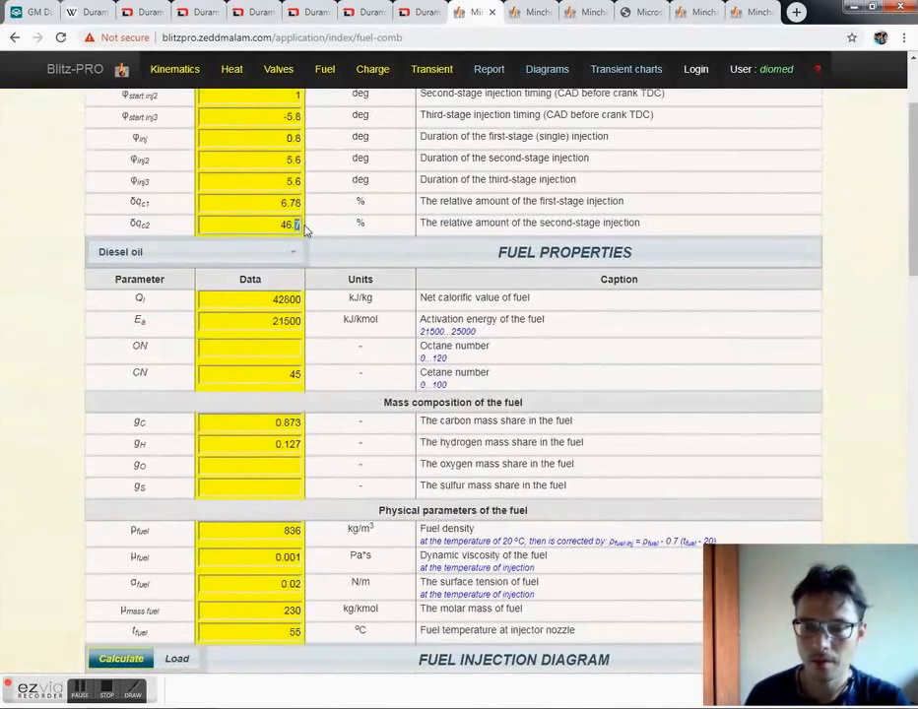
scroll(306, 229, "up", 1)
scroll(305, 230, "down", 5)
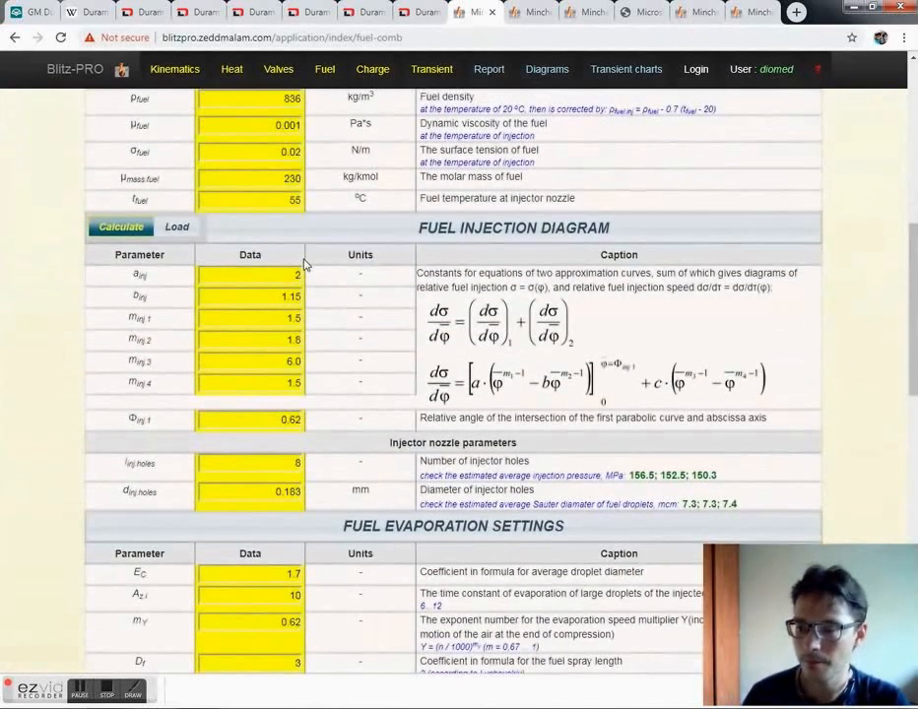
scroll(306, 271, "up", 5)
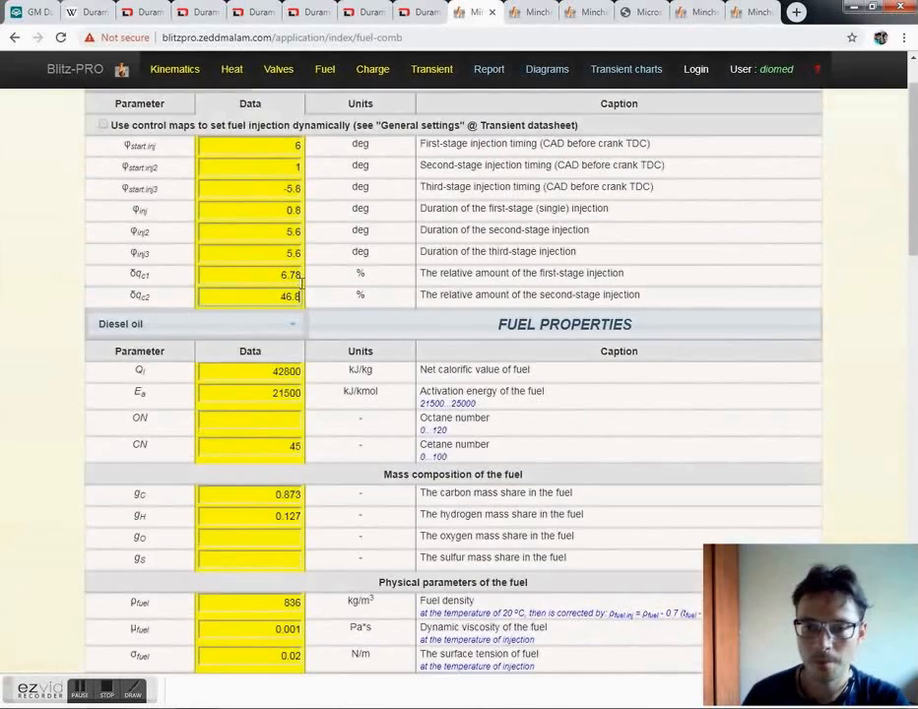
Step: Set the relative amount of the first-stage injection to 6.85 %, check the estimated injection pressures, and lower the amount to 6.65 %
left_click_drag(289, 275, 300, 275)
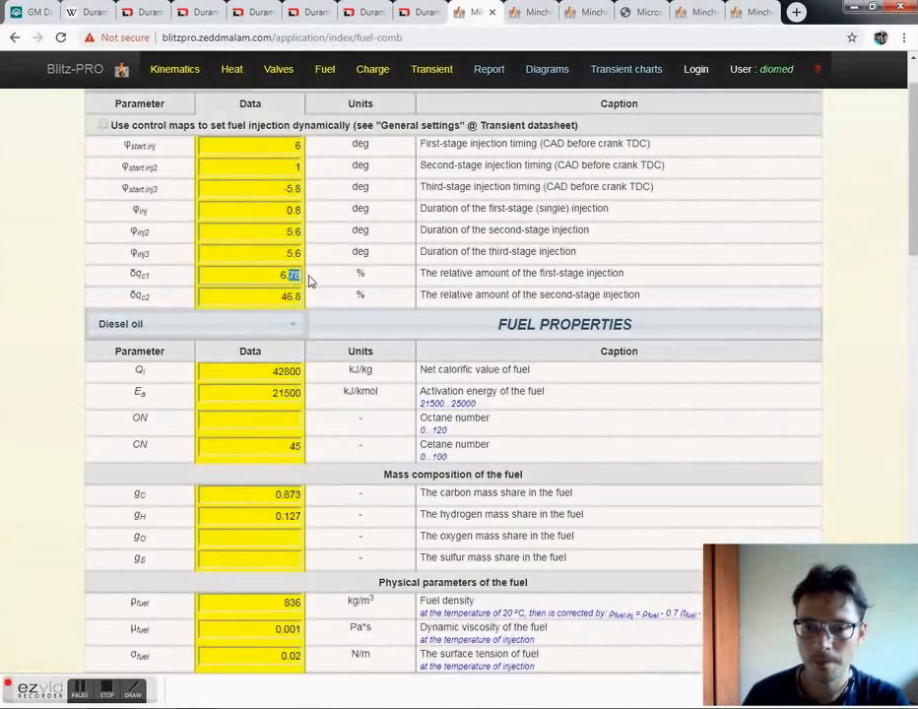
type("85")
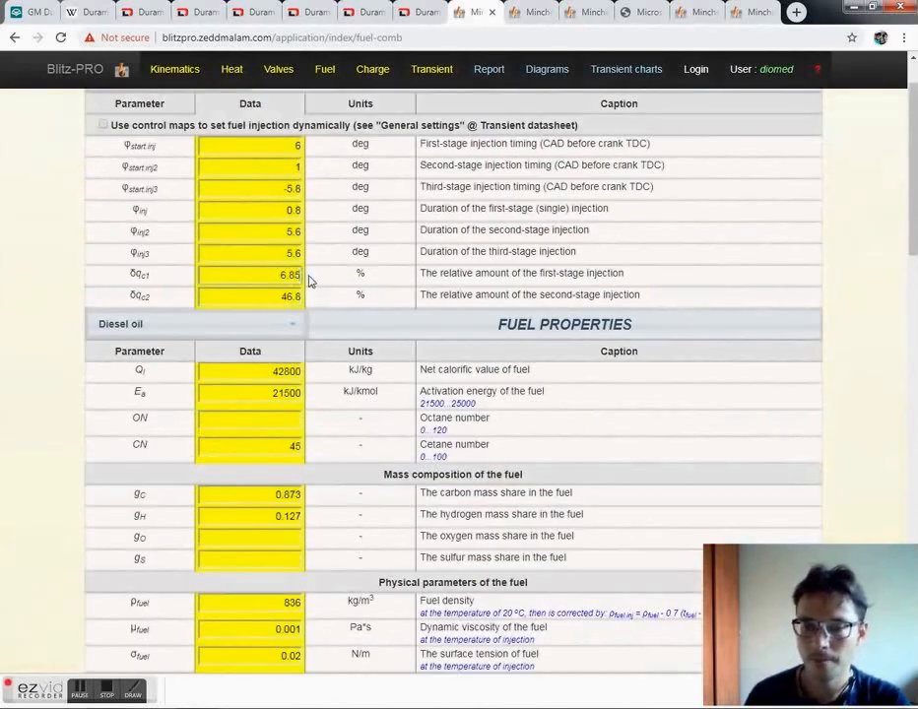
scroll(308, 281, "down", 6)
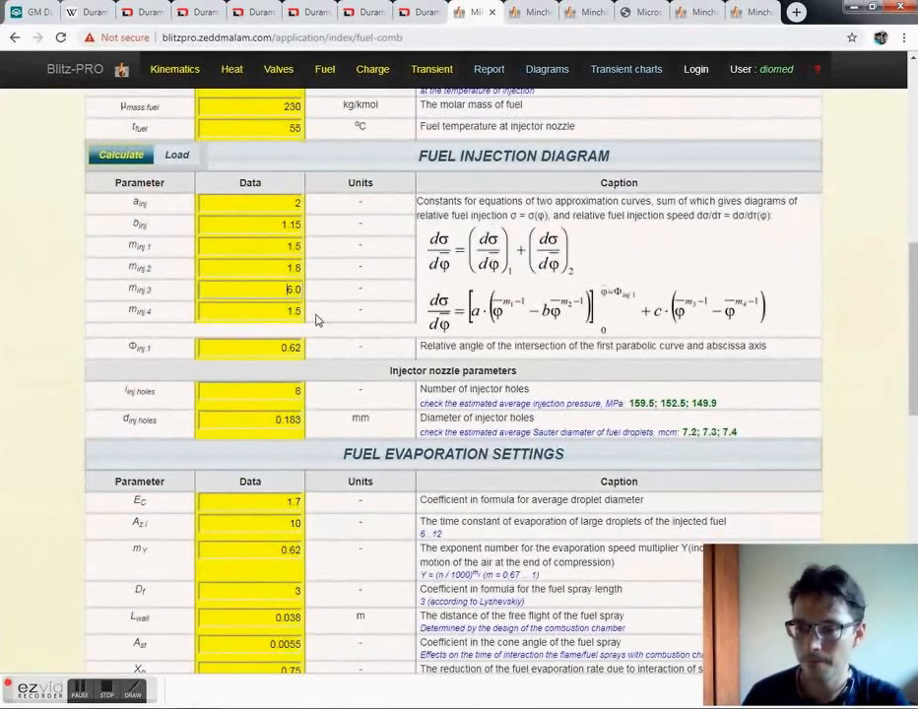
scroll(318, 320, "up", 5)
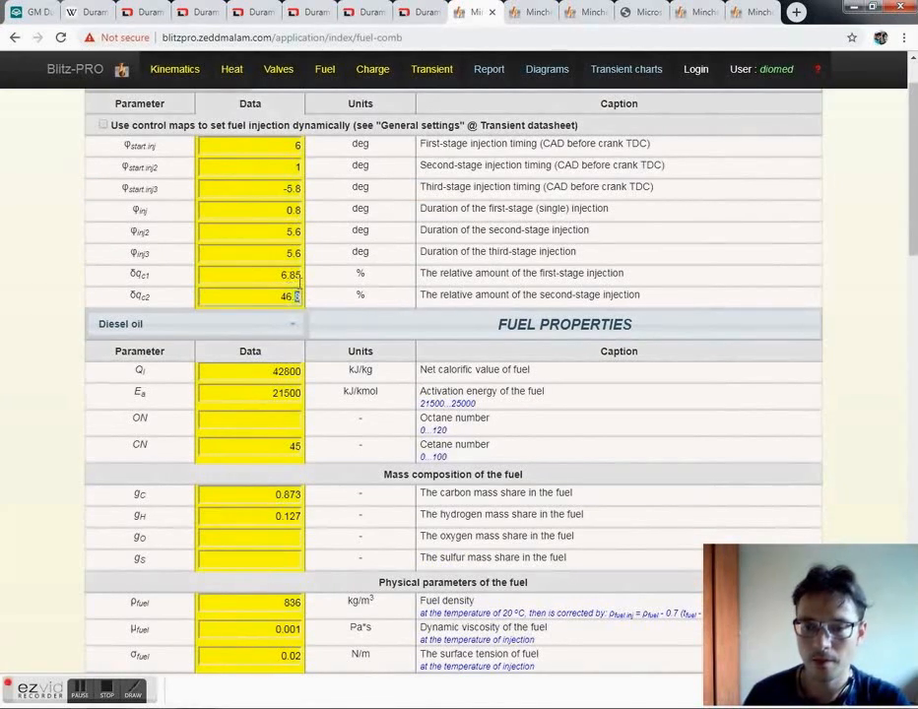
left_click_drag(288, 275, 308, 283)
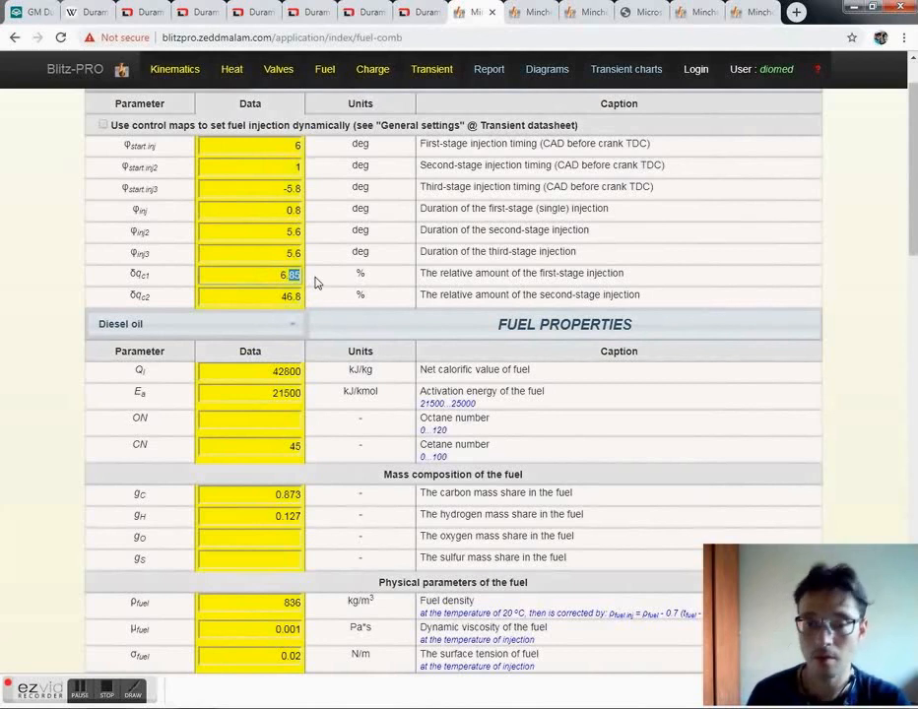
type("5.65")
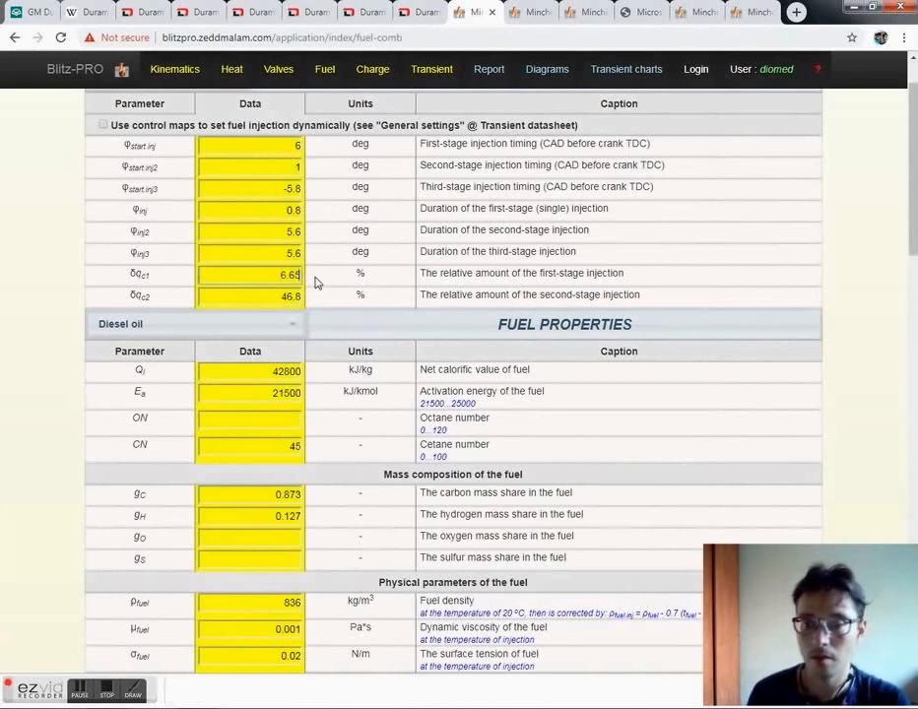
Step: Check the estimated injection pressures, and recheck them with the relative amount of the second-stage injection set to 46.85 %
scroll(316, 283, "down", 7)
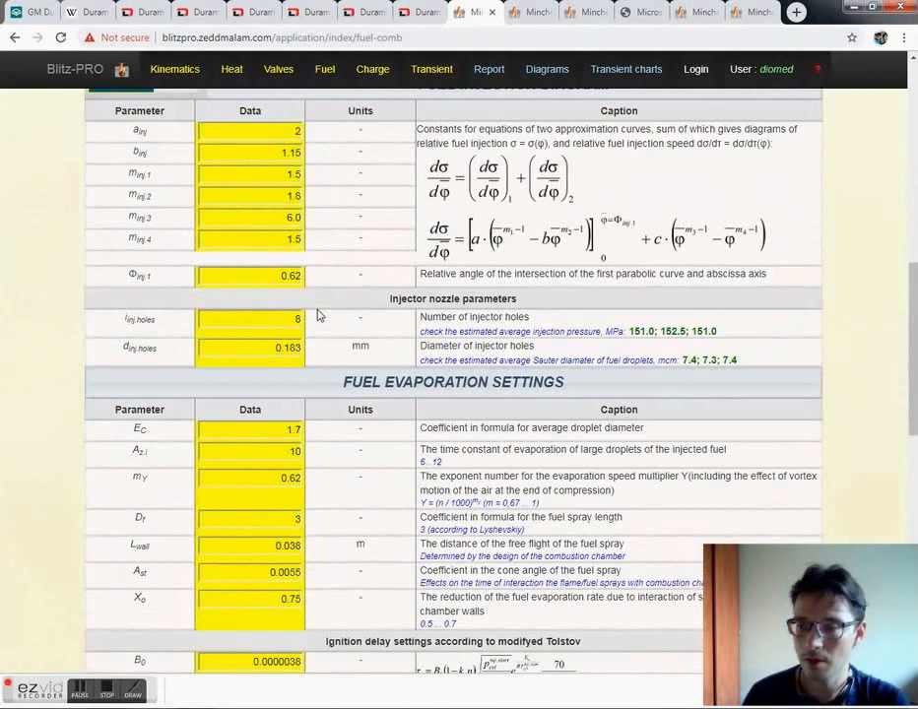
scroll(319, 315, "up", 7)
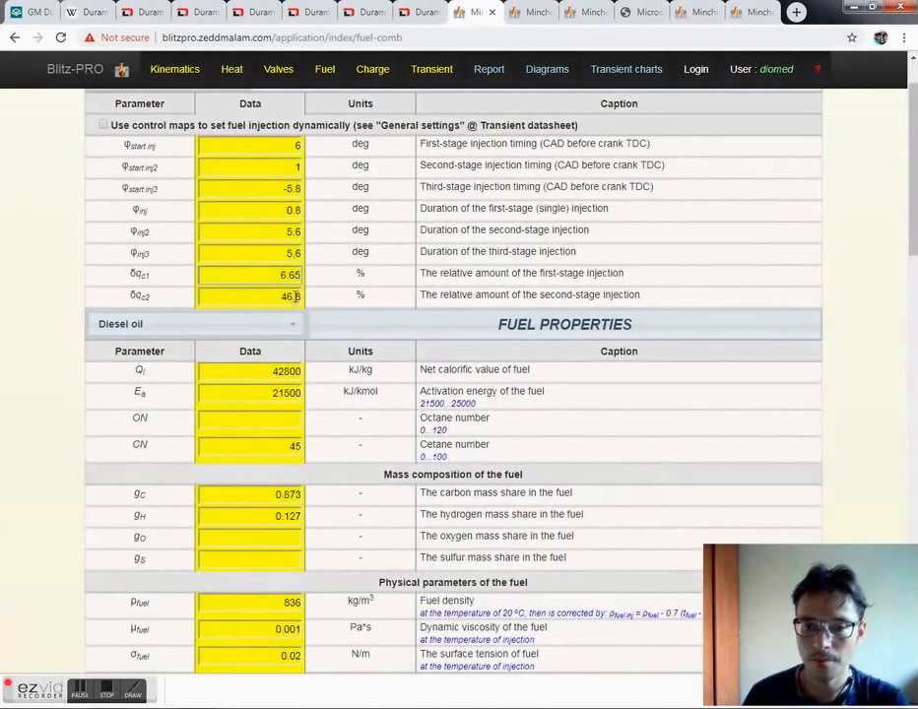
left_click_drag(295, 296, 310, 302)
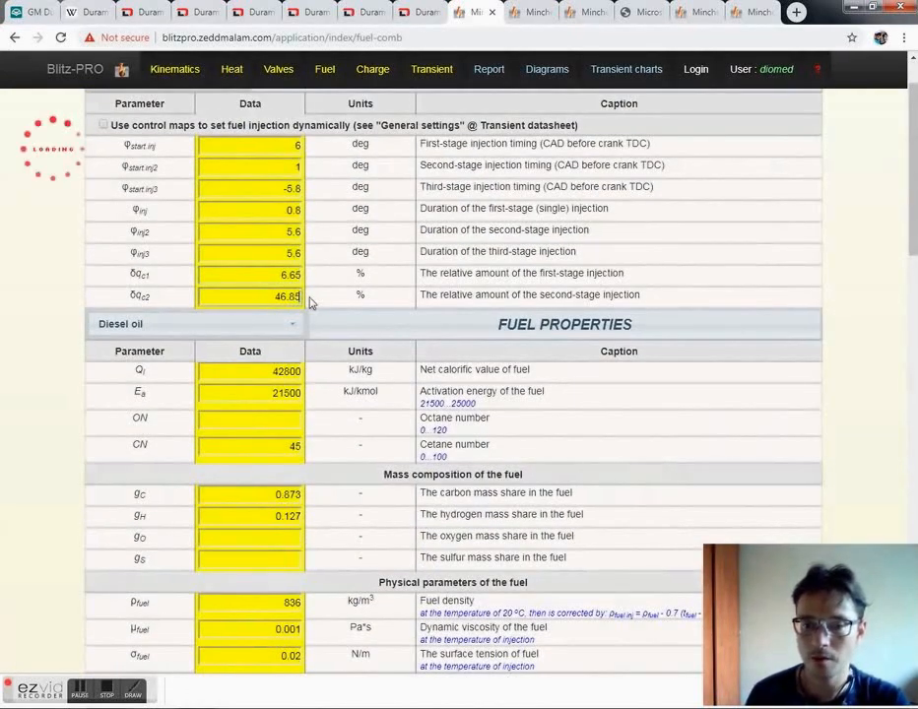
scroll(310, 302, "down", 7)
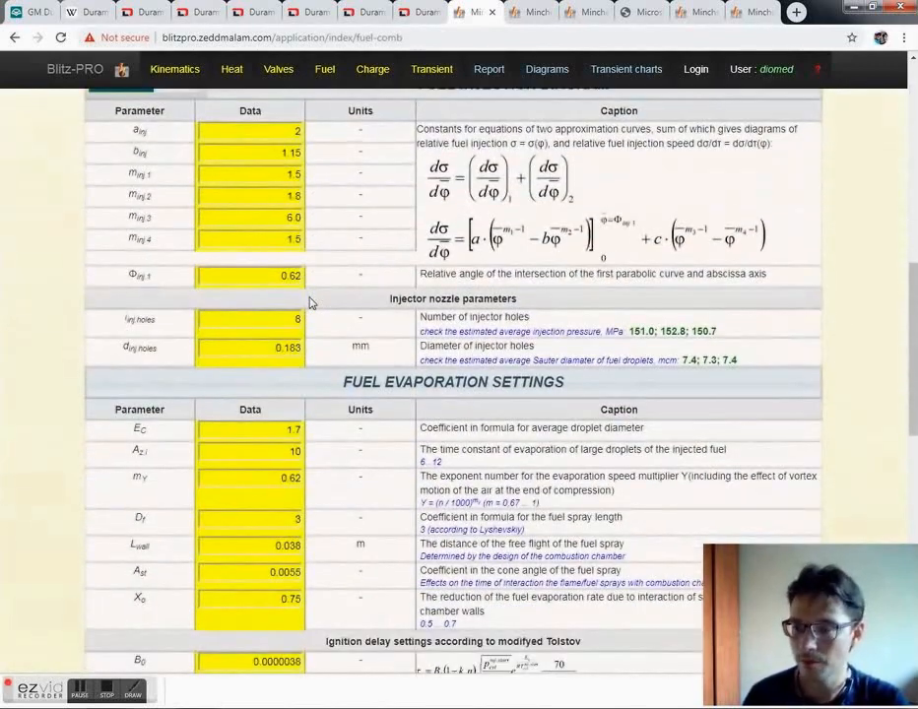
Step: Set the relative amount of the second-stage injection to 46.72 % and check the estimated injection pressures
scroll(309, 302, "up", 8)
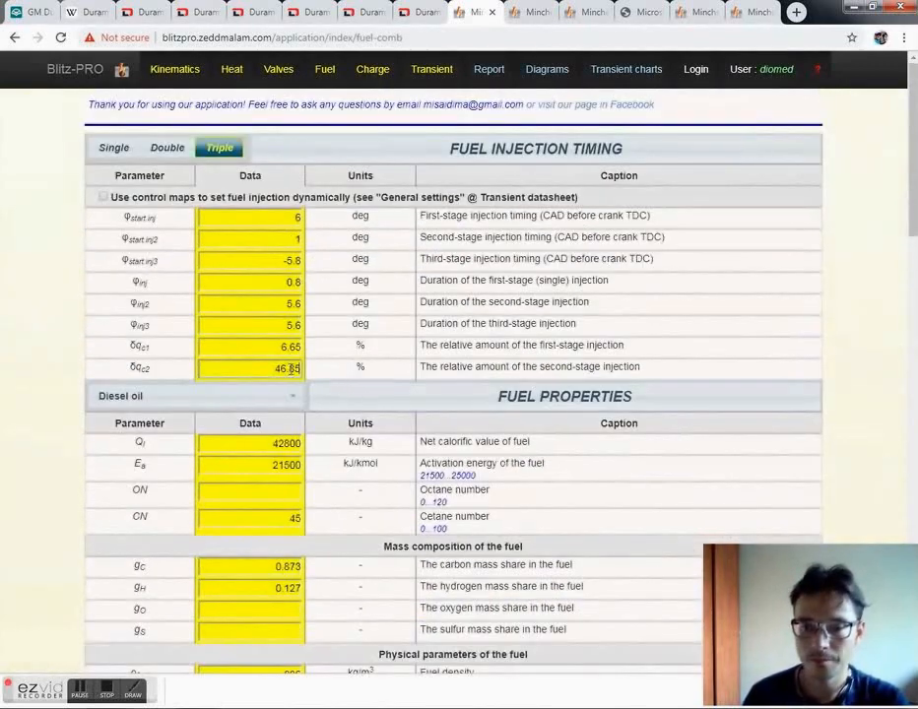
left_click_drag(291, 370, 298, 365)
type("72")
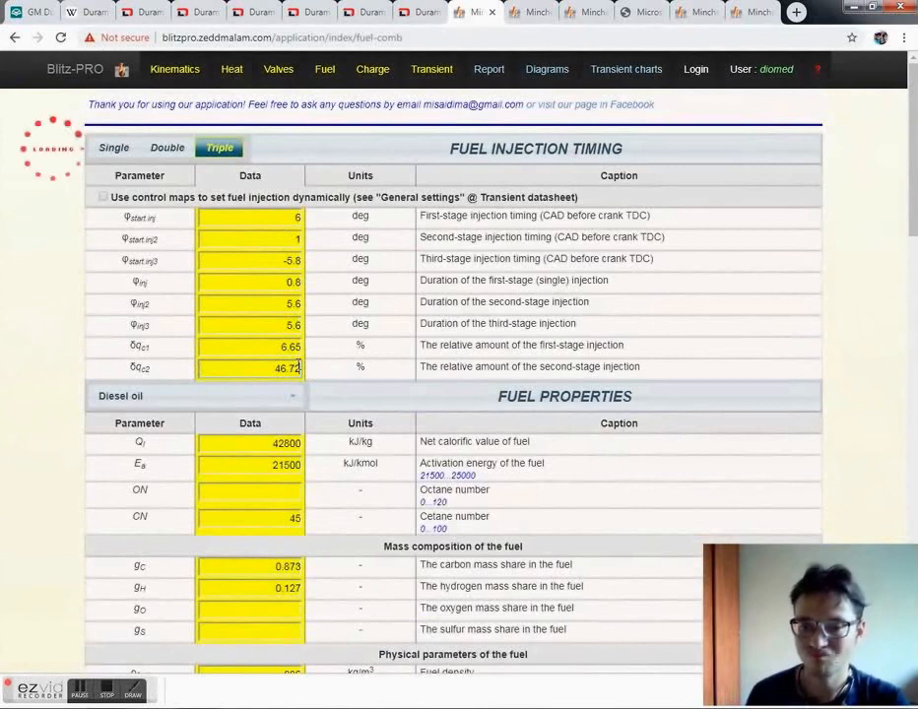
scroll(299, 370, "down", 5)
scroll(299, 370, "down", 1)
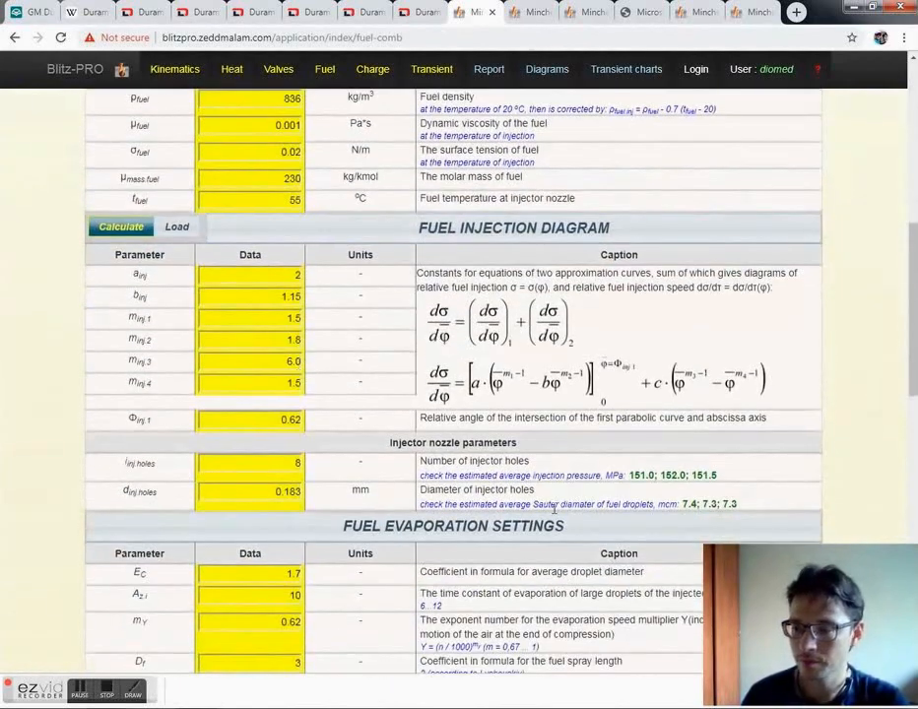
Step: Start the engine calculation with the current triple-injection settings
left_click(284, 181)
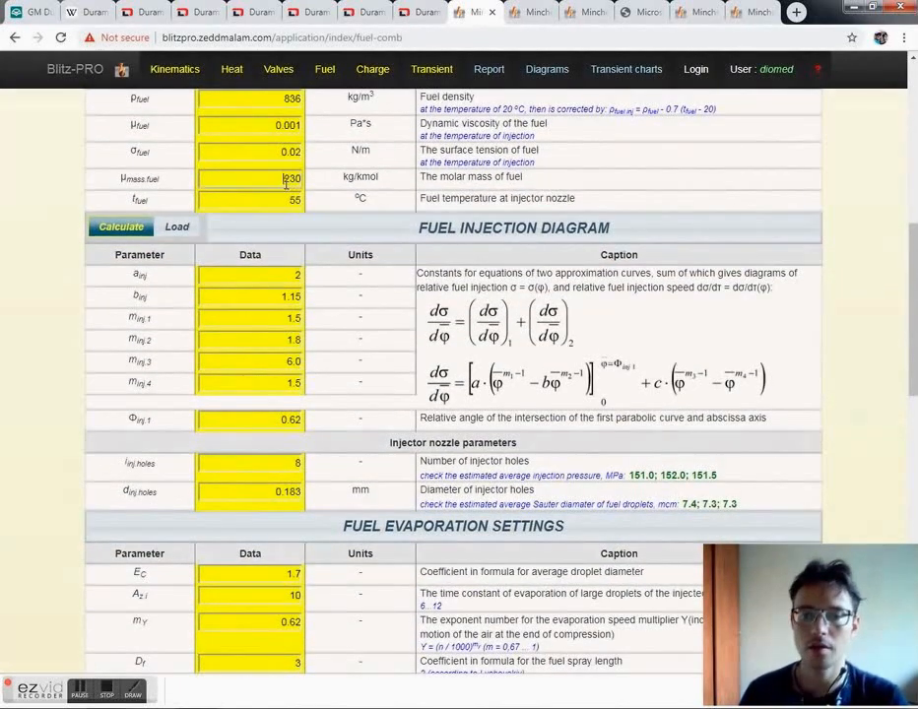
scroll(349, 345, "up", 8)
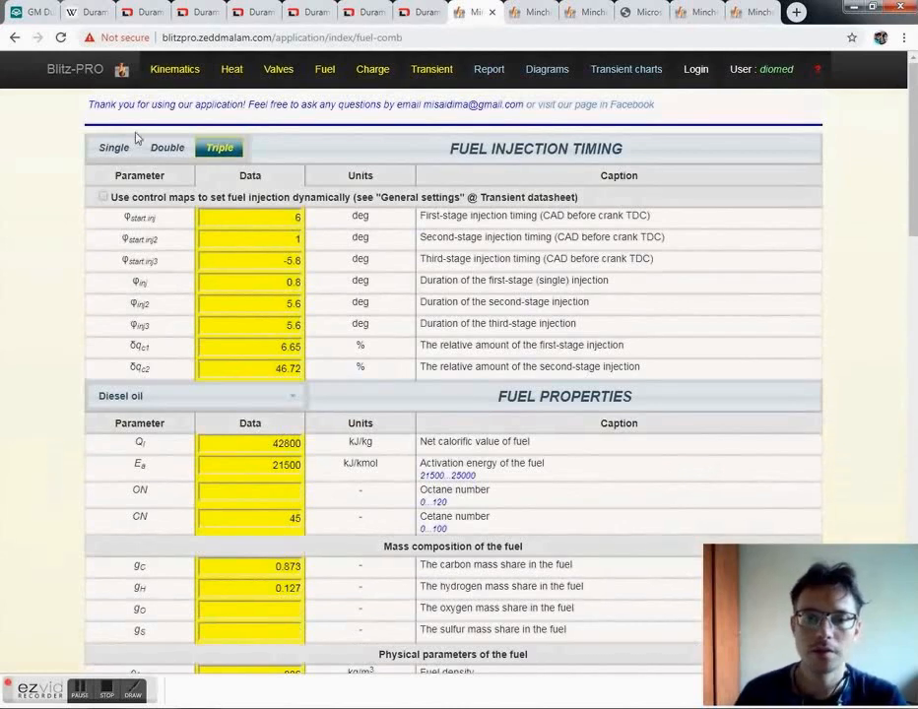
left_click(120, 70)
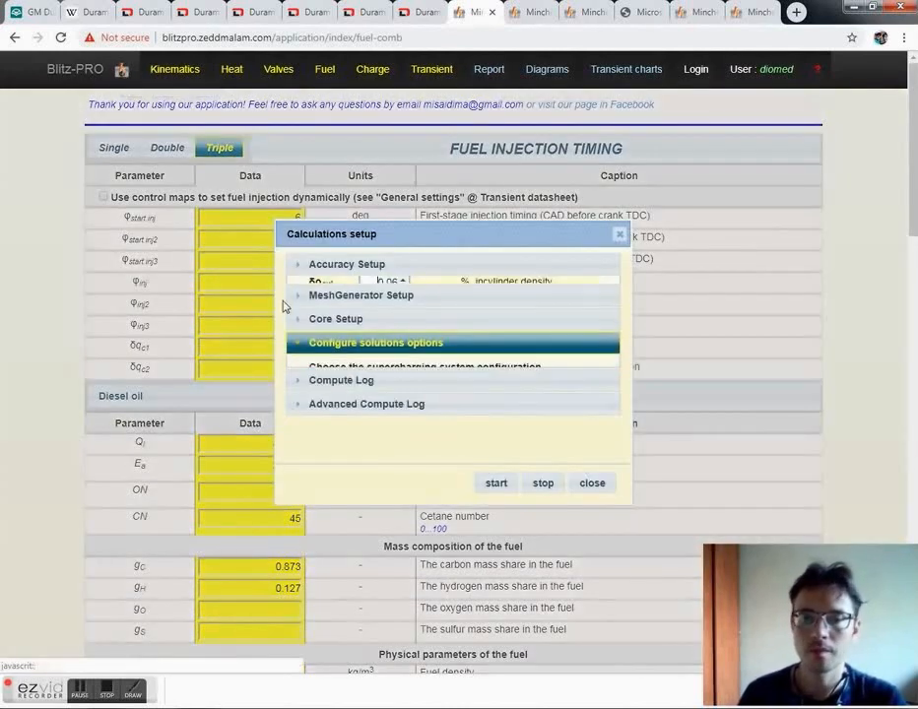
left_click(496, 483)
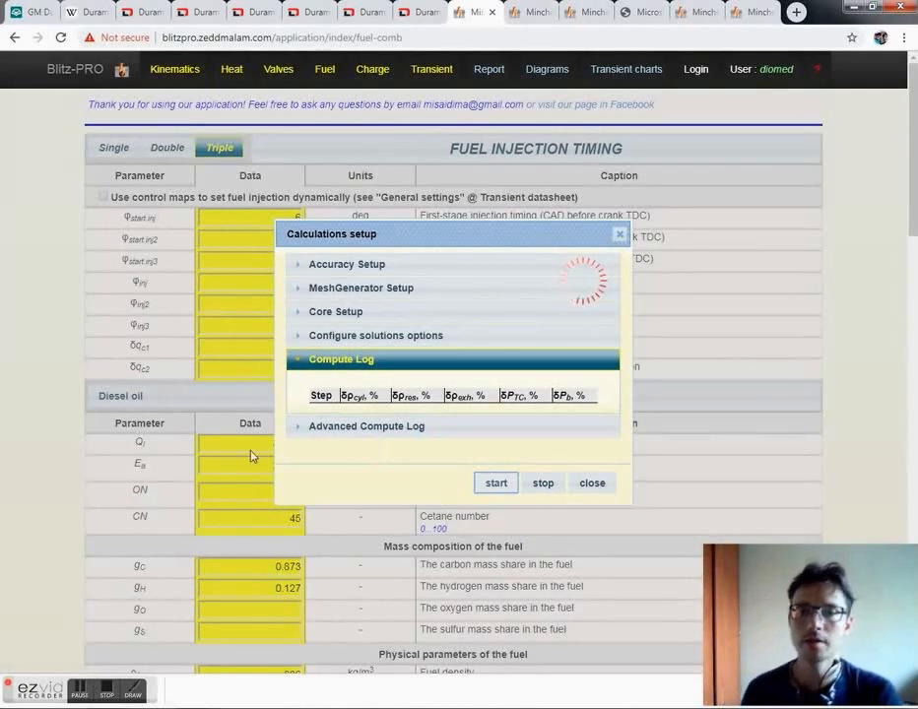
Step: Examine the Hard Facts tables for the Duramax LB7, LLY, LBZ and LMM engines in the DrivingLine articles
left_click(138, 11)
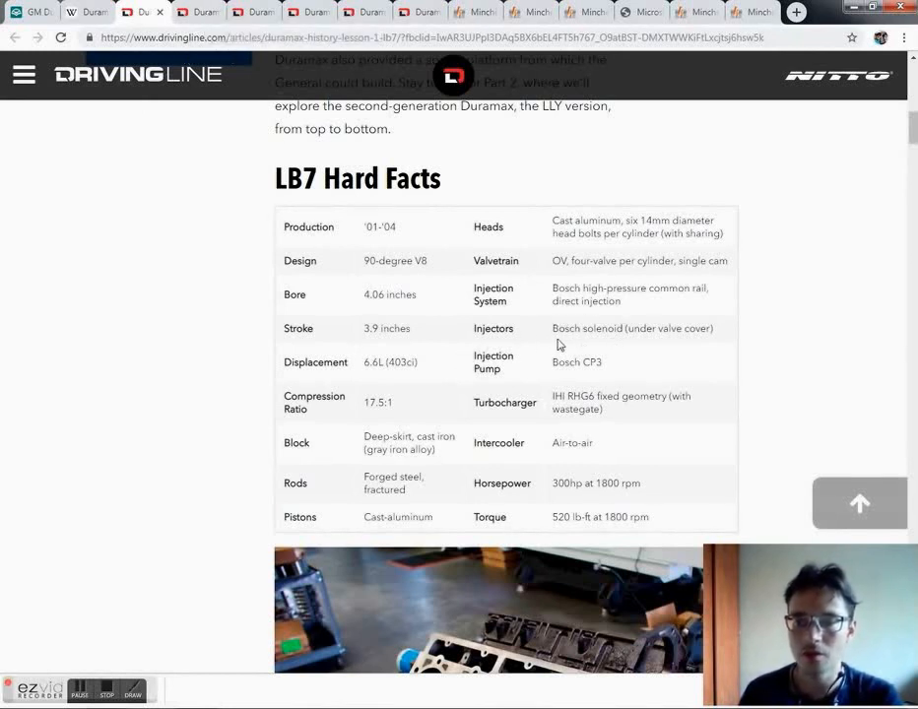
left_click(205, 20)
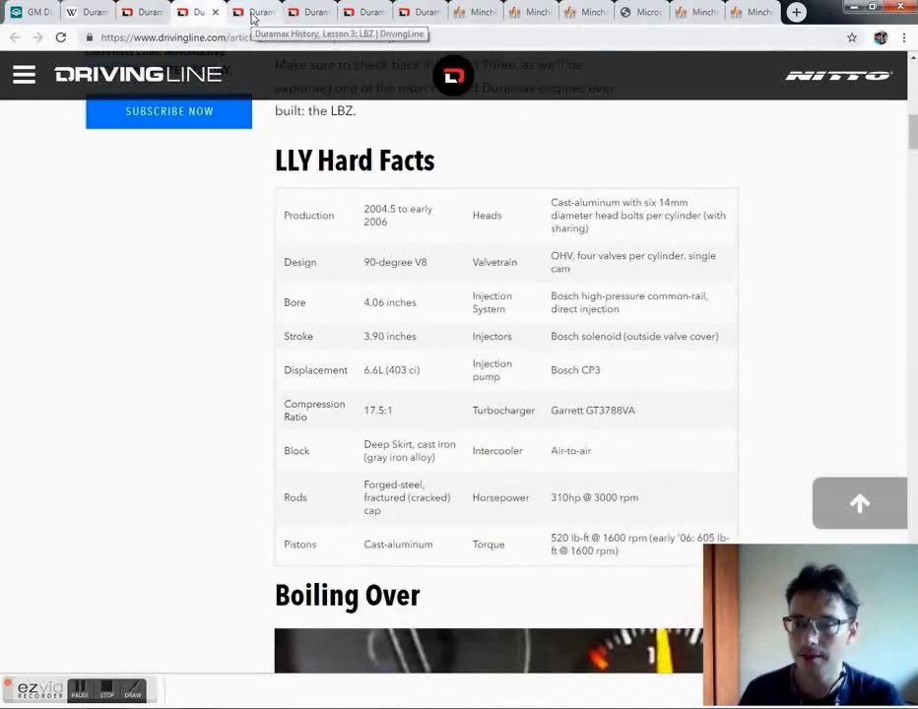
left_click(254, 19)
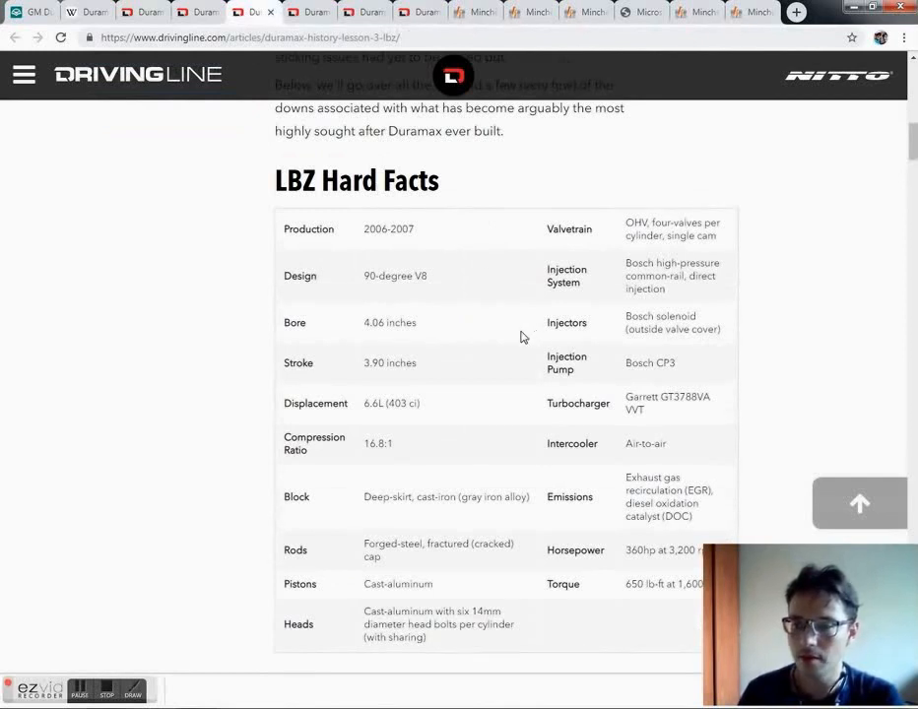
left_click(311, 16)
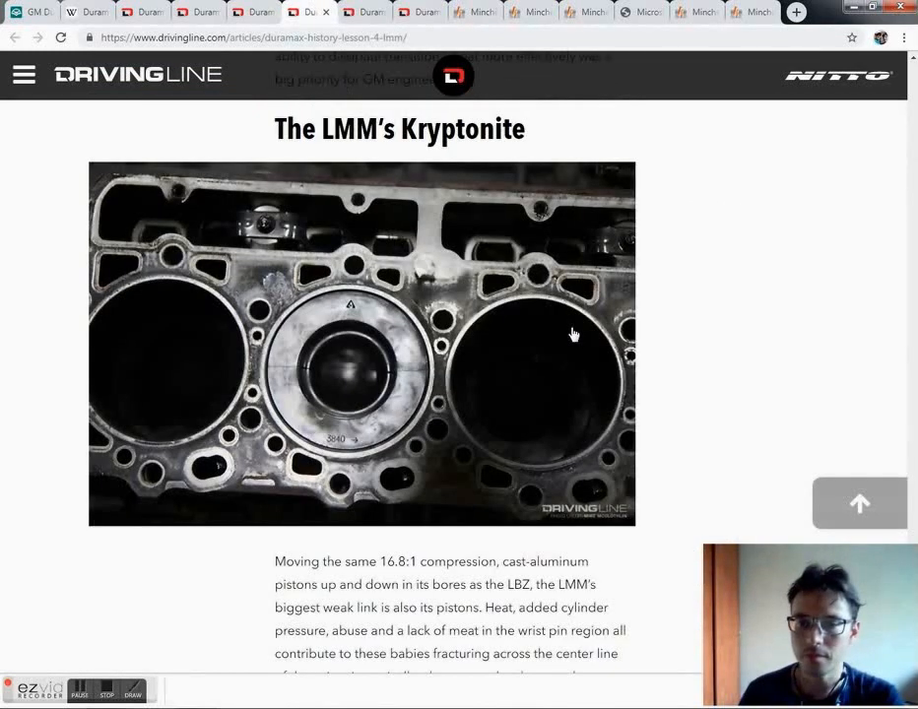
scroll(574, 335, "up", 8)
scroll(573, 335, "down", 3)
scroll(573, 335, "up", 12)
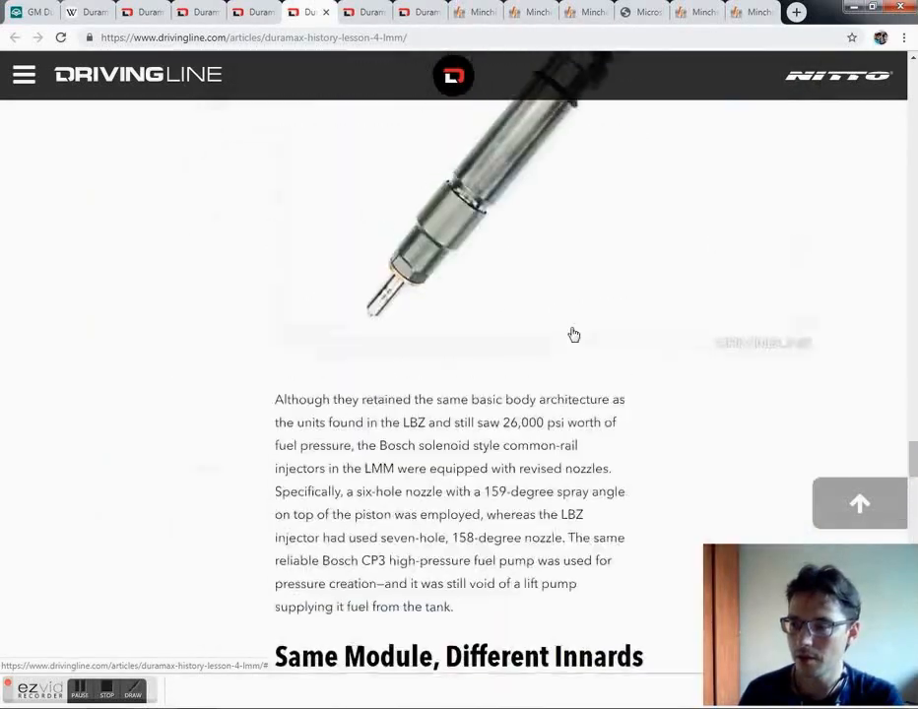
scroll(574, 335, "up", 20)
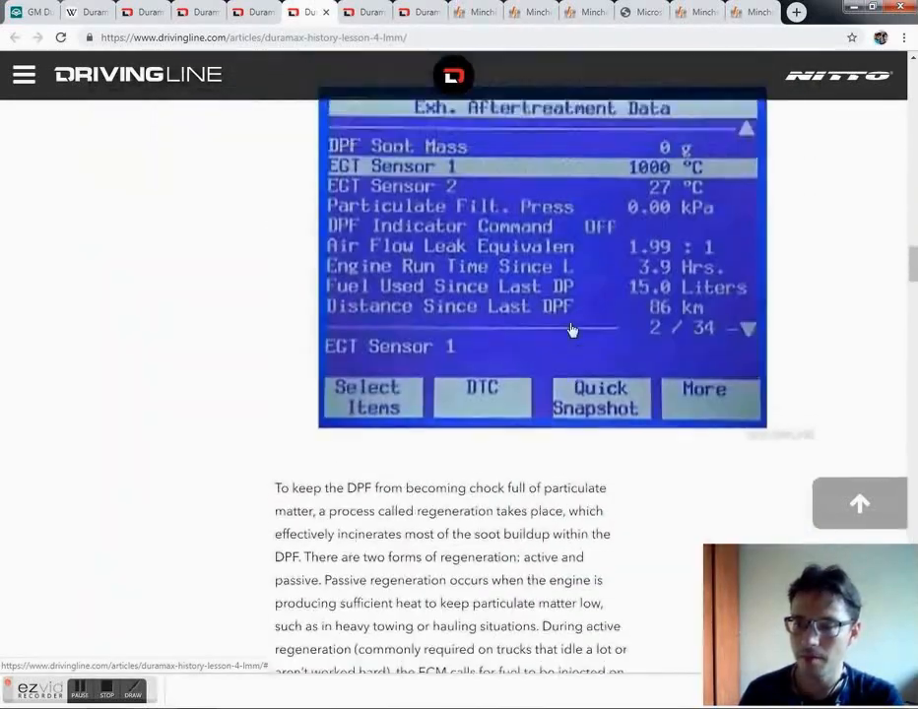
scroll(571, 329, "up", 15)
scroll(572, 329, "down", 4)
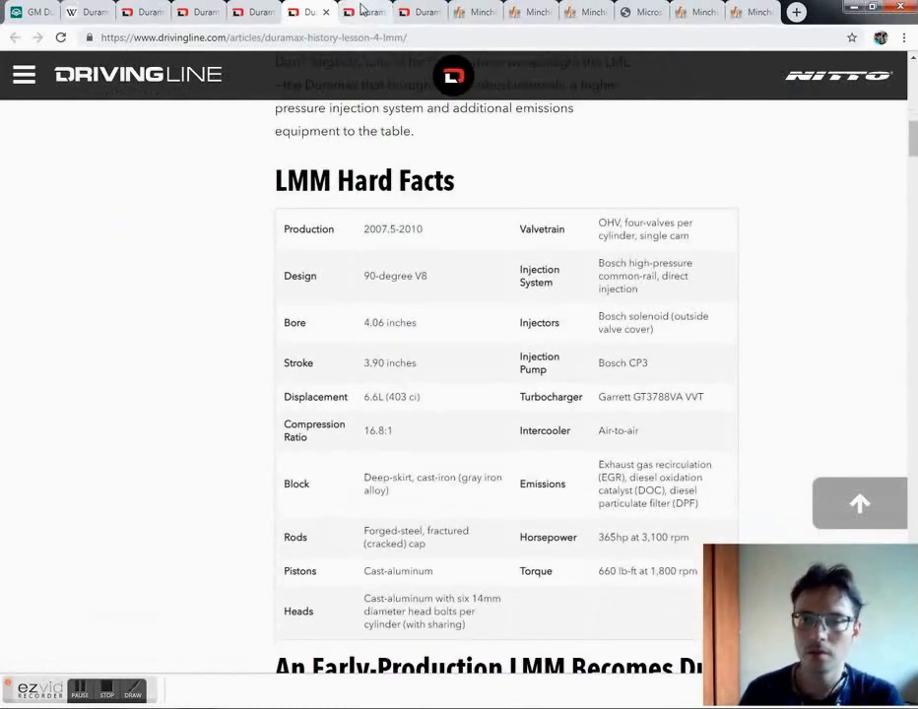
Step: Examine the injectors and injection pumps in the Hard Facts tables for the Duramax LML and L5P engines
left_click(361, 9)
scroll(631, 394, "up", 20)
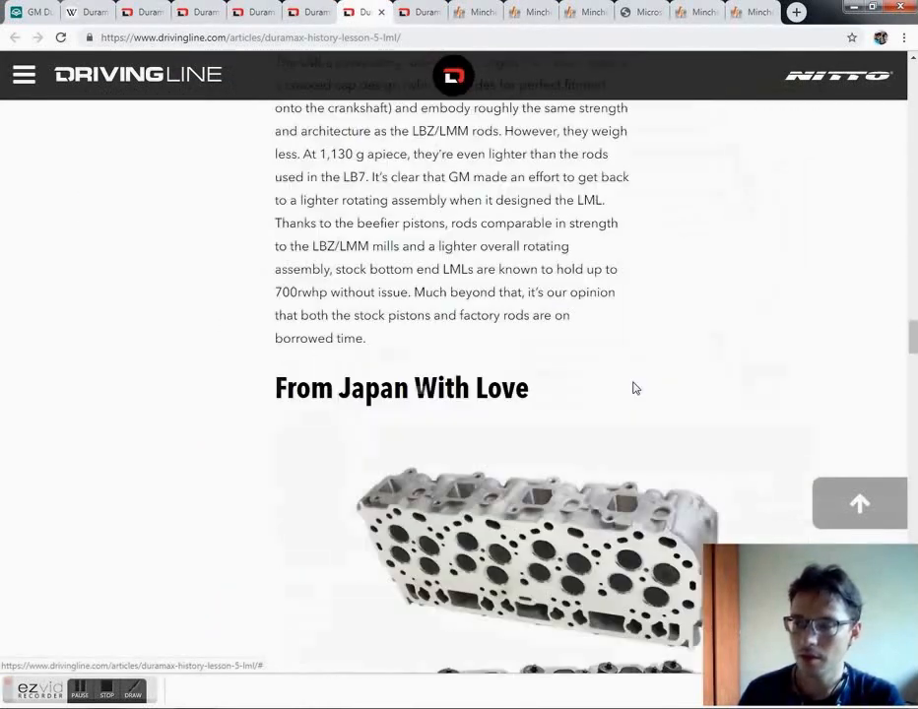
scroll(636, 388, "up", 20)
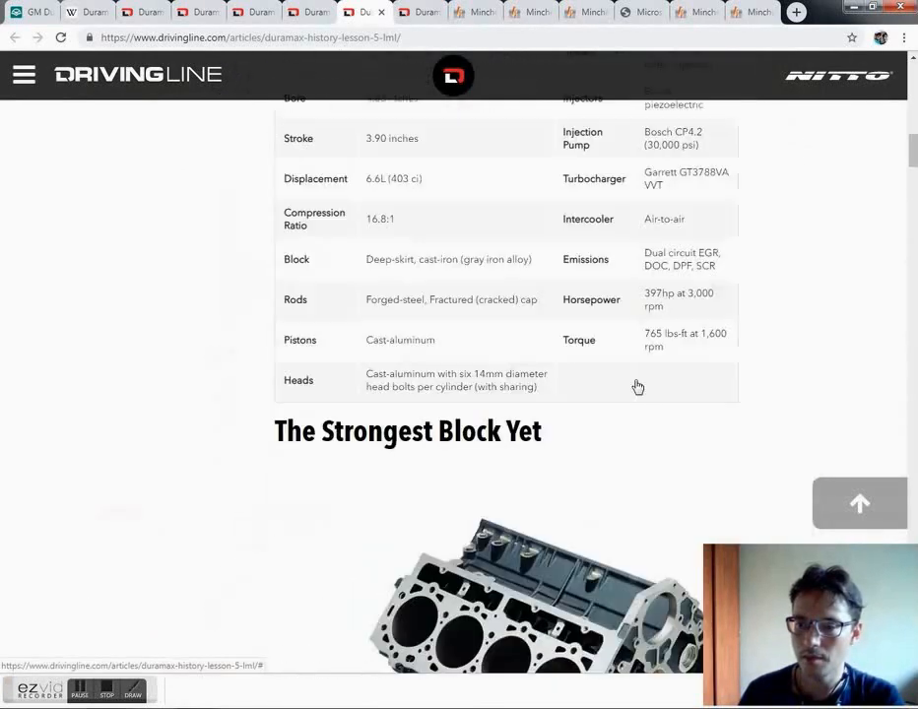
scroll(638, 386, "up", 5)
scroll(638, 383, "down", 2)
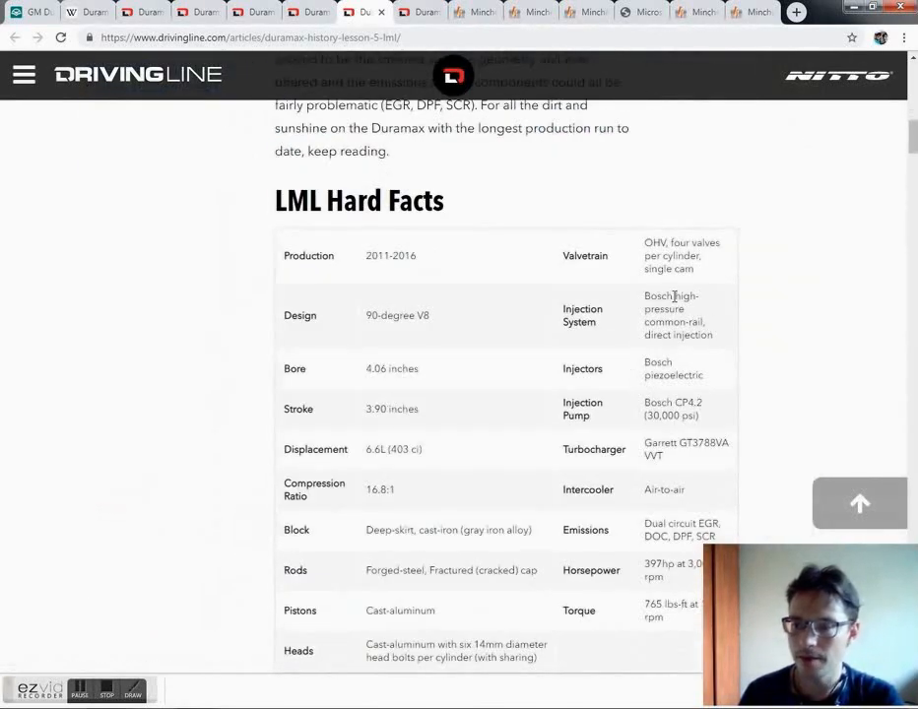
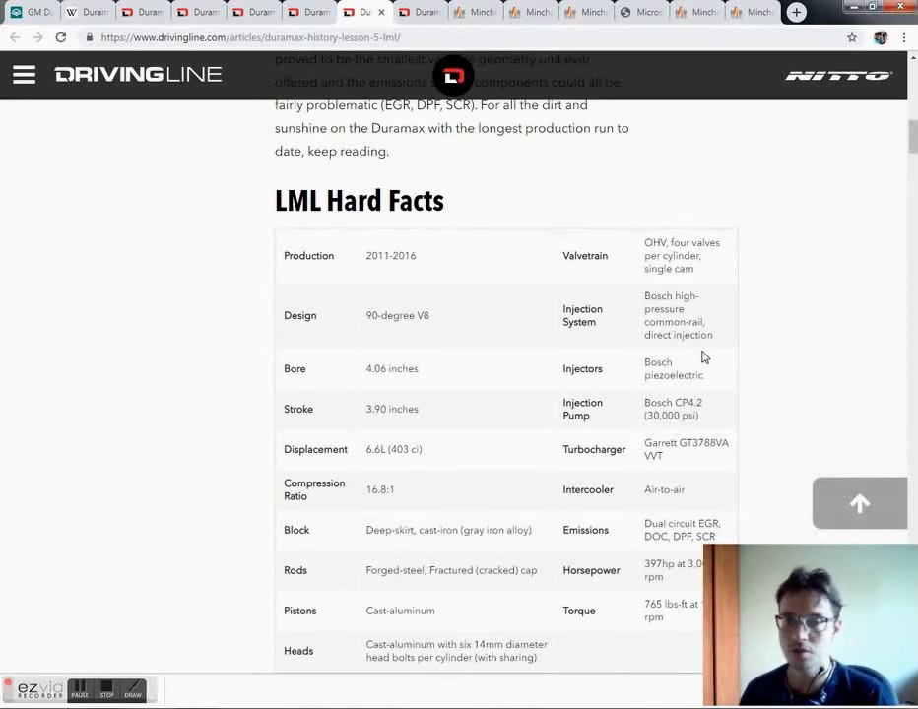
left_click(417, 17)
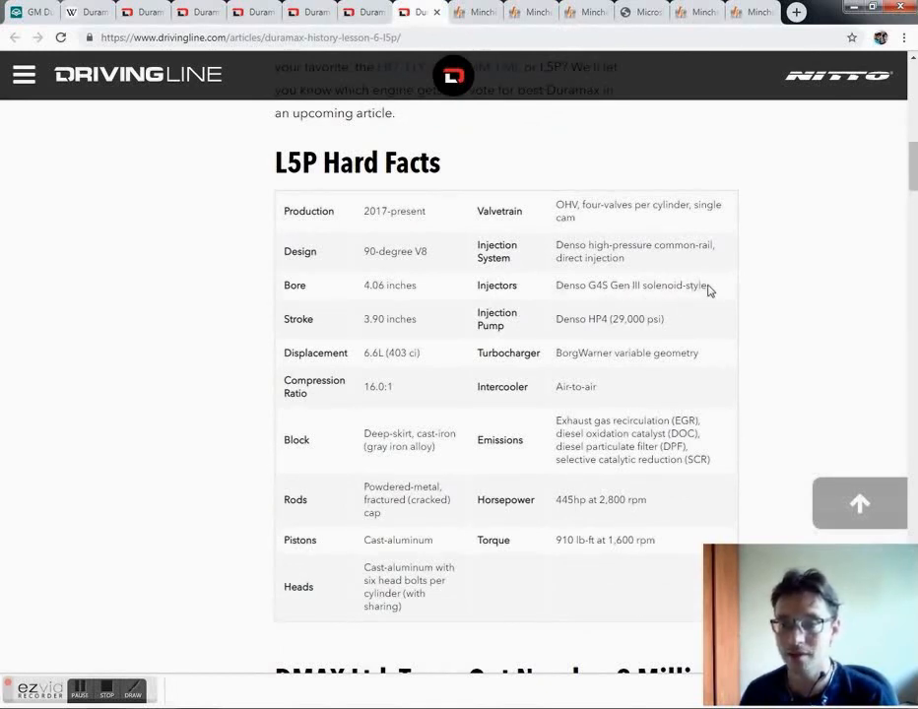
left_click_drag(709, 290, 679, 283)
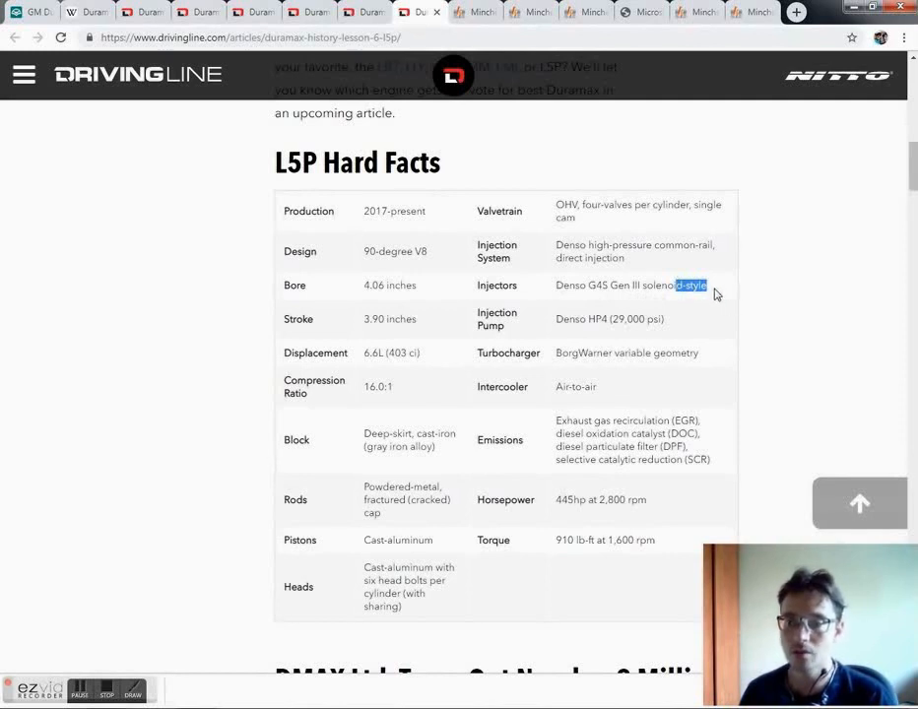
left_click(713, 293)
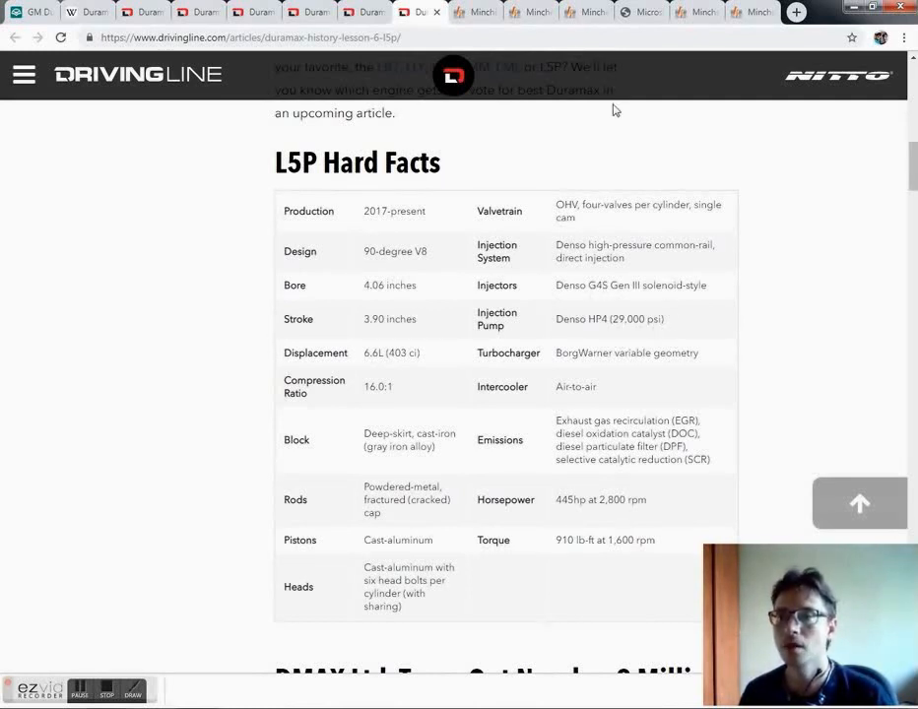
Step: Return to the Blitz-PRO fuel page, close the calculations setup, and open the results report in a new browser tab
left_click(597, 14)
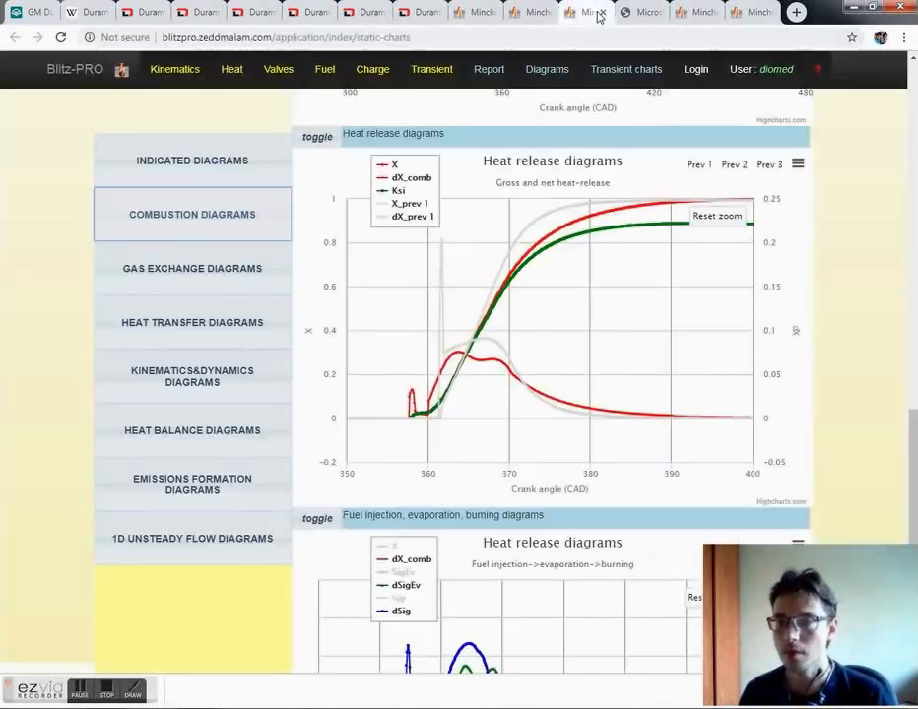
left_click(535, 13)
left_click(483, 14)
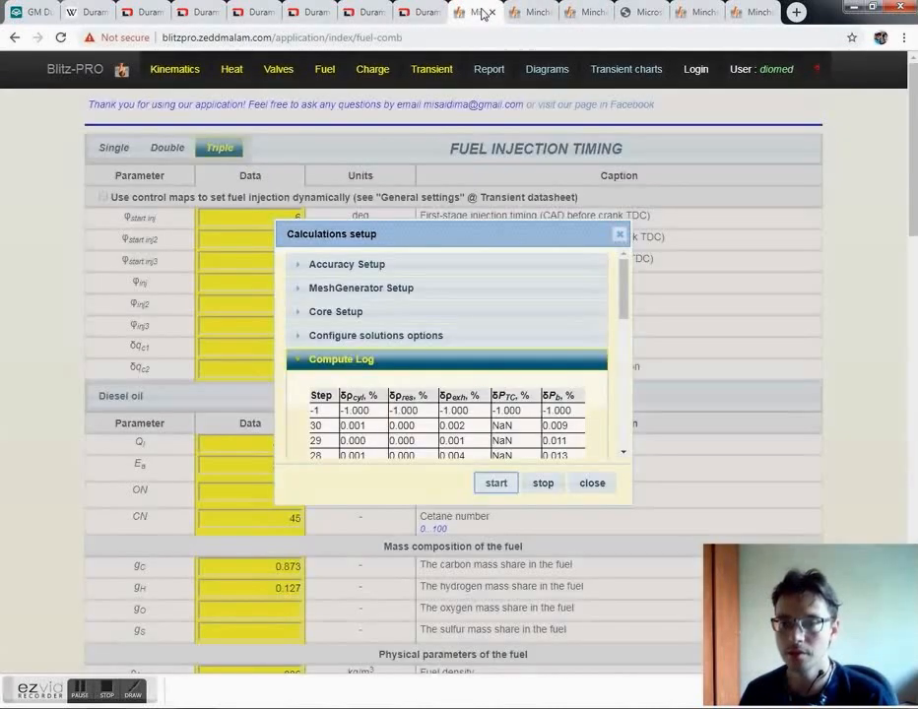
left_click(595, 484)
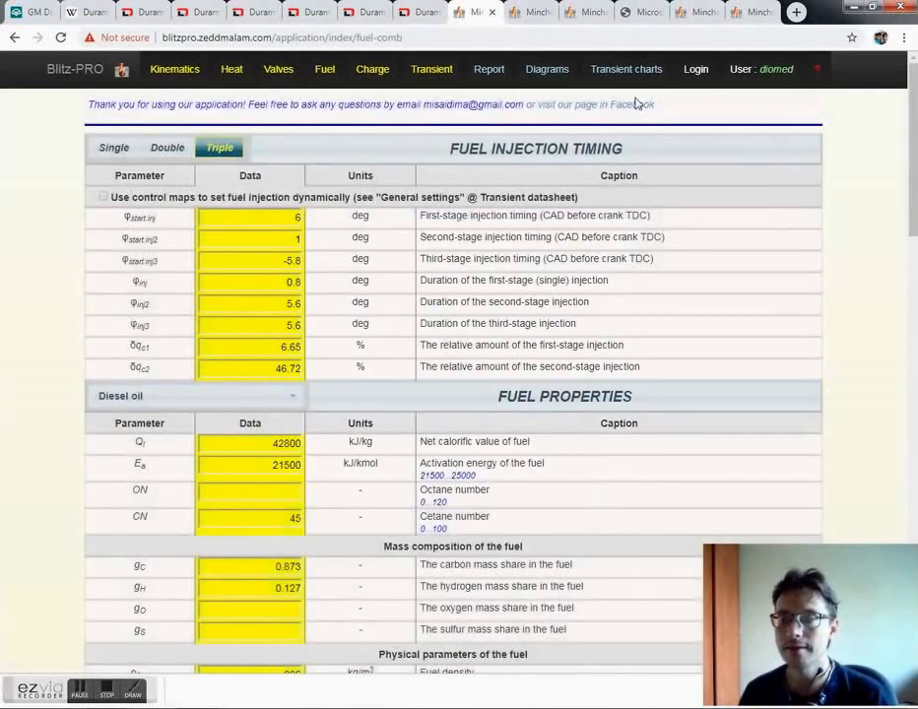
right_click(493, 69)
left_click(527, 80)
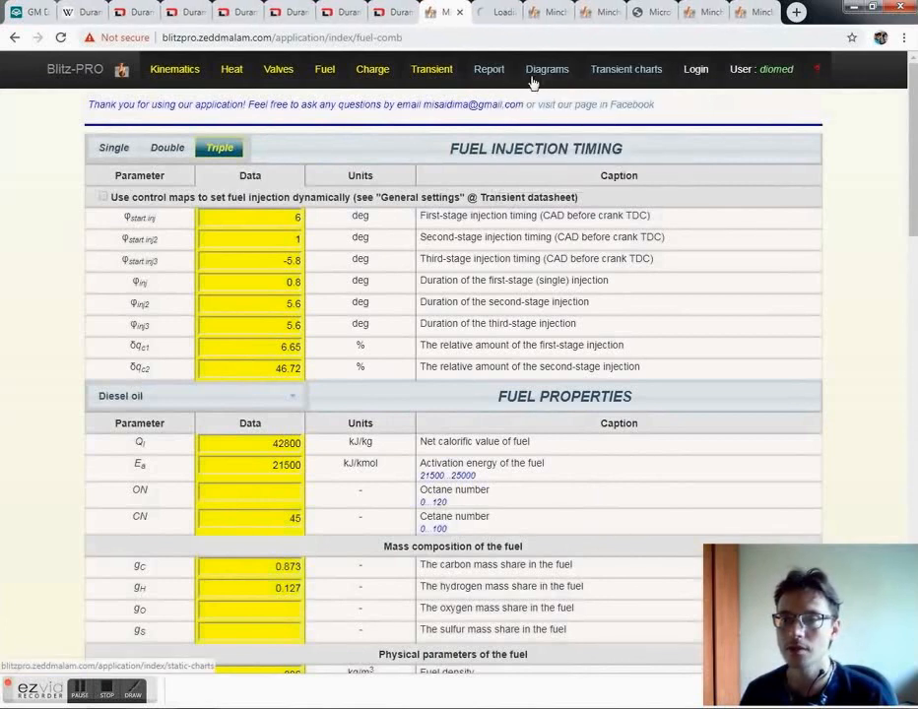
left_click(498, 13)
Step: Review the engine performance and gas exchange results in the report, and check the maximum in-cylinder absolute pressure
scroll(394, 248, "down", 3)
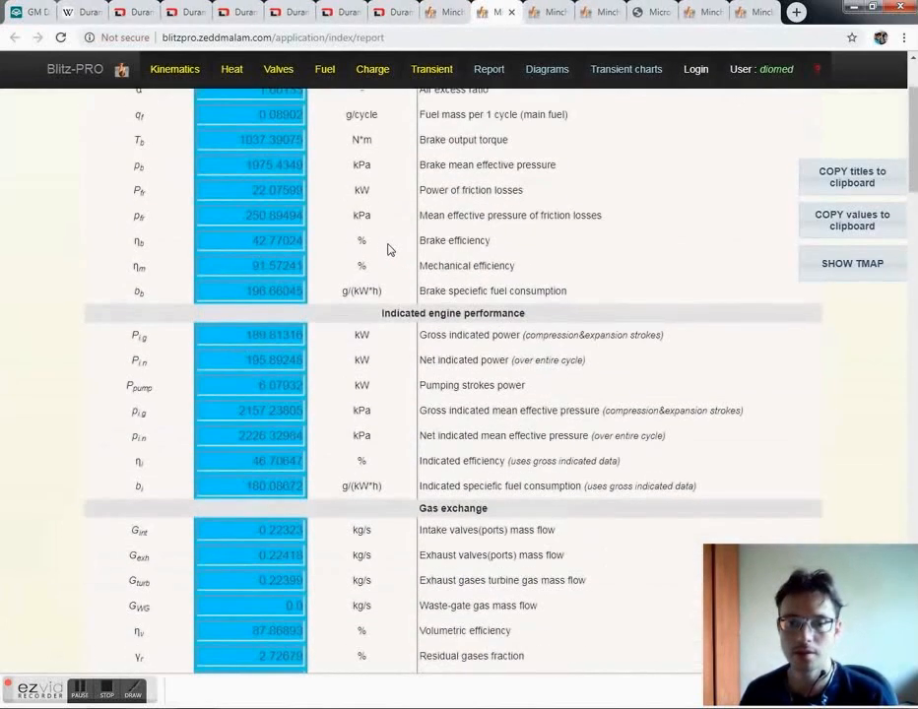
scroll(379, 248, "down", 3)
scroll(336, 257, "down", 3)
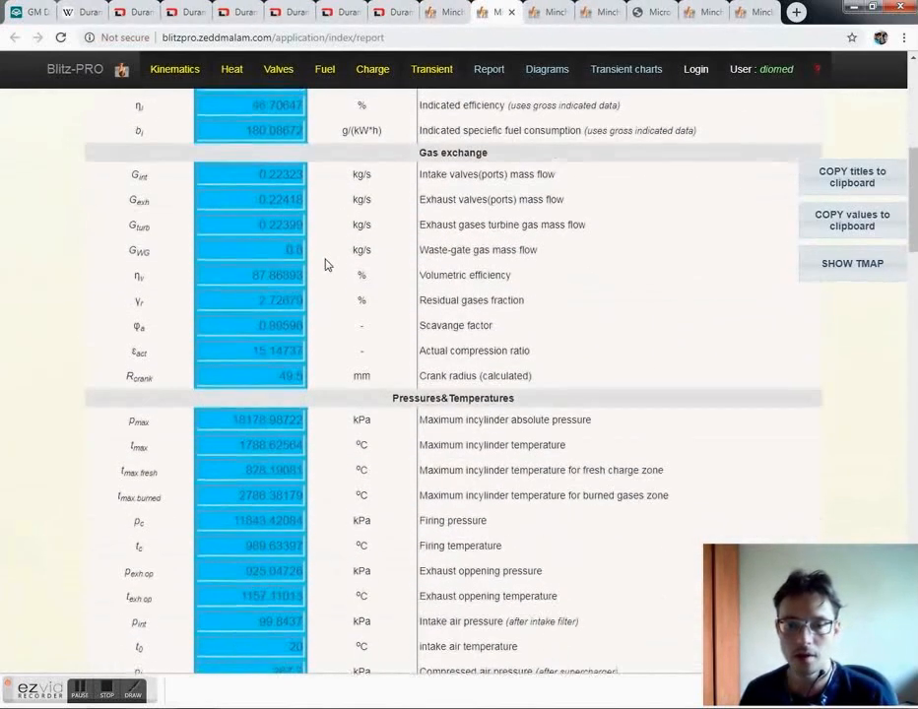
scroll(331, 274, "down", 1)
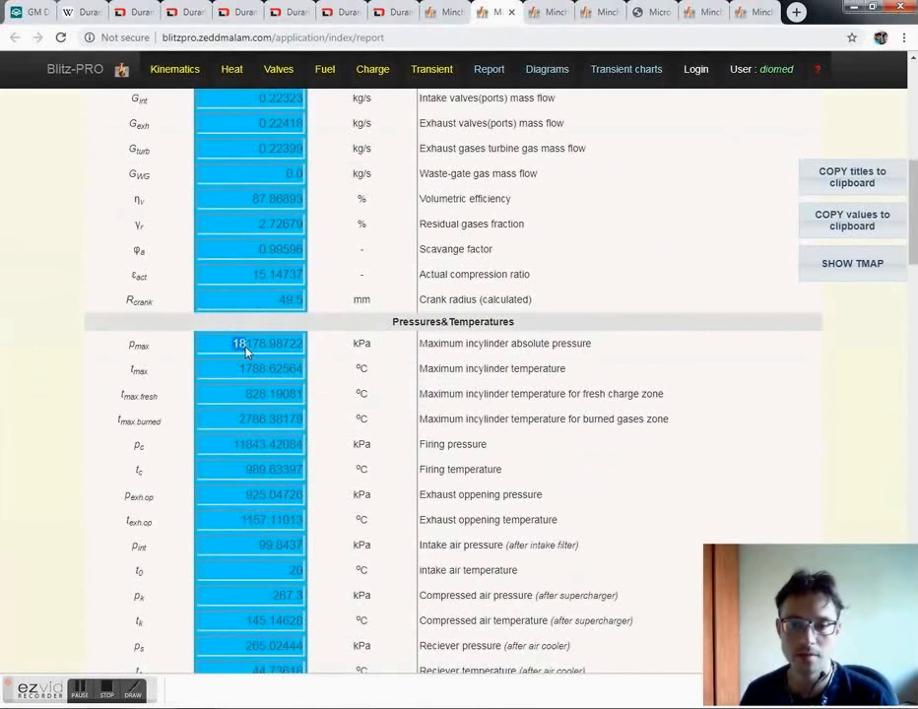
left_click(278, 348)
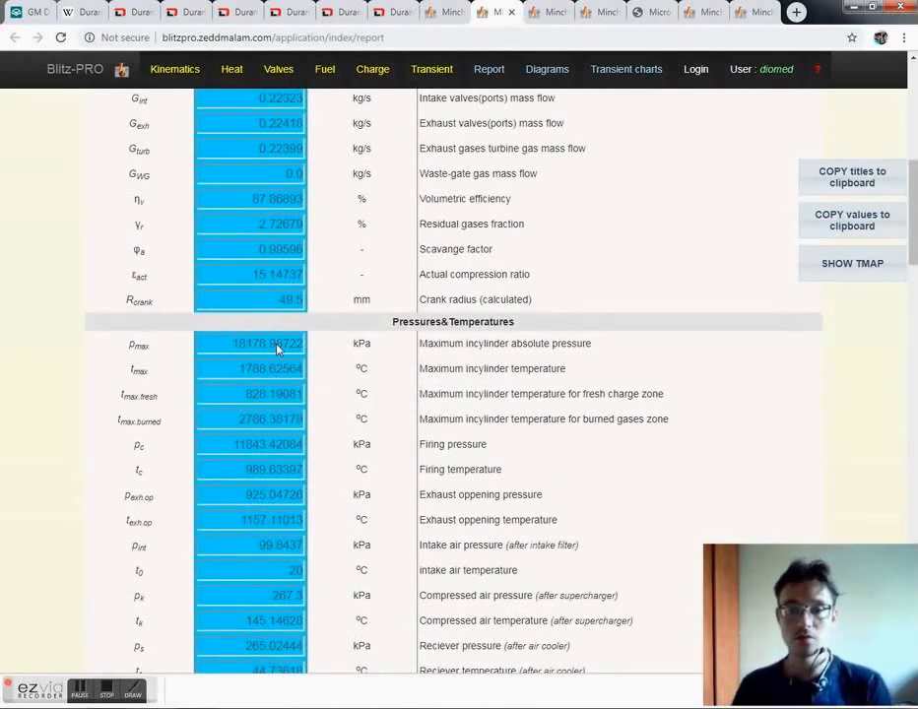
Step: Examine the report's combustion results for all three injected fuel portions, comparing average injection pressures and ignition delays
scroll(278, 349, "down", 5)
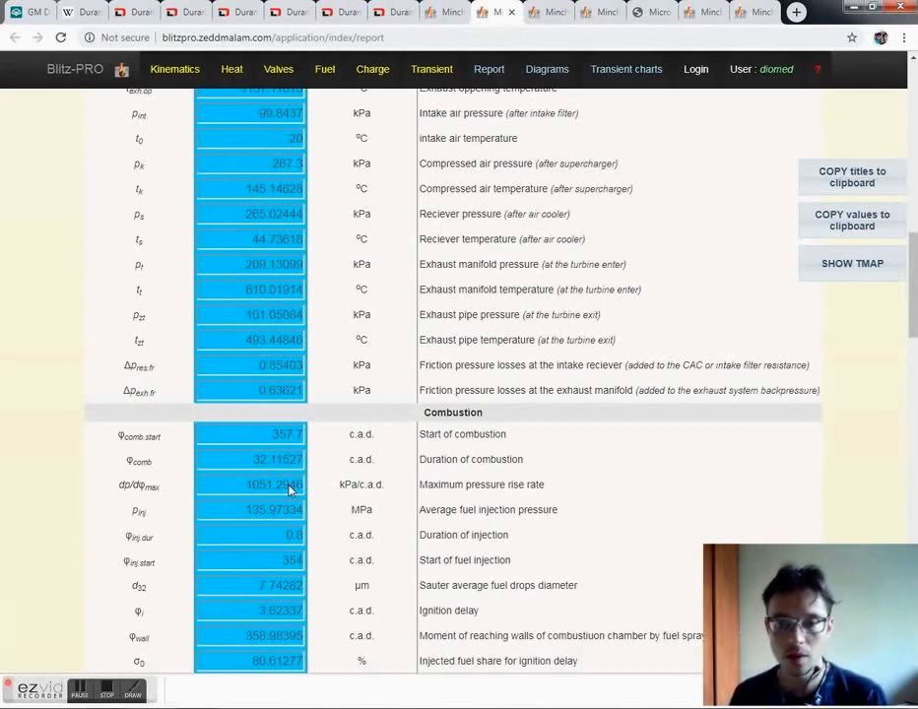
scroll(289, 489, "down", 5)
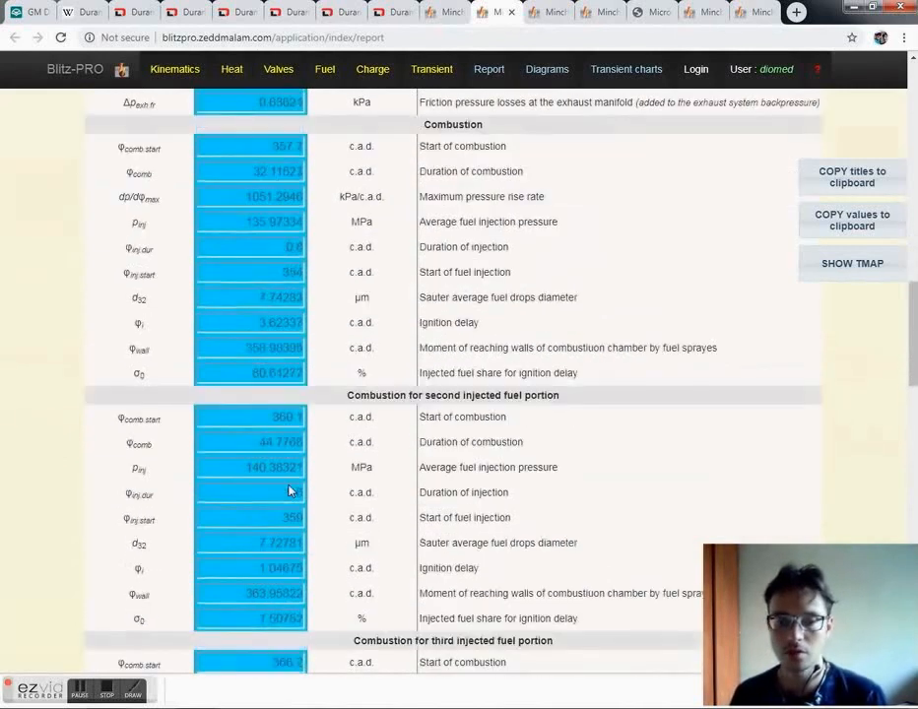
scroll(288, 490, "down", 1)
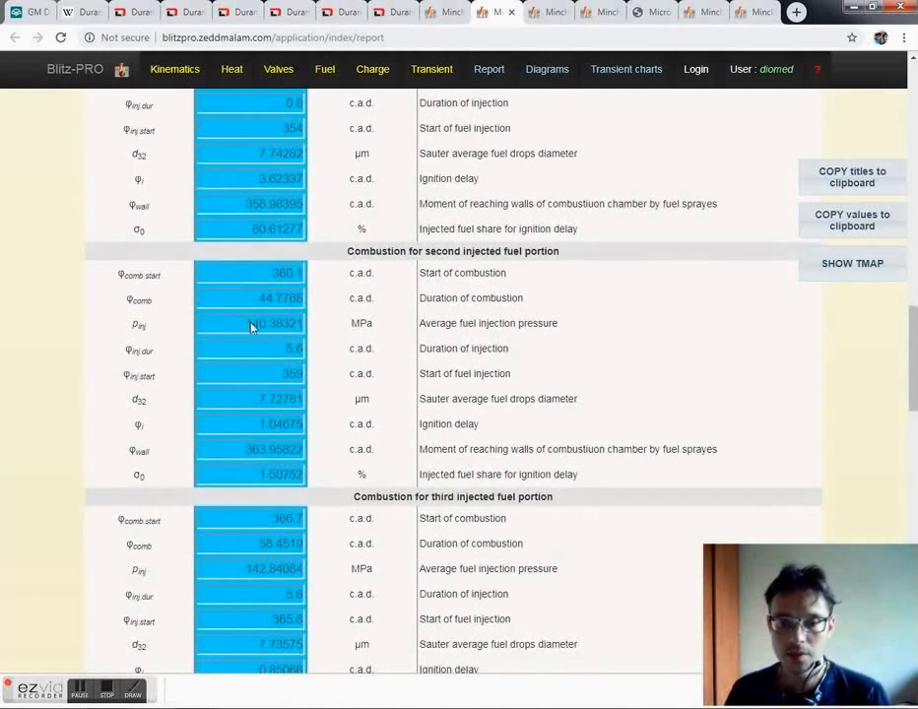
scroll(251, 327, "down", 4)
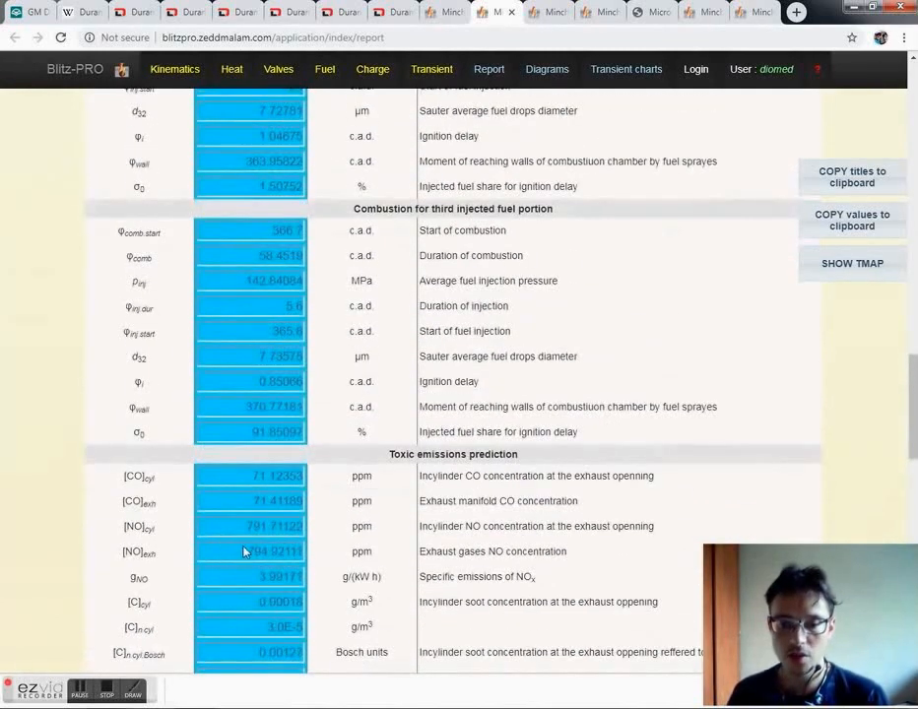
scroll(254, 375, "up", 2)
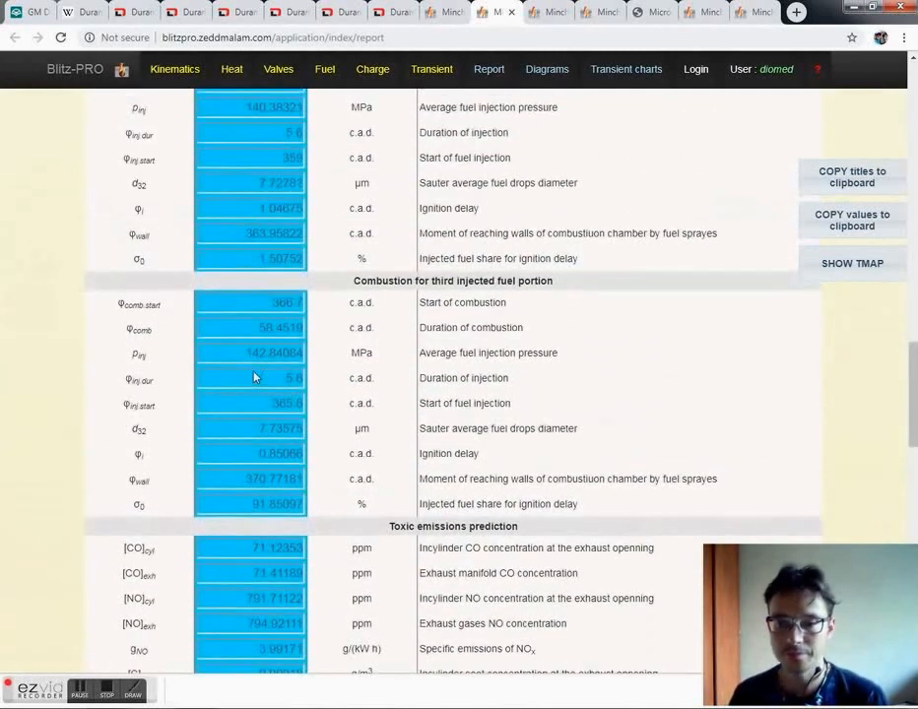
scroll(262, 203, "up", 4)
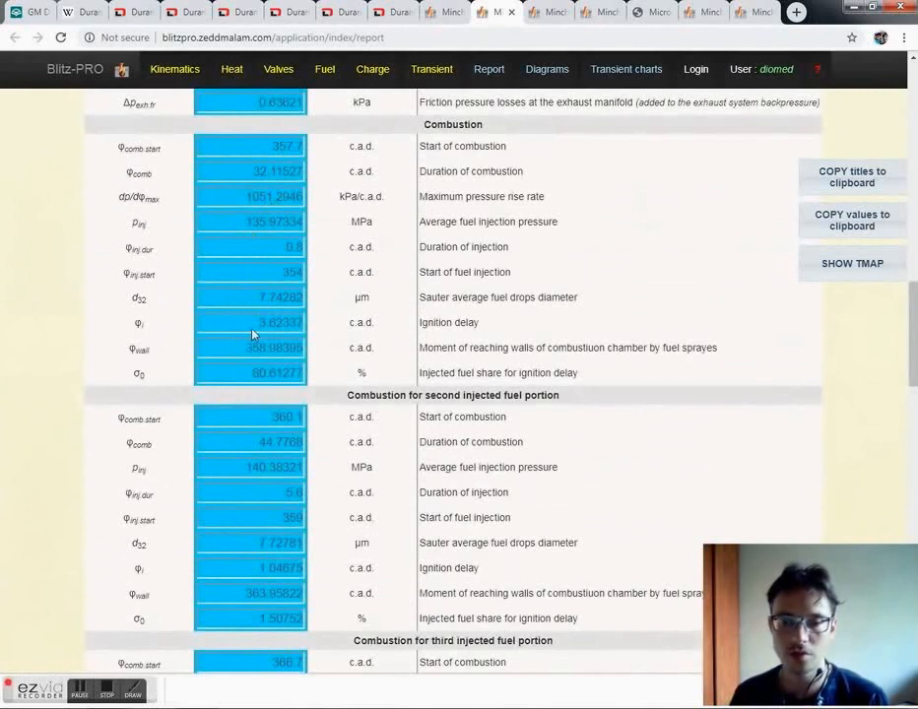
scroll(278, 336, "down", 1)
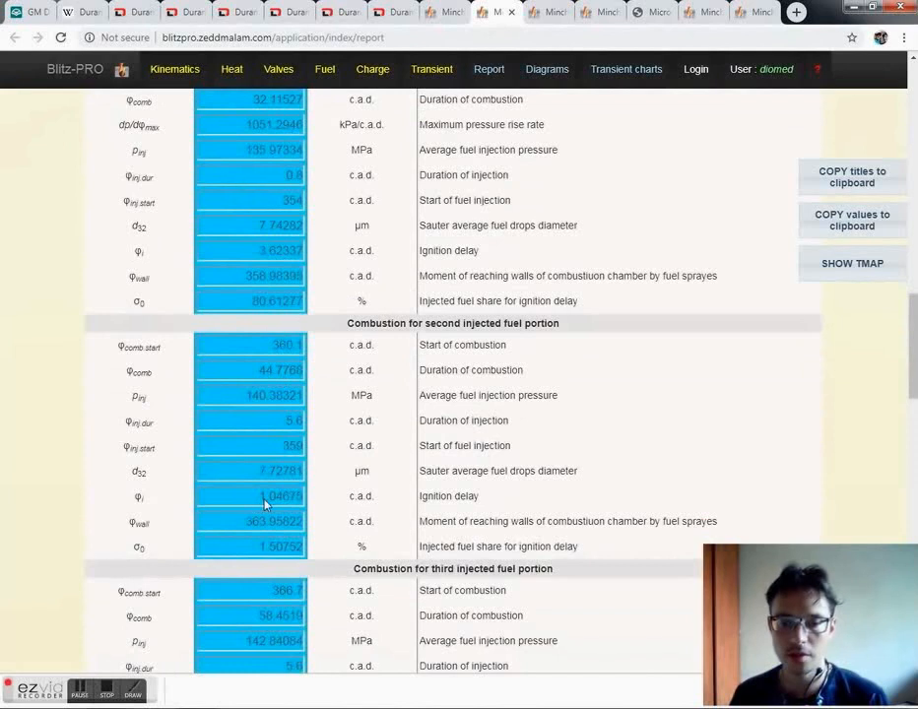
scroll(246, 512, "down", 2)
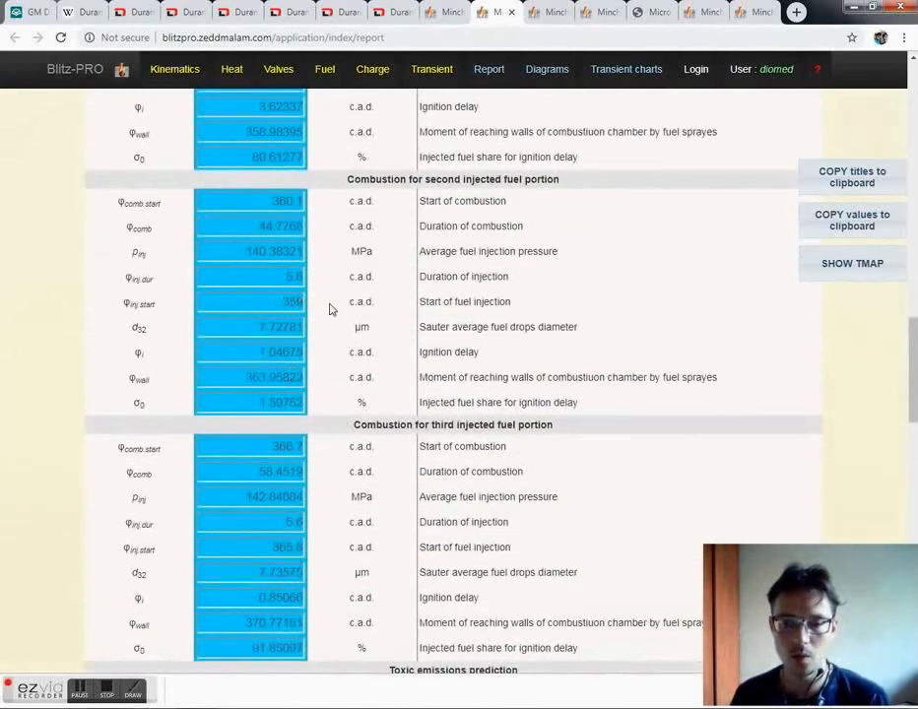
scroll(338, 339, "up", 2)
Step: Open the Diagrams page in a new browser tab and load the indicated and combustion diagrams
scroll(588, 235, "up", 10)
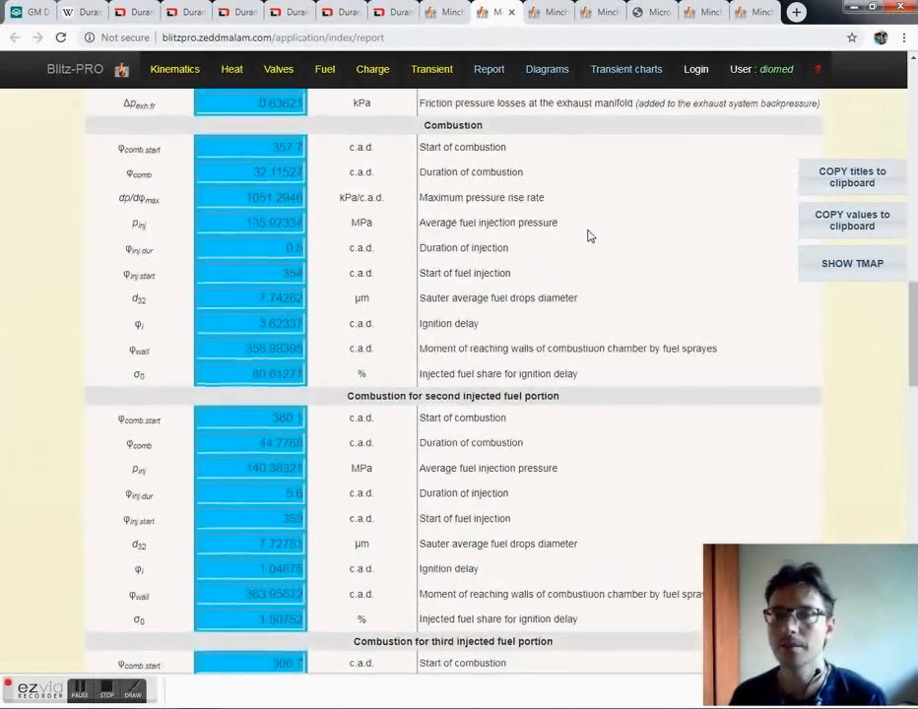
scroll(588, 232, "up", 3)
right_click(581, 75)
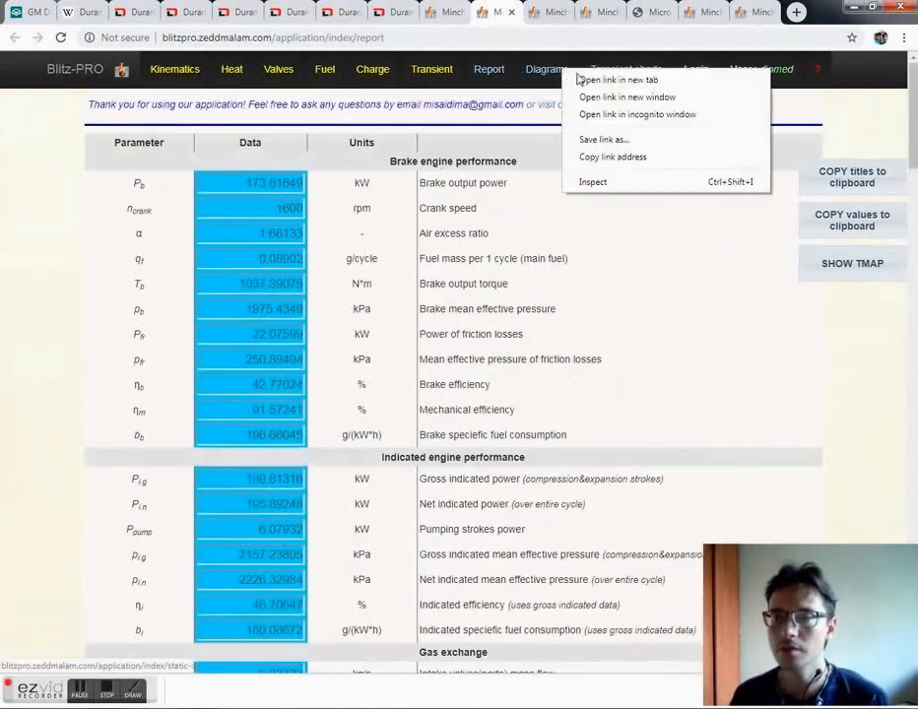
left_click(596, 80)
left_click(547, 69)
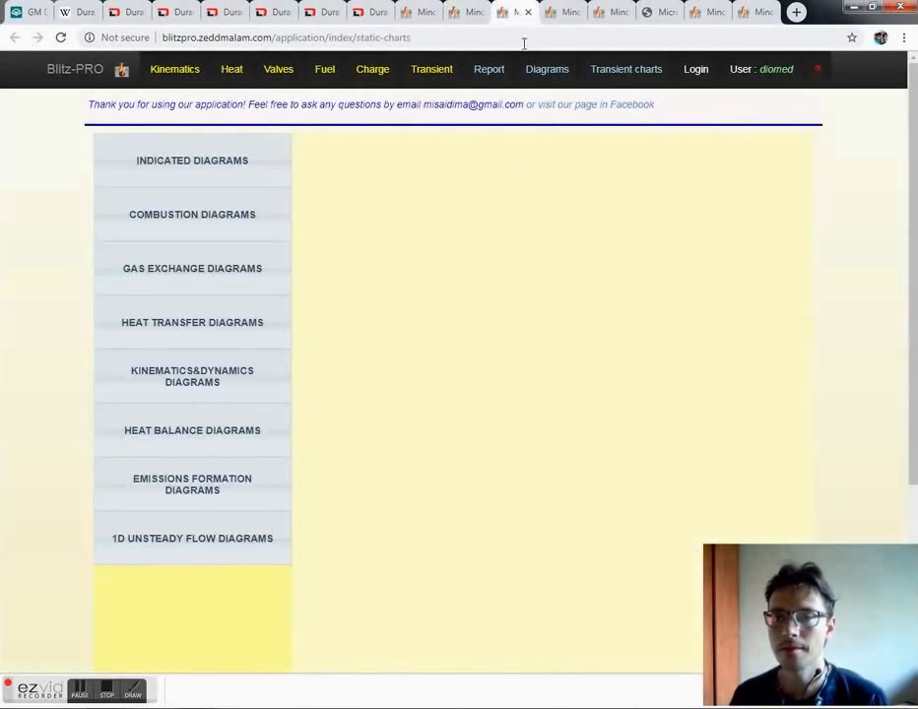
left_click(260, 184)
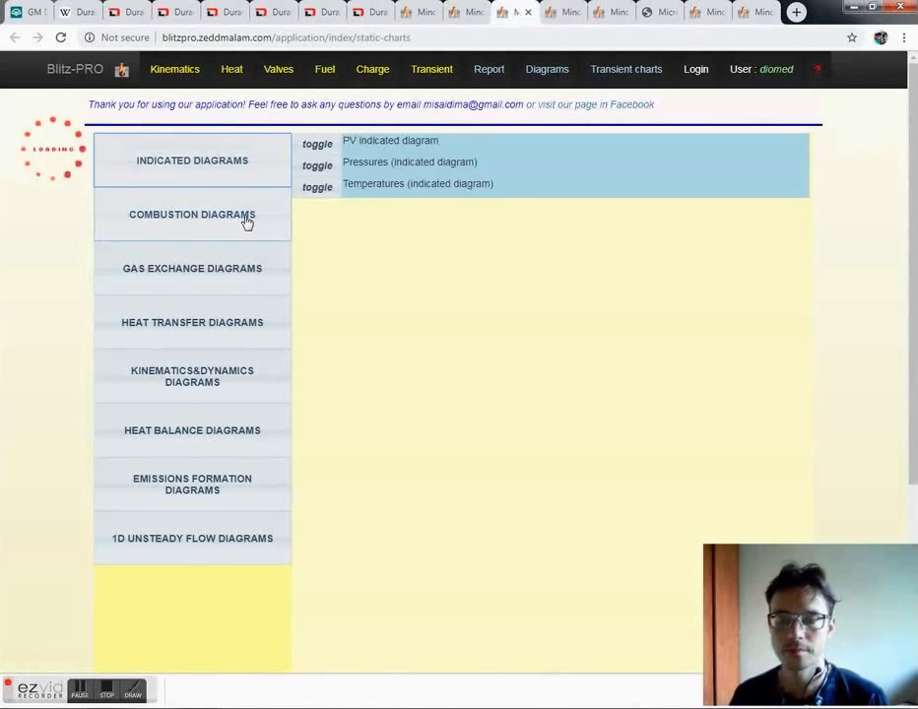
left_click(247, 223)
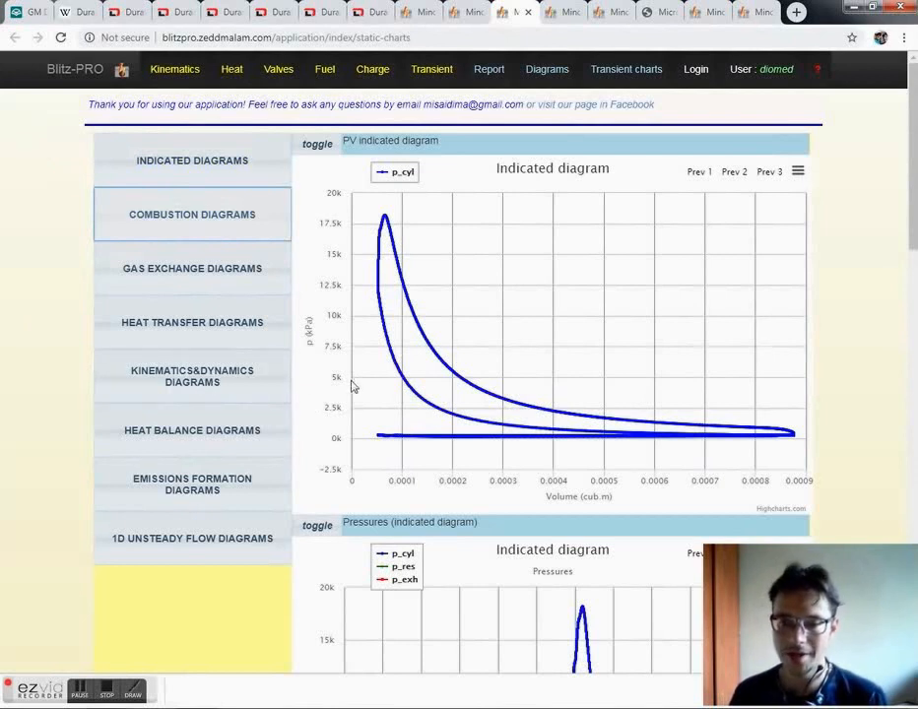
Step: Zoom in on the cylinder pressure peak in the Pressures indicated diagram, inspect the curve around 360 CAD, and reset the zoom
scroll(516, 314, "down", 3)
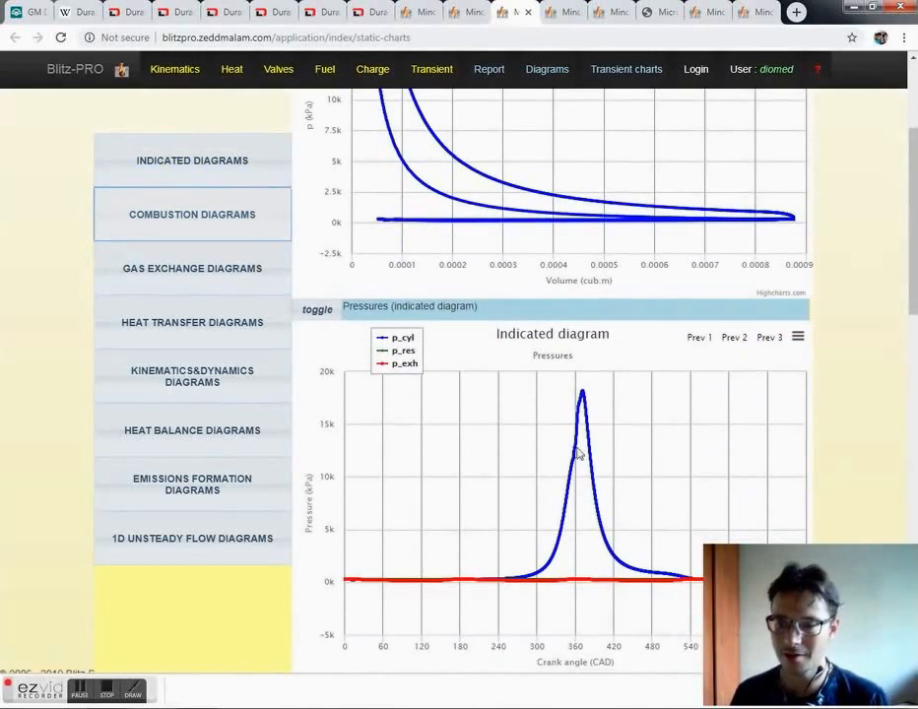
mouse_move(617, 573)
left_mouse_down()
mouse_move(566, 412)
mouse_move(566, 379)
left_mouse_up()
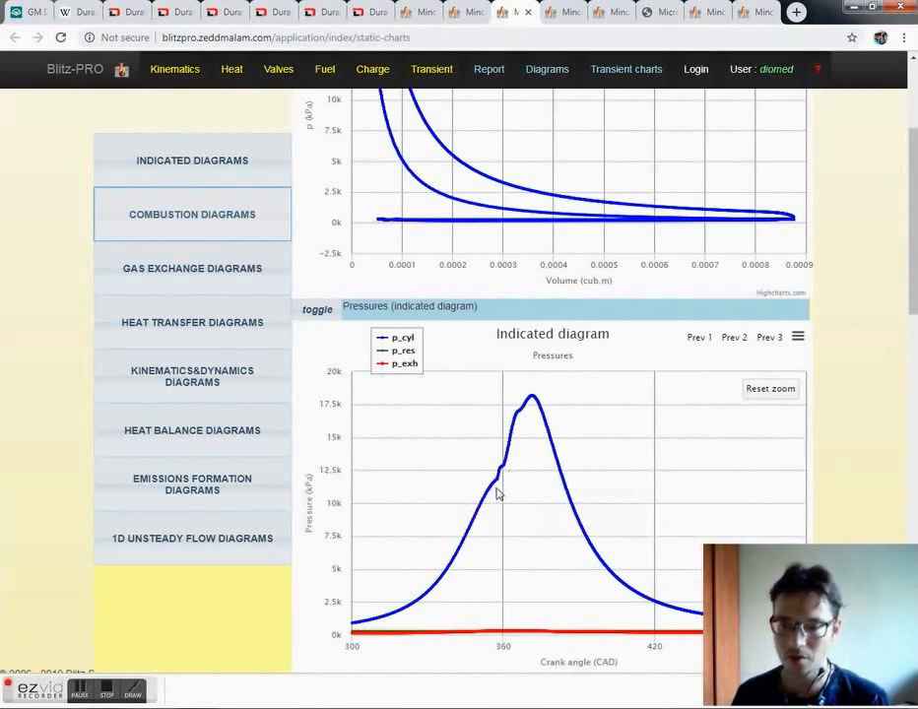
mouse_move(505, 479)
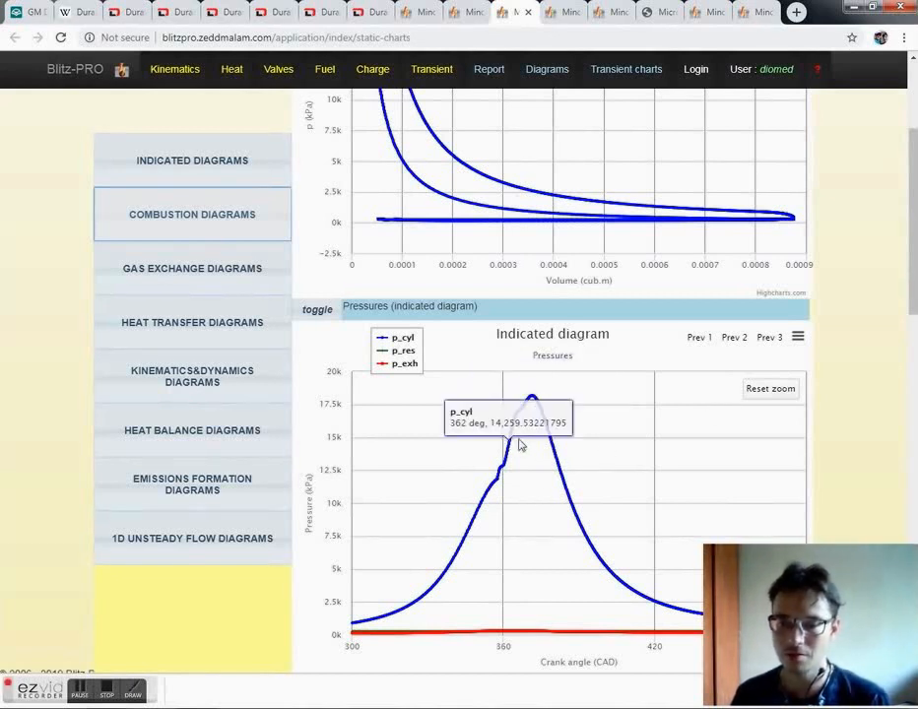
left_click(768, 388)
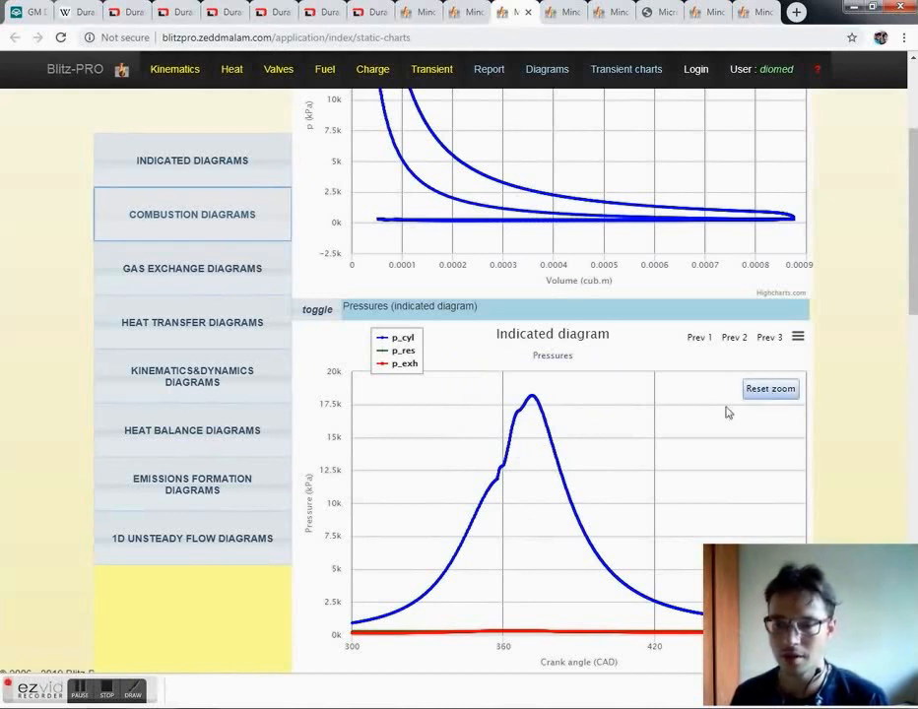
scroll(612, 455, "up", 2)
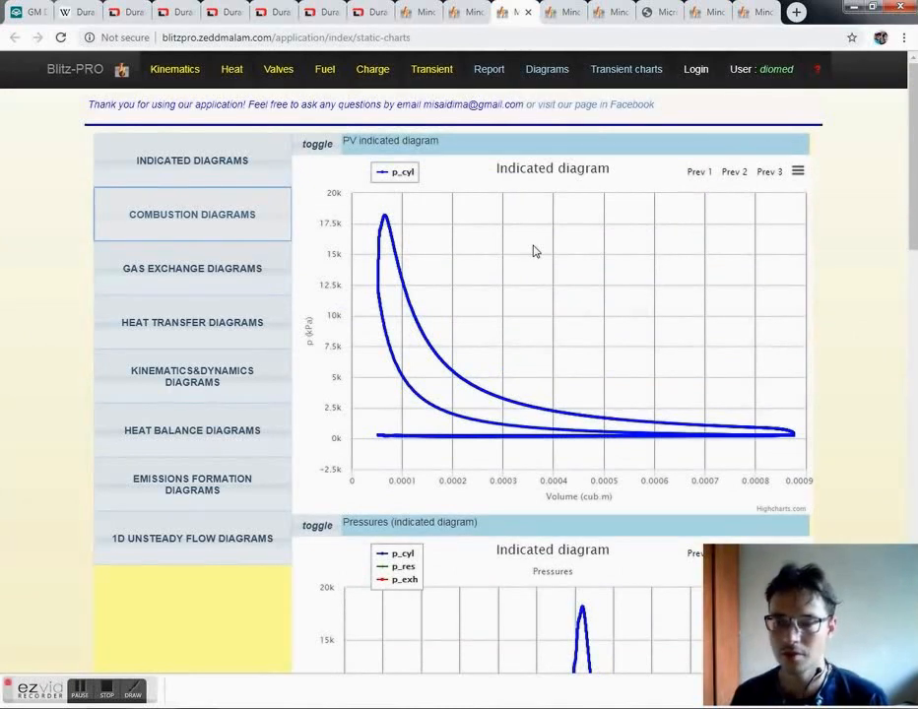
Step: Zoom the gross and net heat release diagram to 340–410 CAD and inspect the dX_comb curve
scroll(533, 251, "down", 10)
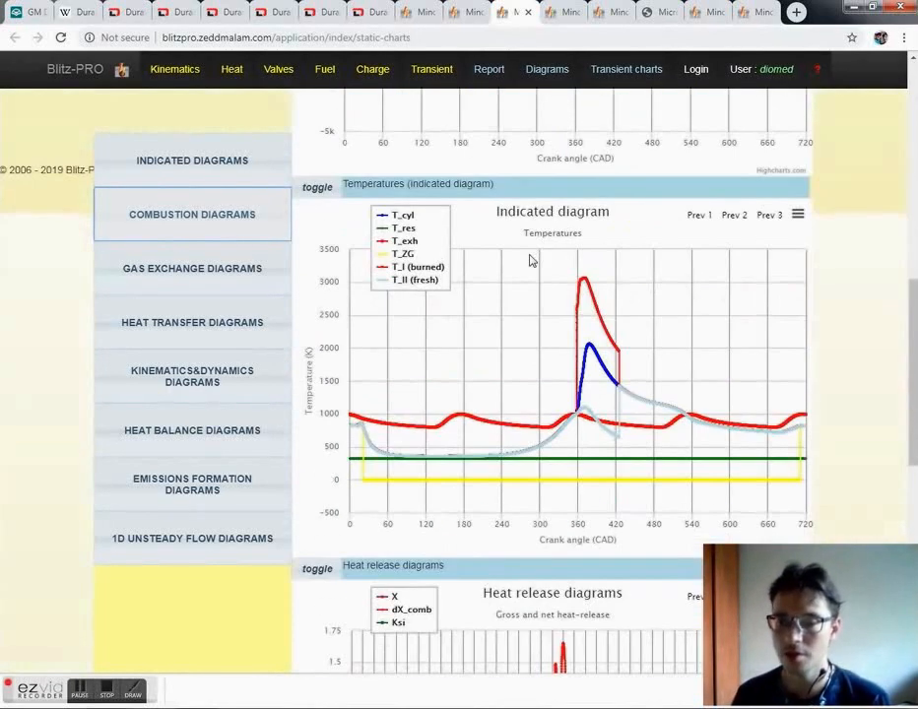
scroll(527, 312, "down", 2)
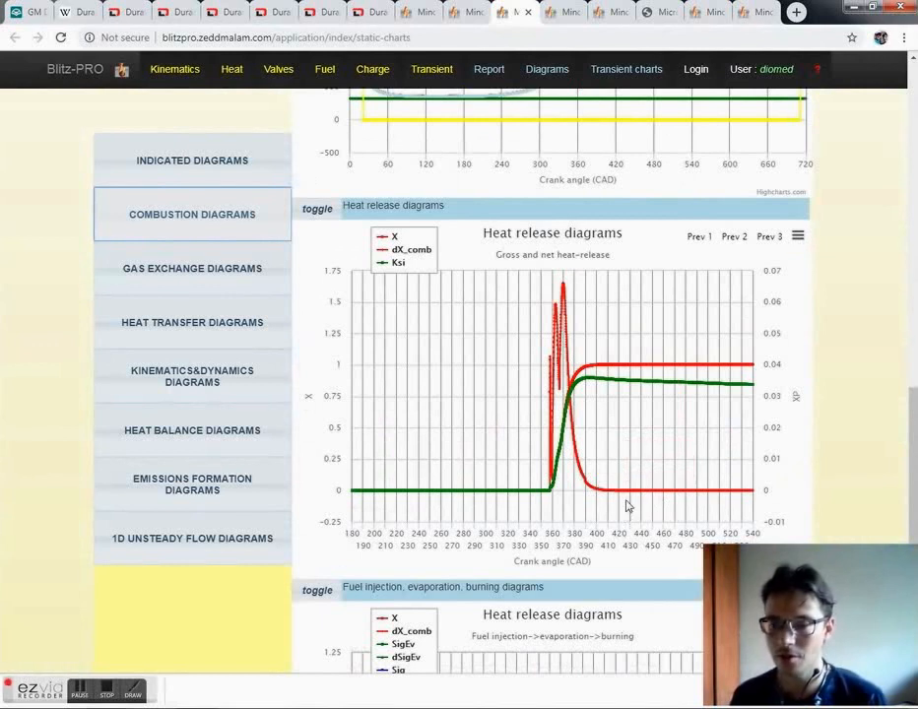
mouse_move(628, 506)
left_mouse_down()
mouse_move(523, 275)
mouse_move(528, 284)
left_mouse_up()
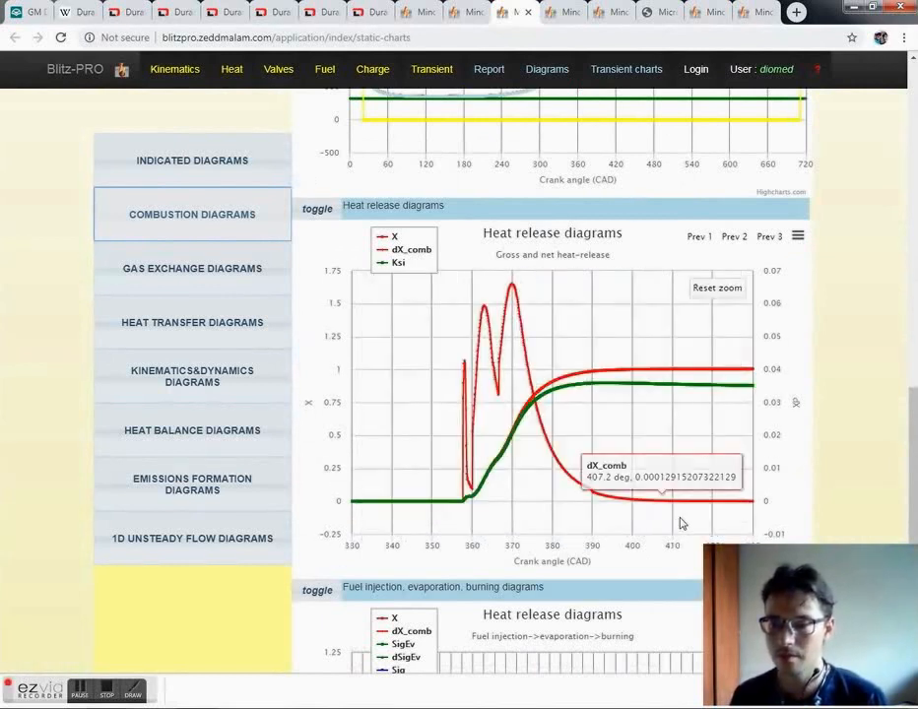
mouse_move(676, 523)
left_mouse_down()
mouse_move(445, 359)
mouse_move(424, 266)
mouse_move(431, 286)
left_mouse_up()
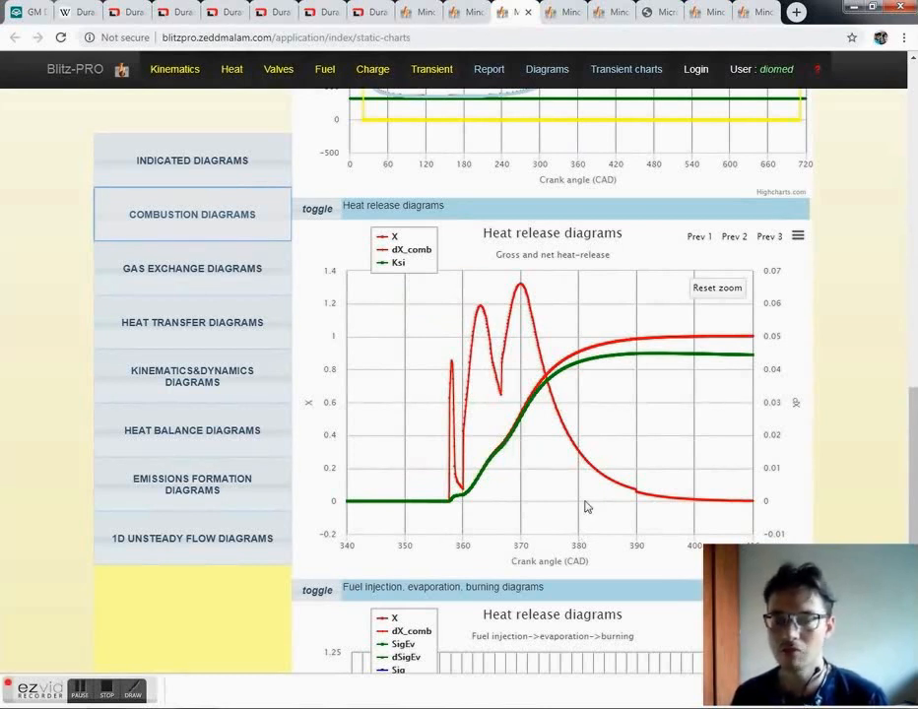
scroll(631, 519, "up", 2)
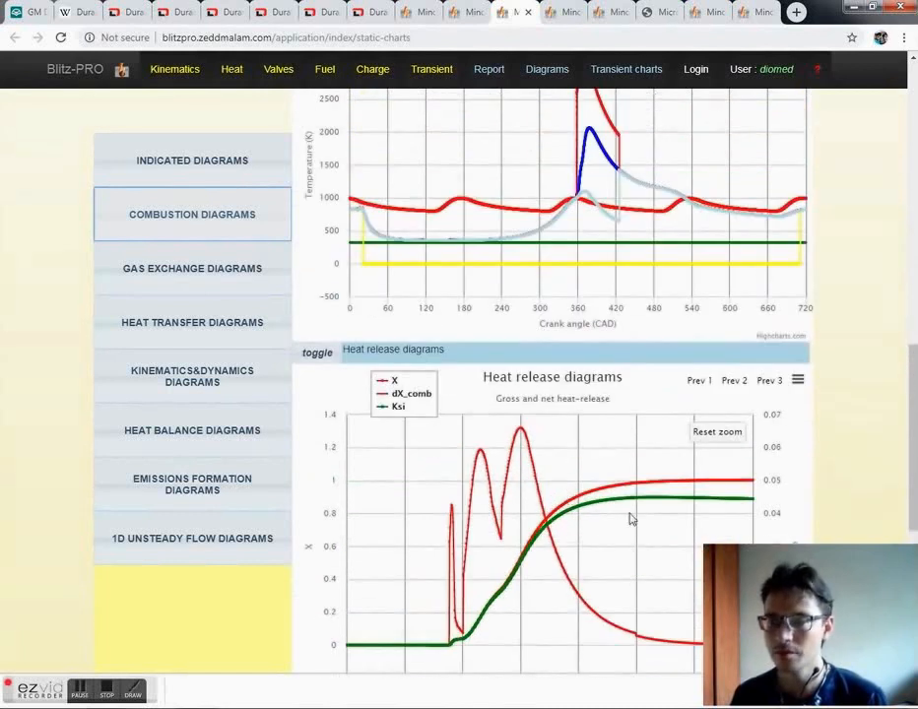
scroll(617, 548, "down", 1)
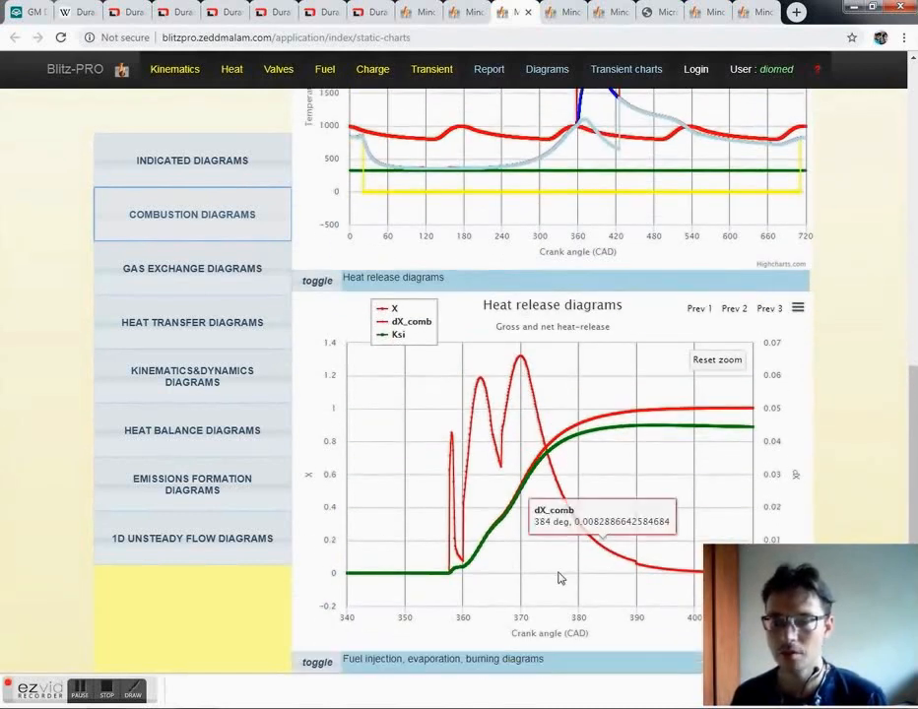
scroll(473, 582, "down", 1)
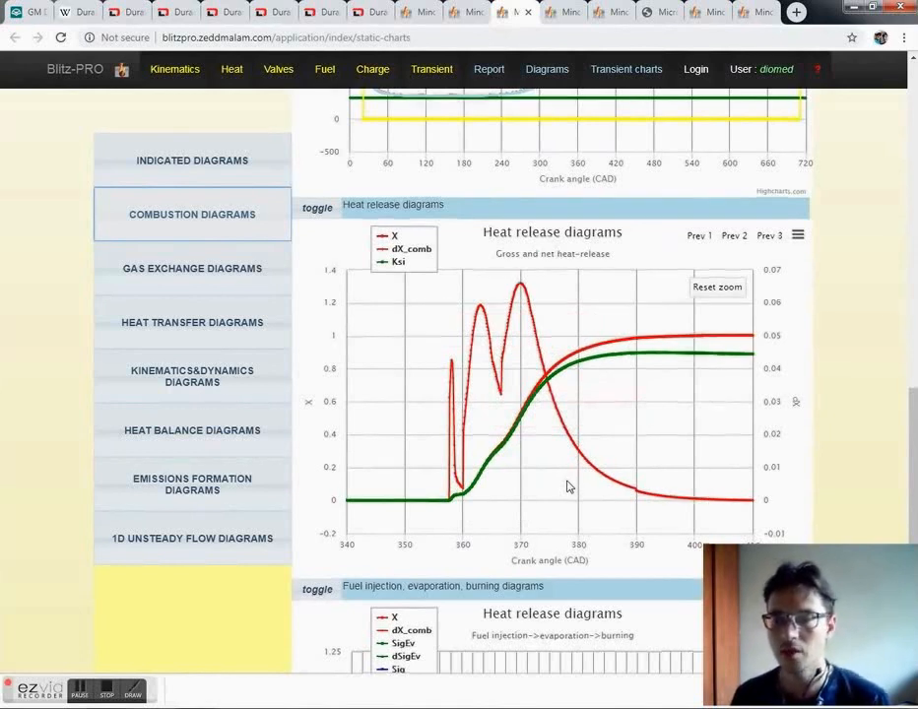
Step: Zoom in on the fuel injection, evaporation and burning diagram from 350 CAD, showing only the dX_comb, dSigEv and dSig curves
scroll(568, 487, "down", 3)
left_click_drag(607, 583, 528, 375)
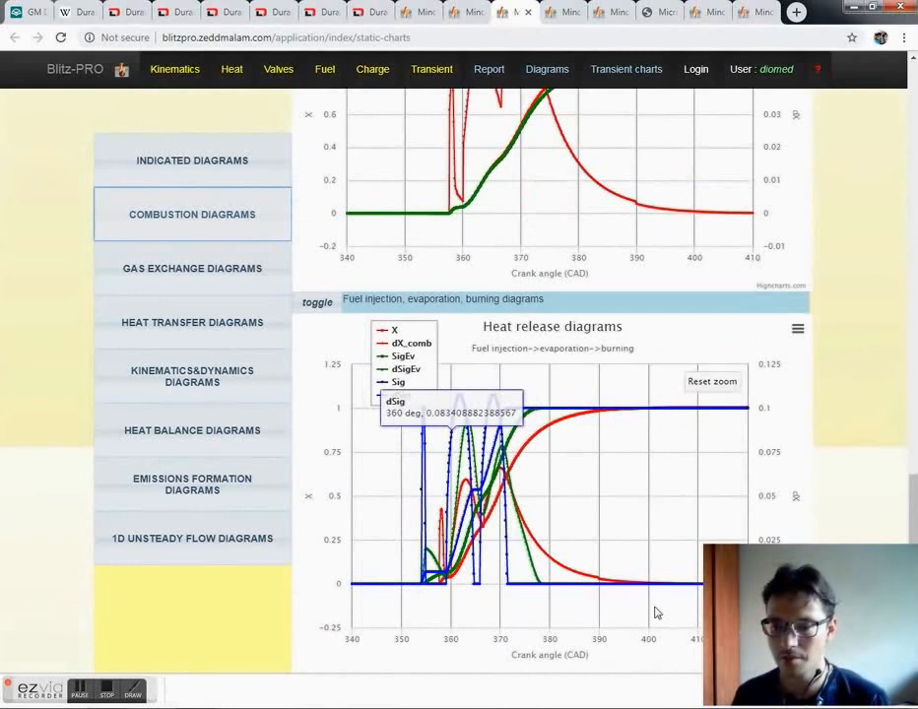
mouse_move(645, 610)
left_mouse_down()
mouse_move(563, 558)
mouse_move(406, 392)
left_mouse_up()
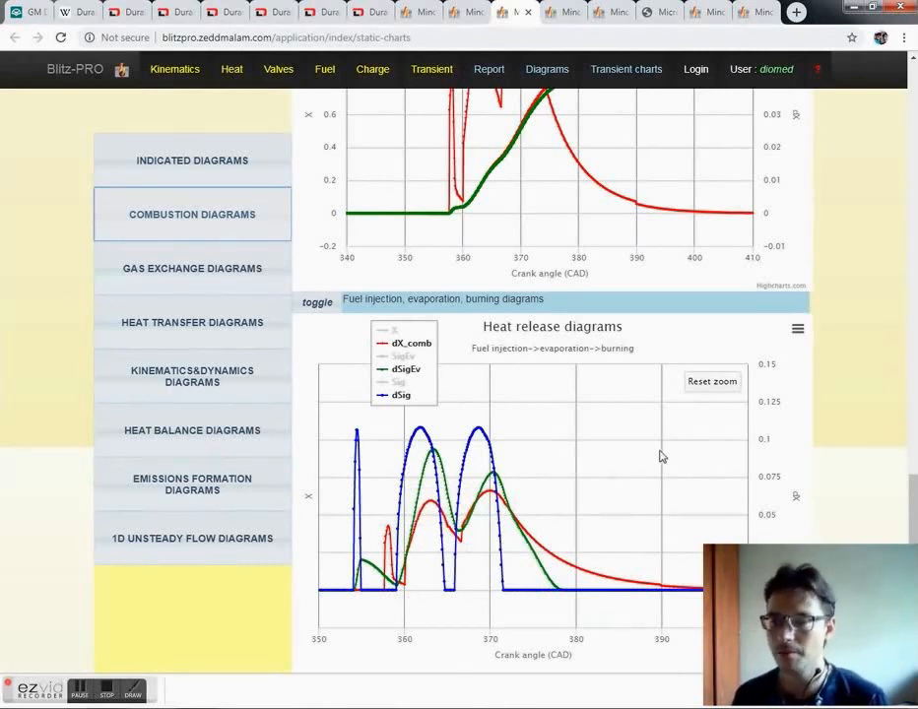
Step: Overlay the first previous calculation on the PV indicated diagram and zoom in on the pressure peaks between 0.00005 and 0.00013 cub.m
scroll(660, 456, "up", 10)
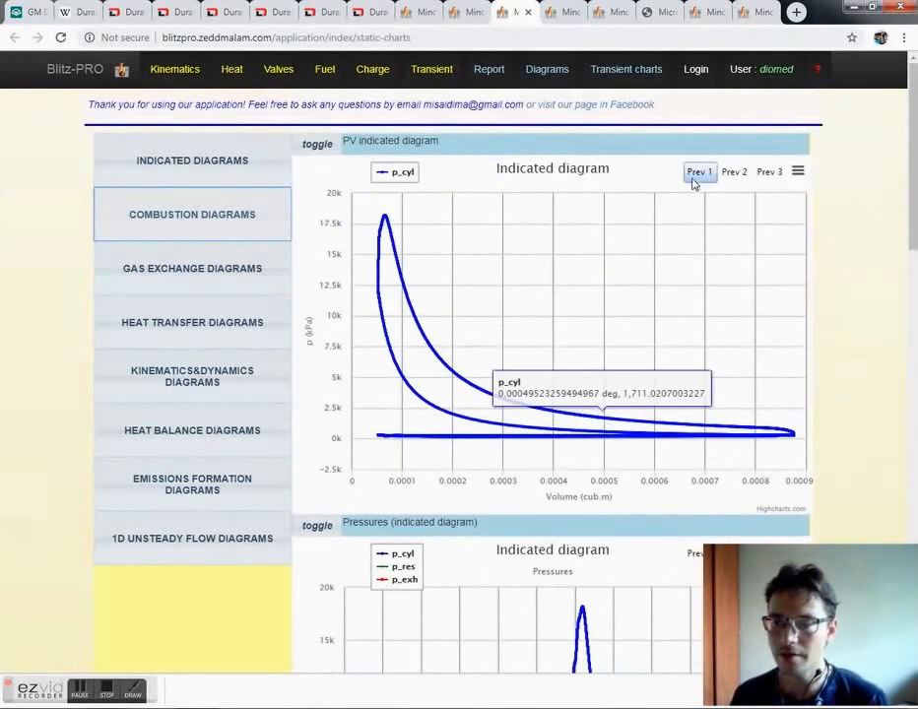
left_click(694, 181)
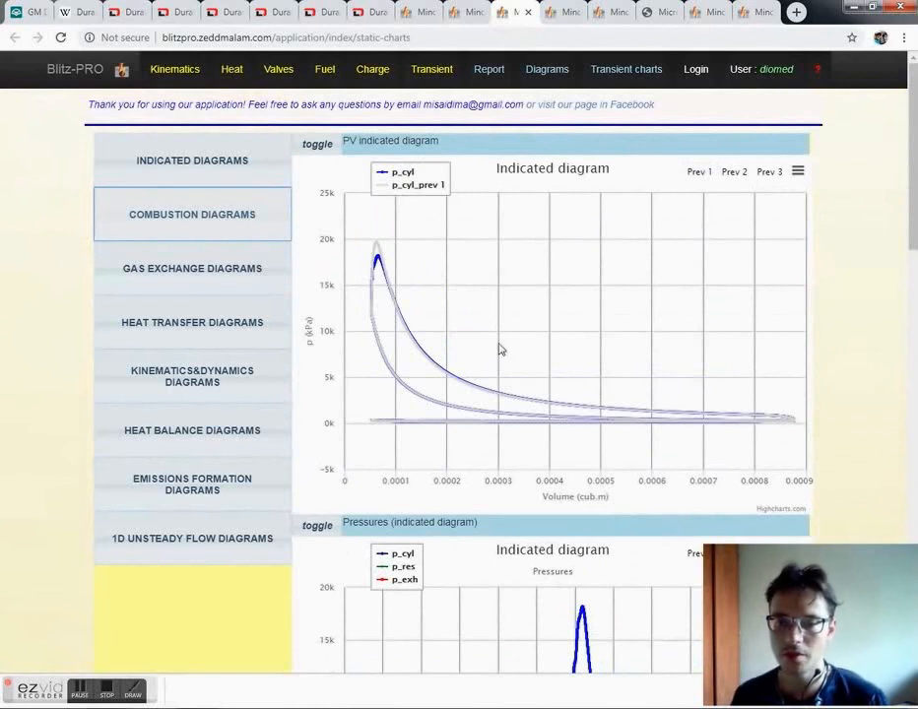
mouse_move(367, 396)
left_click_drag(368, 398, 412, 218)
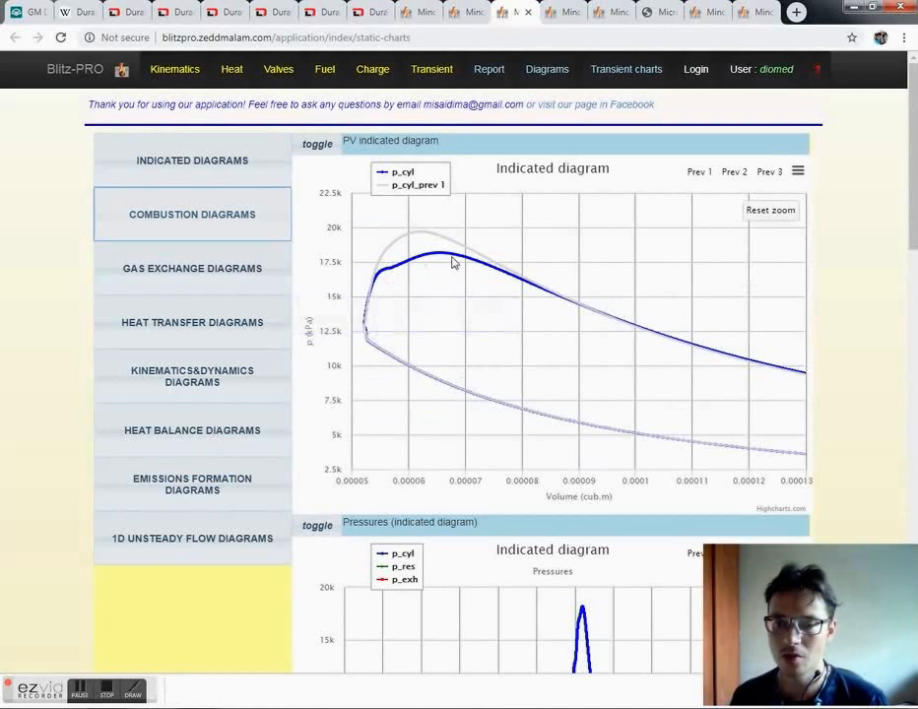
mouse_move(454, 261)
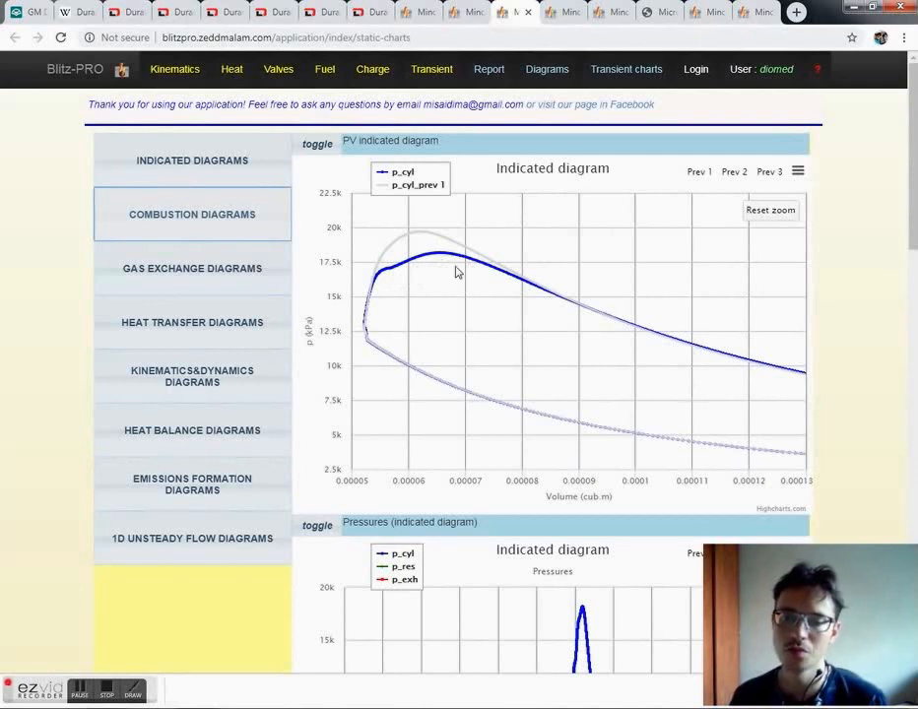
Step: Overlay the second previous calculation on the PV indicated diagram
left_click(730, 173)
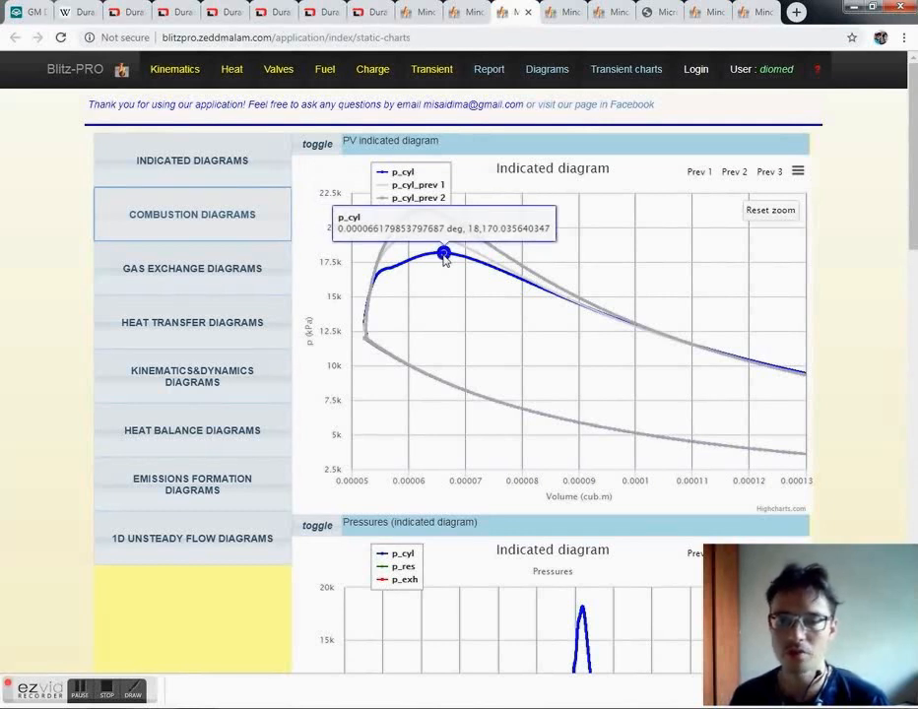
Step: Overlay the first previous calculation on the gross and net heat release diagram at 350–400 CAD, showing only dX_comb and dX_prev 1
scroll(505, 335, "down", 12)
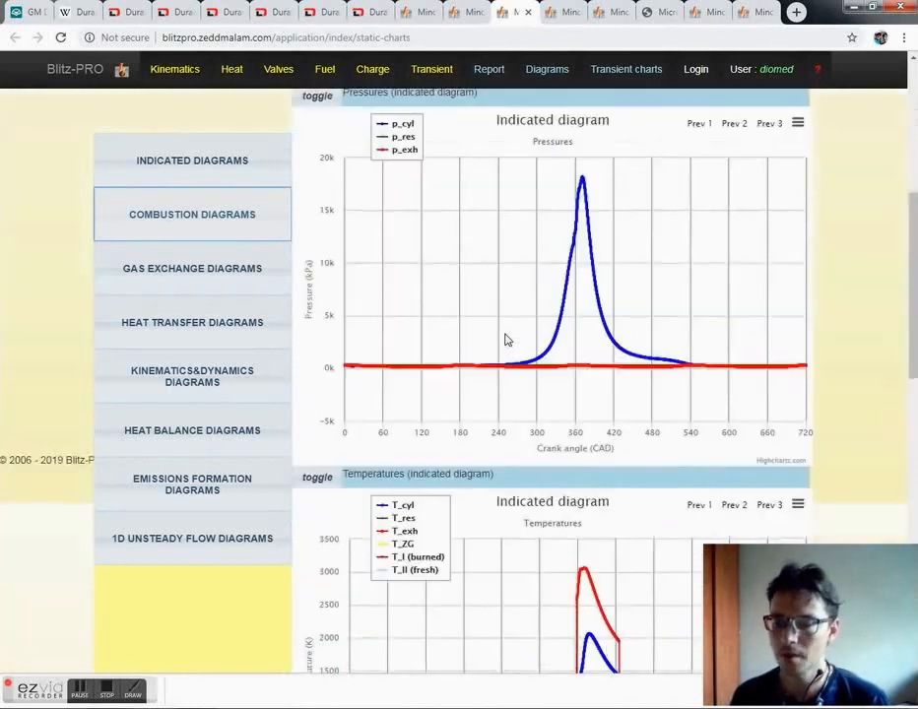
scroll(554, 375, "up", 2)
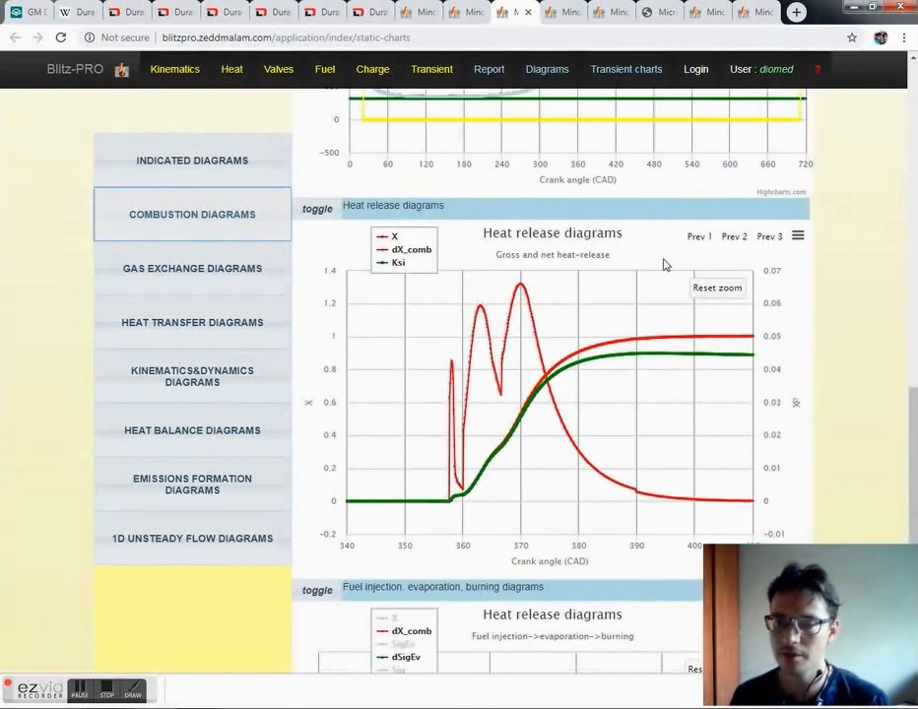
left_click(697, 240)
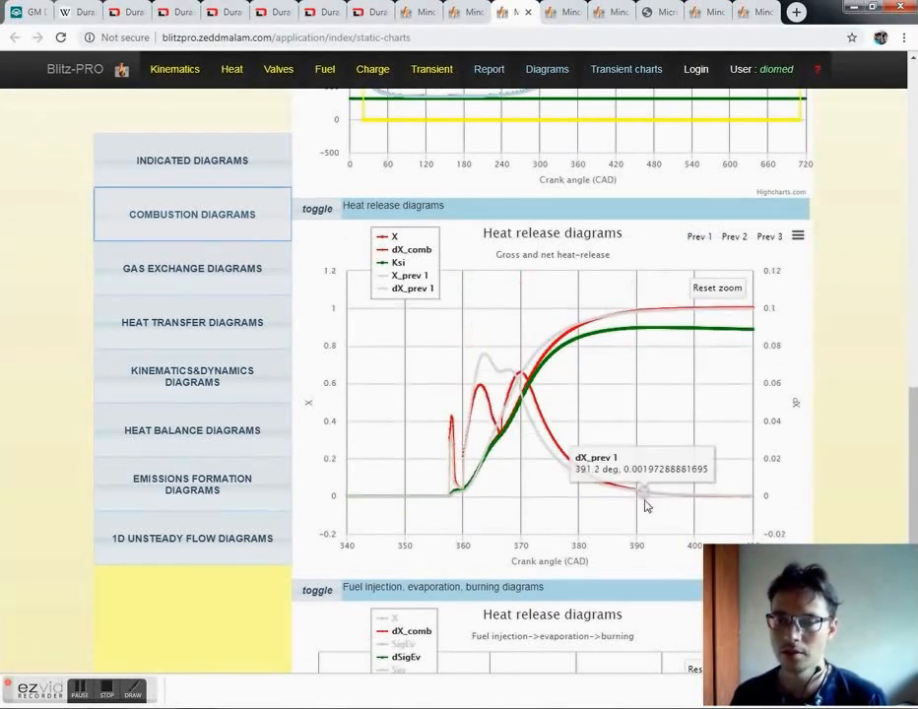
left_click_drag(678, 509, 411, 349)
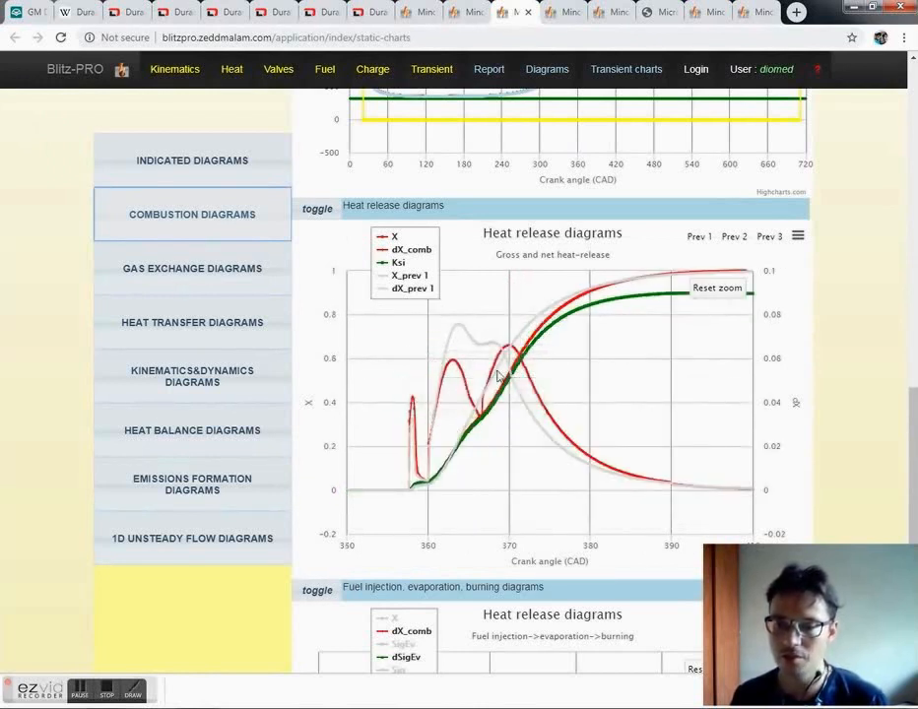
left_click(399, 264)
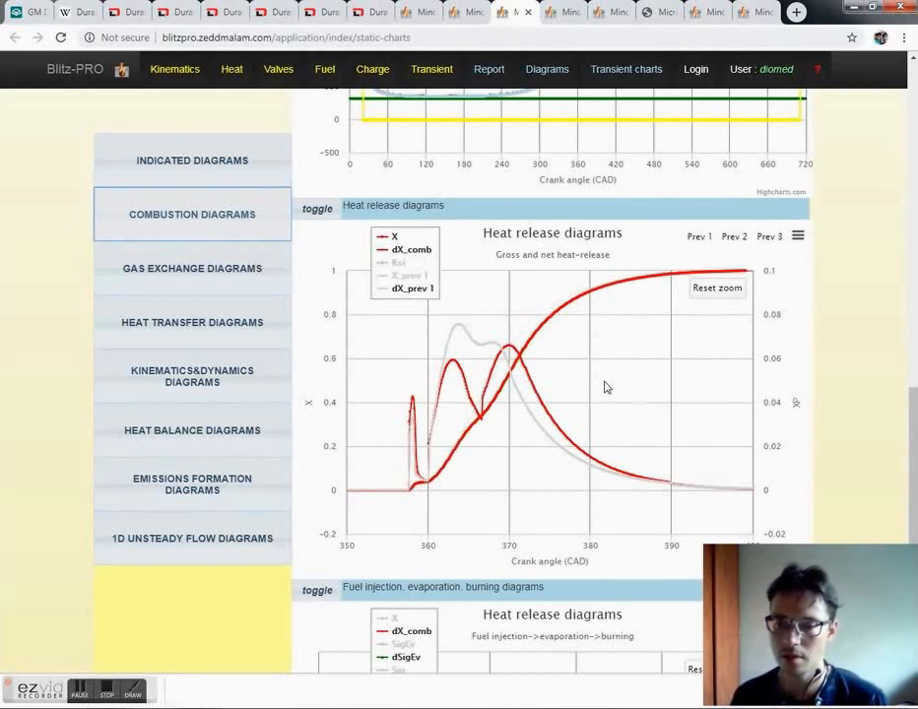
left_click(395, 240)
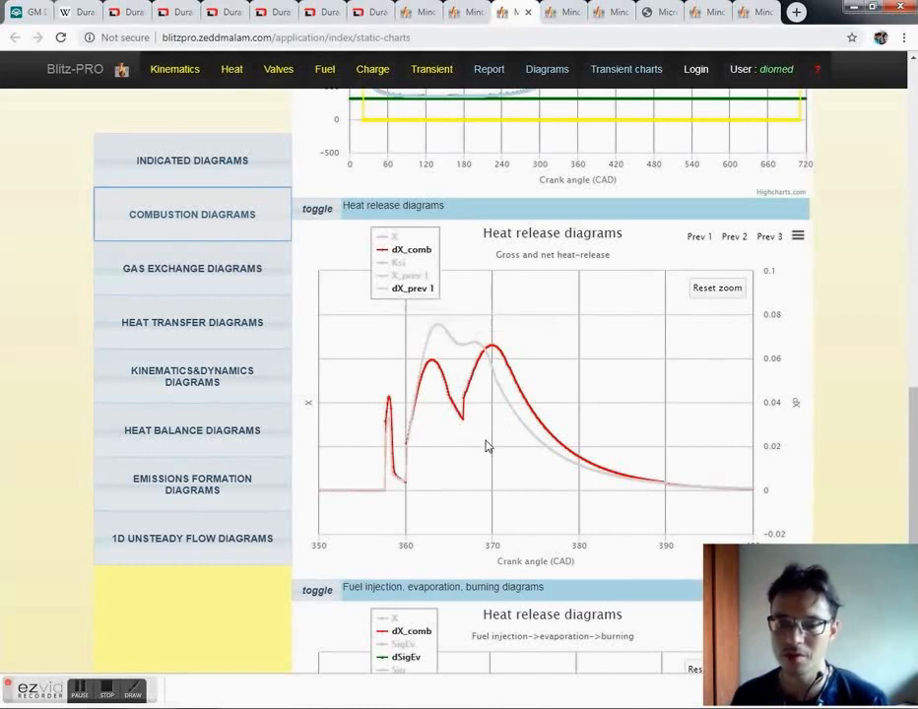
Step: Add the second previous calculation to the heat release diagram, zoomed to 350–390 CAD with its X_prev 2 curve hidden
left_click(730, 238)
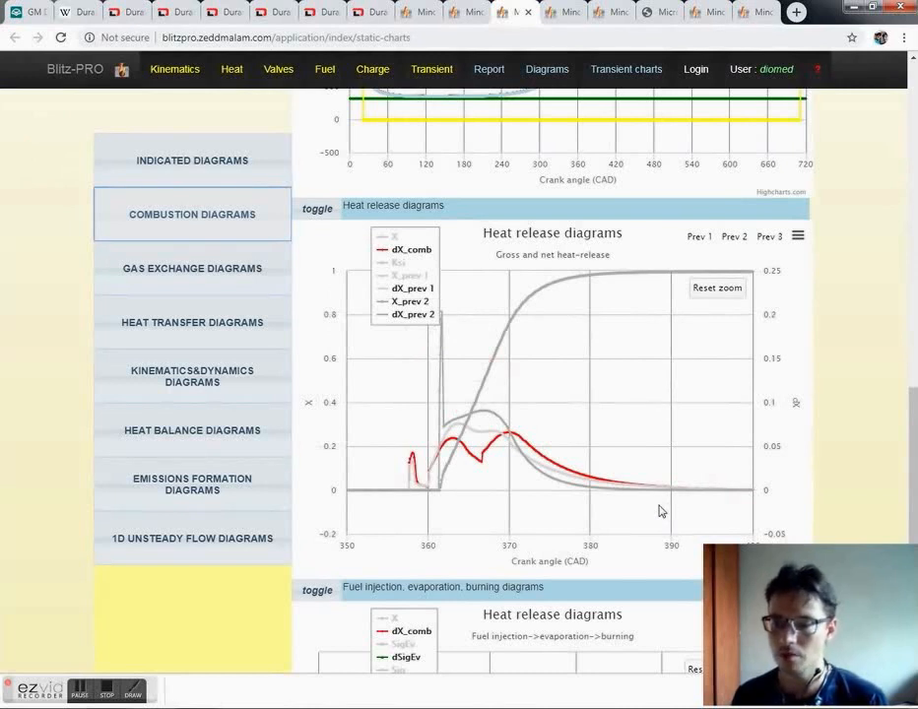
left_click_drag(659, 504, 386, 307)
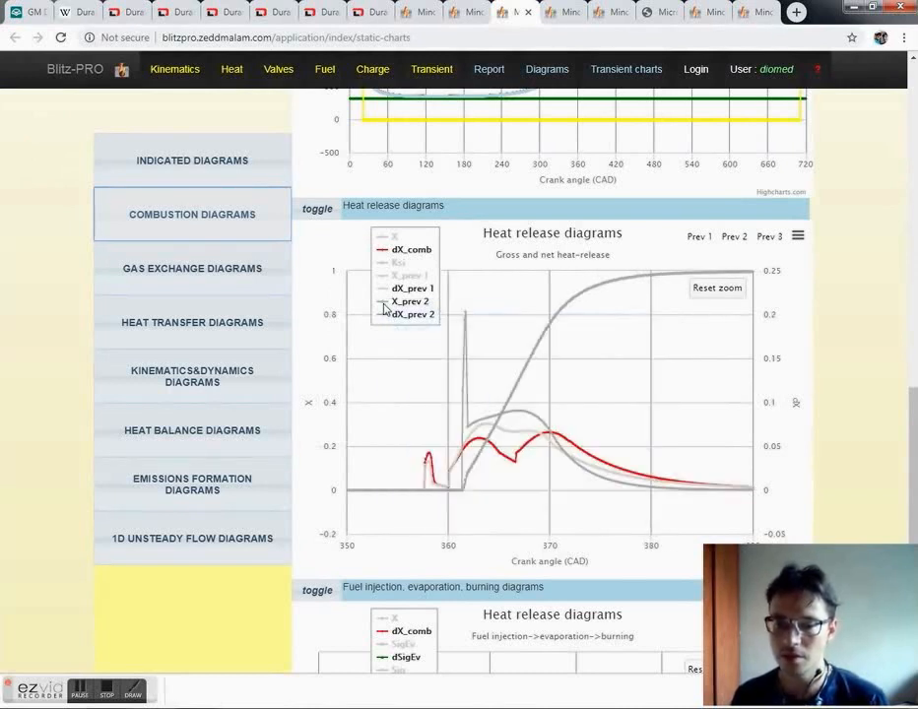
left_click(418, 304)
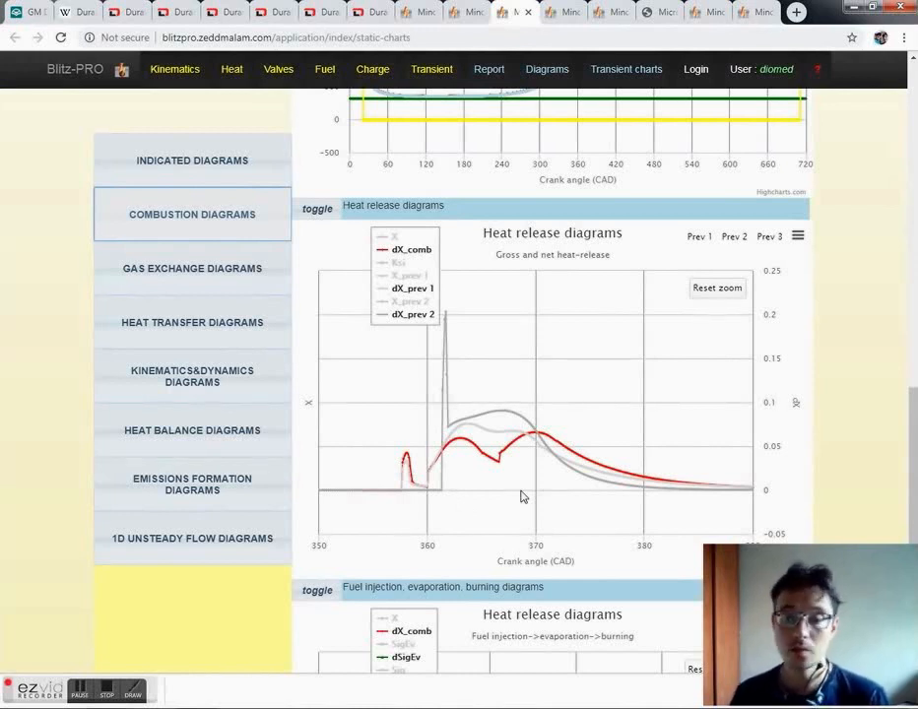
Step: Review the PV diagram and triple injection timing, and compare brake engine performance in the current and first previous calculation reports
scroll(523, 497, "up", 10)
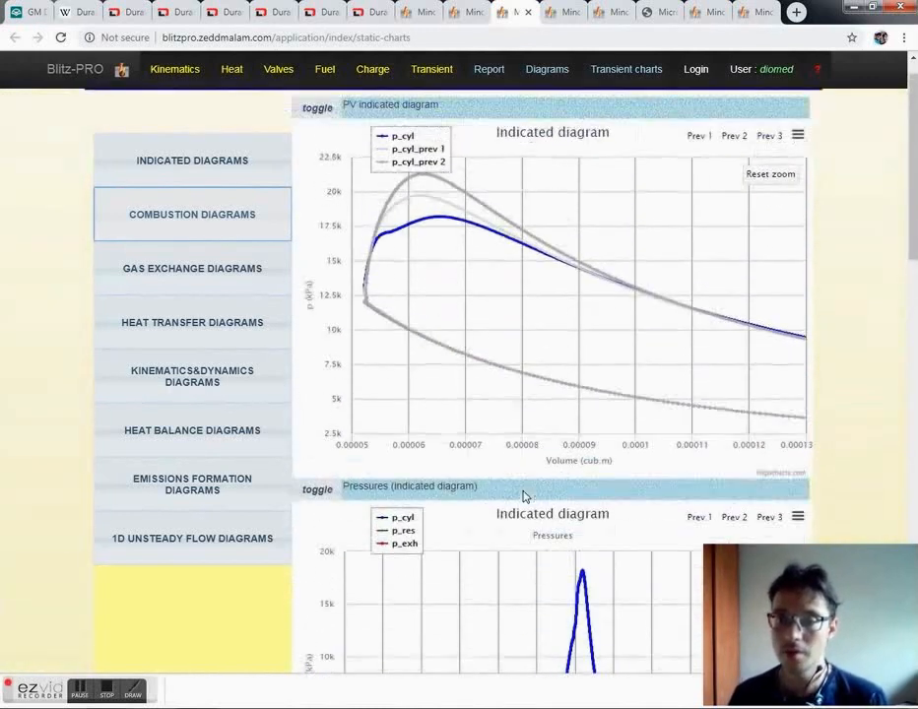
scroll(523, 495, "up", 1)
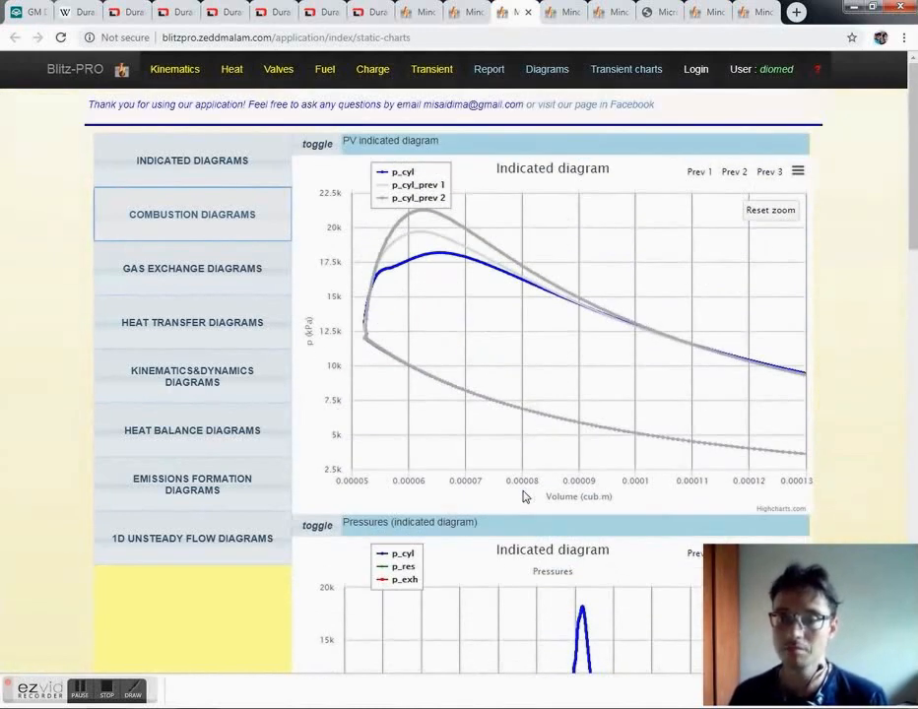
left_click(416, 13)
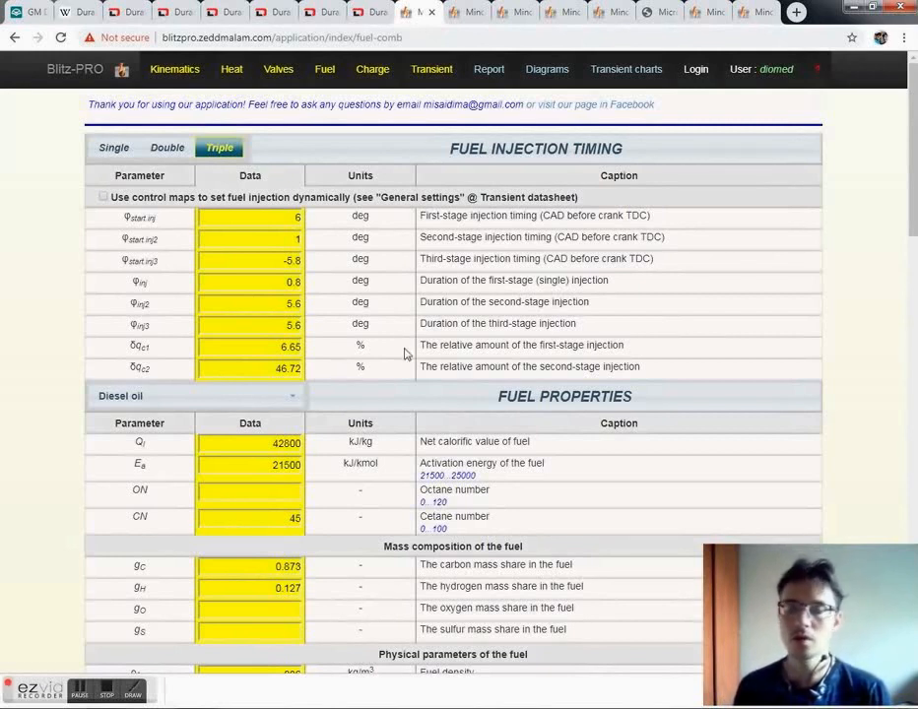
left_click(462, 14)
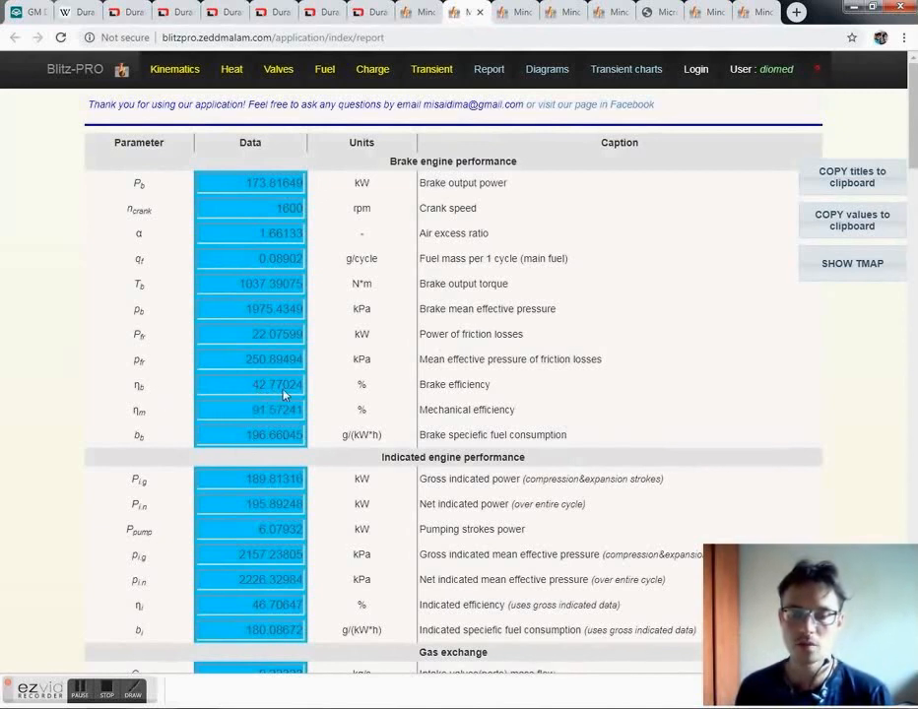
left_click(518, 12)
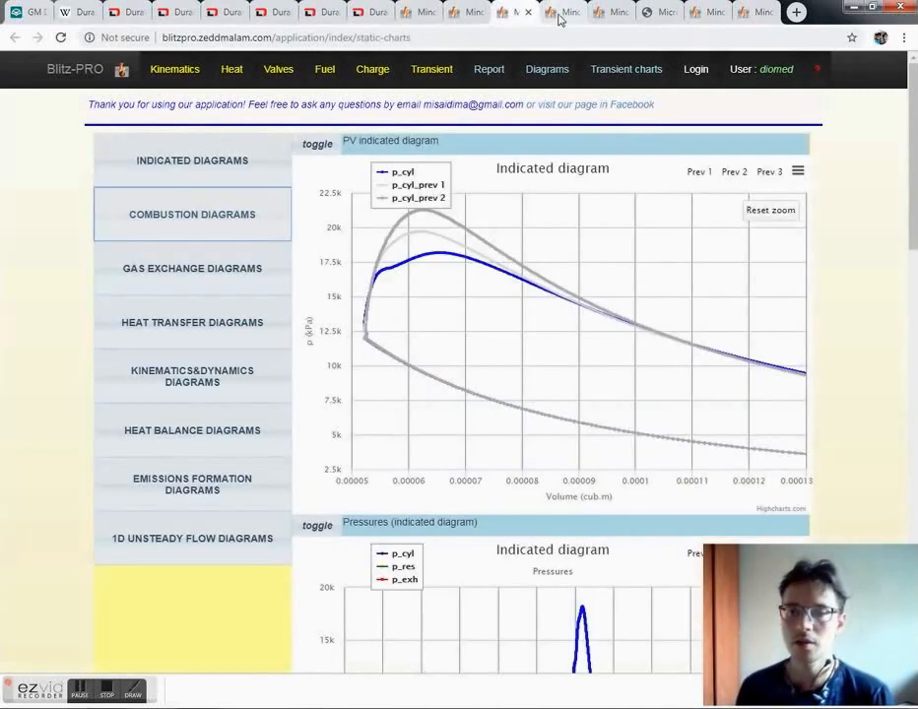
left_click(560, 13)
scroll(291, 369, "up", 10)
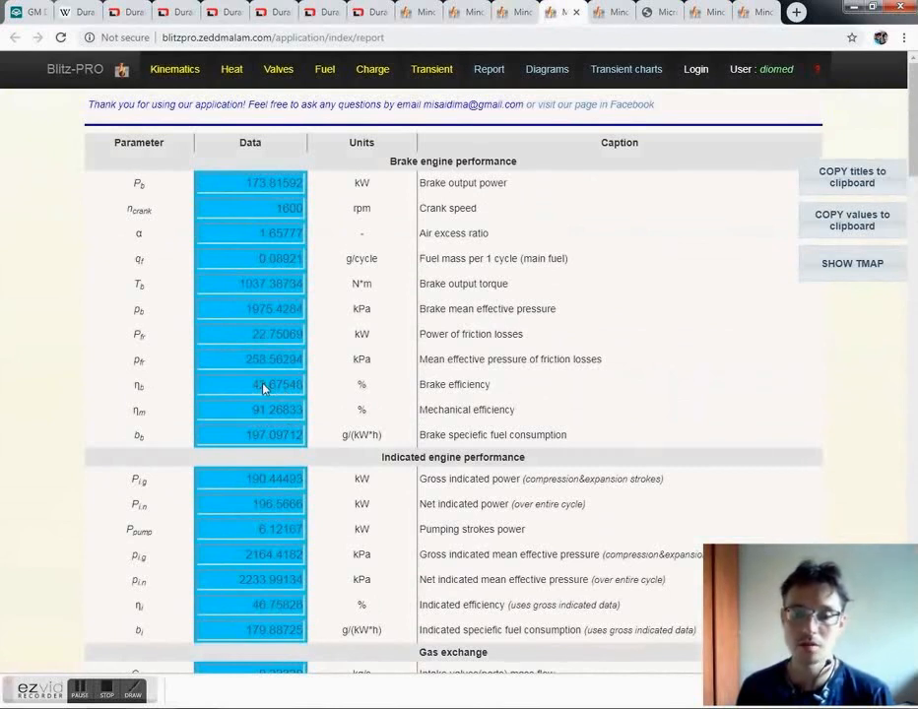
Step: Examine the second previous calculation's report for brake efficiency, maximum in-cylinder pressure and maximum pressure rise rate
left_click(704, 13)
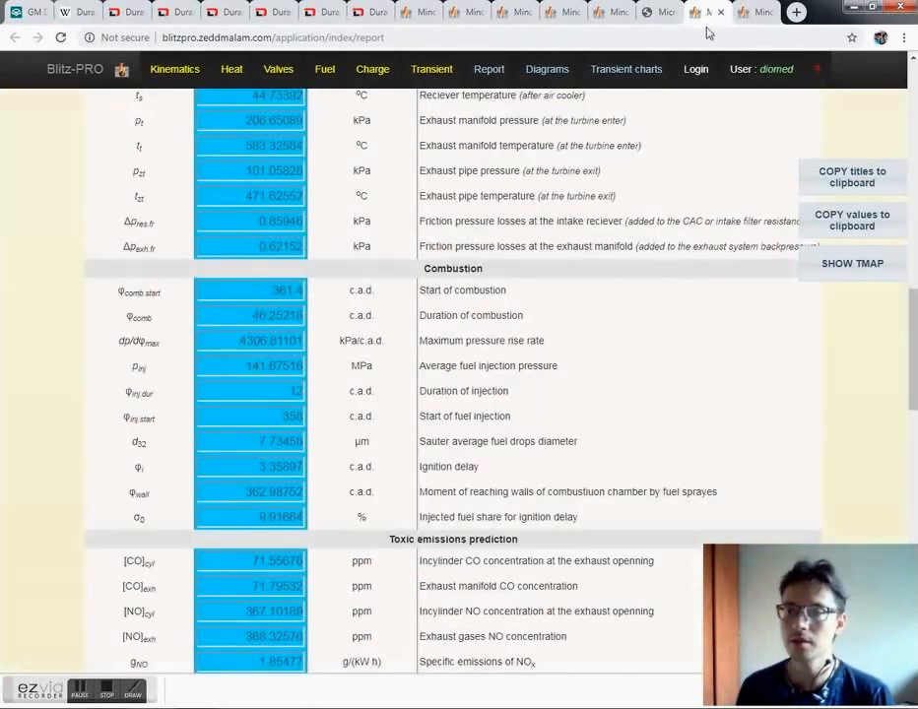
scroll(391, 361, "up", 12)
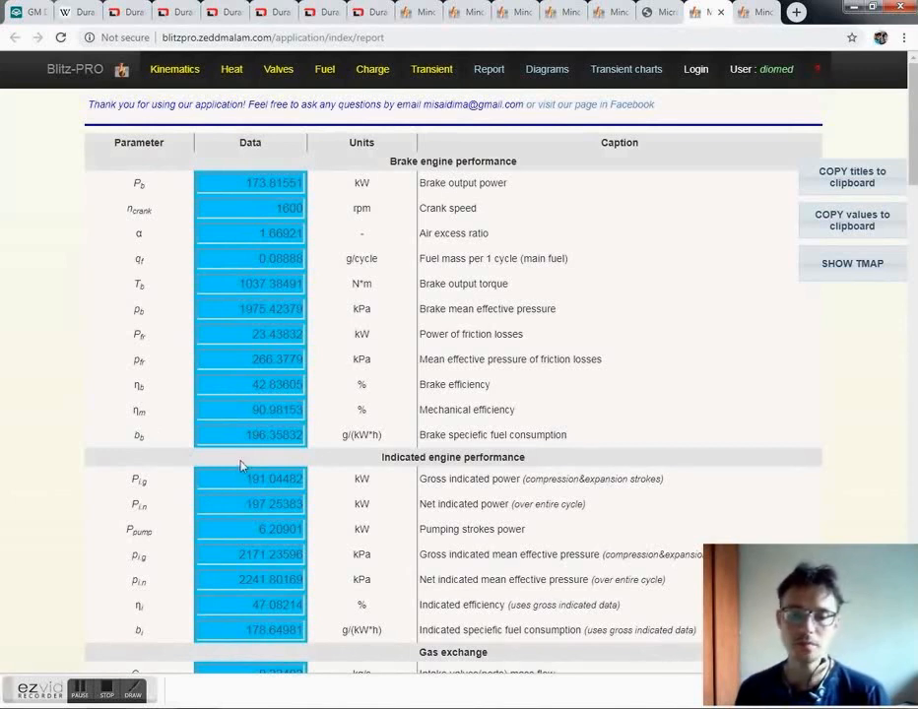
scroll(241, 466, "down", 5)
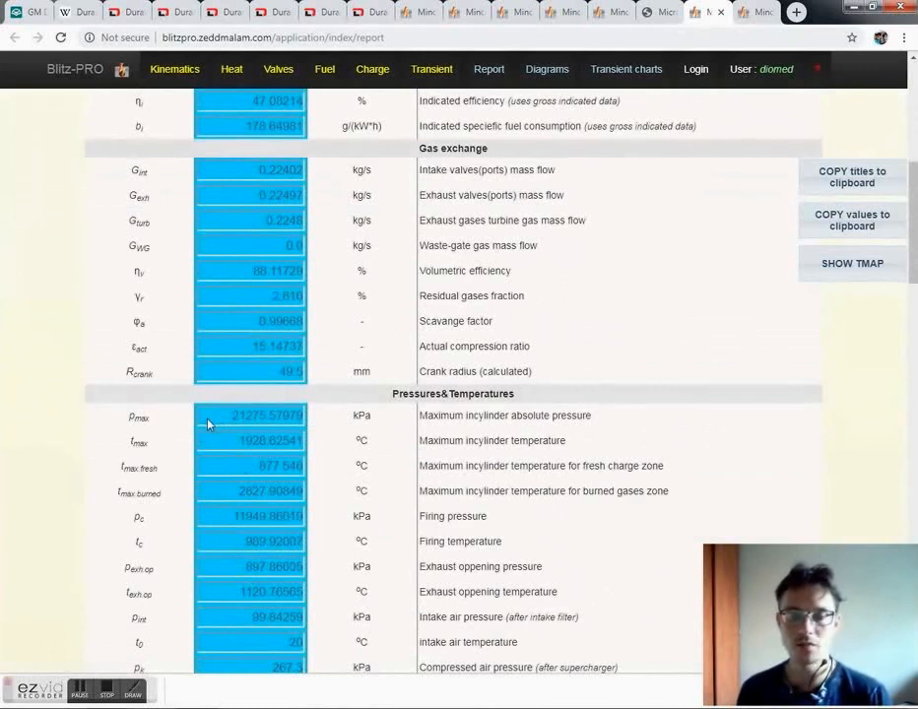
scroll(208, 424, "down", 5)
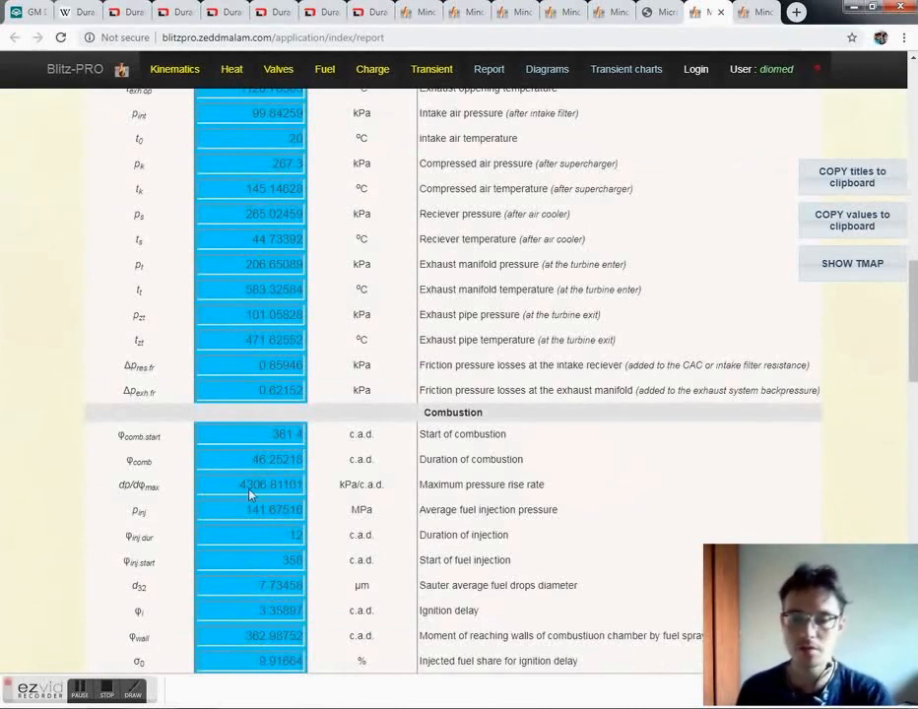
scroll(249, 495, "up", 4)
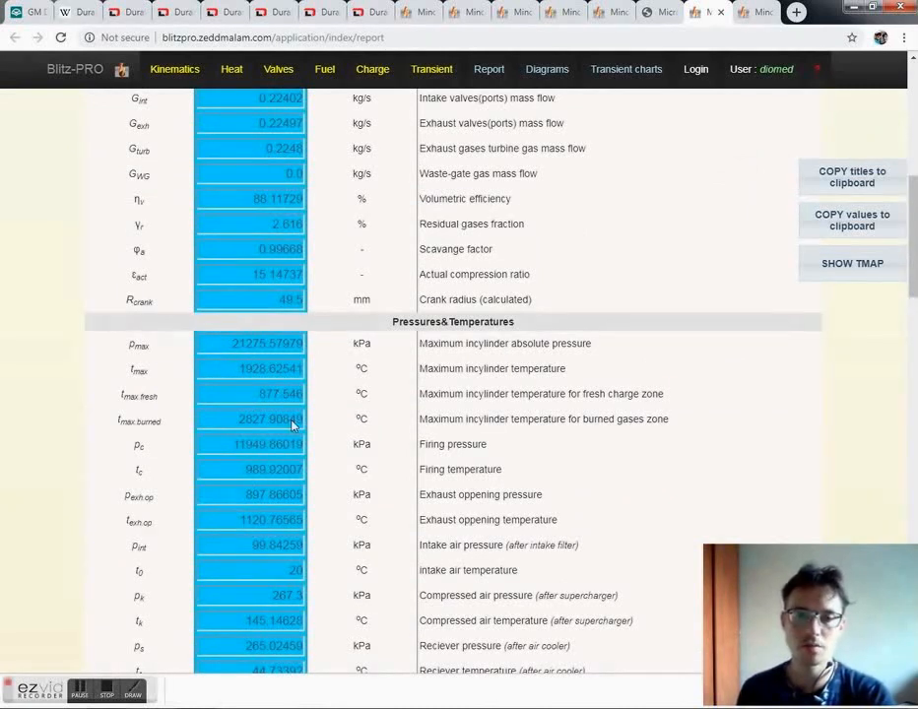
scroll(292, 424, "up", 6)
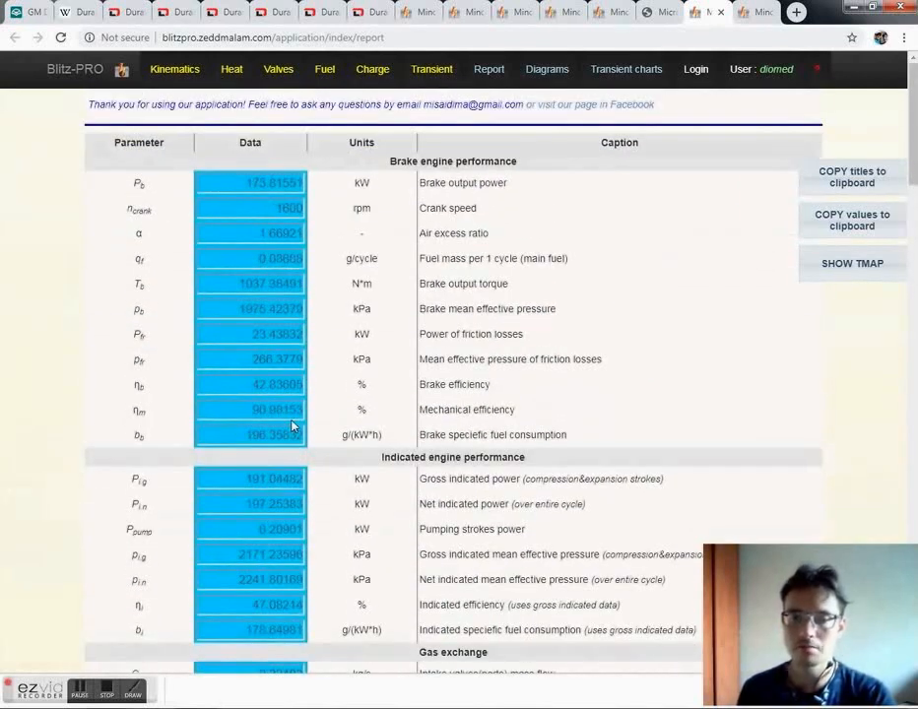